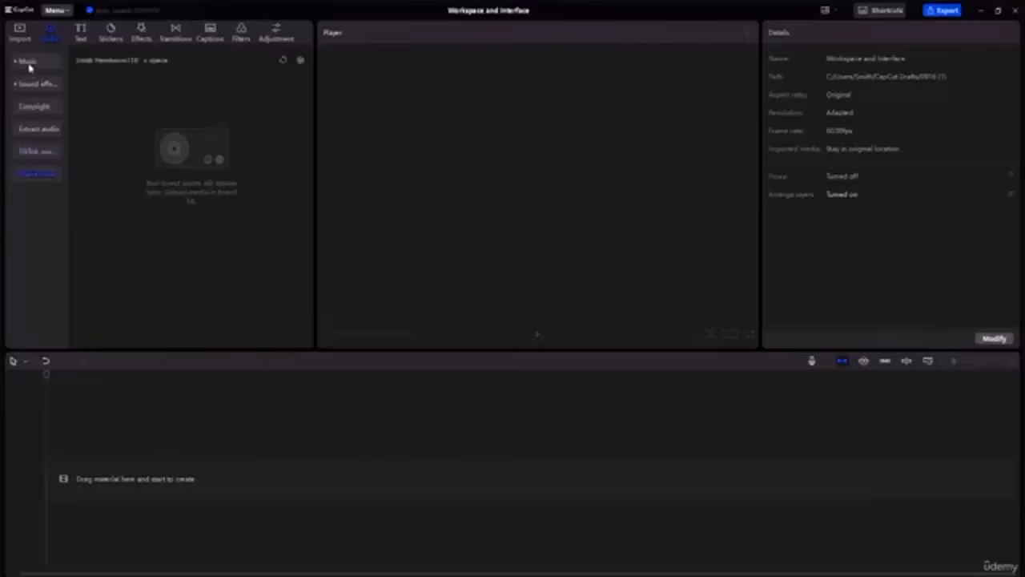
# Download the third track in the Beats music list and close the audio preview
pyautogui.click(28, 62)
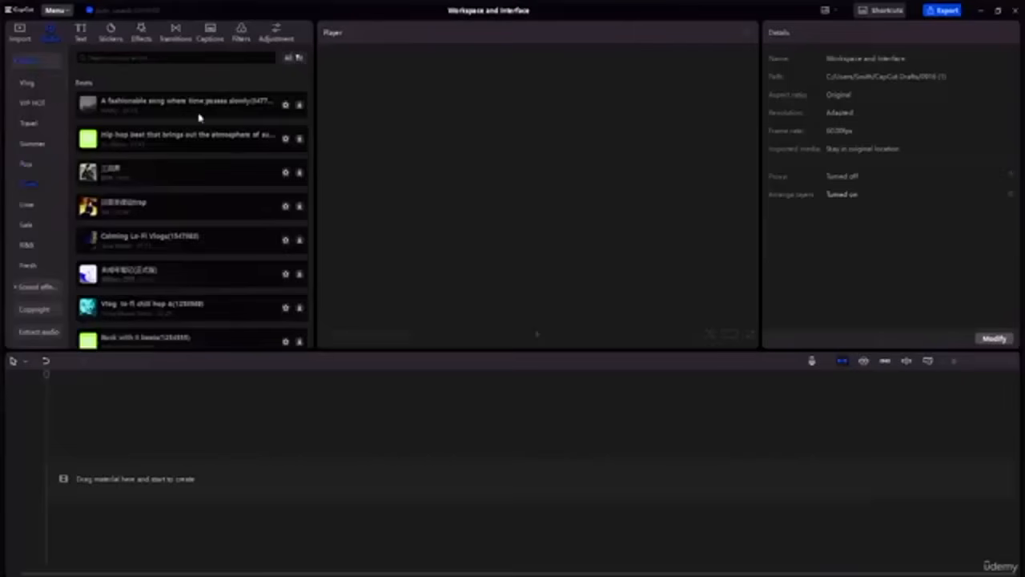
pyautogui.click(299, 173)
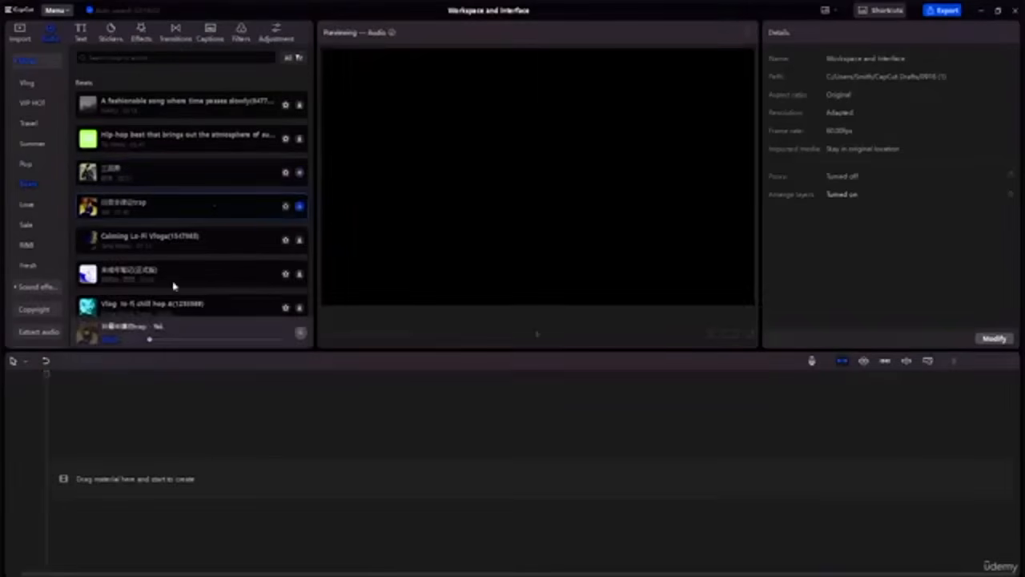
pyautogui.click(299, 334)
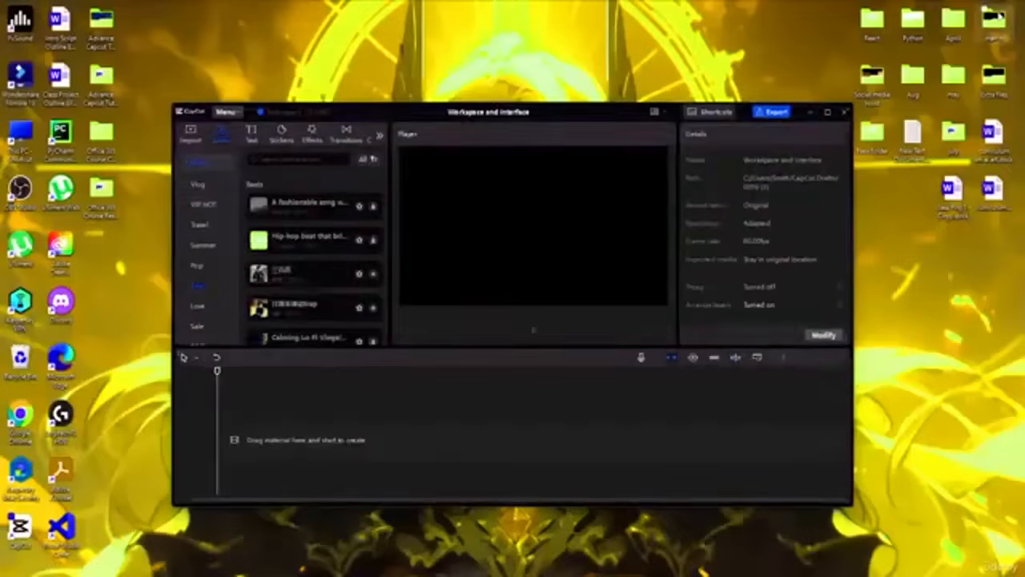
pyautogui.click(999, 10)
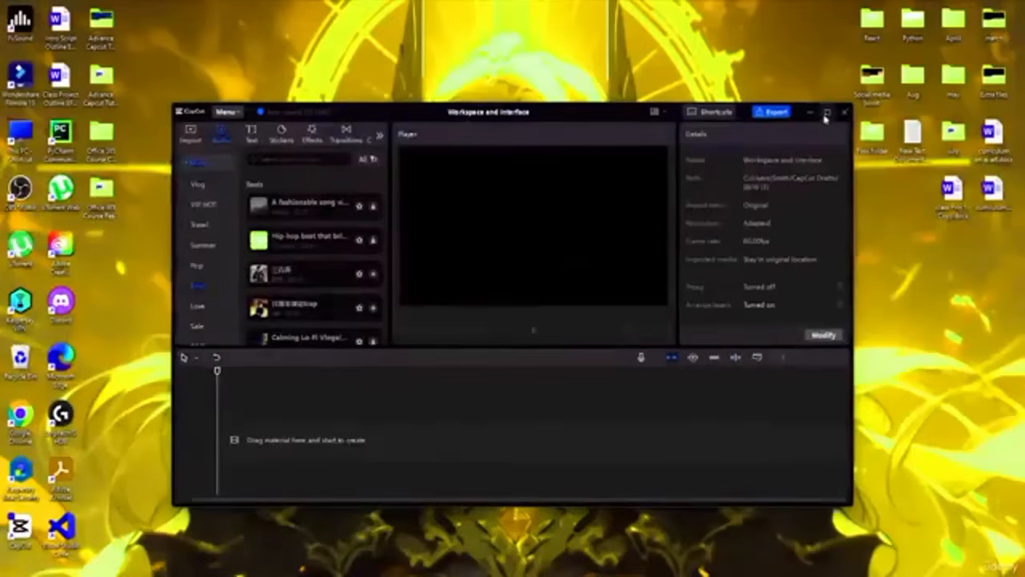
pyautogui.click(828, 111)
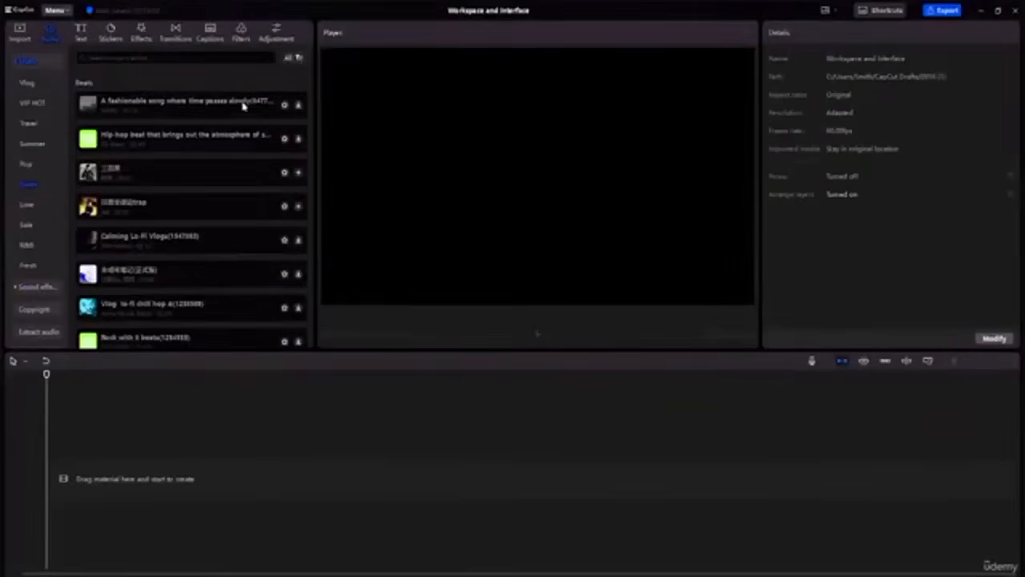
# Look through the text, sticker, effect, transition, caption and filter libraries and the adjustment presets
pyautogui.click(83, 34)
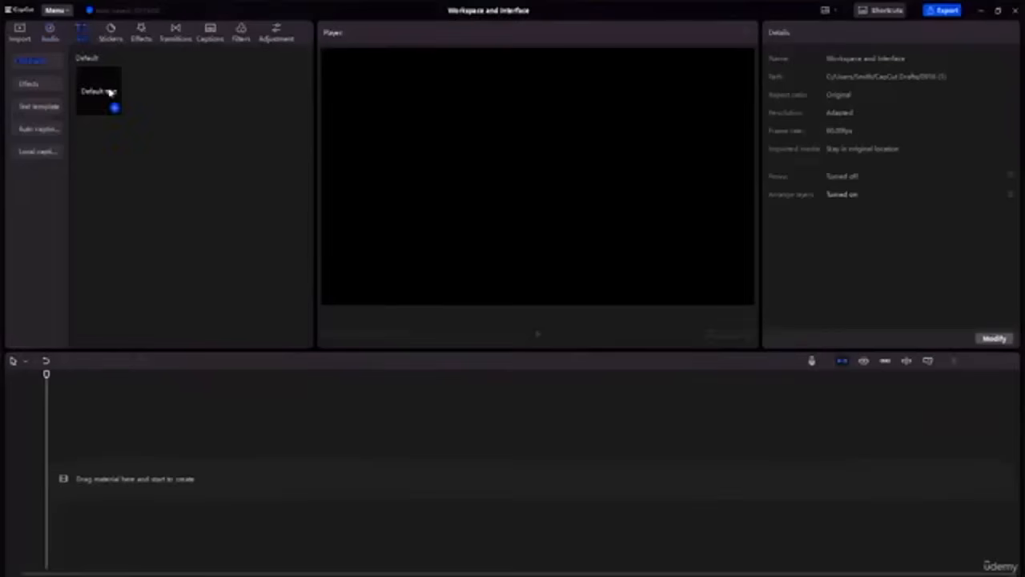
pyautogui.click(33, 88)
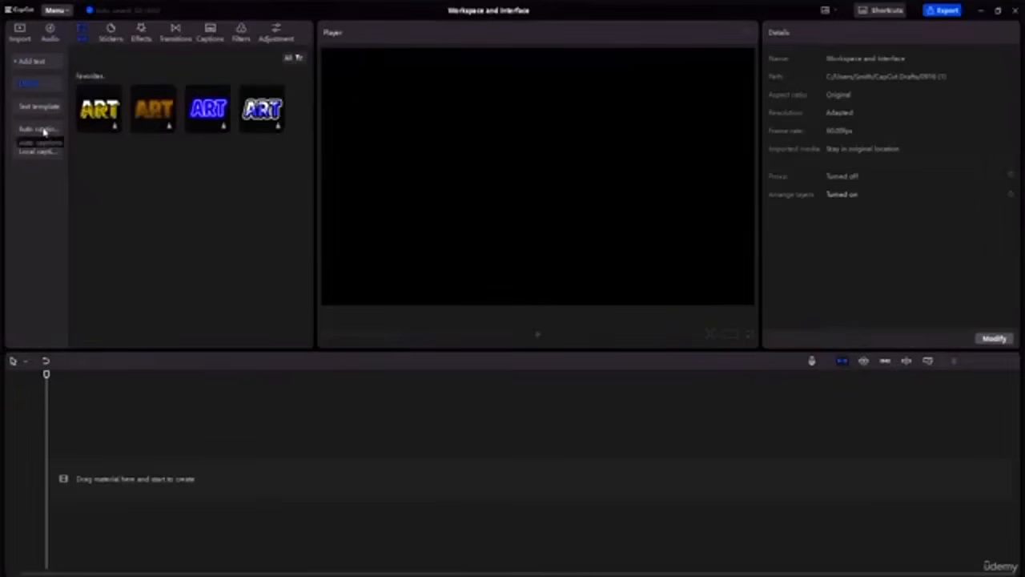
pyautogui.click(111, 36)
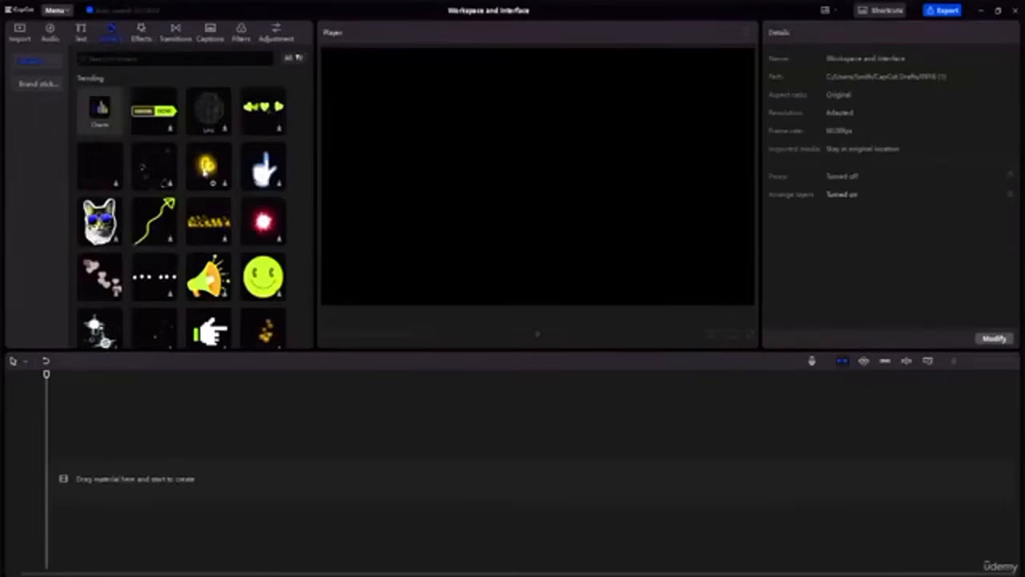
pyautogui.click(141, 36)
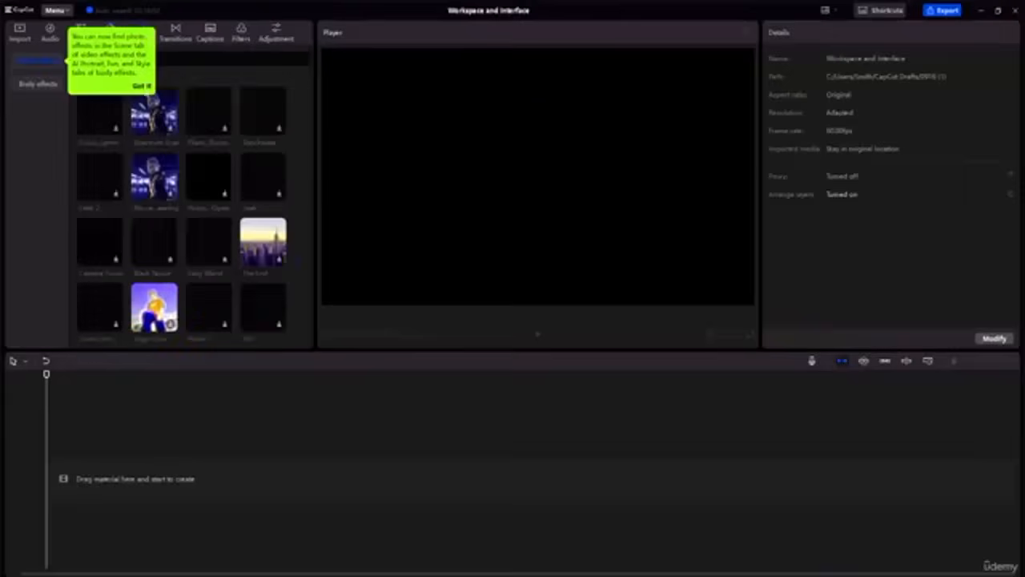
pyautogui.click(142, 86)
pyautogui.scroll(-3, 92, 206)
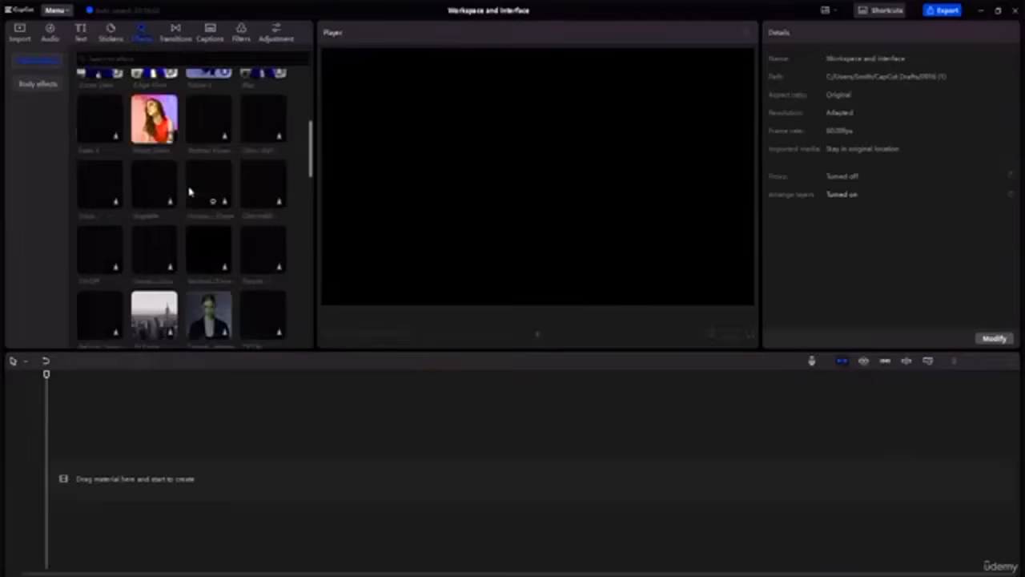
pyautogui.scroll(4, 189, 195)
pyautogui.click(178, 33)
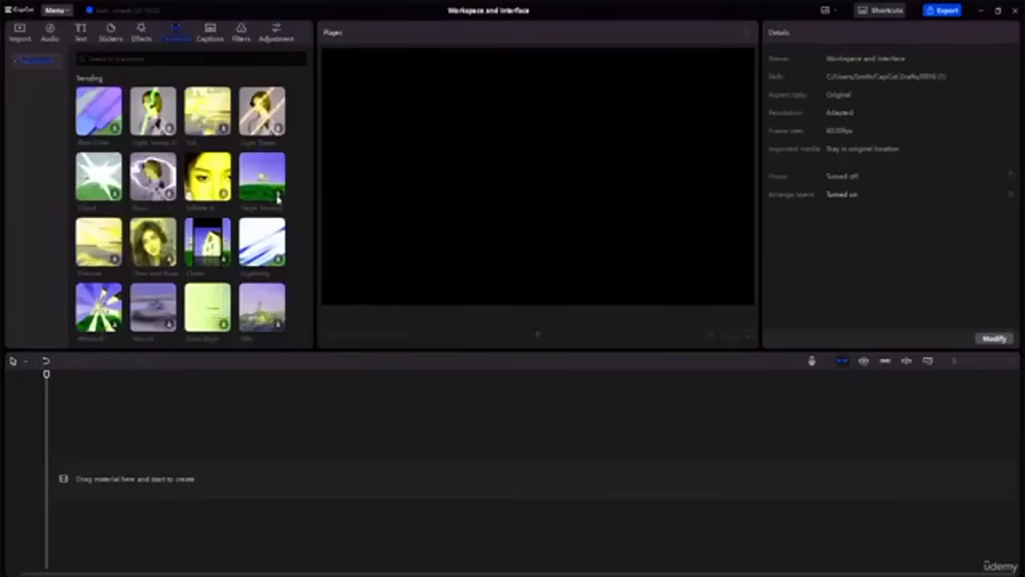
pyautogui.click(211, 33)
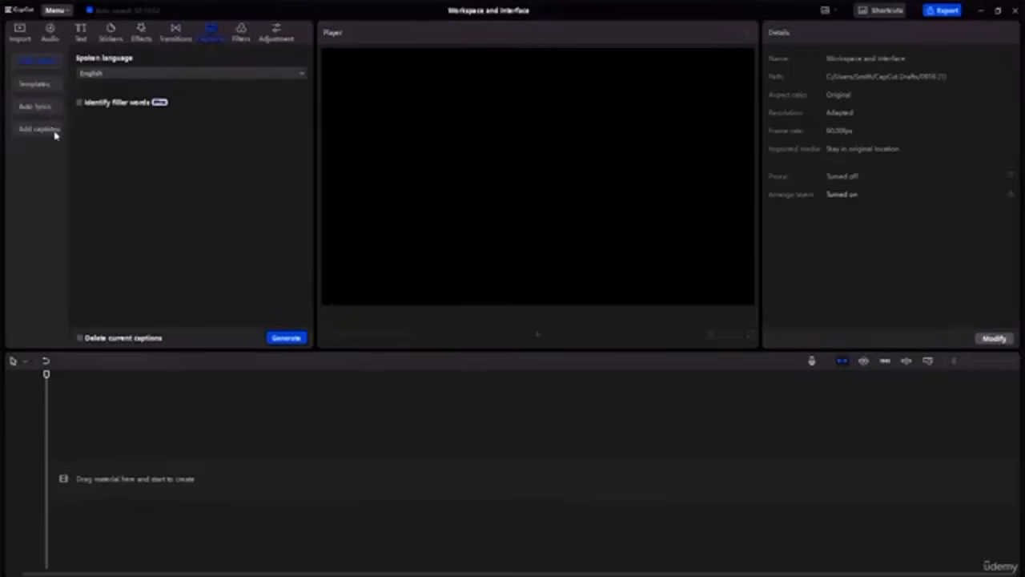
pyautogui.click(243, 38)
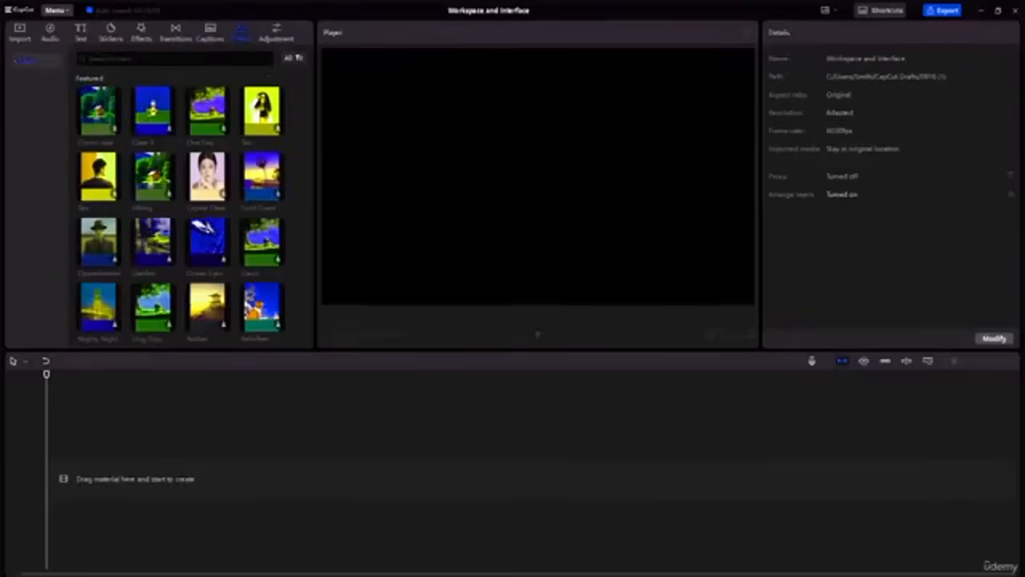
pyautogui.click(276, 32)
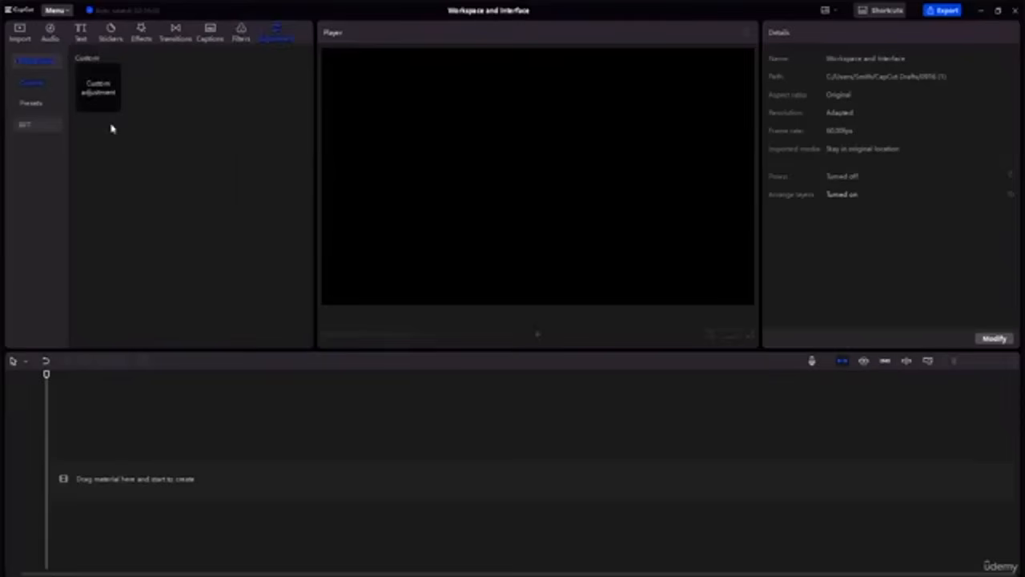
pyautogui.click(41, 103)
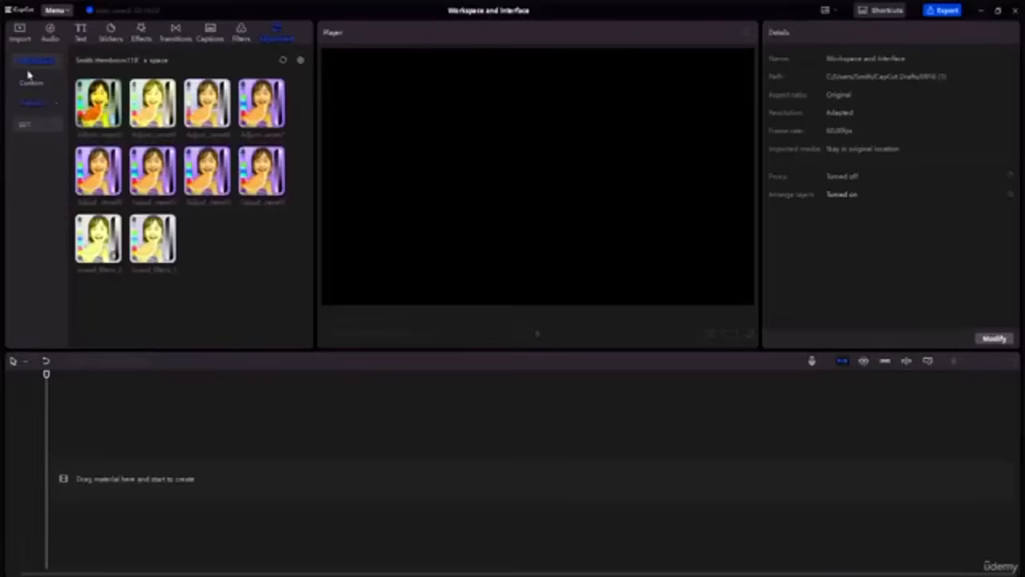
# Add the black-and-white clip of two people by a wall from the imported media to the timeline and select it
pyautogui.click(20, 34)
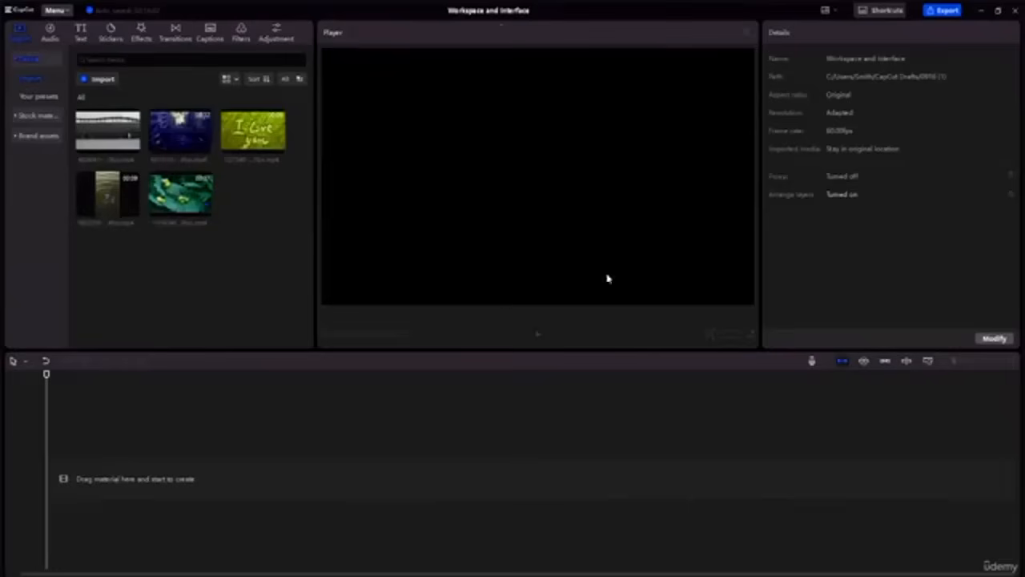
pyautogui.click(94, 138)
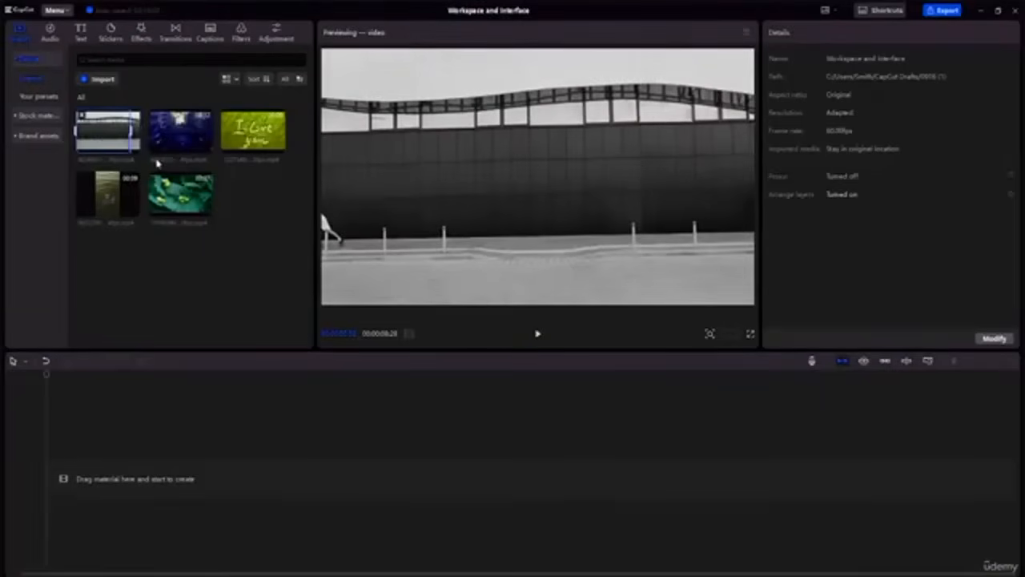
pyautogui.moveTo(109, 132); pyautogui.dragTo(76, 477)
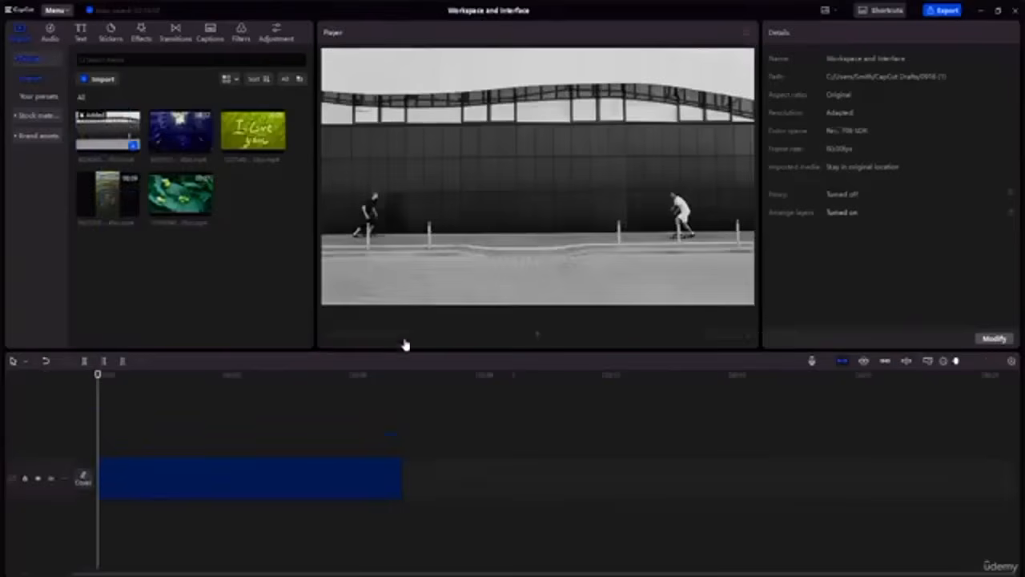
pyautogui.click(602, 211)
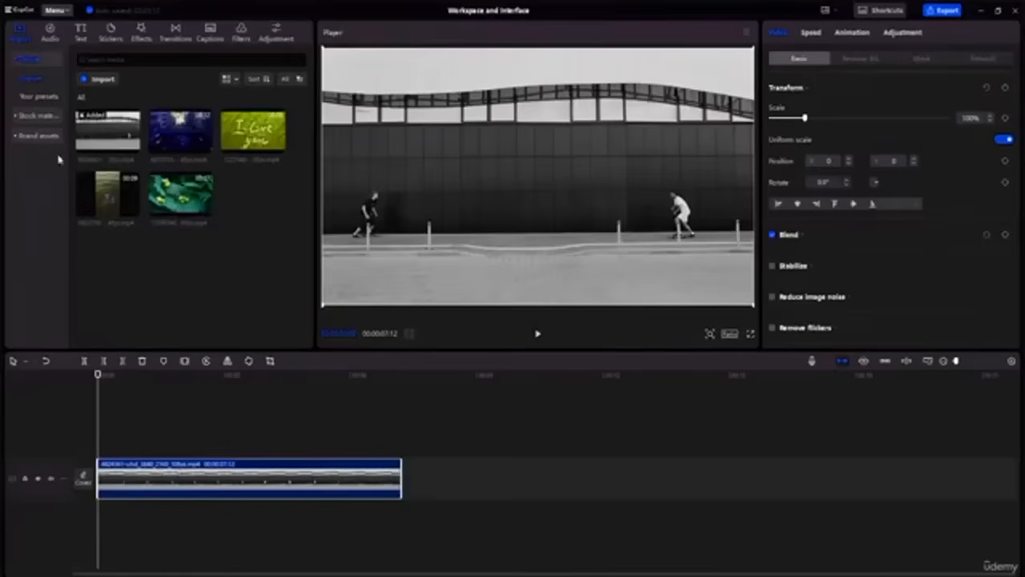
# Try the Media and Vertical workspace layouts
pyautogui.click(56, 10)
pyautogui.moveTo(66, 27)
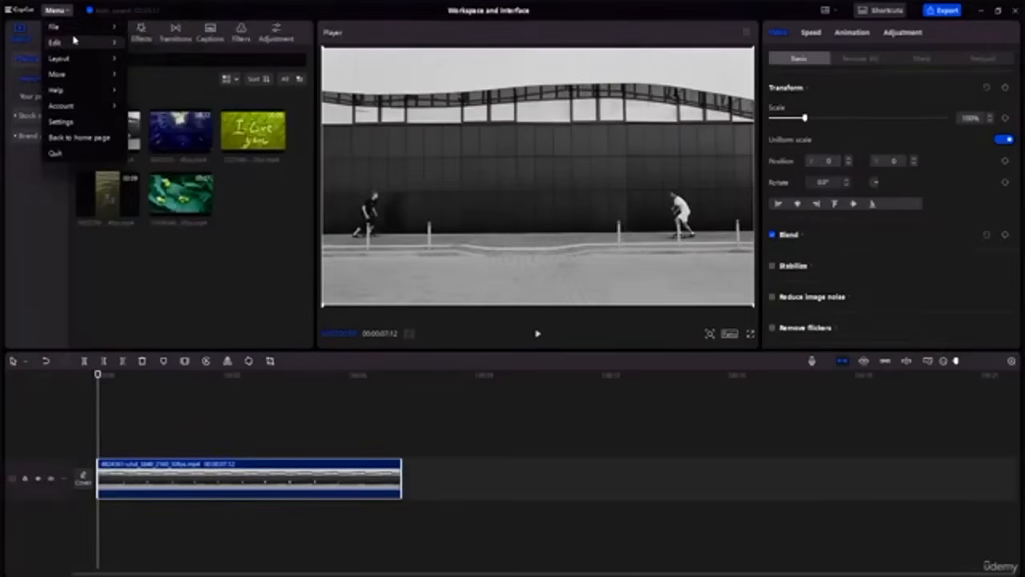
pyautogui.moveTo(85, 50)
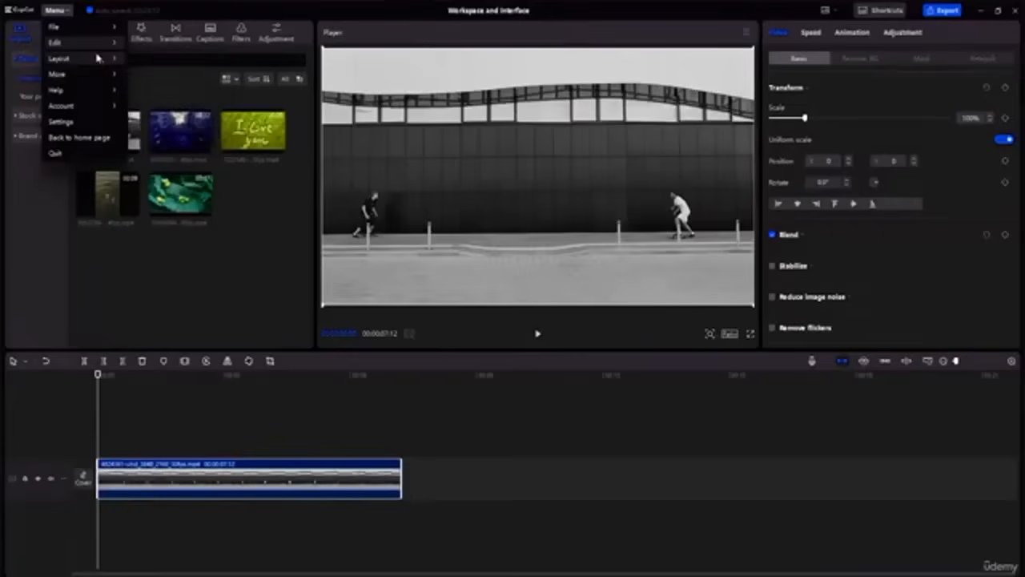
pyautogui.click(166, 79)
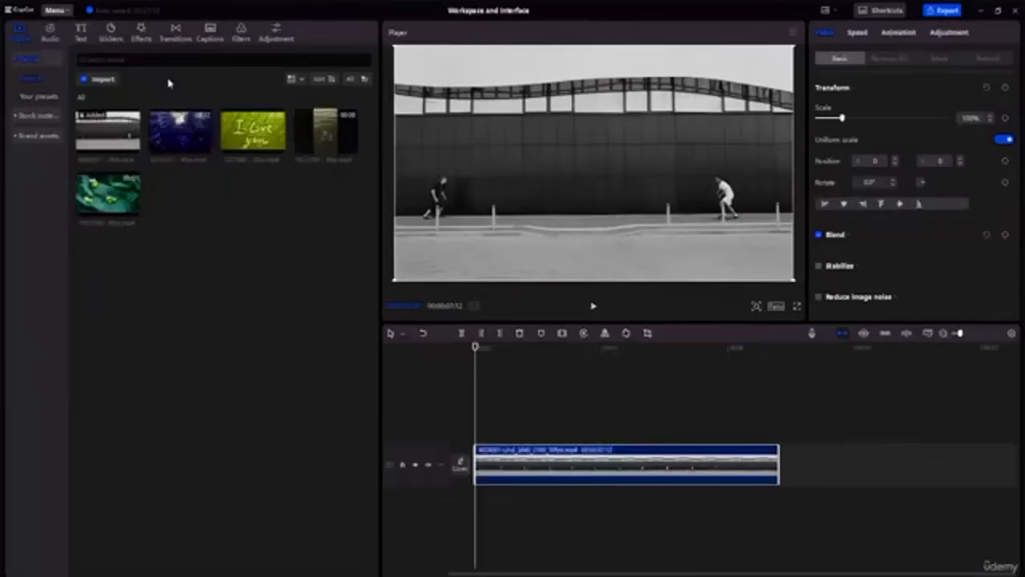
pyautogui.click(61, 11)
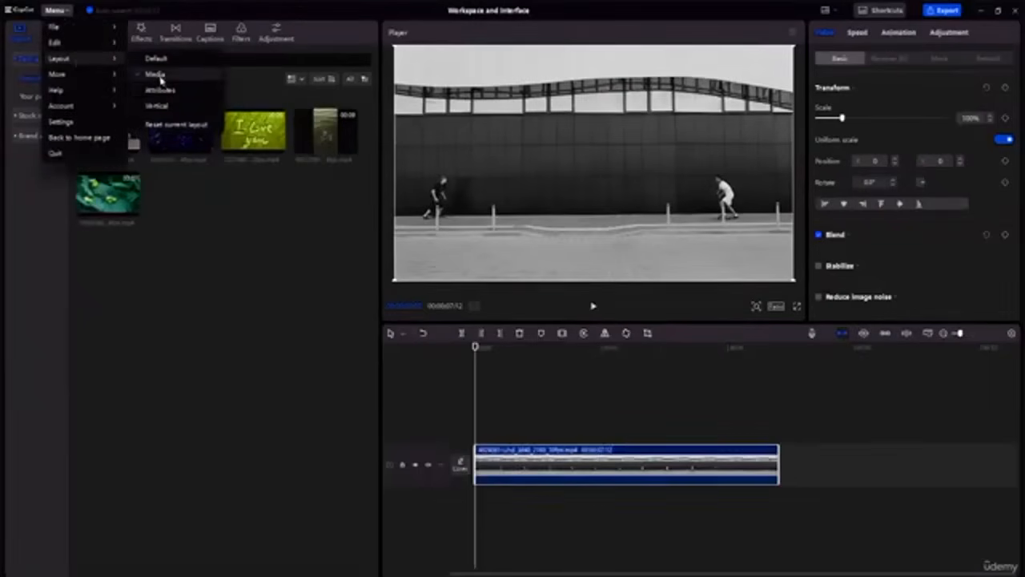
pyautogui.click(160, 105)
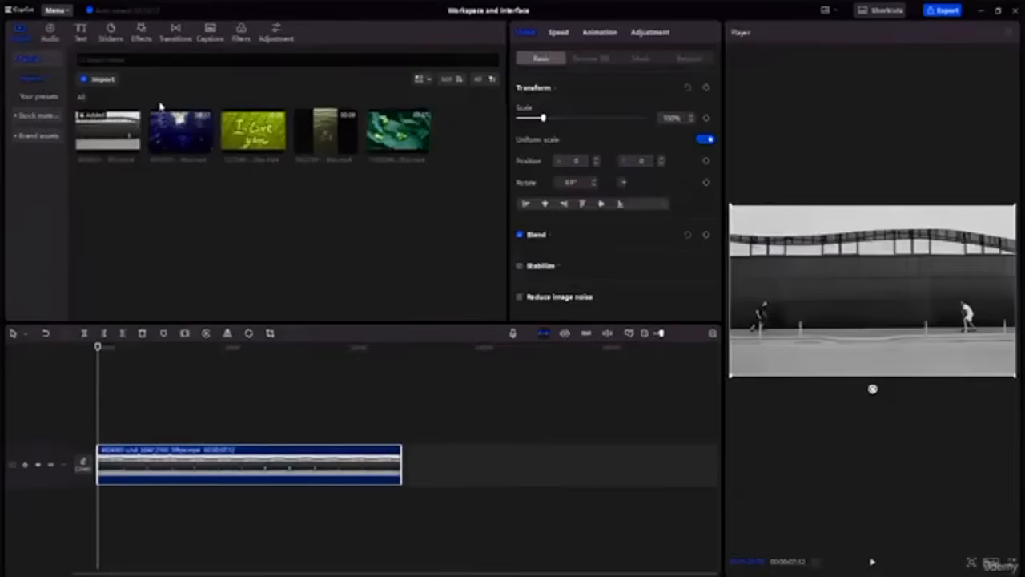
# Switch the workspace layout to Attributes
pyautogui.click(62, 13)
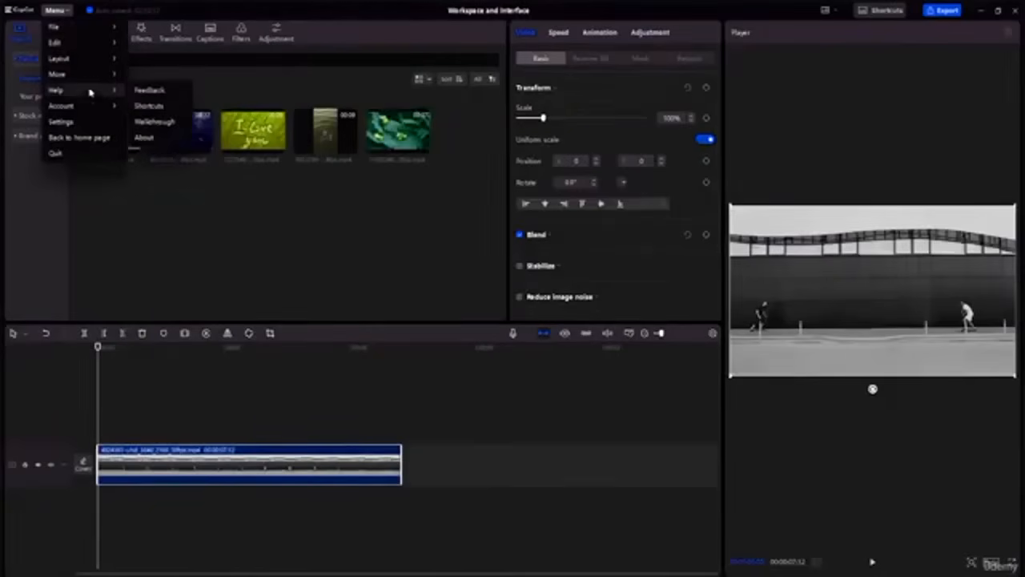
pyautogui.moveTo(109, 74)
pyautogui.moveTo(95, 58)
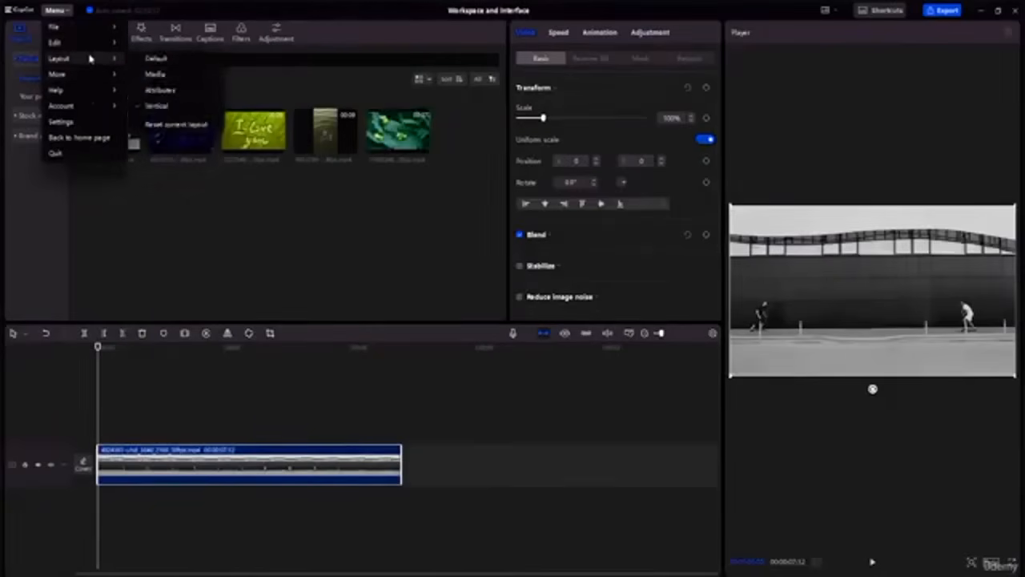
pyautogui.click(145, 93)
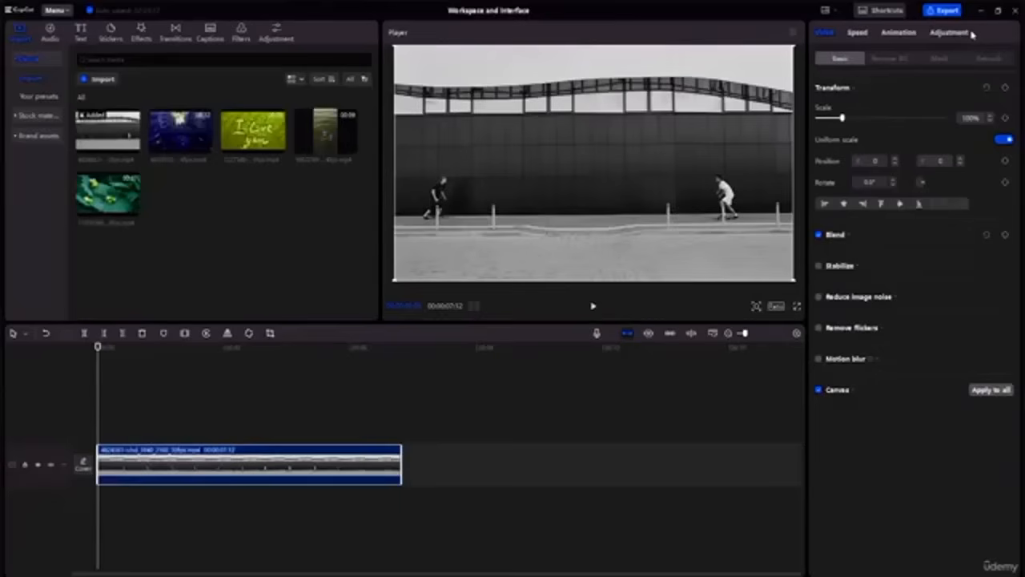
# Review the selected clip's Speed, Animation and Adjustment settings
pyautogui.click(865, 32)
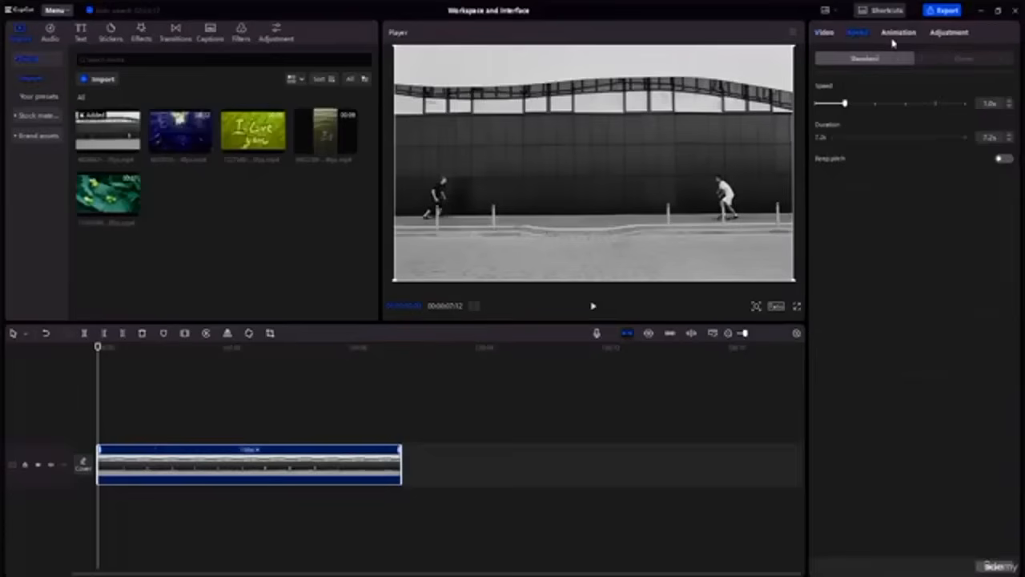
pyautogui.click(899, 33)
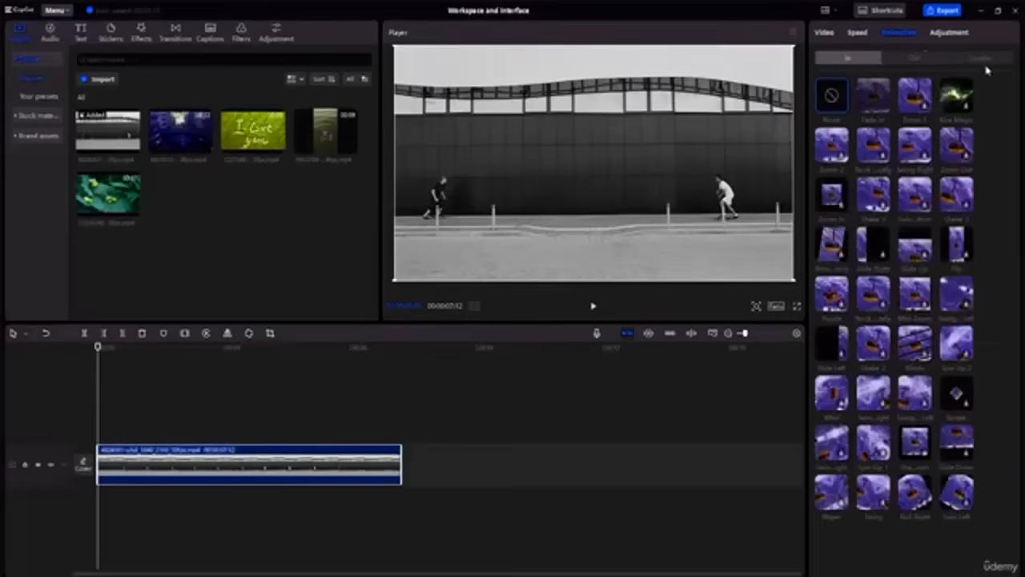
pyautogui.click(950, 33)
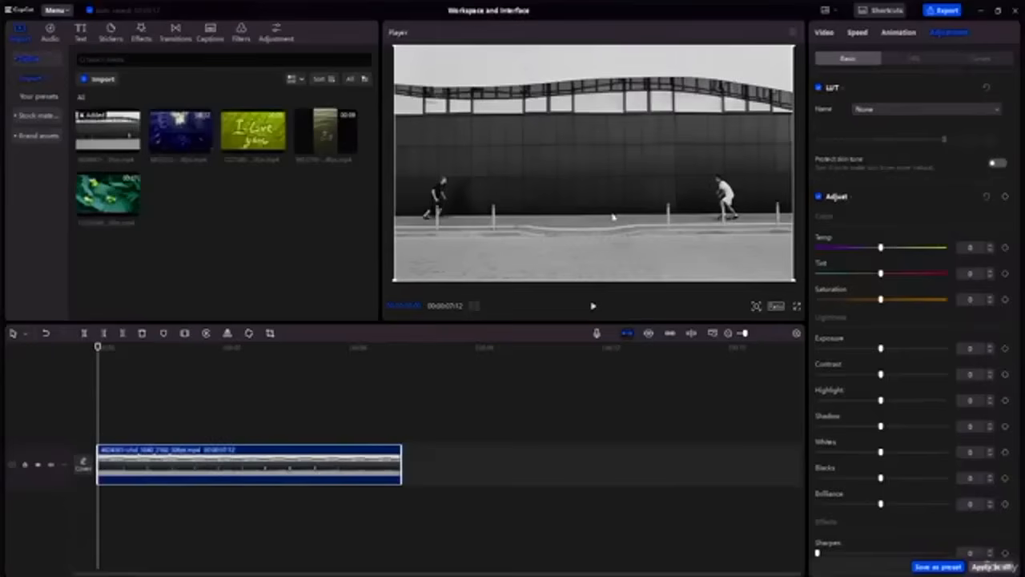
# Create a new folder among the imported media
pyautogui.rightClick(207, 198)
pyautogui.click(185, 196)
pyautogui.rightClick(184, 196)
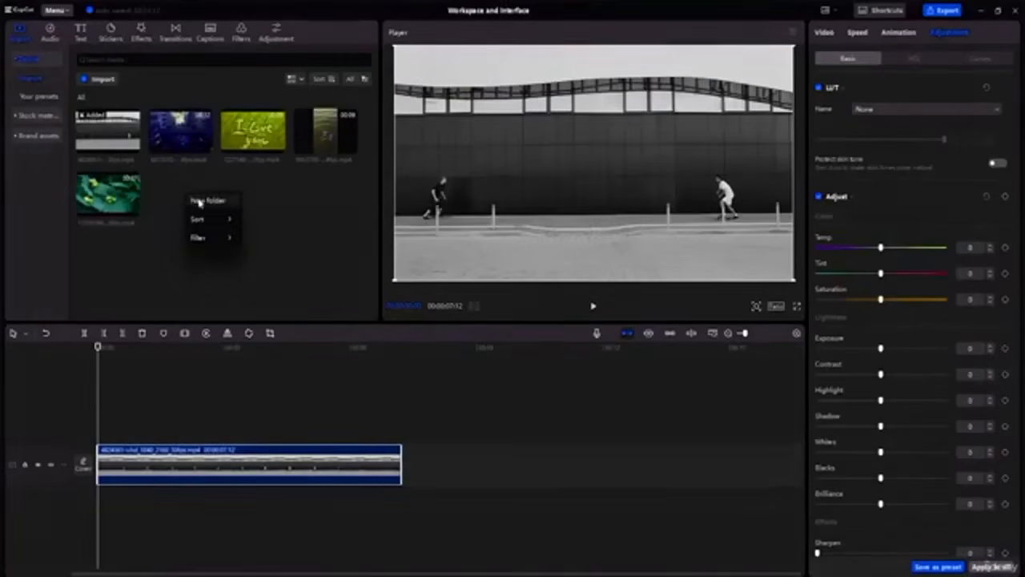
pyautogui.click(199, 202)
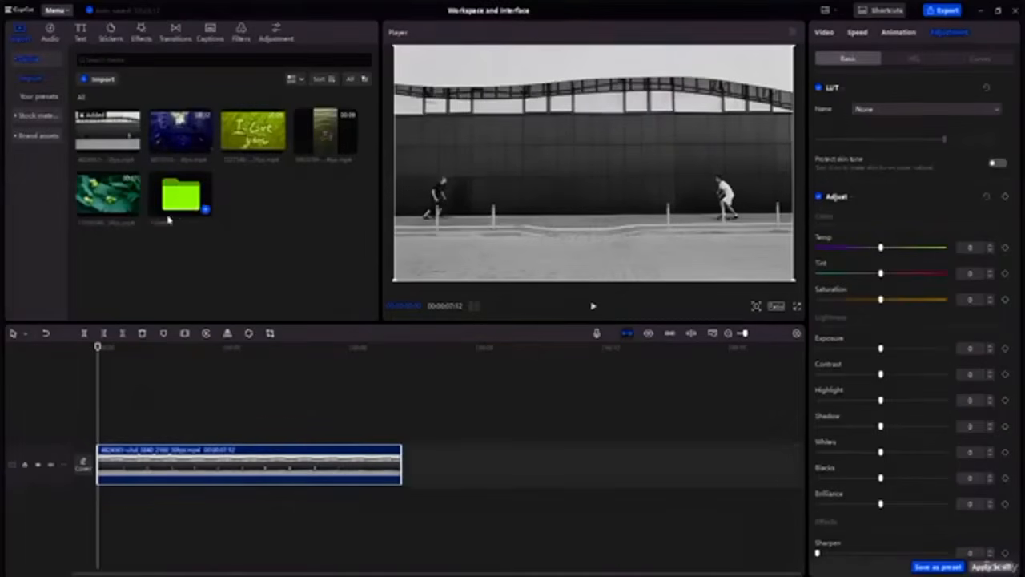
# Rename the new media folder as Videos
pyautogui.rightClick(173, 207)
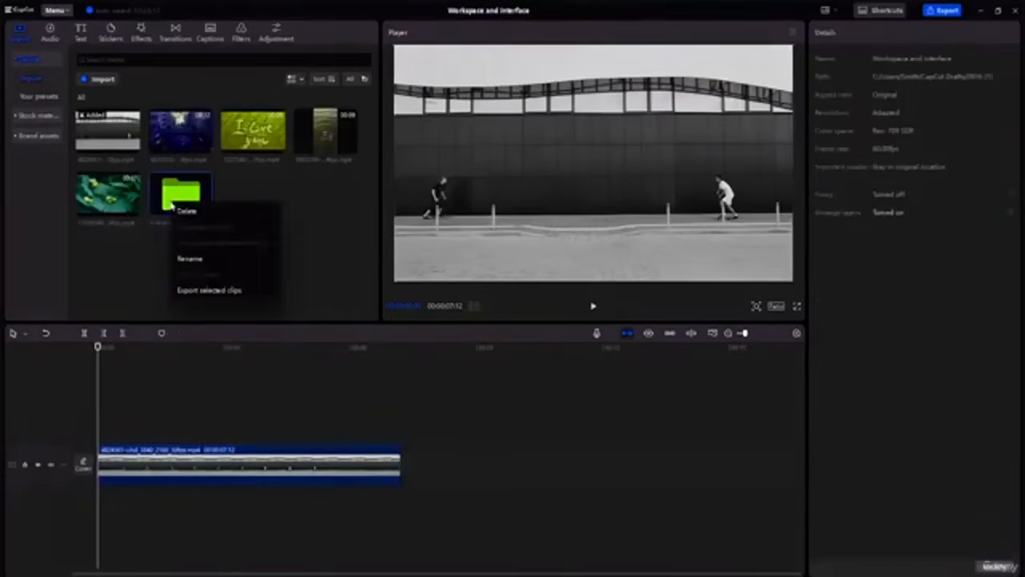
pyautogui.click(203, 262)
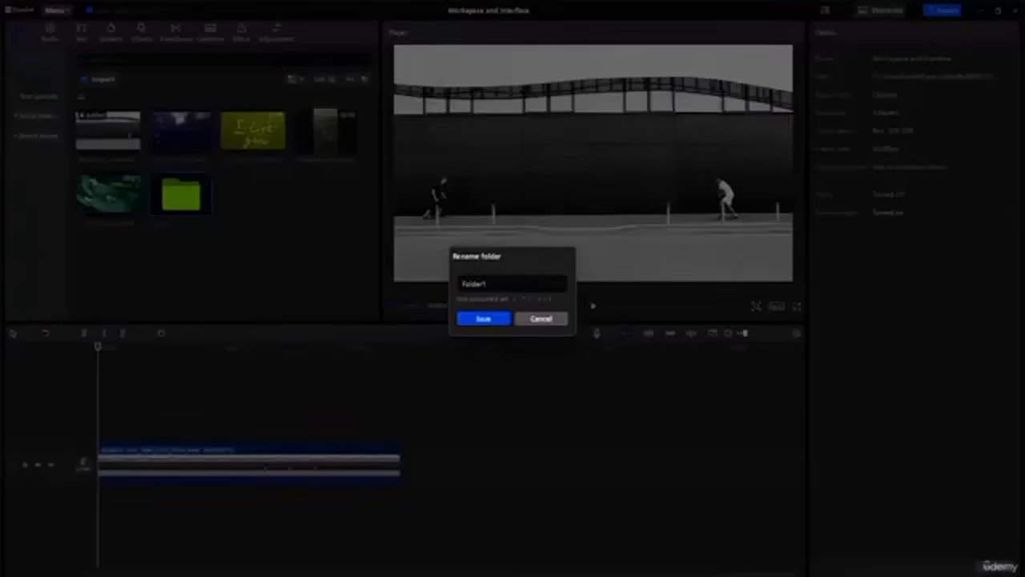
pyautogui.press('BackSpace')
pyautogui.press('BackSpace')
pyautogui.press('BackSpace')
pyautogui.press('BackSpace')
pyautogui.press('BackSpace')
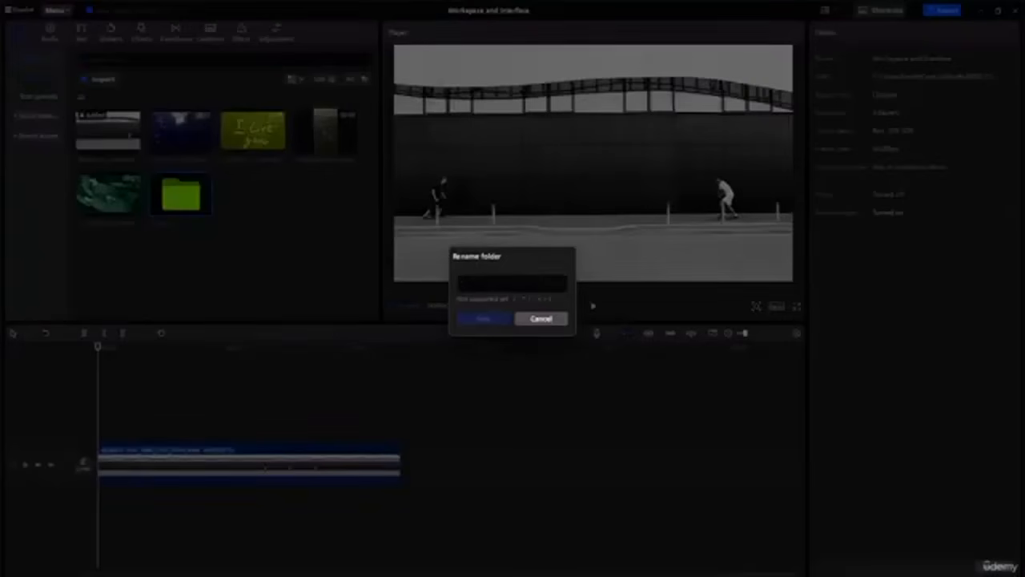
pyautogui.write('V')
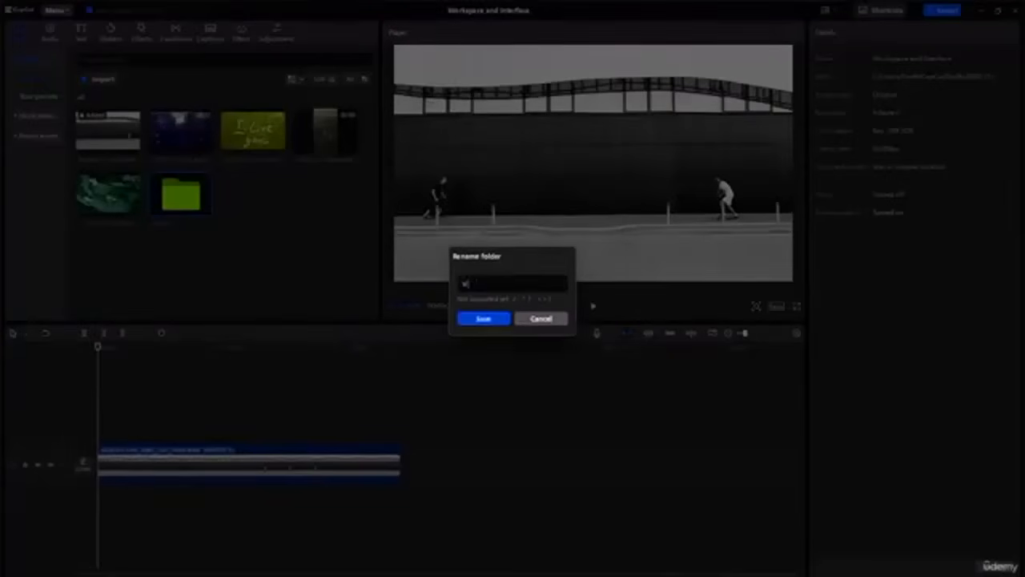
pyautogui.write('ideos')
pyautogui.click(482, 318)
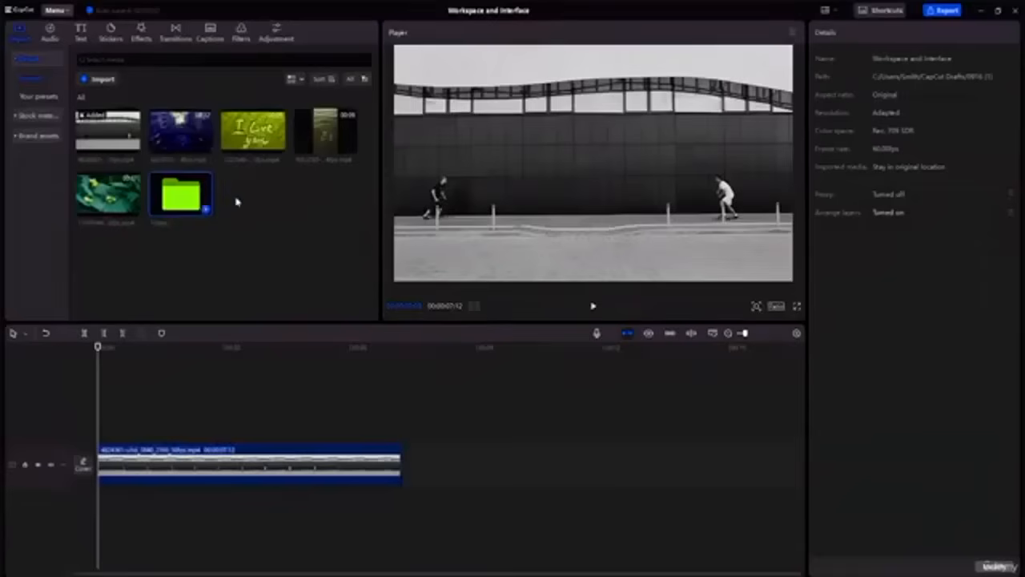
# Move all five imported clips into the Videos folder
pyautogui.moveTo(110, 128); pyautogui.dragTo(172, 204)
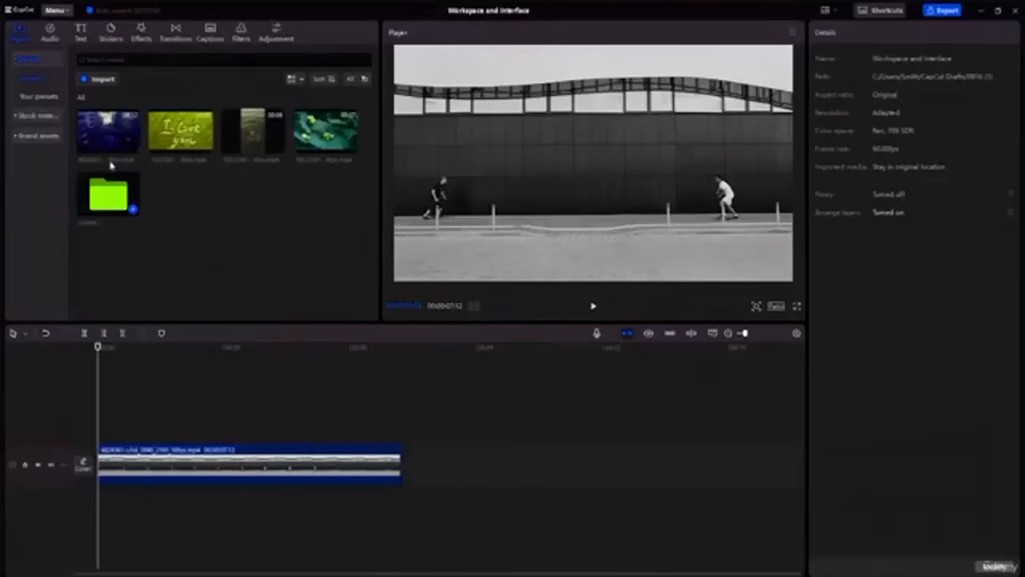
pyautogui.moveTo(134, 146); pyautogui.dragTo(137, 206)
pyautogui.moveTo(105, 129); pyautogui.dragTo(302, 127)
pyautogui.moveTo(107, 126); pyautogui.dragTo(264, 133)
pyautogui.moveTo(108, 128); pyautogui.dragTo(173, 139)
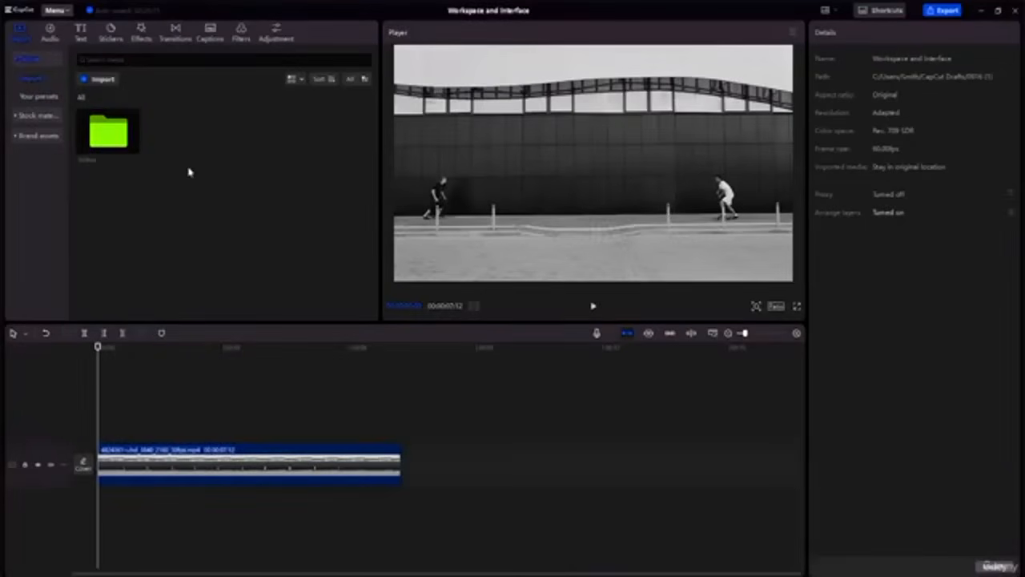
pyautogui.click(54, 10)
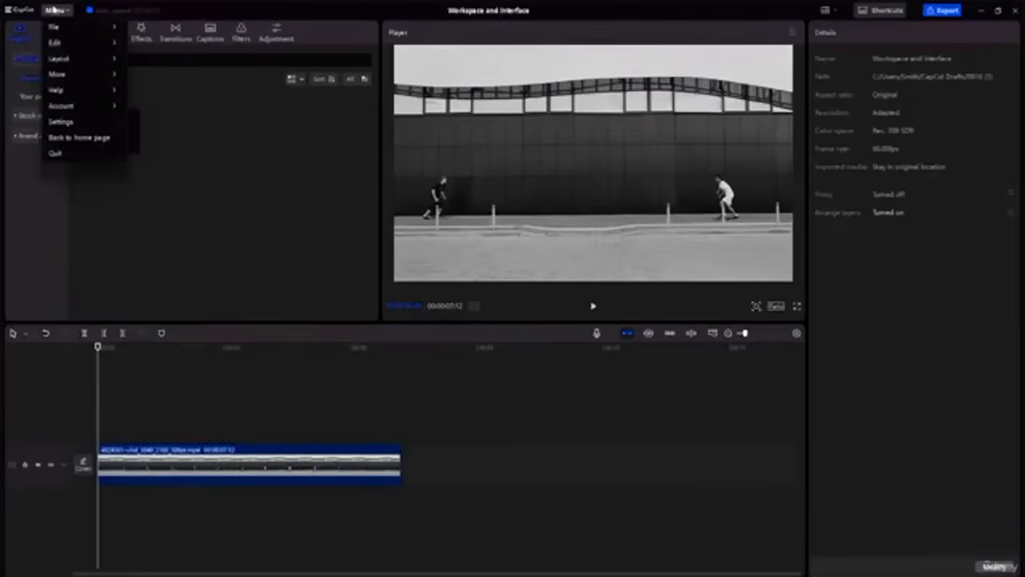
pyautogui.moveTo(69, 30)
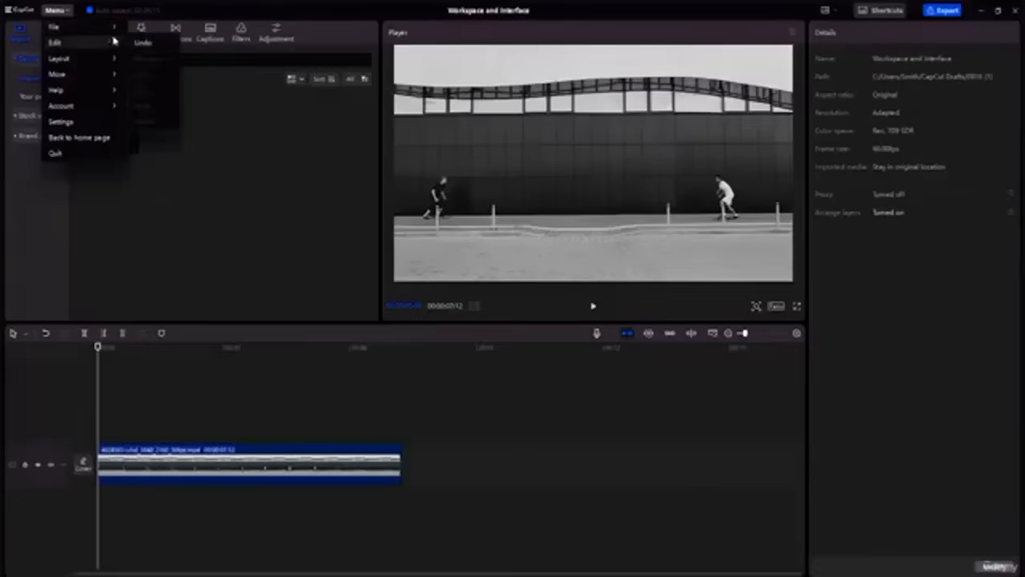
pyautogui.click(205, 162)
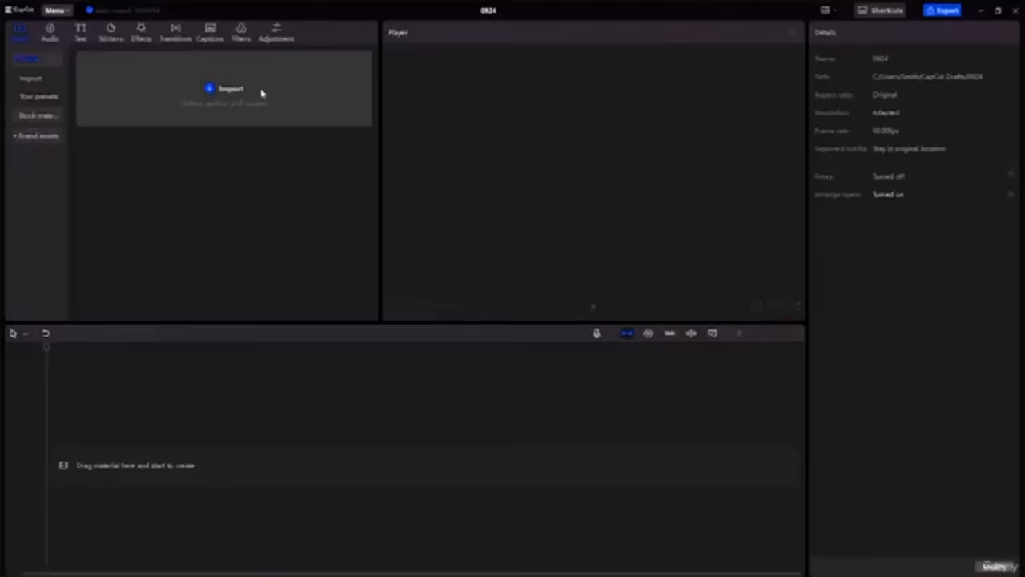
# Browse the stock materials in the Favorites, Trending and Christmas&New Year categories, and return to the empty import area
pyautogui.click(41, 115)
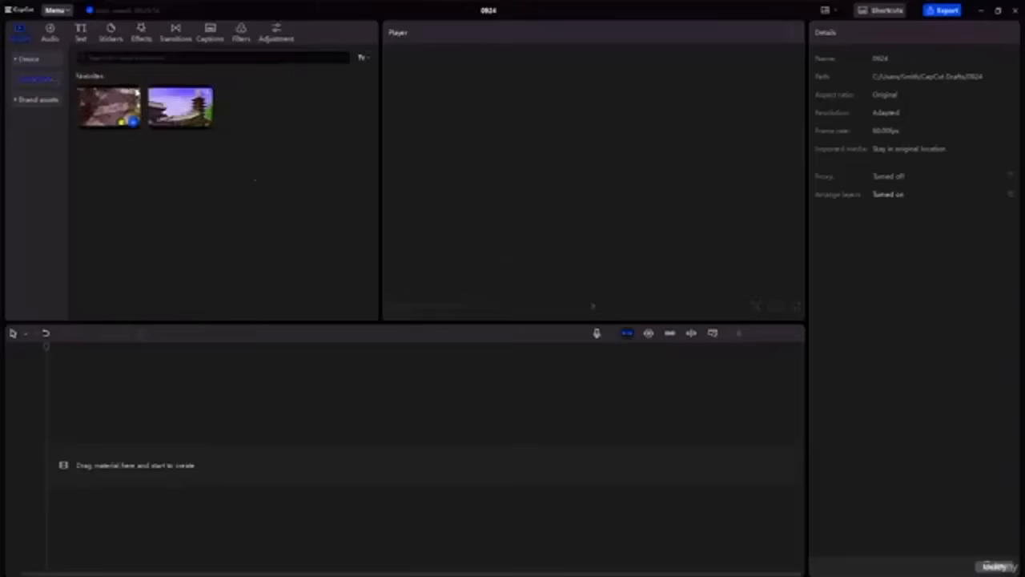
pyautogui.moveTo(127, 106)
pyautogui.click(15, 80)
pyautogui.click(37, 118)
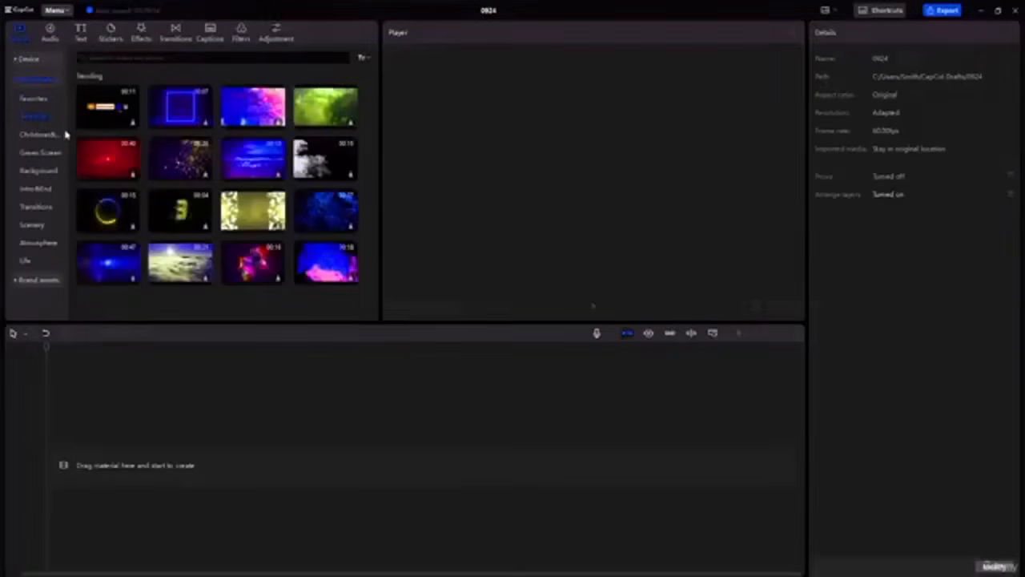
pyautogui.click(55, 134)
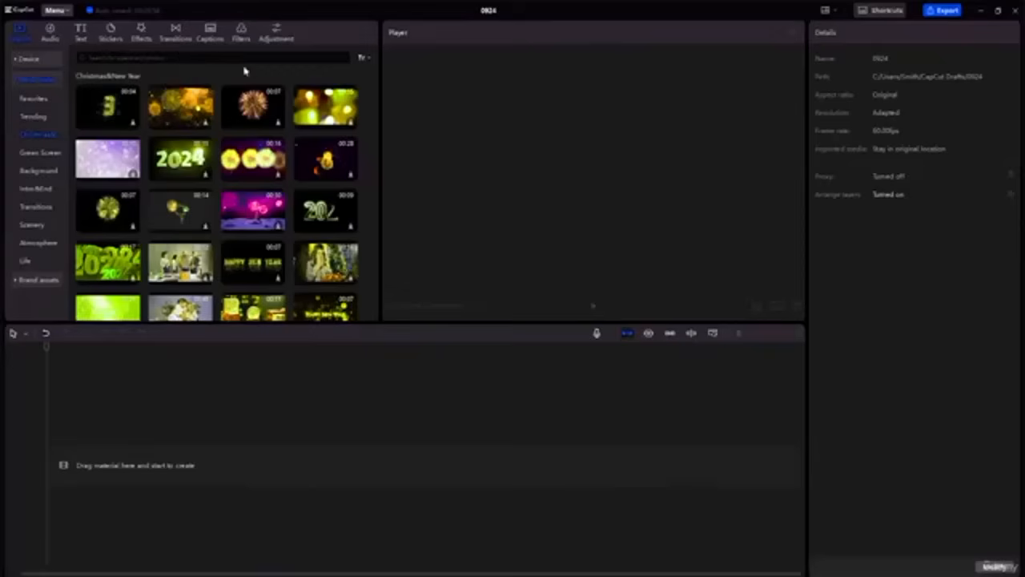
pyautogui.scroll(-1, 197, 240)
pyautogui.scroll(1, 282, 211)
pyautogui.click(35, 81)
pyautogui.click(32, 62)
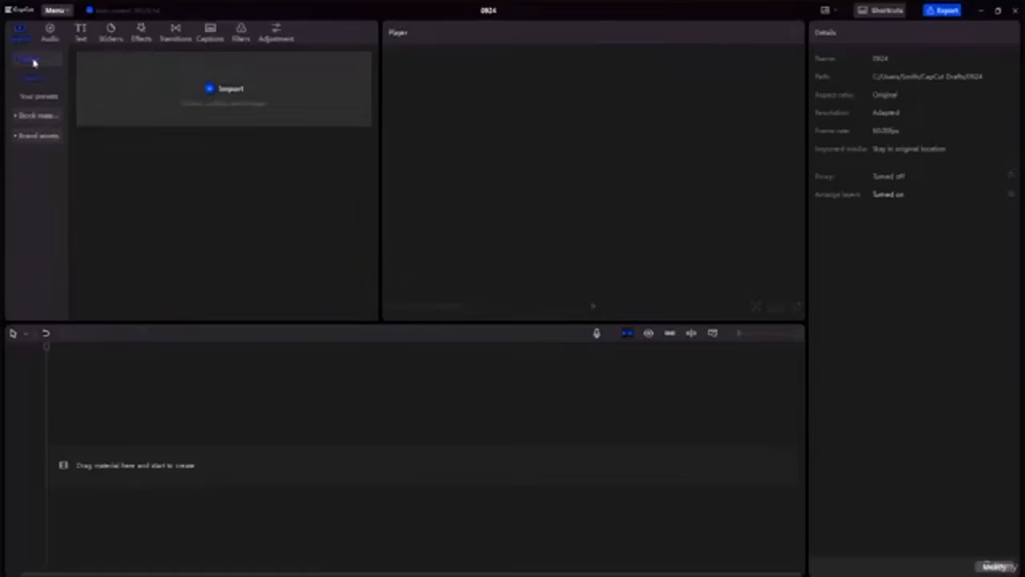
# Import the five videos from 4824361-uhd_3840_2160_30fps.mp4 through the green-leaf clip out of the Advance Capcut Tutorial Resource File folder
pyautogui.click(212, 91)
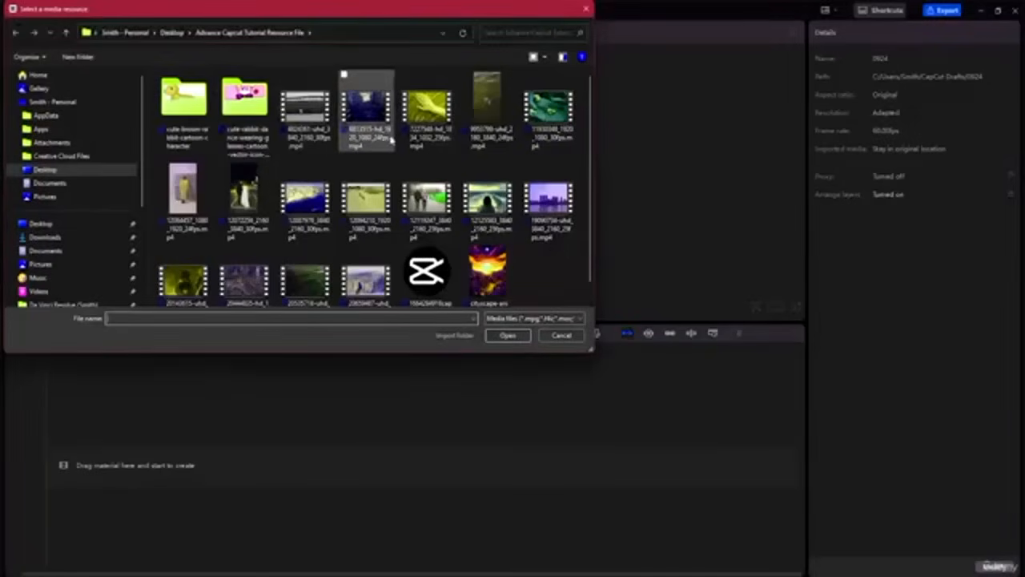
pyautogui.scroll(-1, 353, 141)
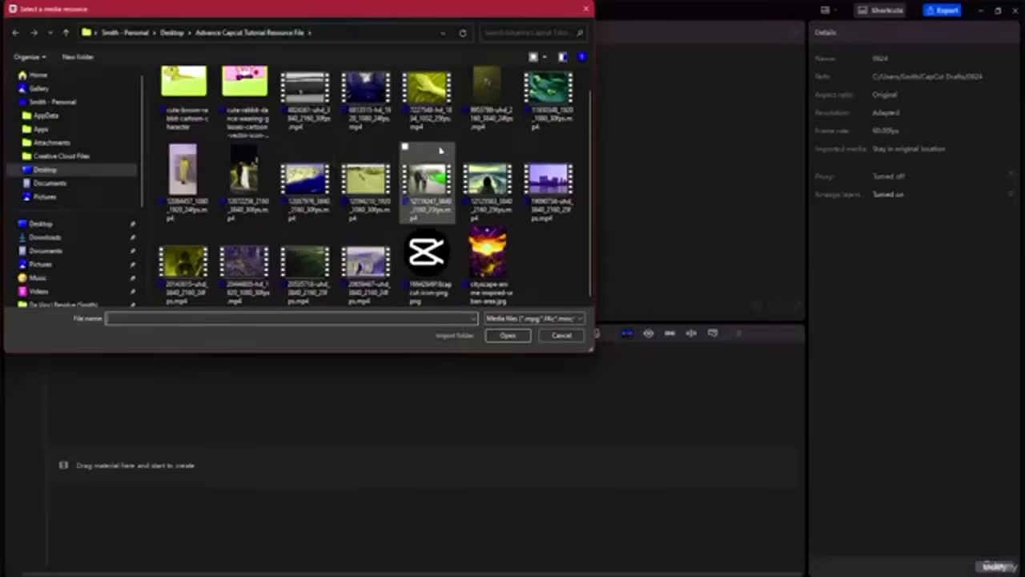
pyautogui.scroll(1, 504, 191)
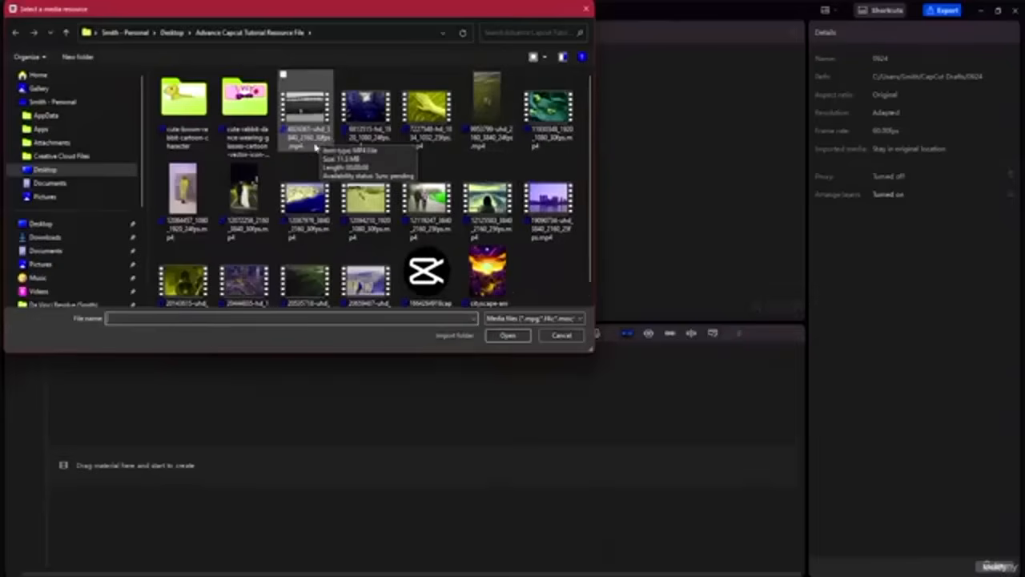
pyautogui.scroll(-1, 264, 182)
pyautogui.scroll(1, 314, 184)
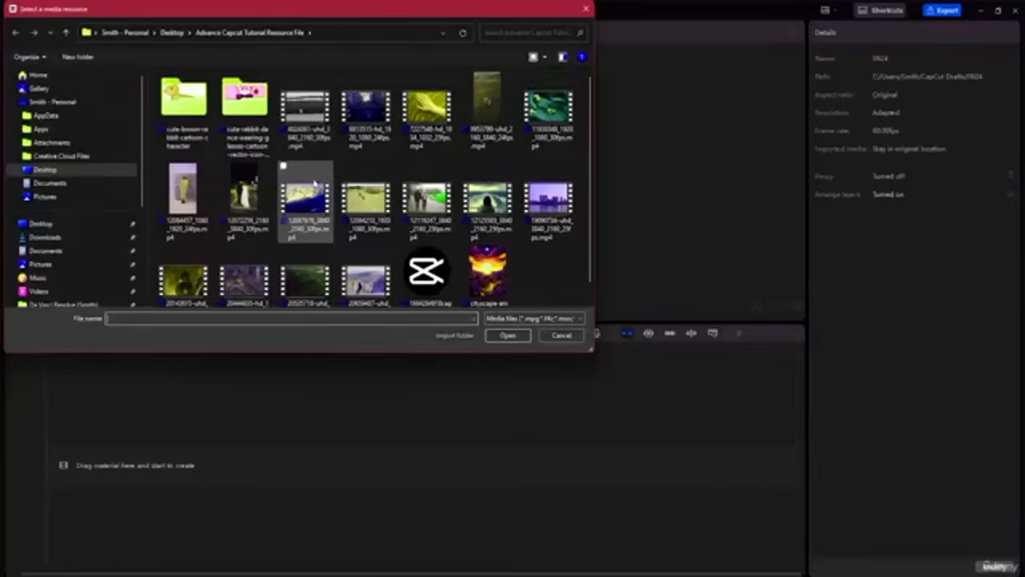
pyautogui.click(311, 136)
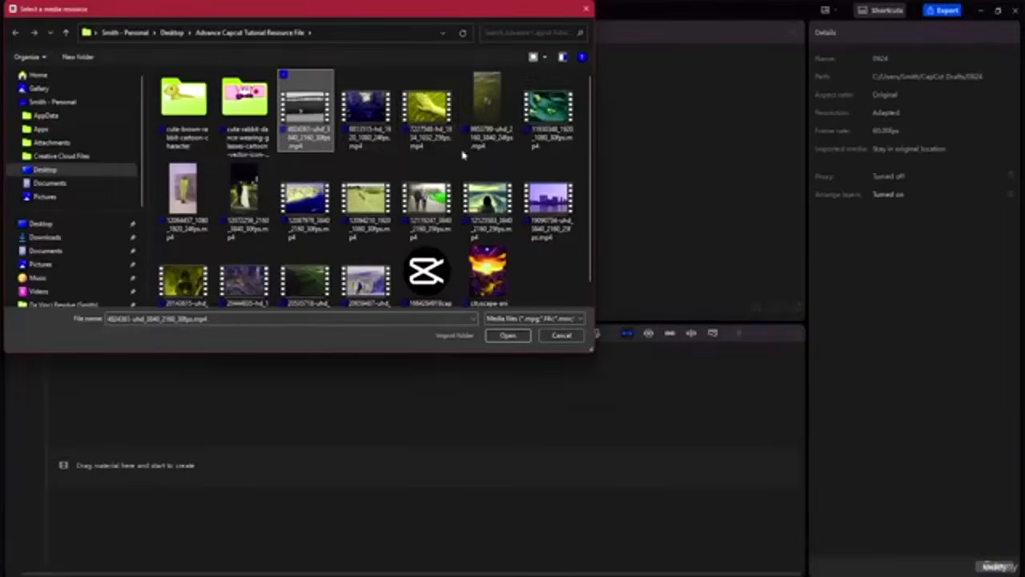
pyautogui.keyDown('shift'); pyautogui.click(545, 131); pyautogui.keyUp('shift')
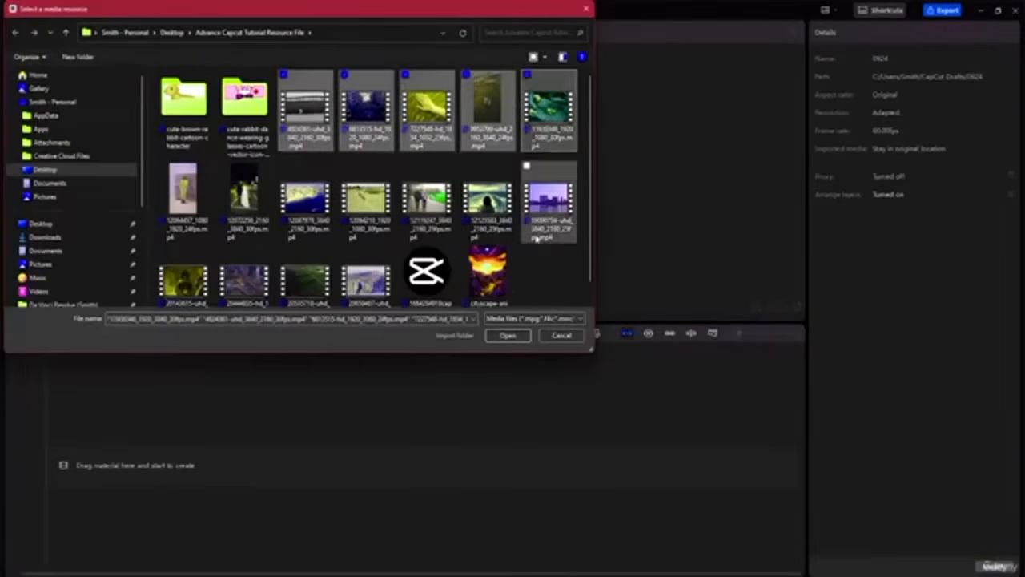
pyautogui.click(507, 335)
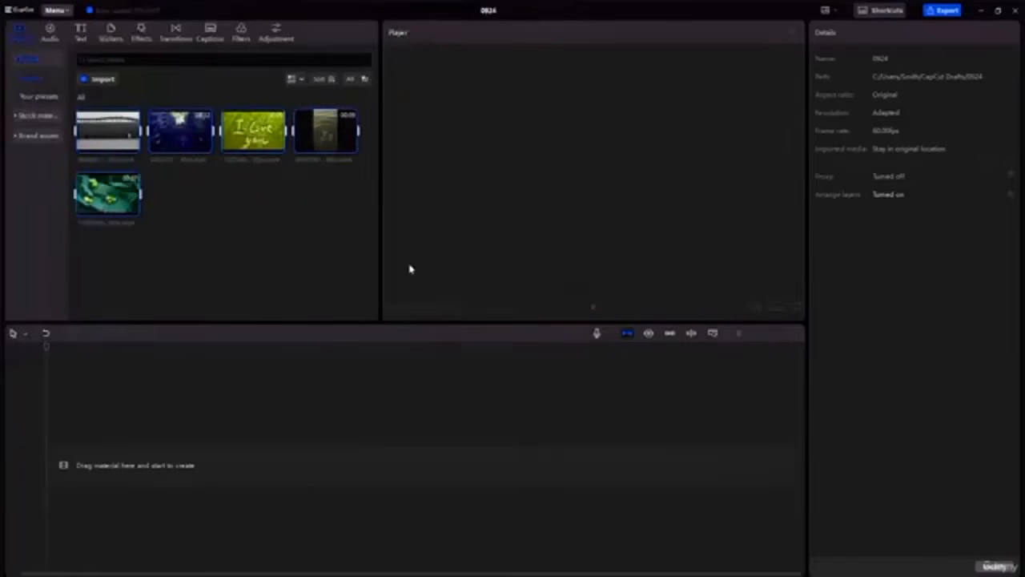
pyautogui.moveTo(105, 202)
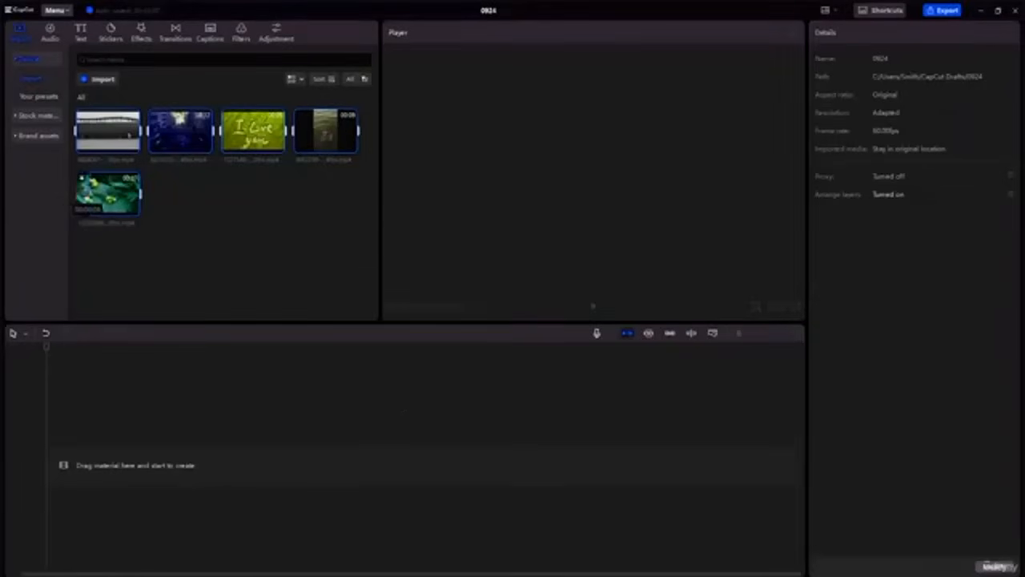
pyautogui.moveTo(89, 195); pyautogui.dragTo(92, 195)
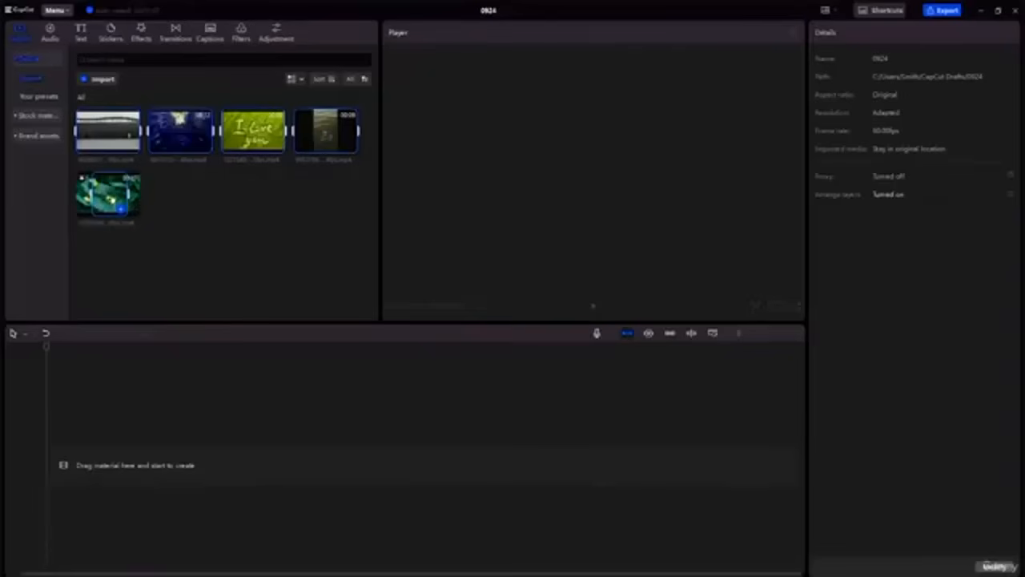
pyautogui.moveTo(110, 195); pyautogui.dragTo(87, 451)
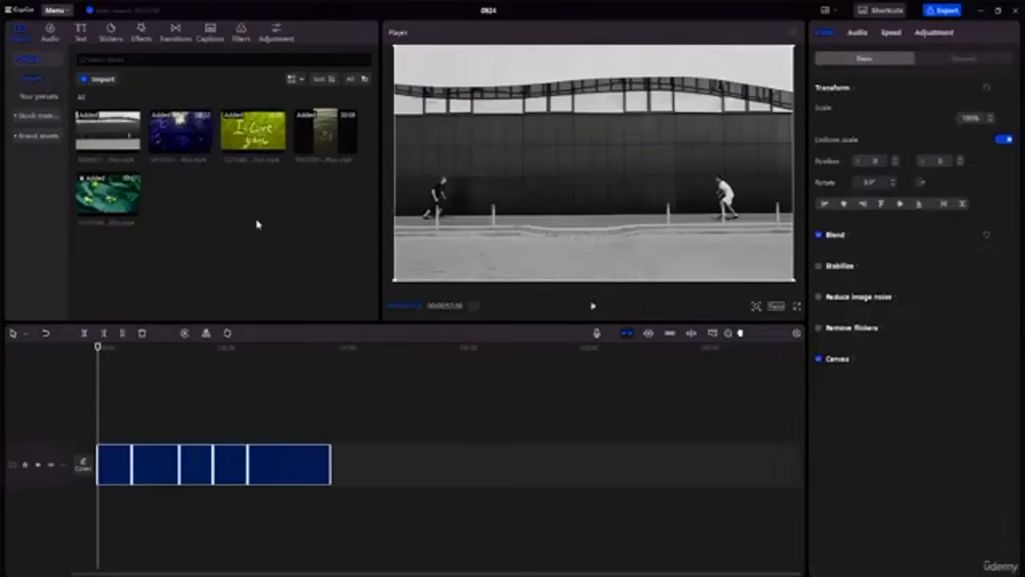
pyautogui.hotkey('ctrl', 'z')
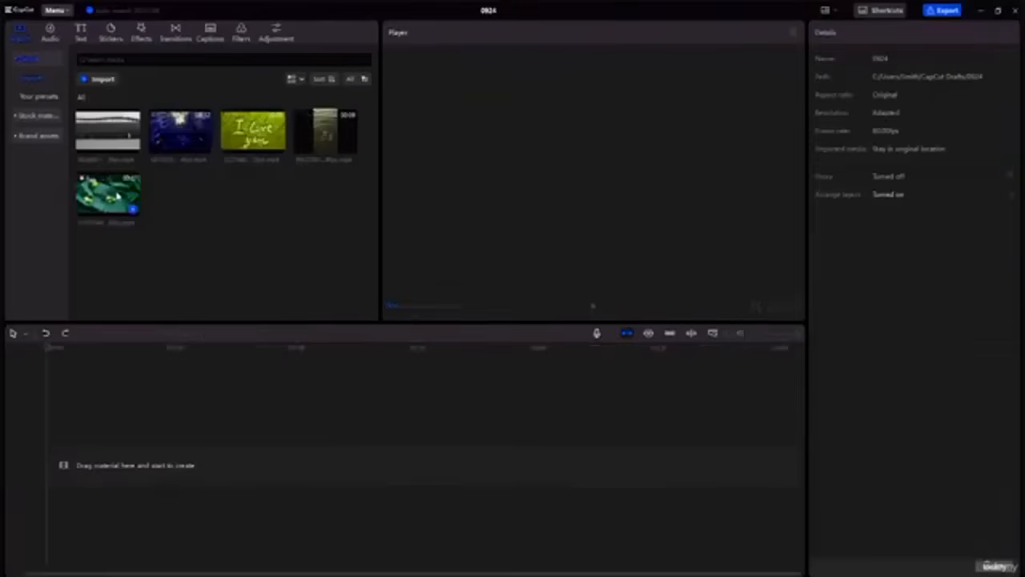
# Preview the green-leaf flower clip, add it alone to the timeline and play it through
pyautogui.click(90, 197)
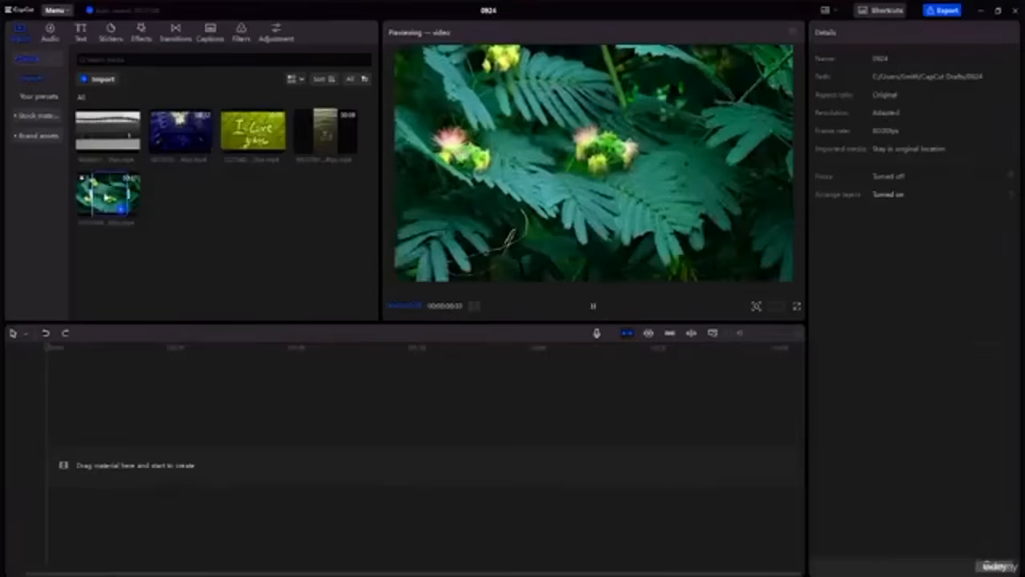
pyautogui.click(125, 209)
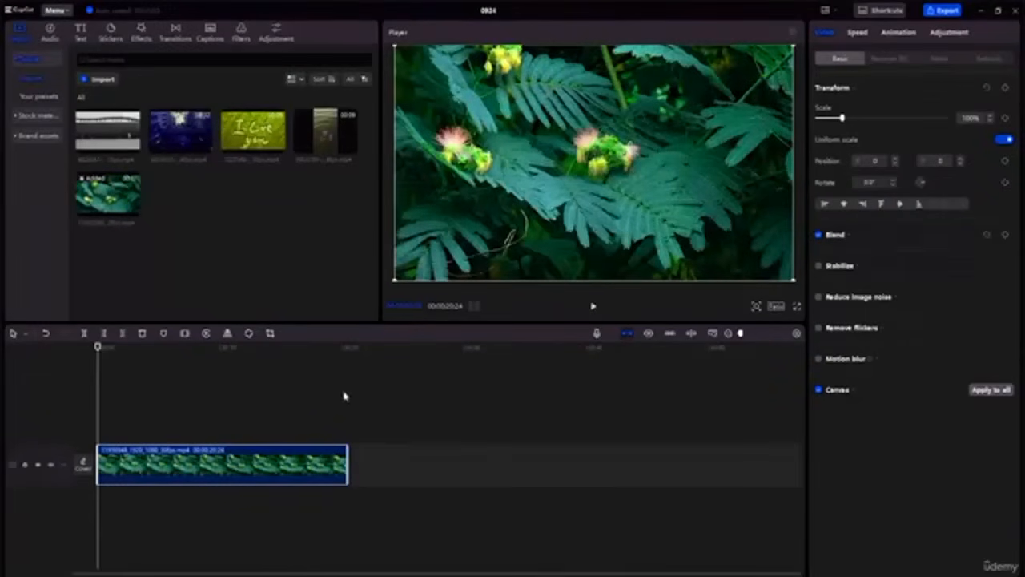
pyautogui.click(593, 308)
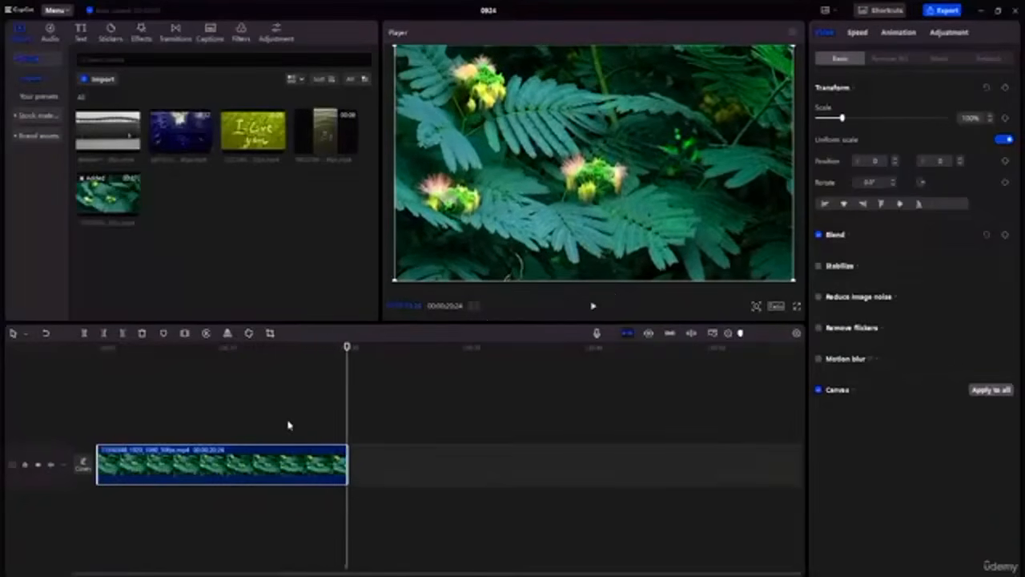
# Preview the Vlog music tracks Appreciation and Flicker Melody, and add Luminous Solstice beneath the video clip from the timeline's start
pyautogui.click(50, 32)
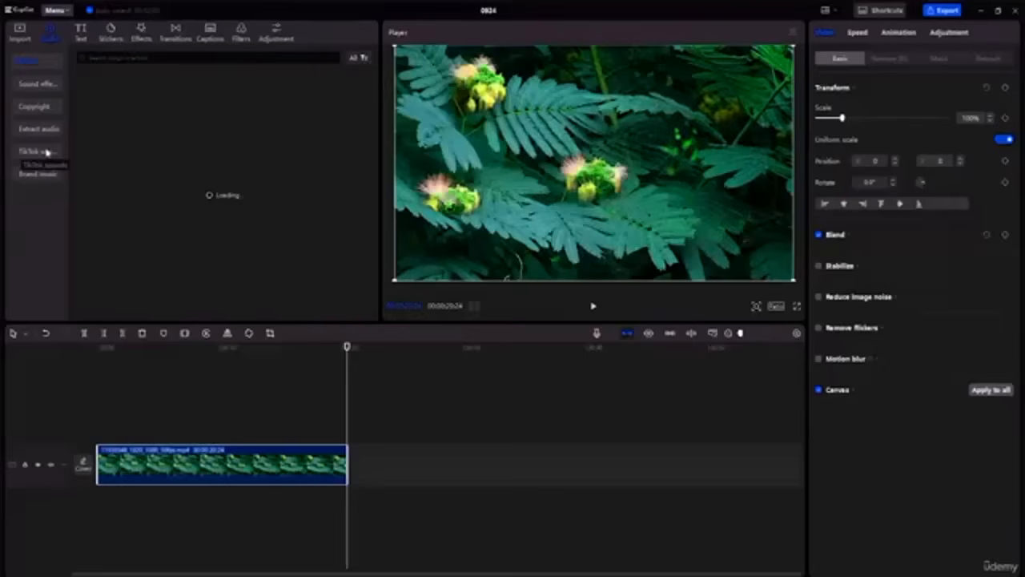
pyautogui.click(40, 85)
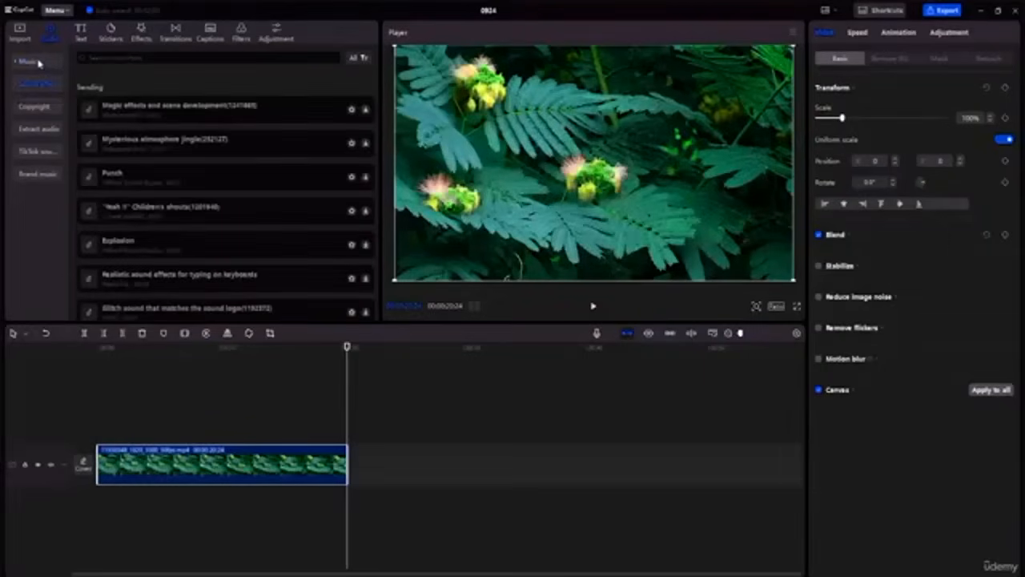
pyautogui.click(38, 63)
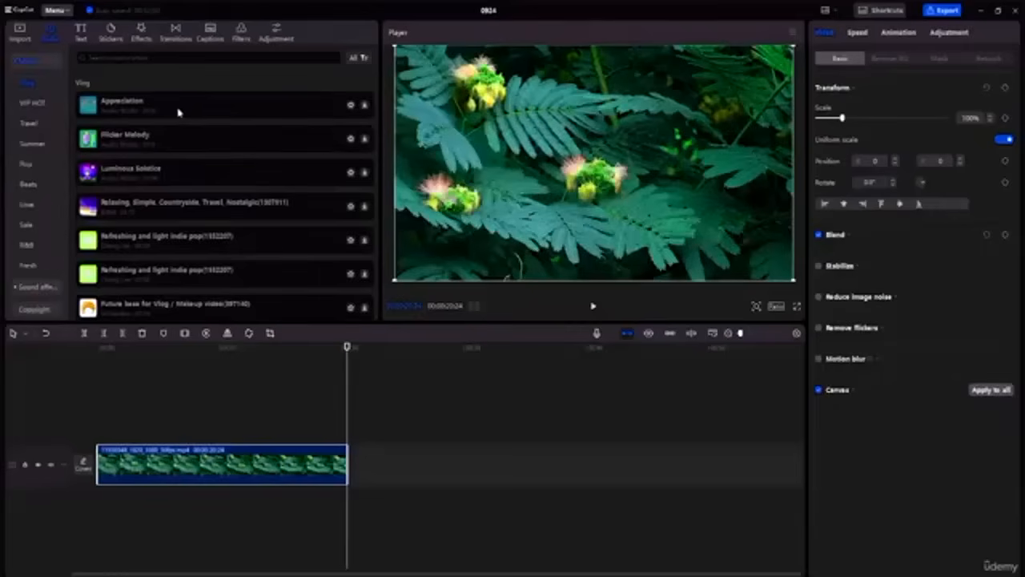
pyautogui.click(88, 106)
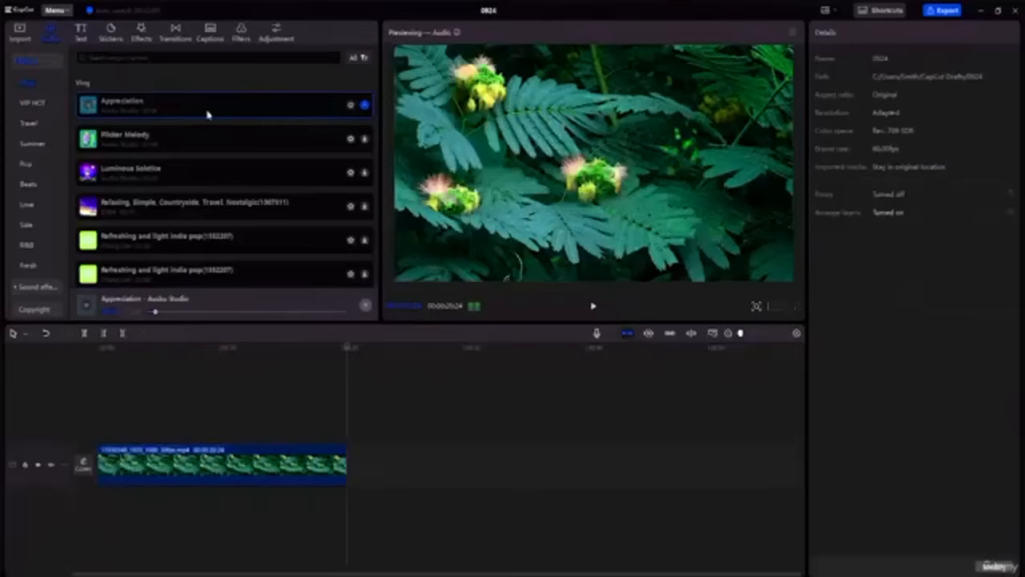
pyautogui.click(148, 141)
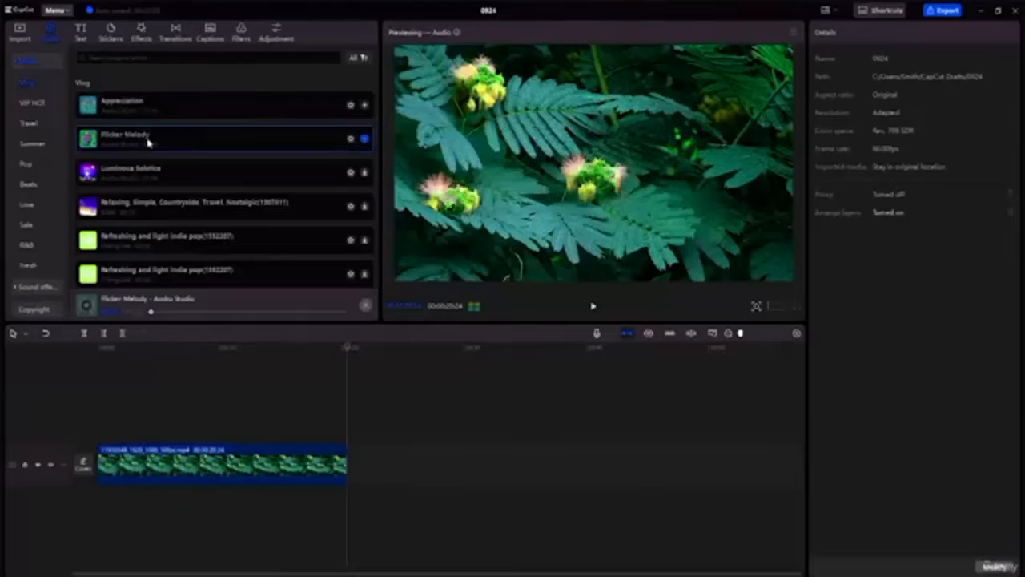
pyautogui.click(113, 173)
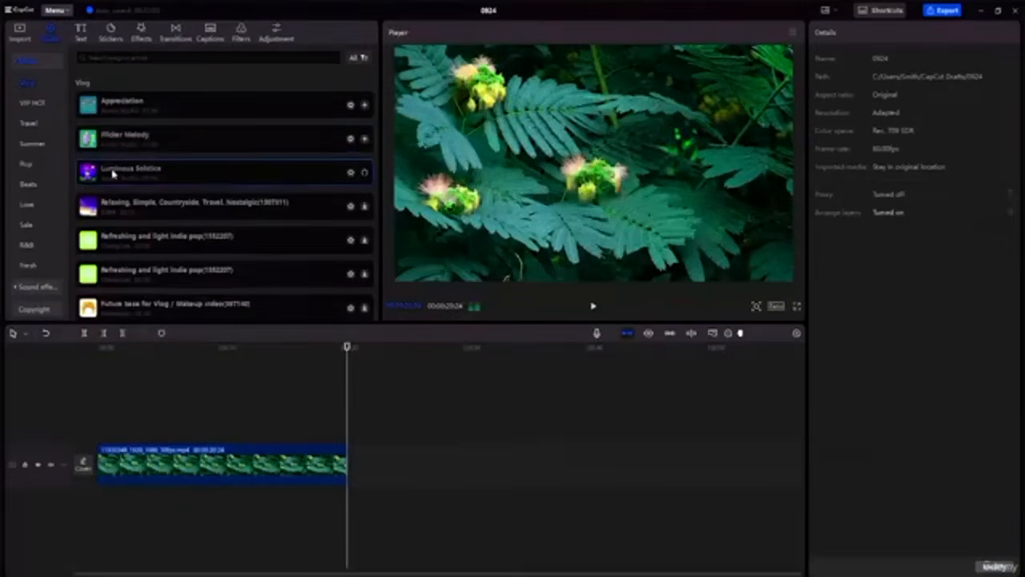
pyautogui.moveTo(113, 172); pyautogui.dragTo(96, 494)
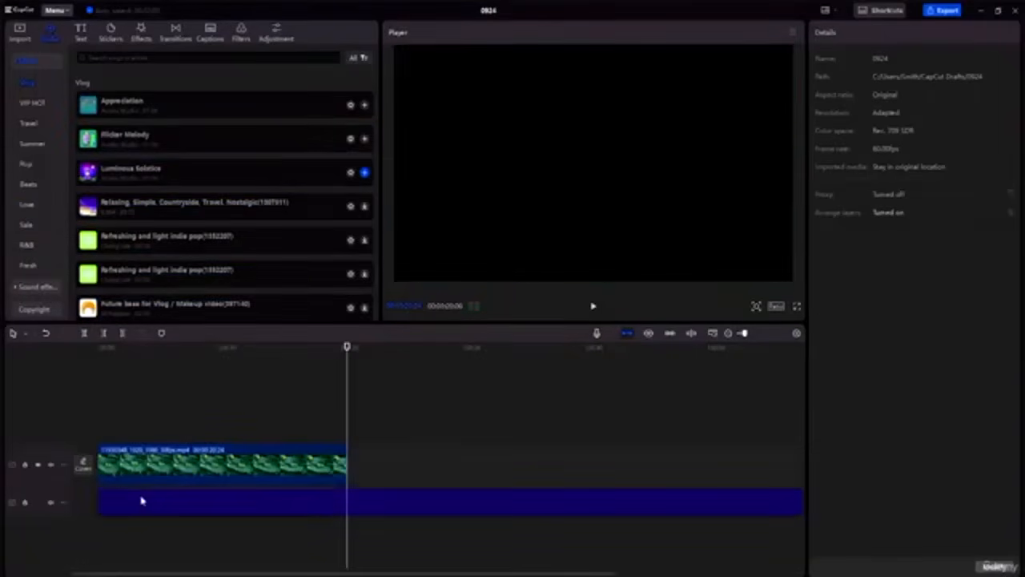
# Trim the beginning of the Luminous Solstice music clip and realign it with the start of the timeline
pyautogui.click(296, 491)
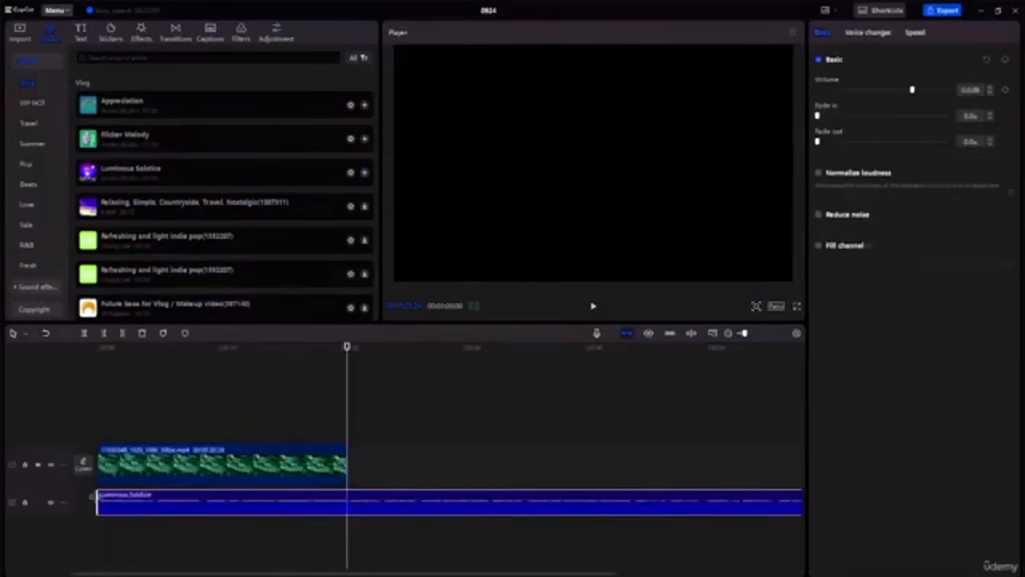
pyautogui.moveTo(146, 508); pyautogui.dragTo(182, 509)
pyautogui.moveTo(245, 499); pyautogui.dragTo(213, 501)
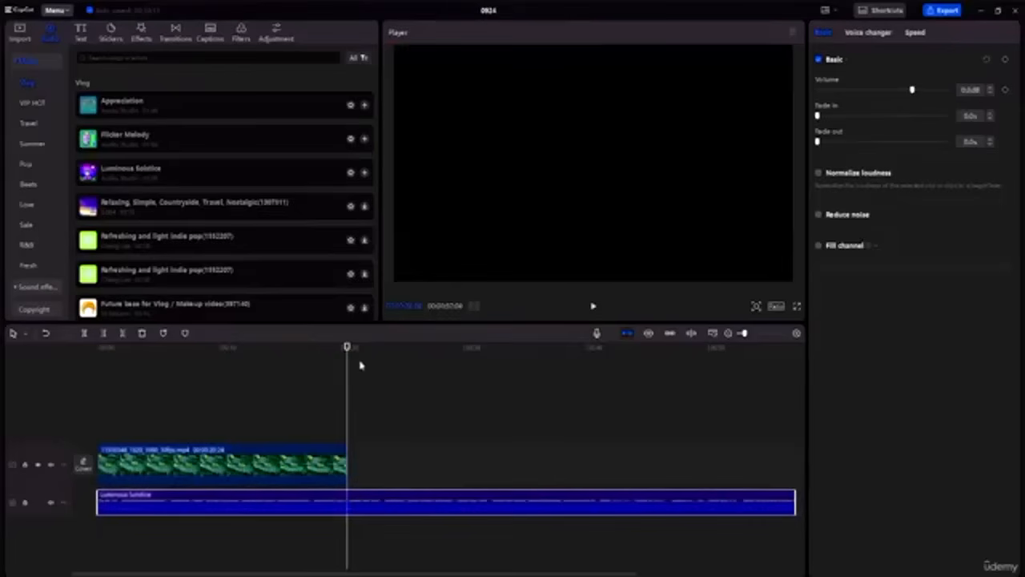
# Turn on auto snapping, turn off the main track magnet, and snap the playhead to the end of the green-leaf video clip
pyautogui.moveTo(347, 346); pyautogui.dragTo(302, 345)
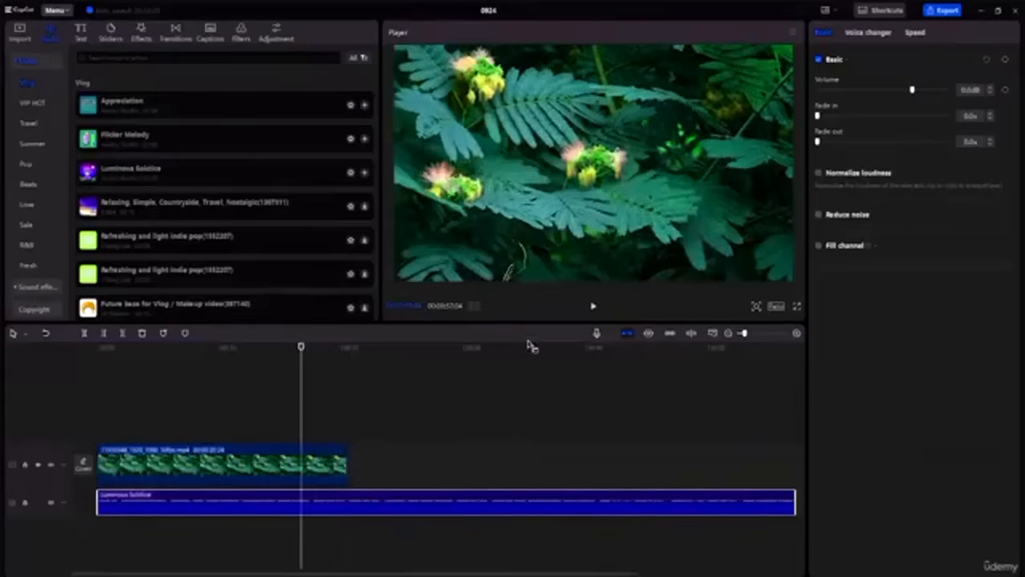
pyautogui.click(649, 334)
pyautogui.moveTo(303, 353); pyautogui.dragTo(334, 356)
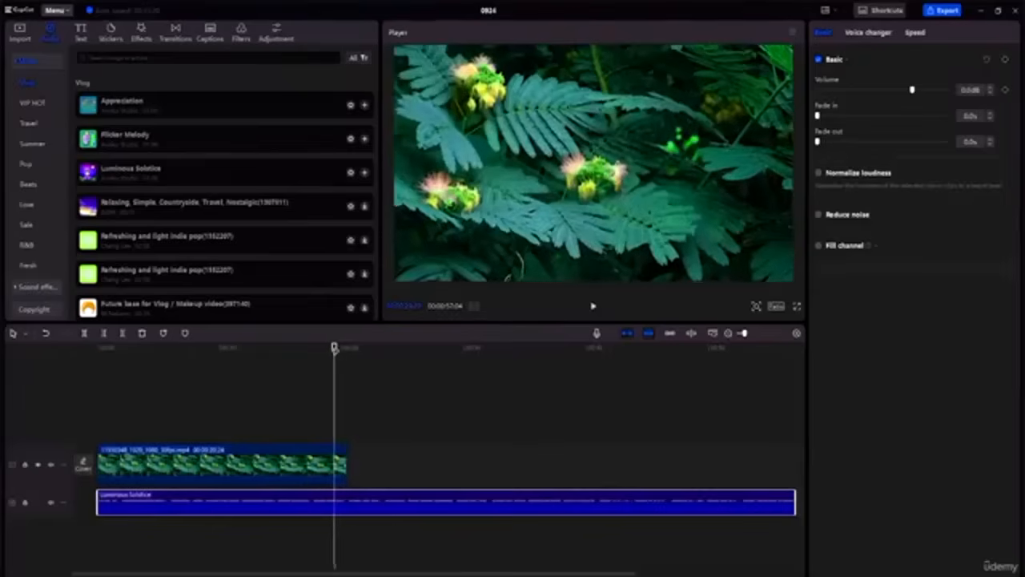
pyautogui.click(628, 335)
pyautogui.moveTo(335, 350)
pyautogui.mouseDown()
pyautogui.moveTo(326, 349)
pyautogui.moveTo(351, 357)
pyautogui.moveTo(329, 357)
pyautogui.moveTo(347, 358)
pyautogui.mouseUp()
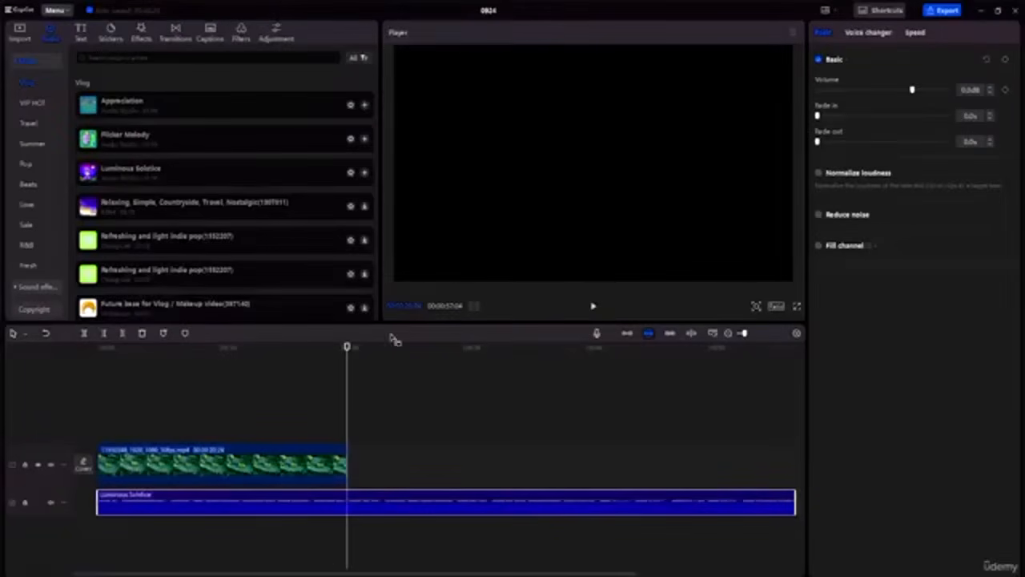
# Split the Luminous Solstice music at the video clip's end with the Split tool and delete the surplus part
pyautogui.click(25, 335)
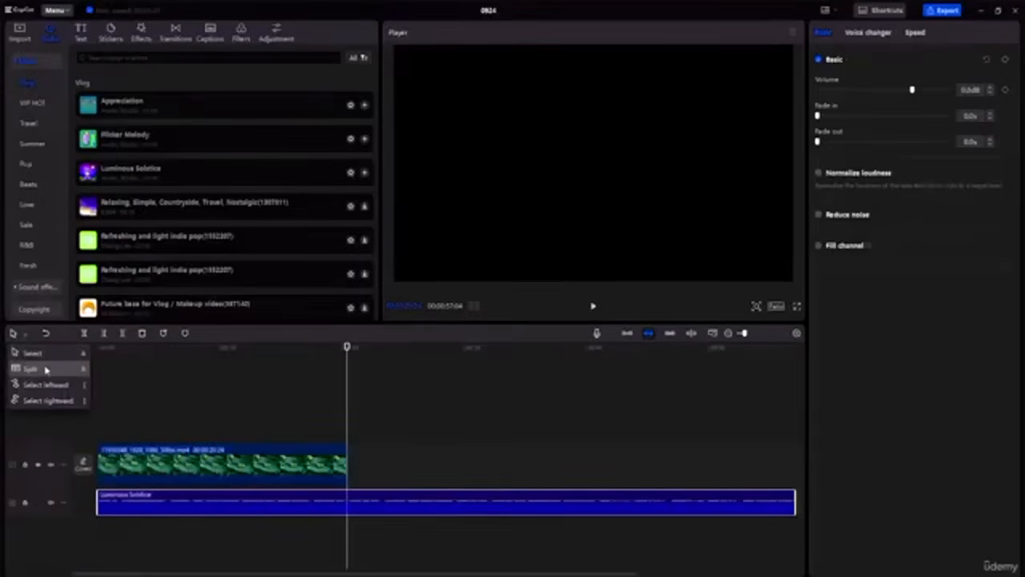
pyautogui.click(46, 370)
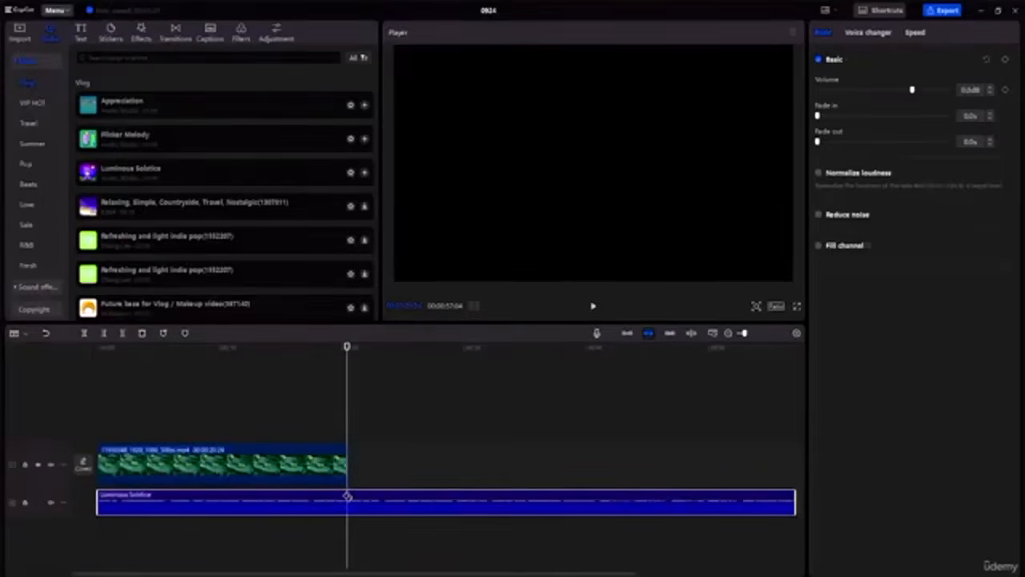
pyautogui.click(348, 497)
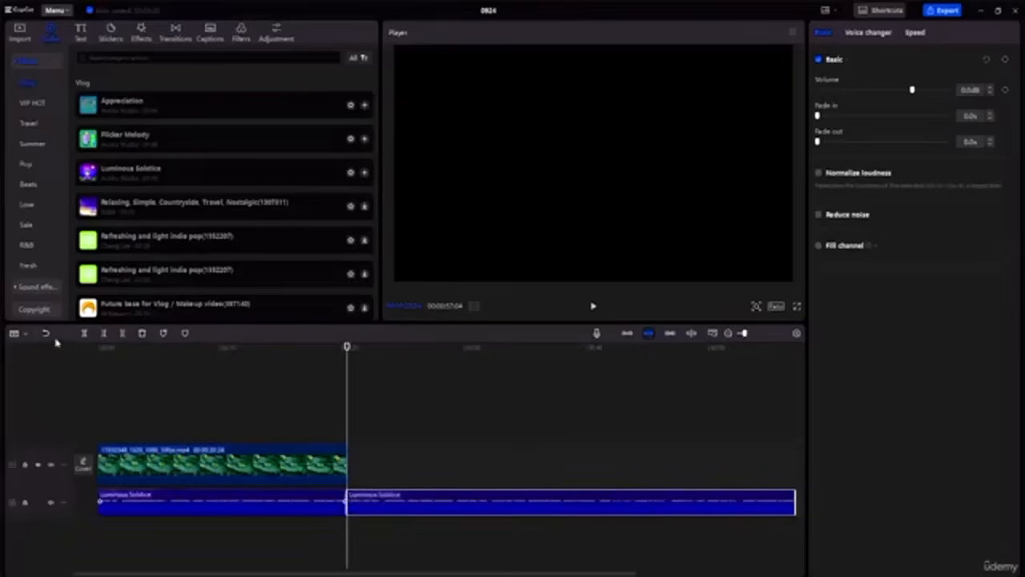
pyautogui.click(25, 333)
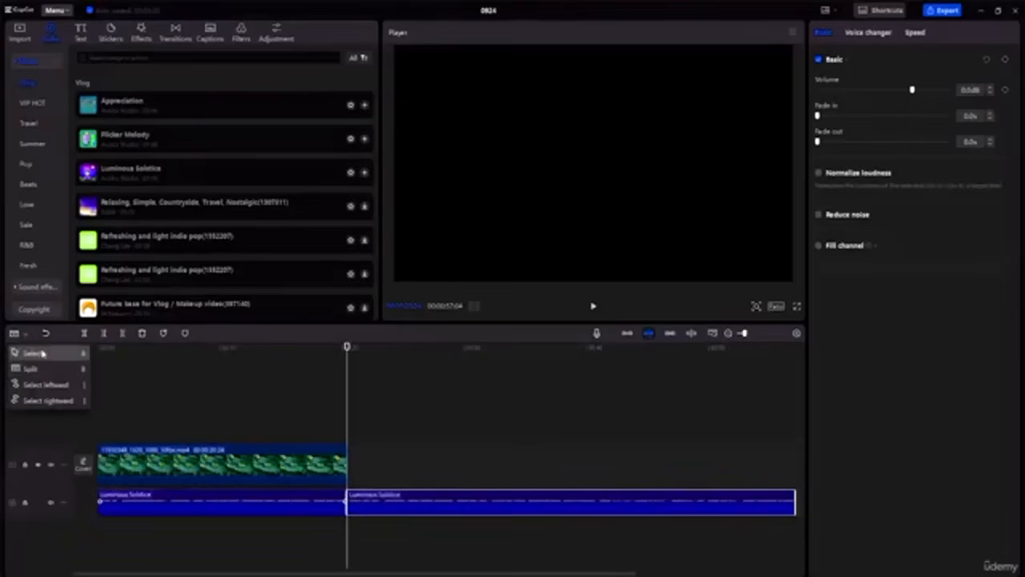
pyautogui.click(44, 353)
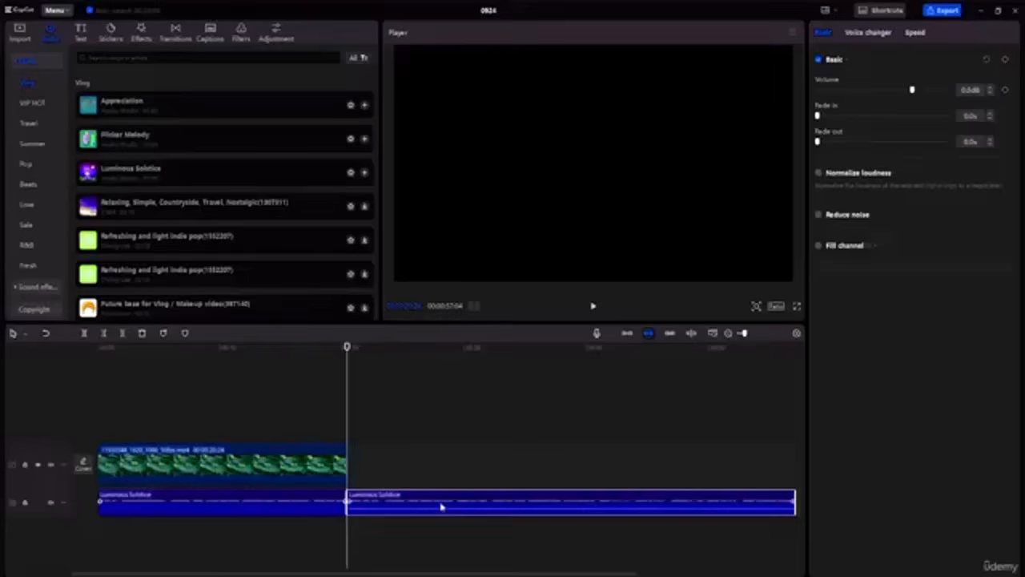
pyautogui.press('Delete')
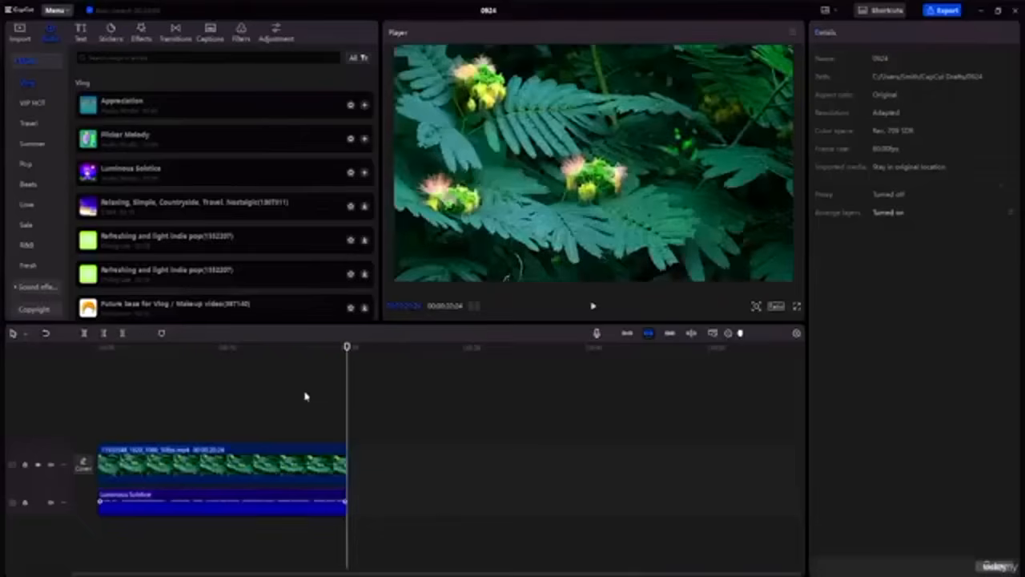
# Fit the whole sequence in the timeline and play the first few seconds of the video with its music
pyautogui.click(713, 333)
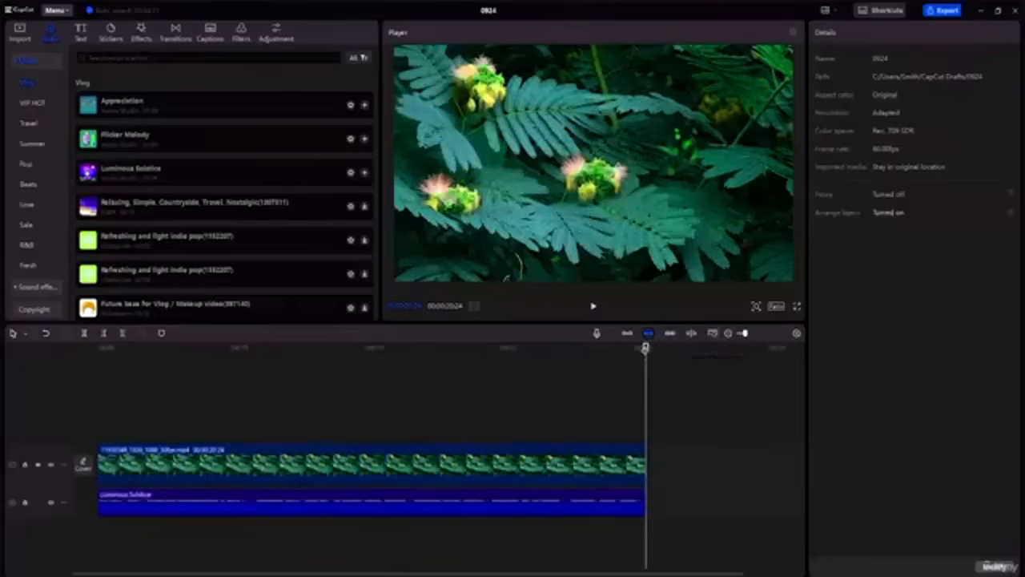
pyautogui.moveTo(646, 346); pyautogui.dragTo(2, 367)
pyautogui.press('space')
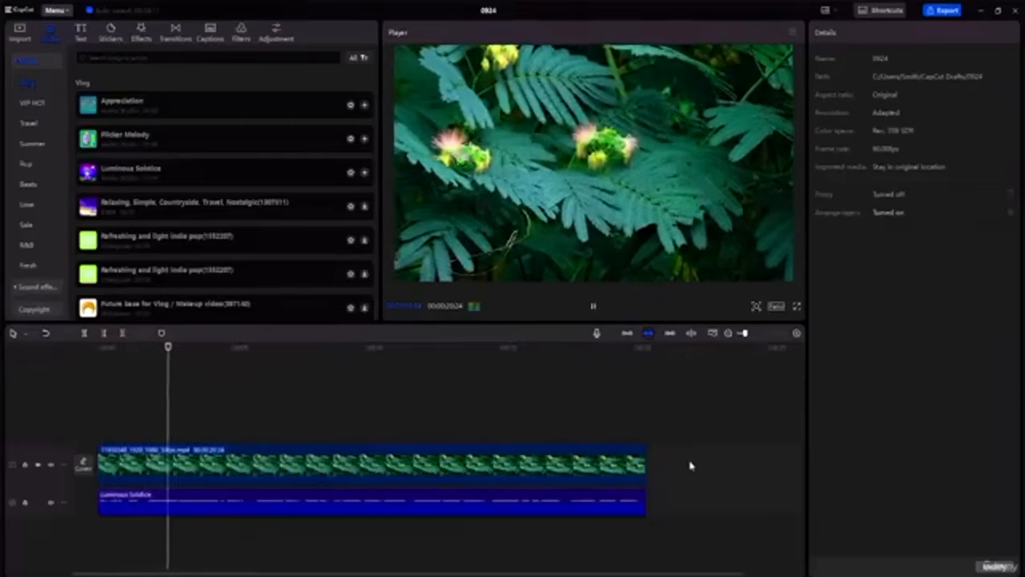
pyautogui.click(593, 306)
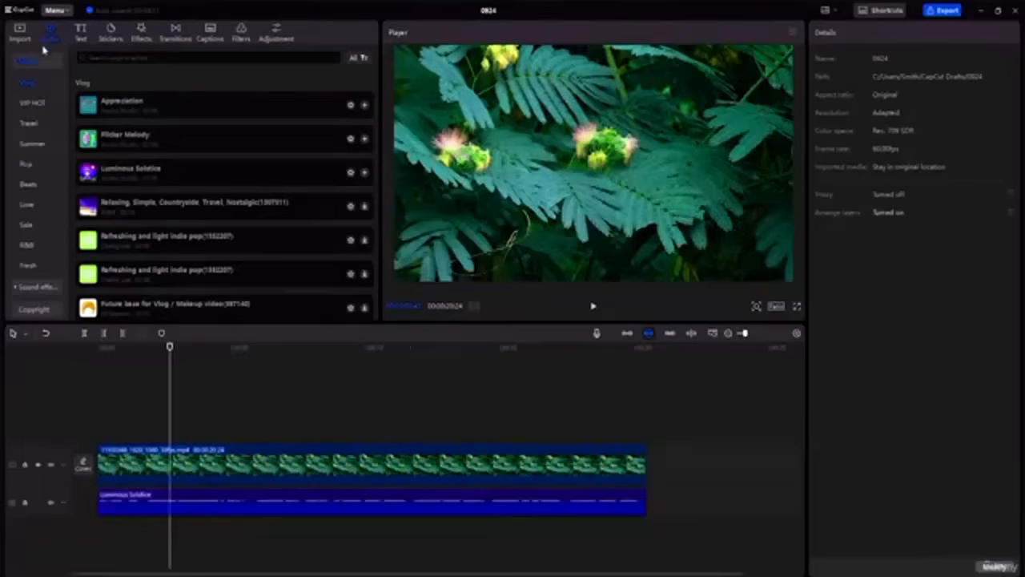
# Add the blue city street clip on a track above the green-leaf video and trim it to about 5 seconds
pyautogui.click(20, 34)
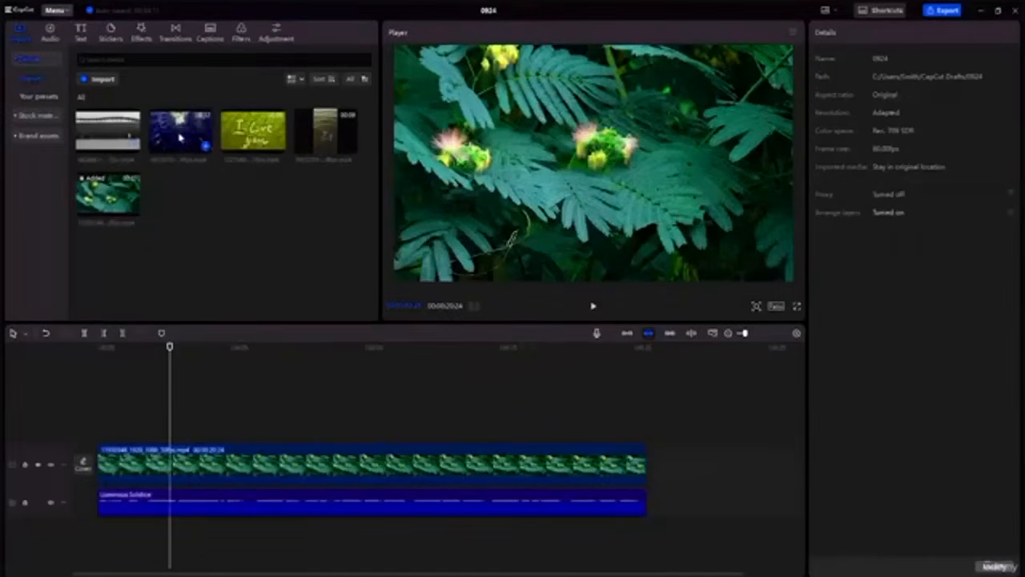
pyautogui.moveTo(181, 137); pyautogui.dragTo(344, 416)
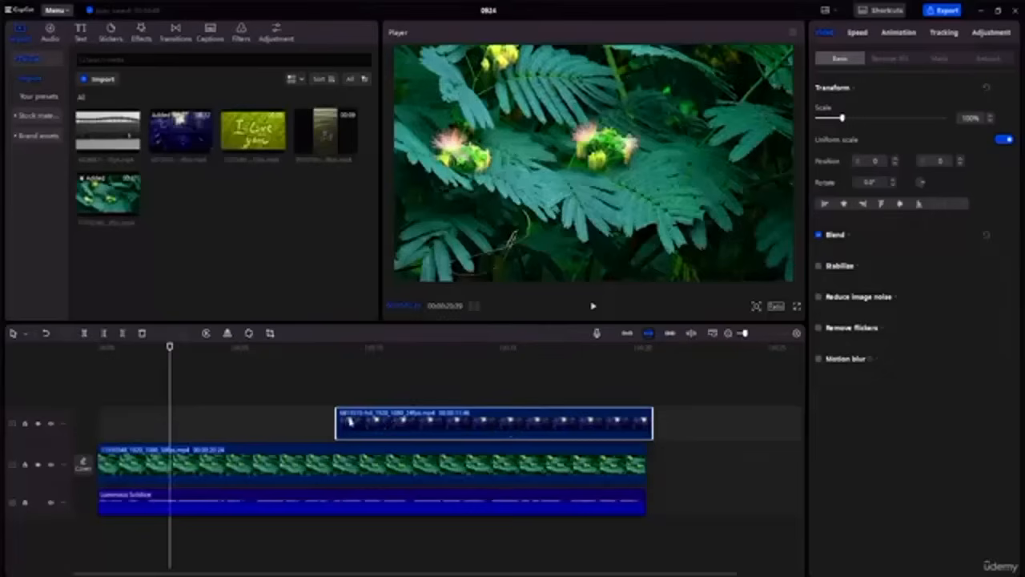
pyautogui.moveTo(335, 427); pyautogui.dragTo(435, 425)
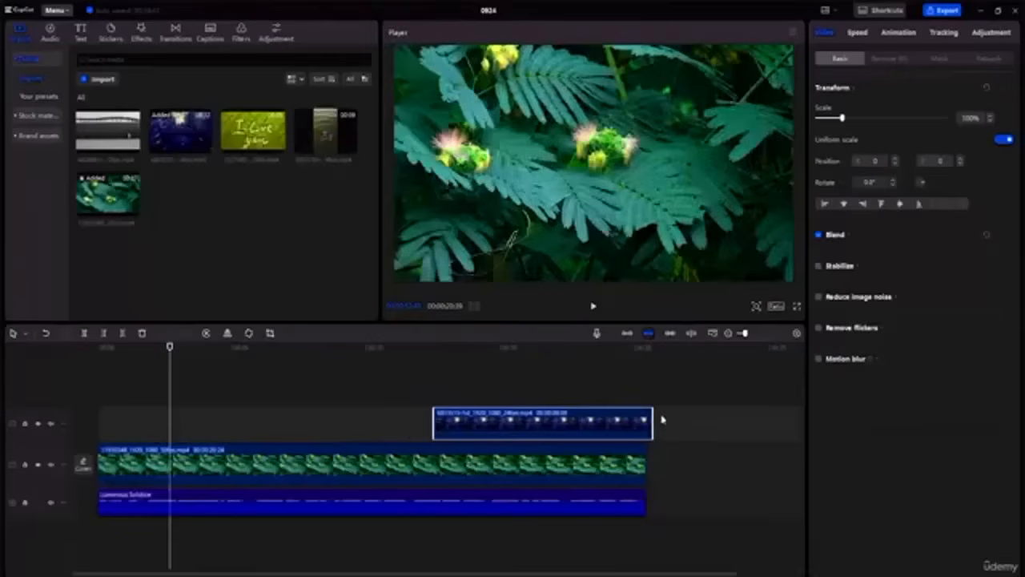
pyautogui.moveTo(653, 423); pyautogui.dragTo(466, 430)
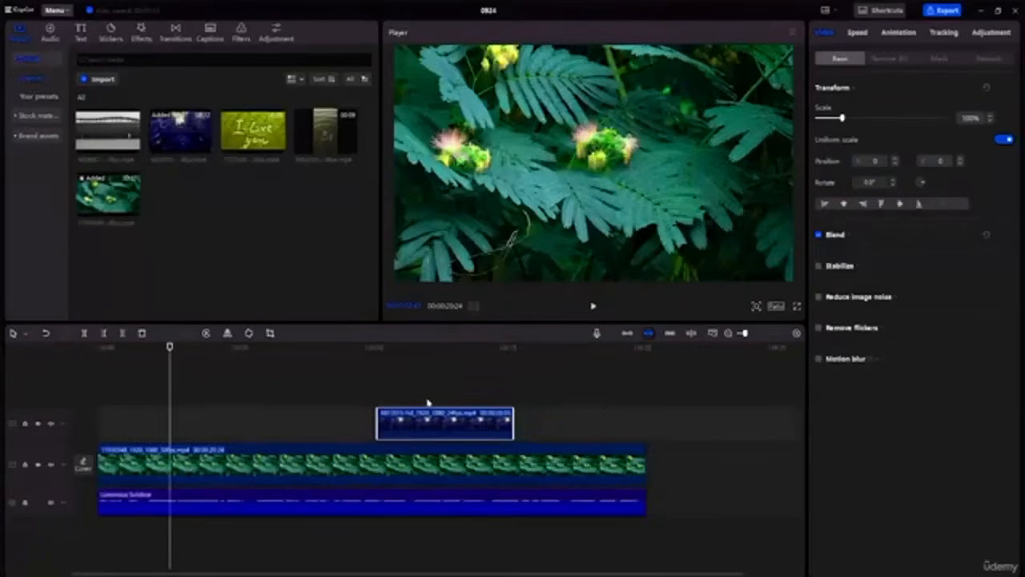
# Undock the timeline panel, widen it on both sides, and dock it back beneath the player
pyautogui.moveTo(166, 338); pyautogui.dragTo(203, 361)
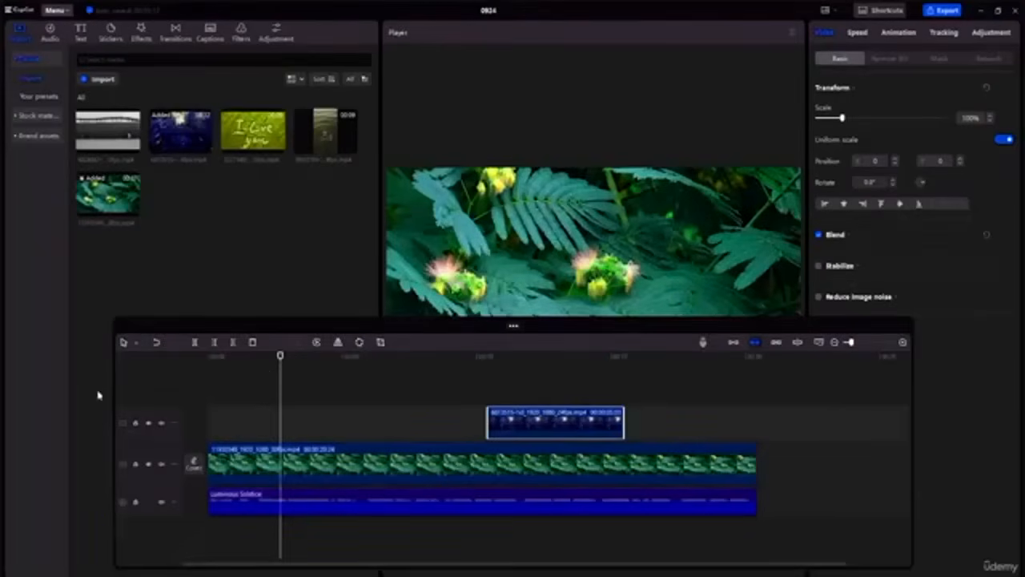
pyautogui.moveTo(114, 378); pyautogui.dragTo(16, 386)
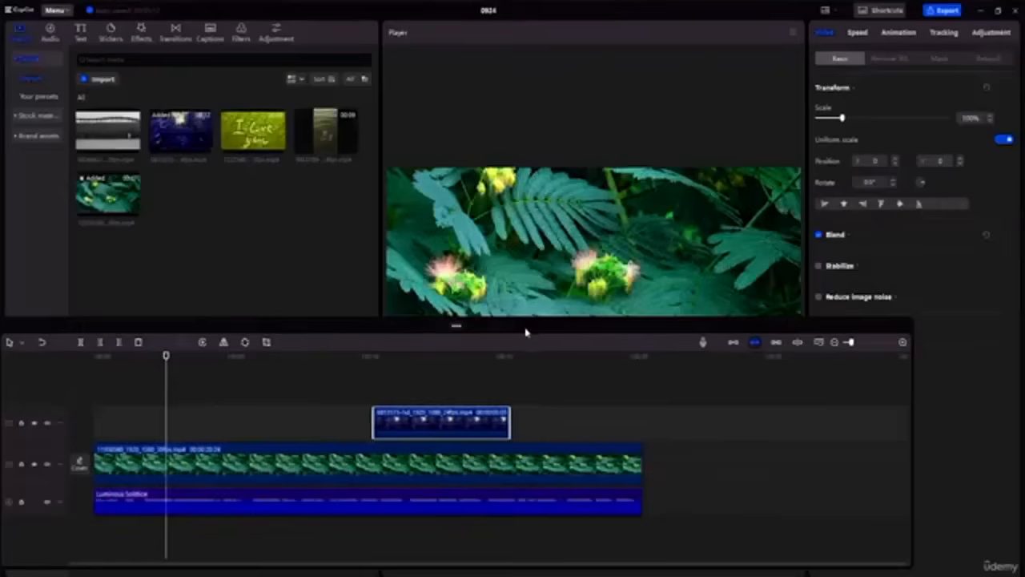
pyautogui.moveTo(911, 377); pyautogui.dragTo(1016, 377)
pyautogui.moveTo(588, 324); pyautogui.dragTo(636, 307)
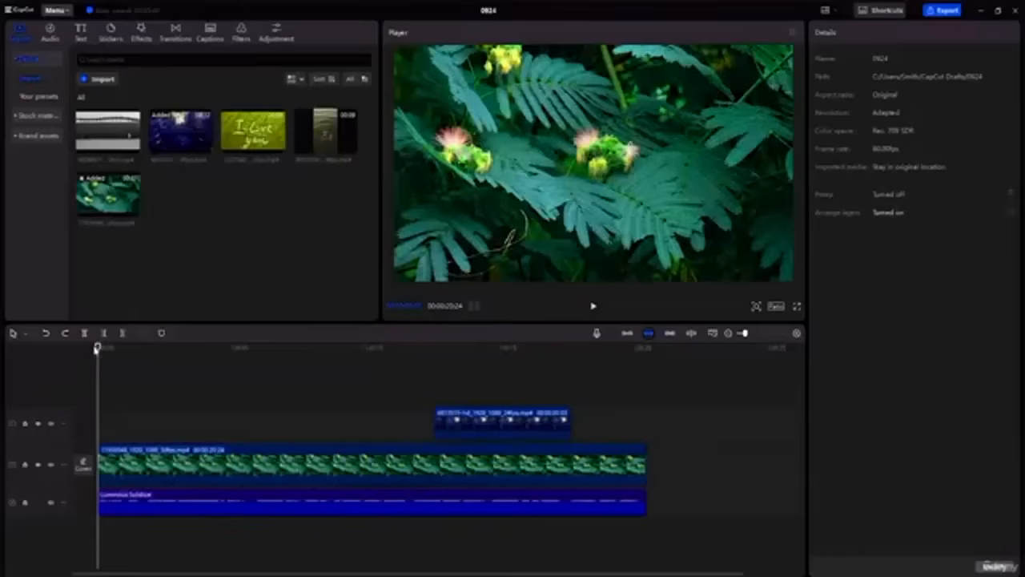
# Scale the city street overlay down to 32% and place it in the lower-right corner of the frame, about X 1216, Y -627
pyautogui.moveTo(98, 347); pyautogui.dragTo(440, 396)
pyautogui.click(524, 208)
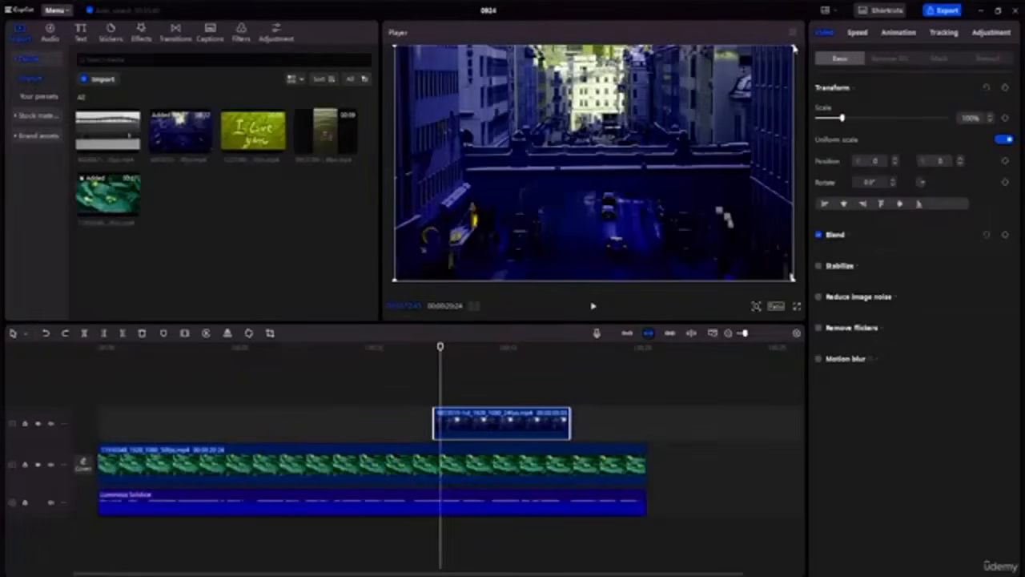
pyautogui.moveTo(791, 46); pyautogui.dragTo(659, 124)
pyautogui.moveTo(596, 162); pyautogui.dragTo(686, 218)
pyautogui.moveTo(707, 232); pyautogui.dragTo(723, 231)
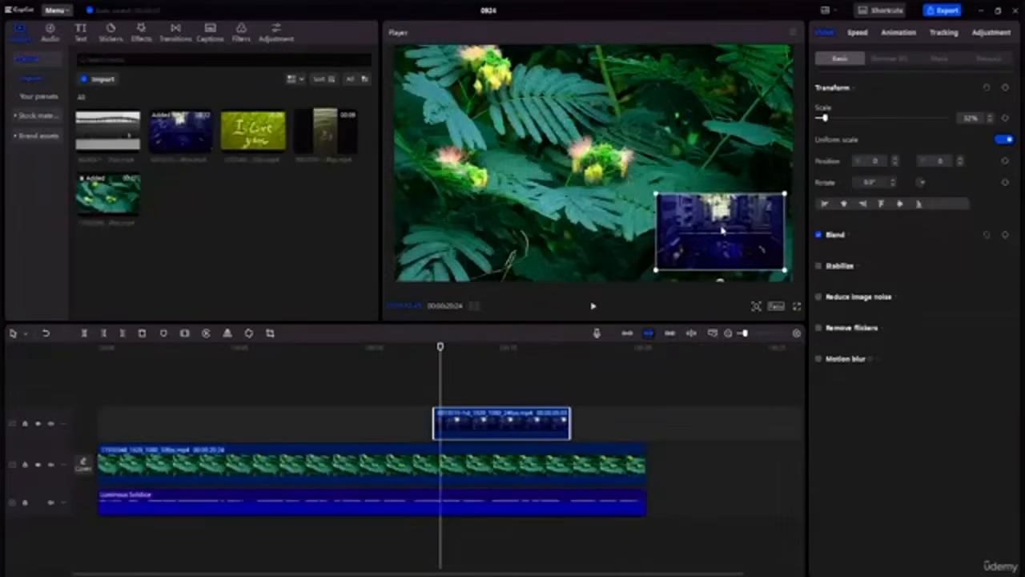
pyautogui.click(731, 154)
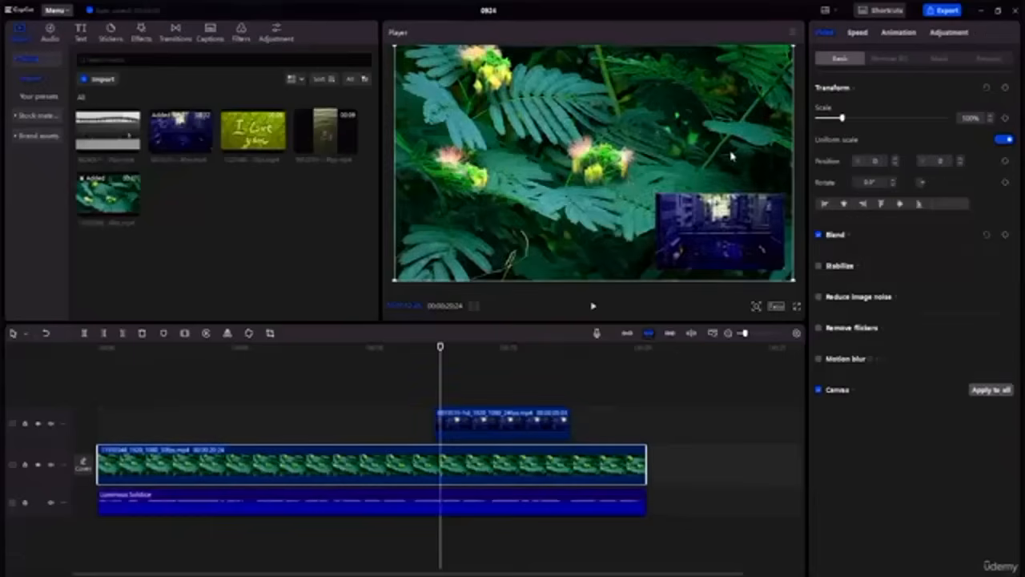
pyautogui.click(726, 236)
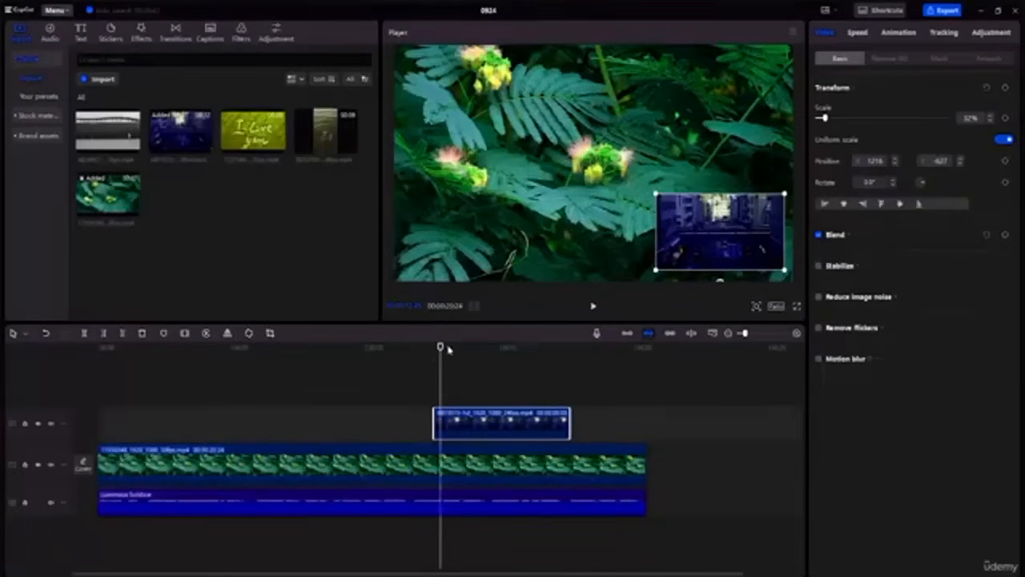
# Play the sequence from just before the city street overlay to past its end, and park the playhead within the overlay
pyautogui.moveTo(439, 349); pyautogui.dragTo(434, 350)
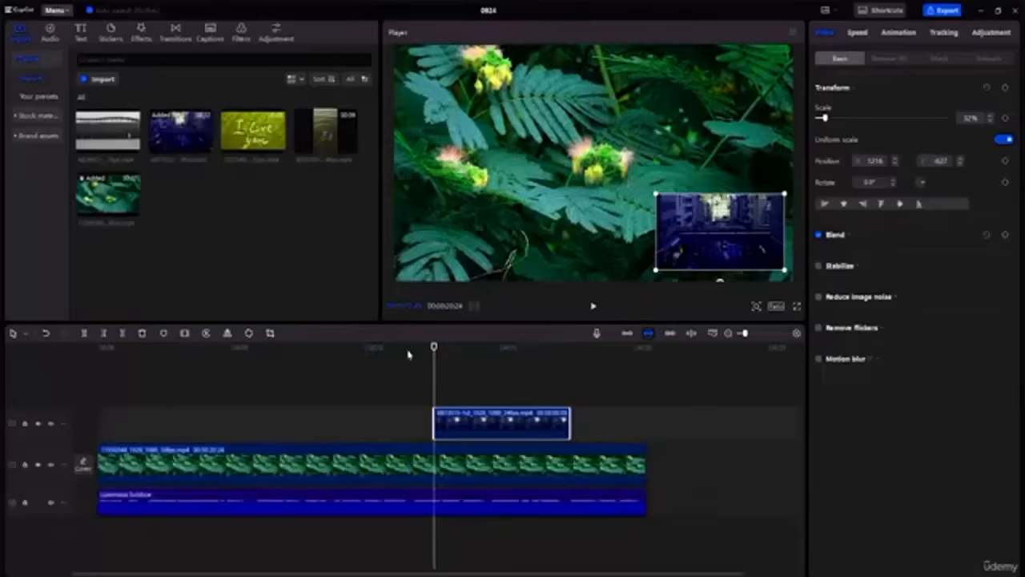
pyautogui.moveTo(433, 349); pyautogui.dragTo(376, 349)
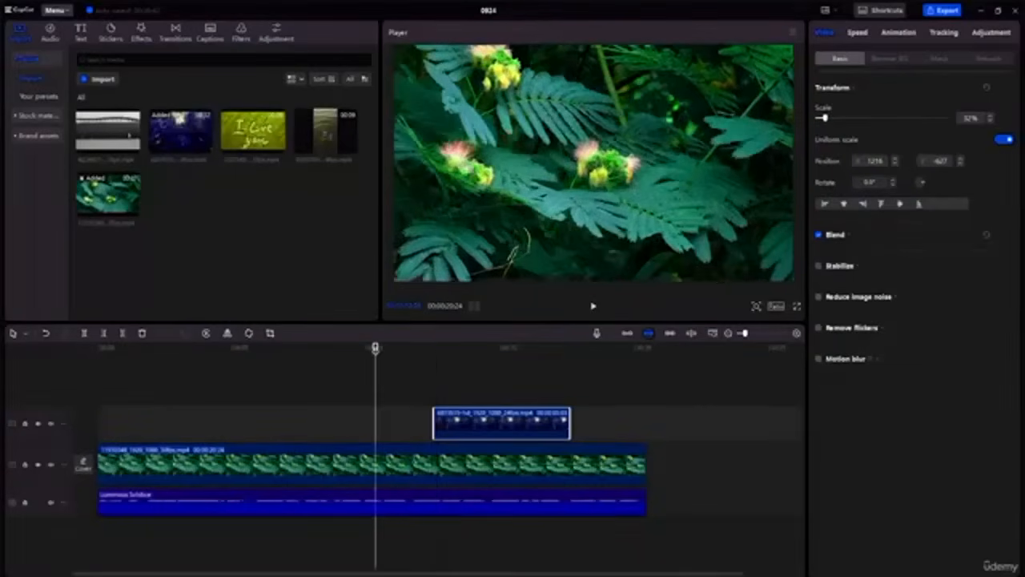
pyautogui.press('space')
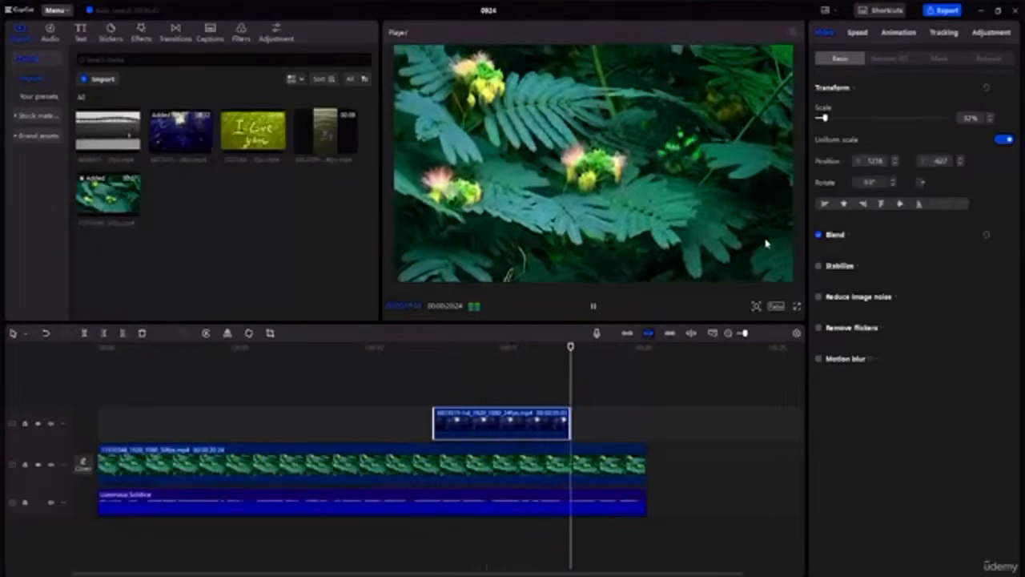
pyautogui.press('space')
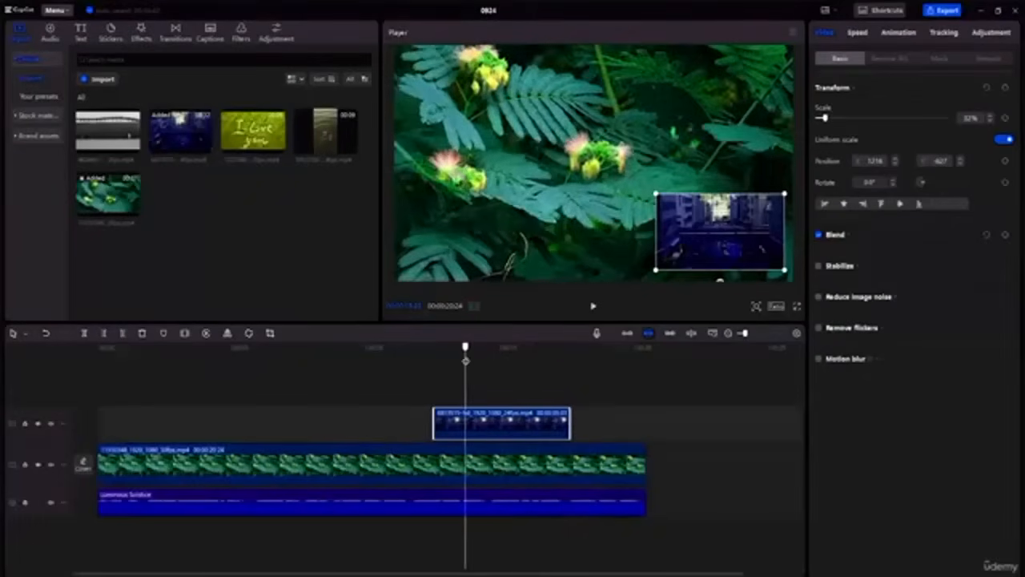
pyautogui.press('space')
# Browse the Trending text templates and return to the default text option
pyautogui.click(80, 36)
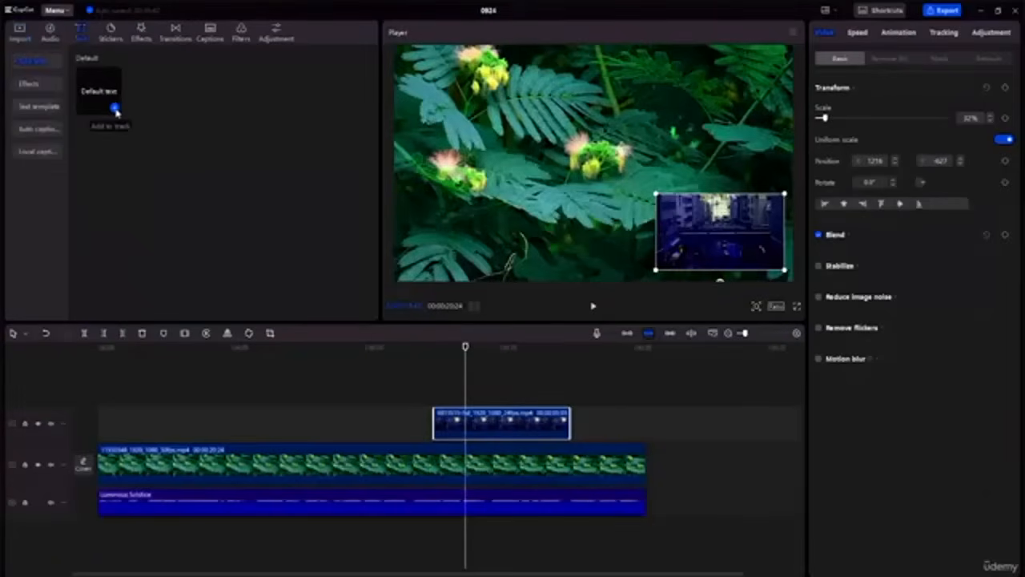
pyautogui.click(50, 106)
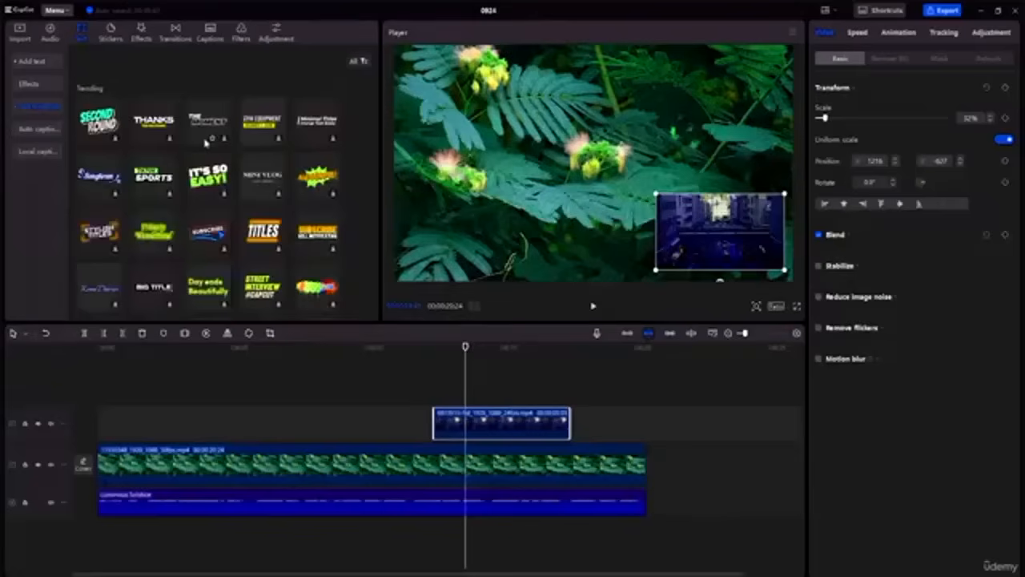
pyautogui.click(35, 66)
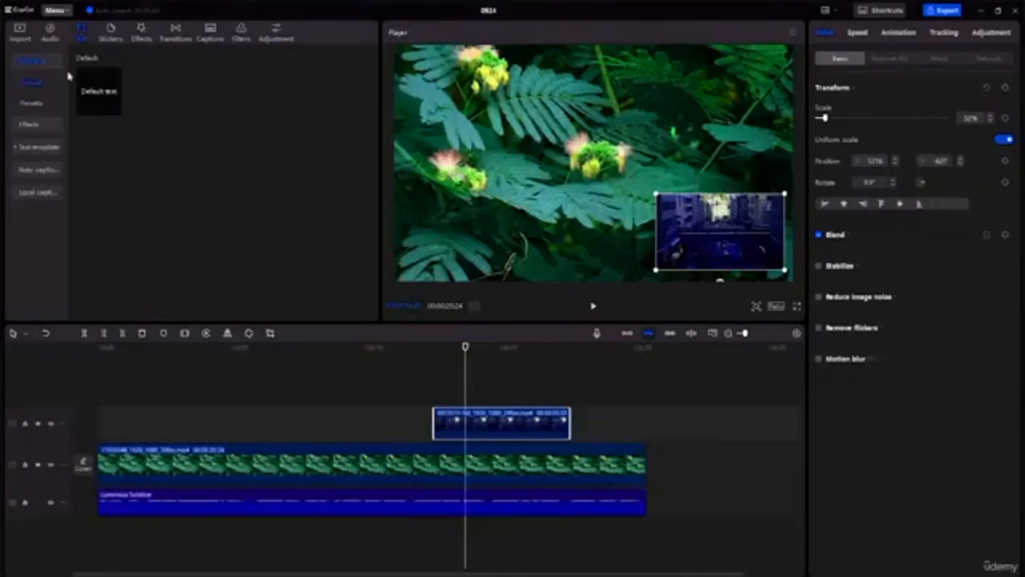
# Add a default text clip above the city street overlay and extend both its ends to match the overlay's length
pyautogui.click(115, 110)
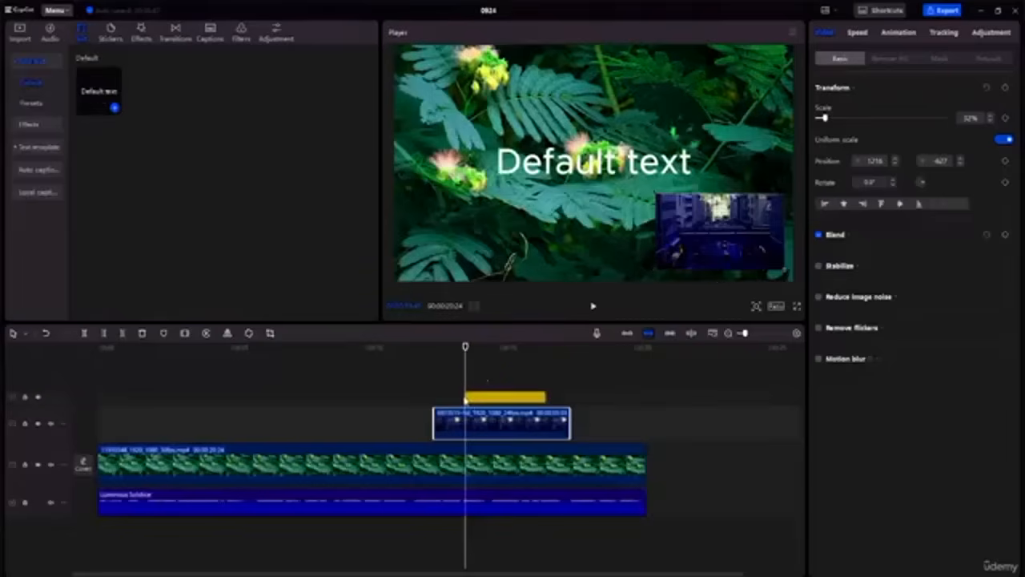
pyautogui.click(465, 398)
pyautogui.moveTo(465, 398); pyautogui.dragTo(431, 398)
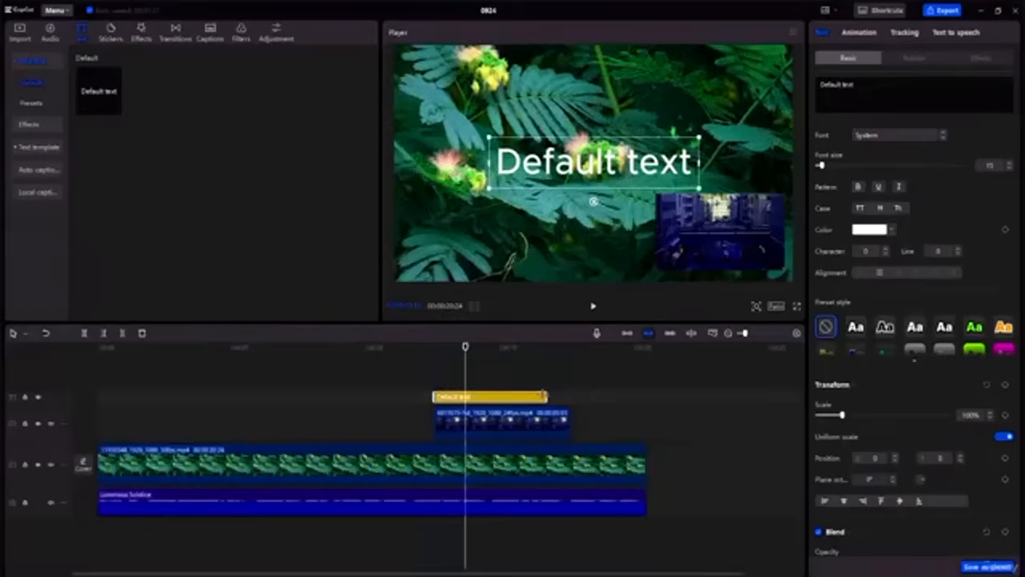
pyautogui.moveTo(546, 396); pyautogui.dragTo(569, 393)
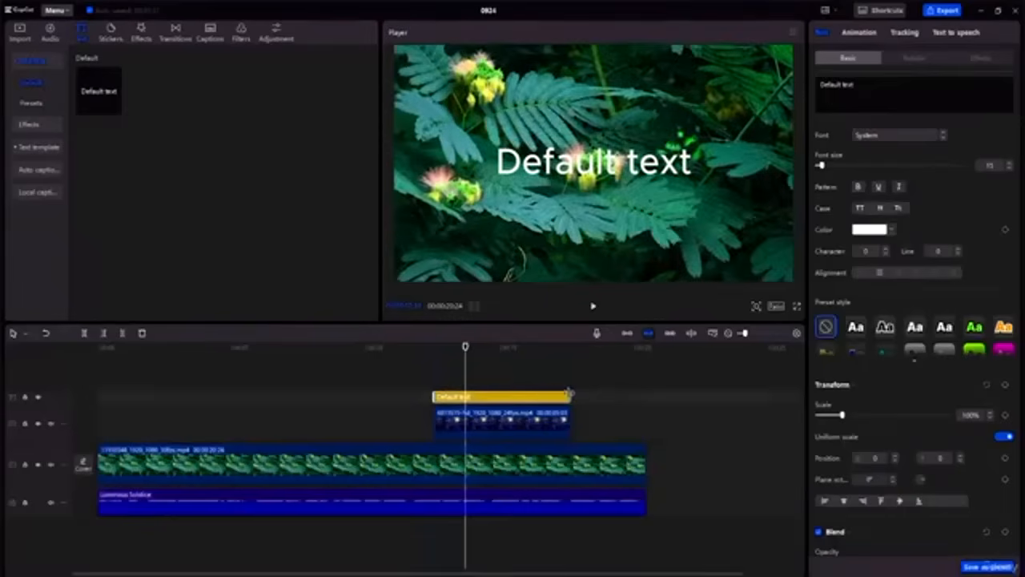
# Replace the default text with "NEXT VIDEO" in capitals and set its font to Abstract Groovy
pyautogui.doubleClick(693, 165)
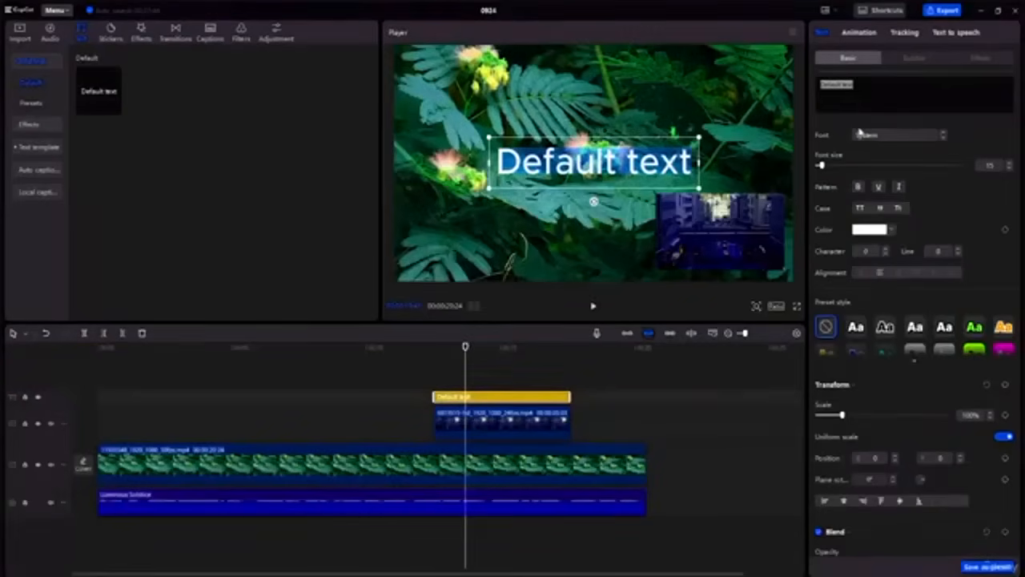
pyautogui.write('next')
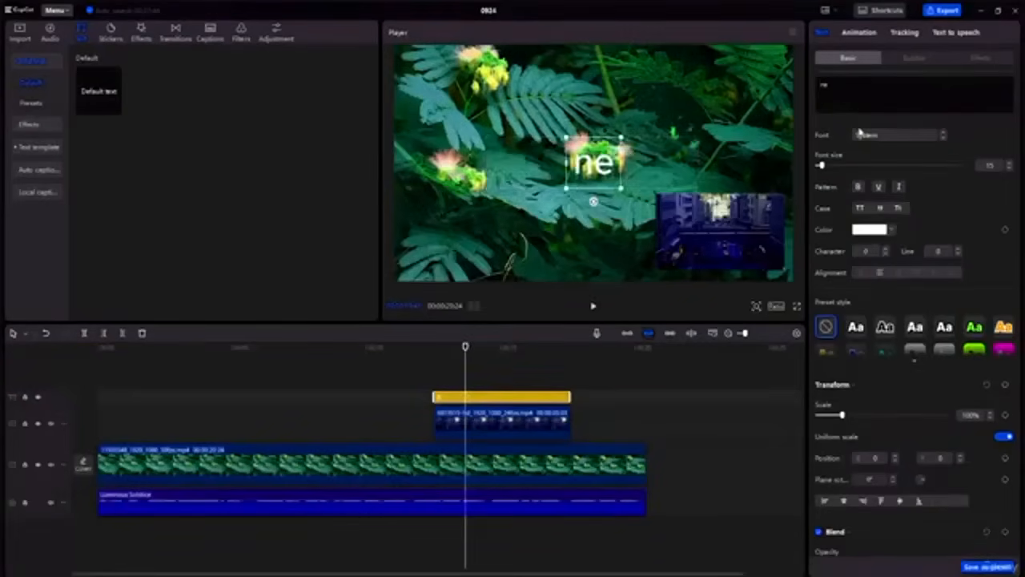
pyautogui.press('BackSpace')
pyautogui.press('BackSpace')
pyautogui.press('BackSpace')
pyautogui.press('BackSpace')
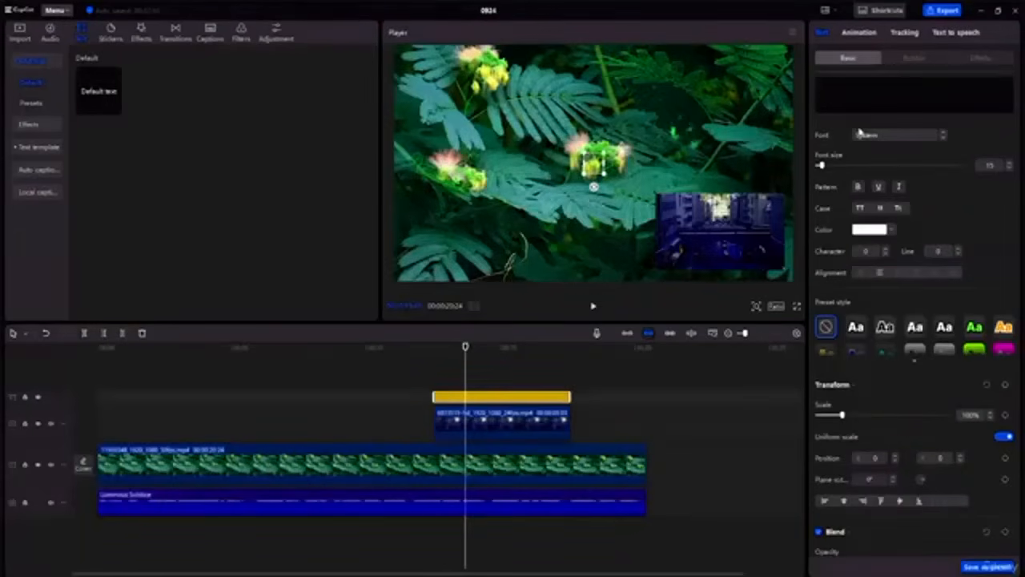
pyautogui.write('NEXT')
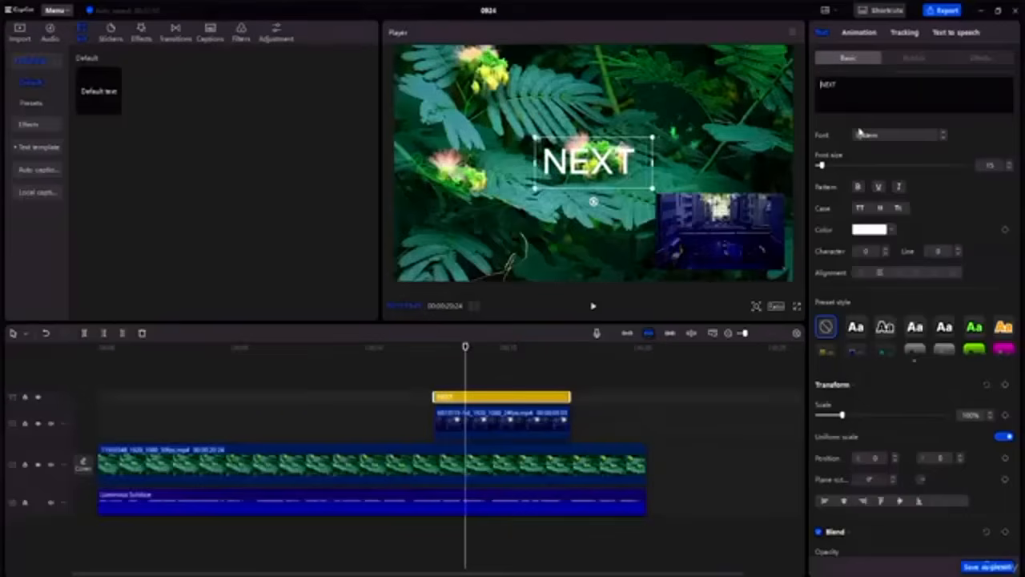
pyautogui.write(' VIDEO')
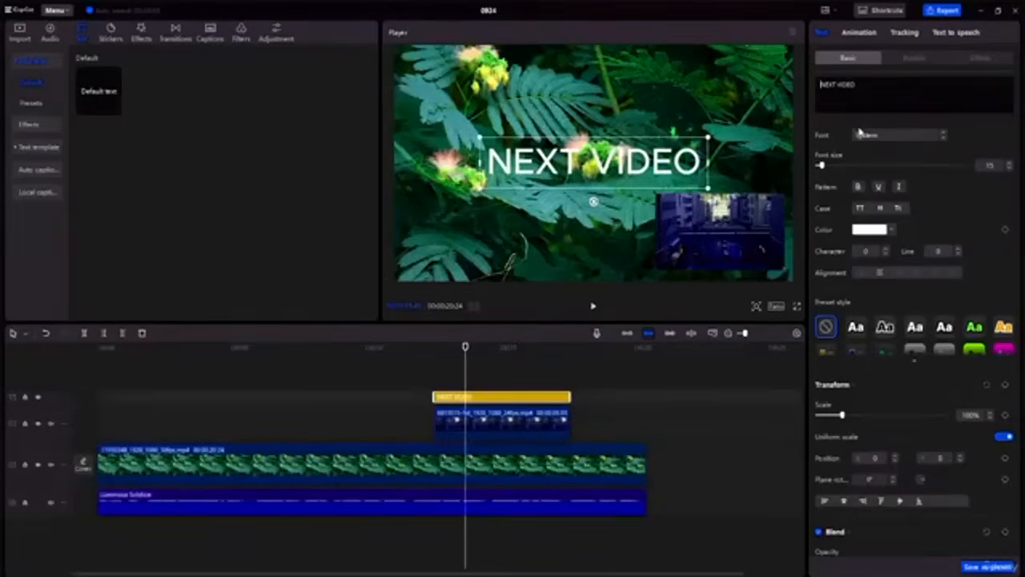
pyautogui.click(945, 138)
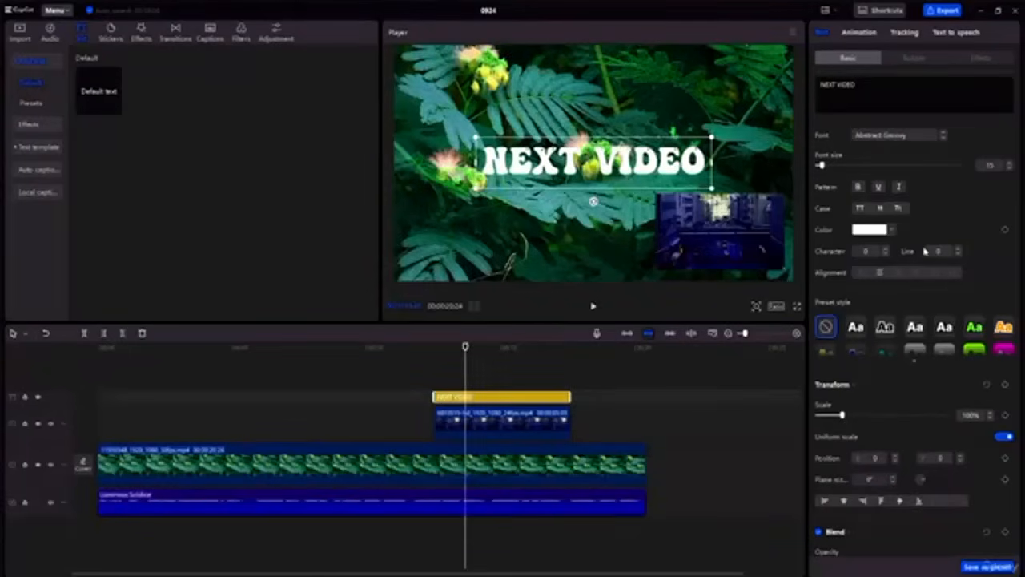
# Try a dark purple on the NEXT VIDEO title and switch its text color to a bright lime green swatch
pyautogui.click(893, 230)
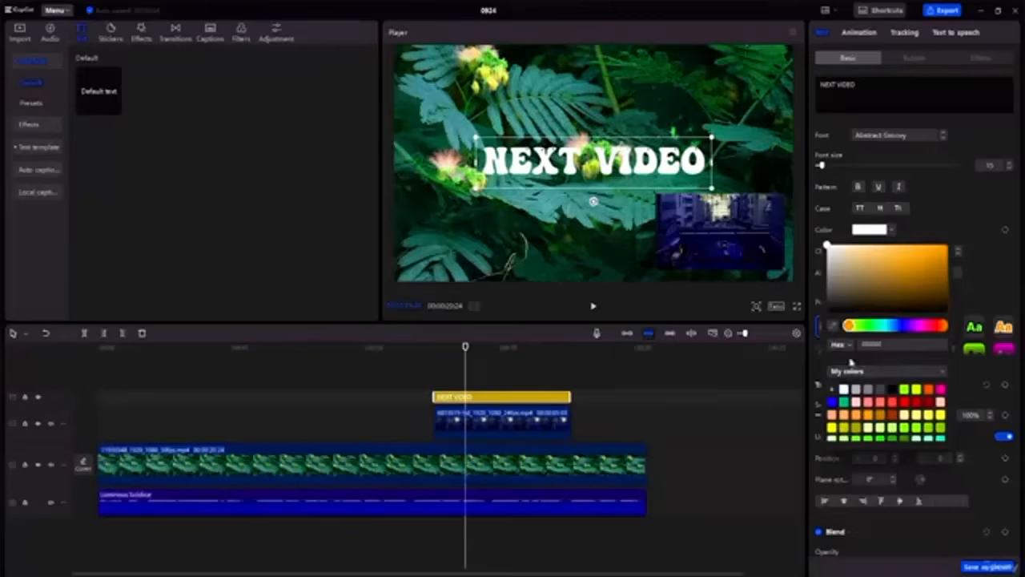
pyautogui.click(891, 328)
pyautogui.click(914, 326)
pyautogui.moveTo(913, 326); pyautogui.dragTo(904, 327)
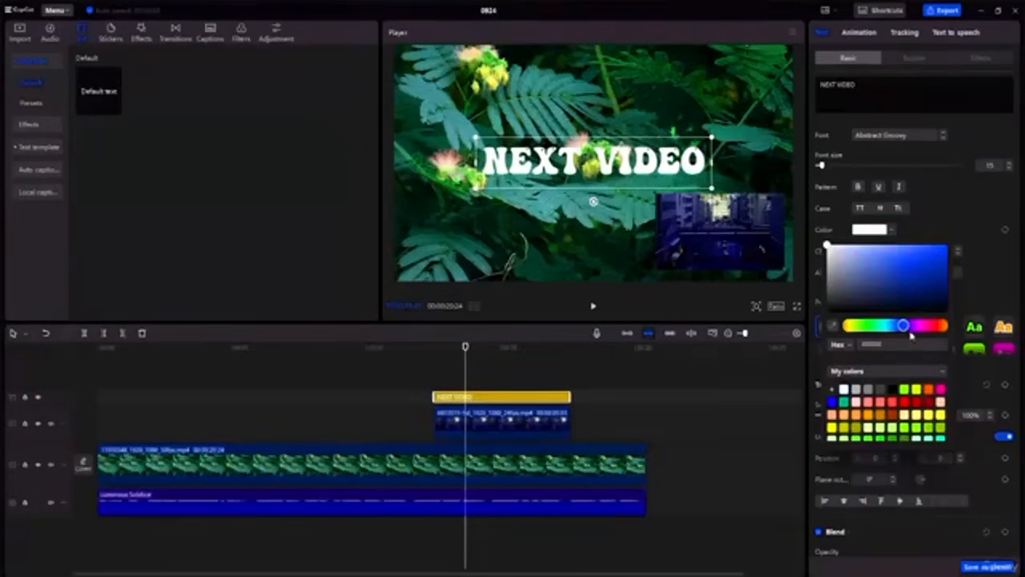
pyautogui.click(914, 325)
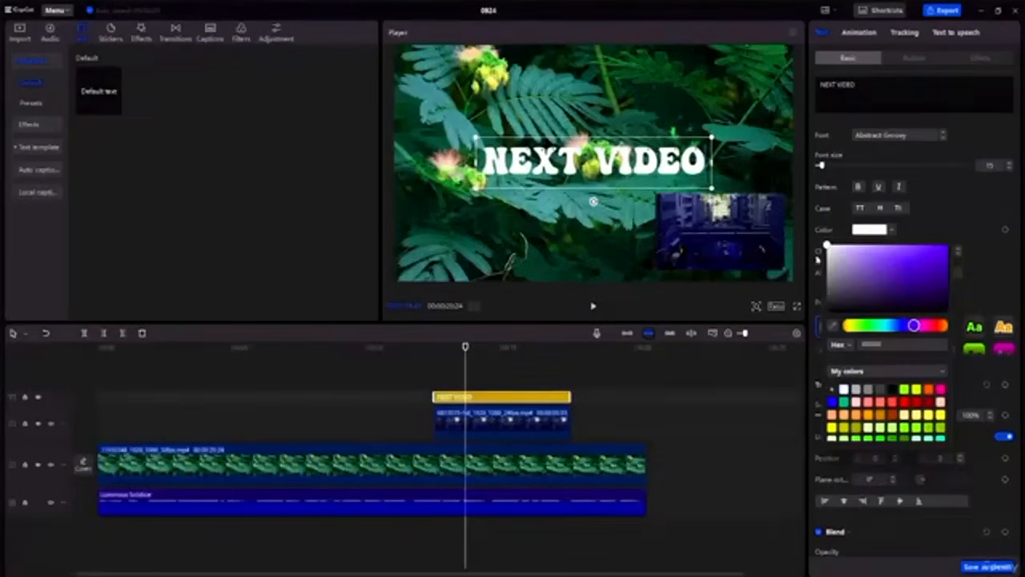
pyautogui.moveTo(883, 278); pyautogui.dragTo(966, 291)
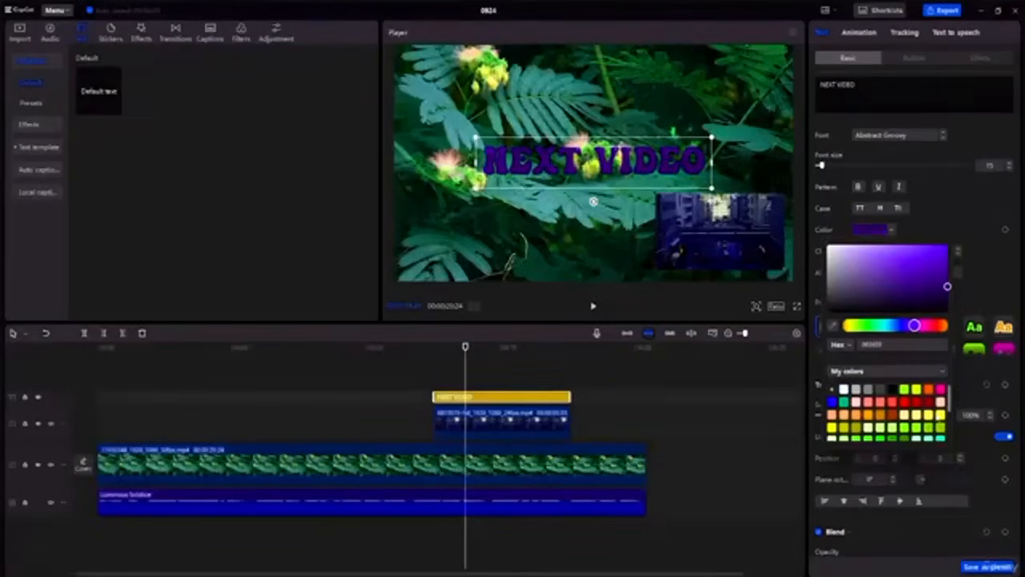
pyautogui.click(905, 390)
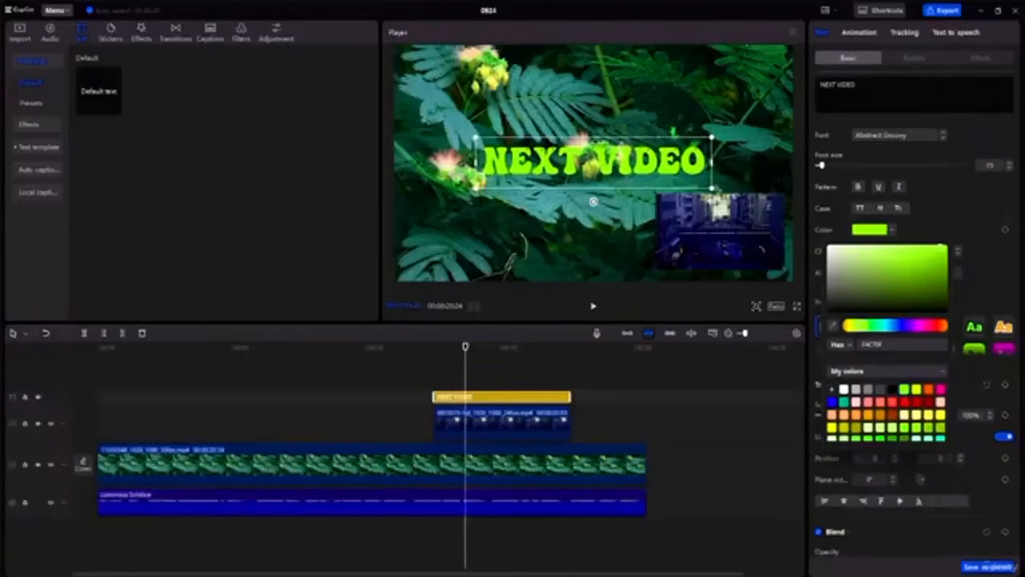
# Scale the NEXT VIDEO title down to 46% and place it along the city street overlay's upper edge, about X 1211, Y -201
pyautogui.moveTo(712, 189); pyautogui.dragTo(648, 174)
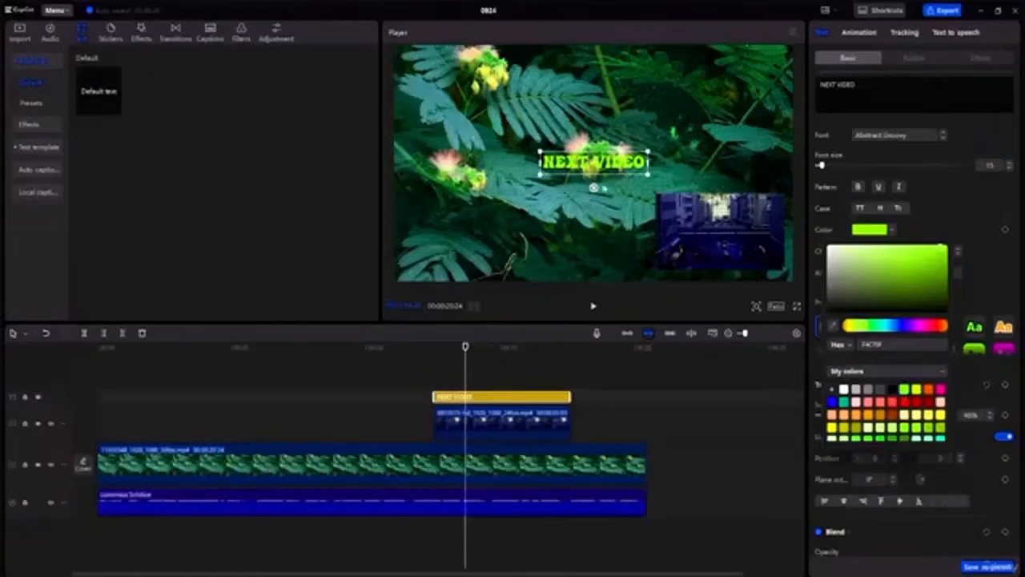
pyautogui.click(552, 199)
pyautogui.click(586, 169)
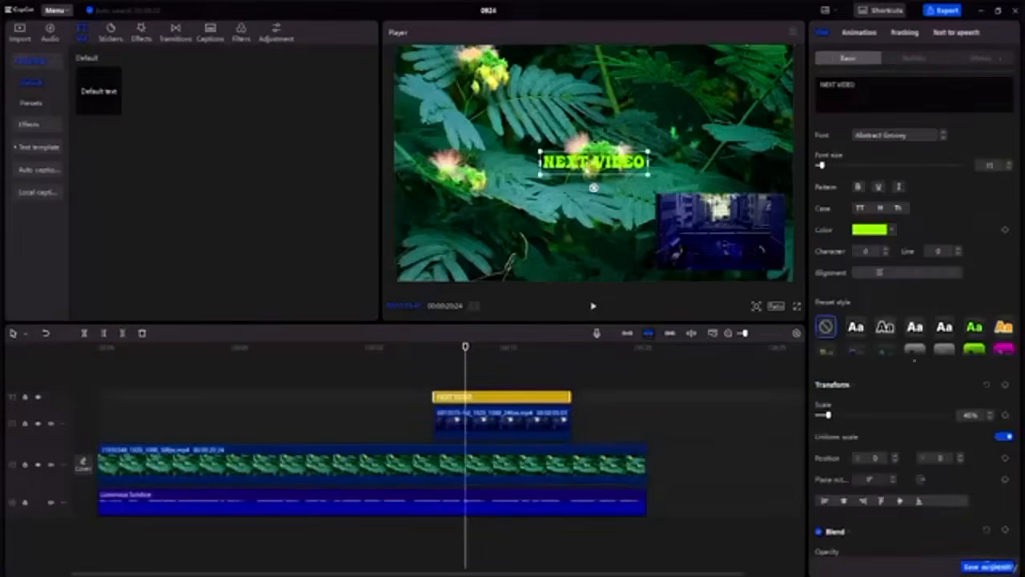
pyautogui.moveTo(594, 164); pyautogui.dragTo(721, 208)
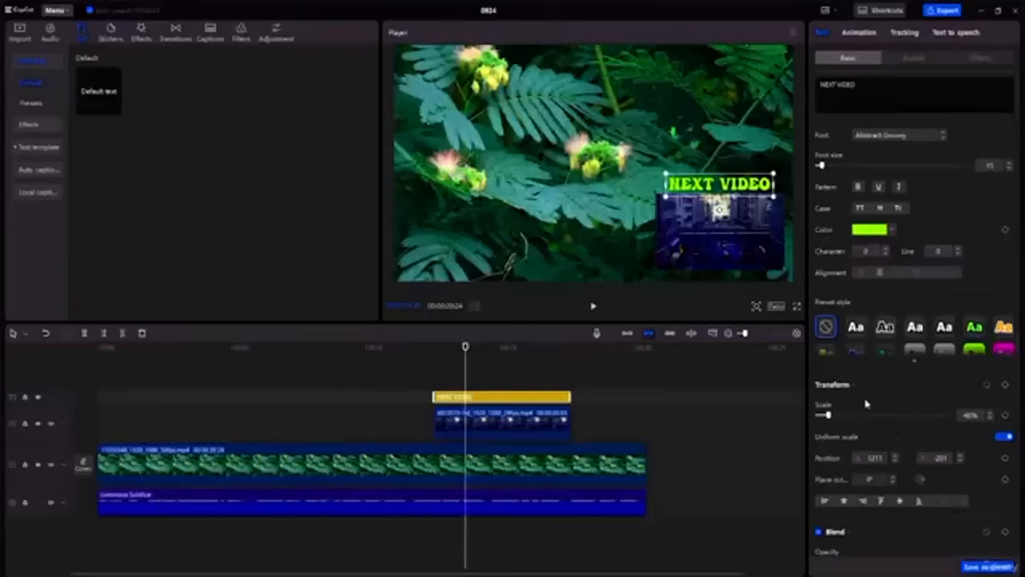
# Set the title's character spacing to -1 and nudge the title to about X 1226, Y -195
pyautogui.click(886, 255)
pyautogui.click(886, 255)
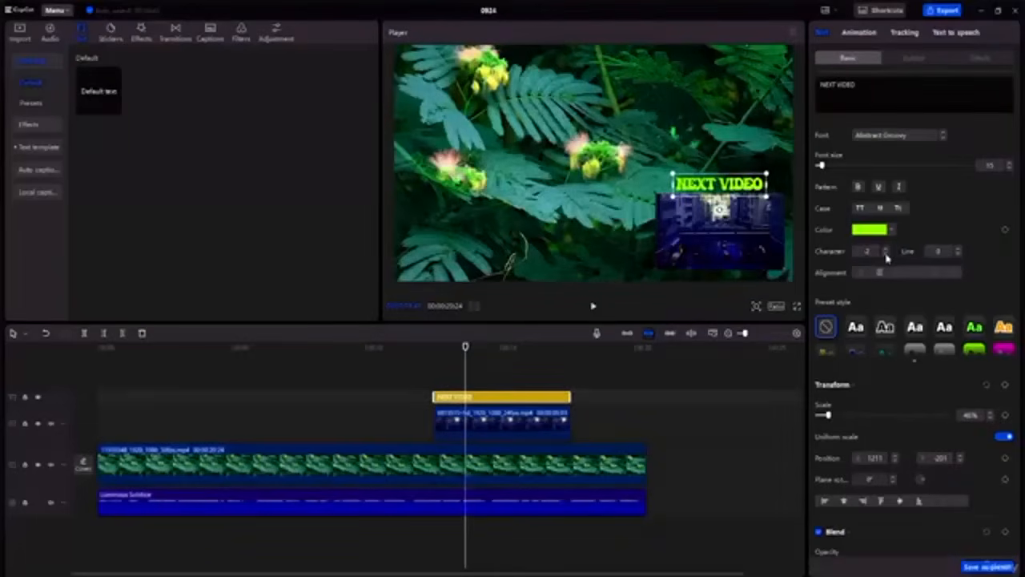
pyautogui.click(886, 254)
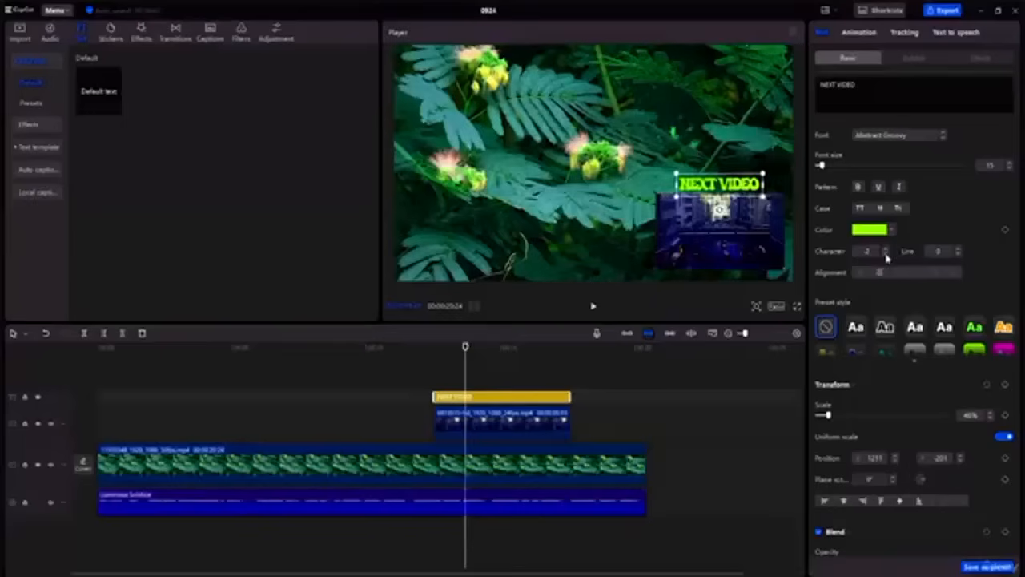
pyautogui.click(887, 249)
pyautogui.click(887, 250)
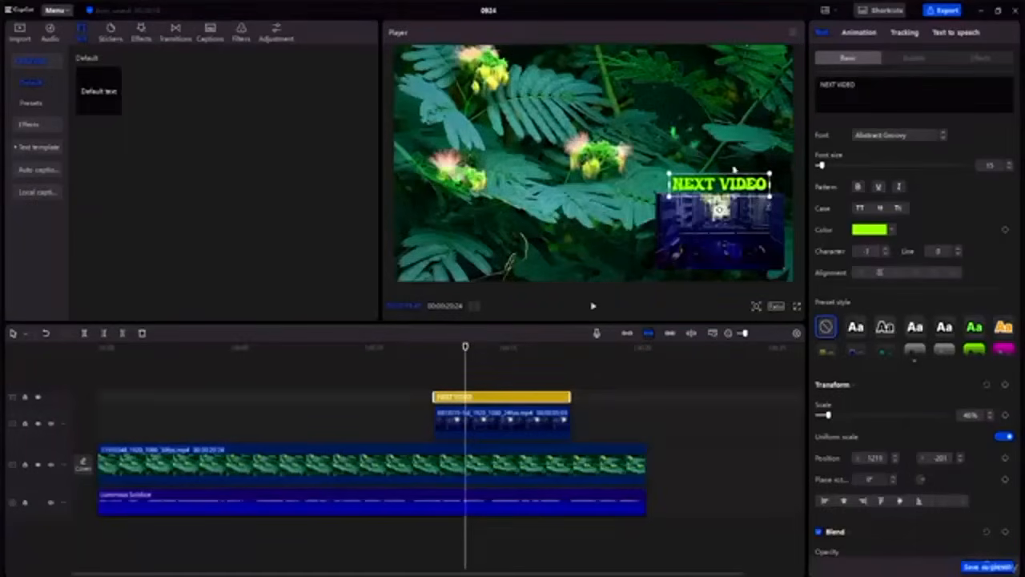
pyautogui.moveTo(727, 184); pyautogui.dragTo(729, 183)
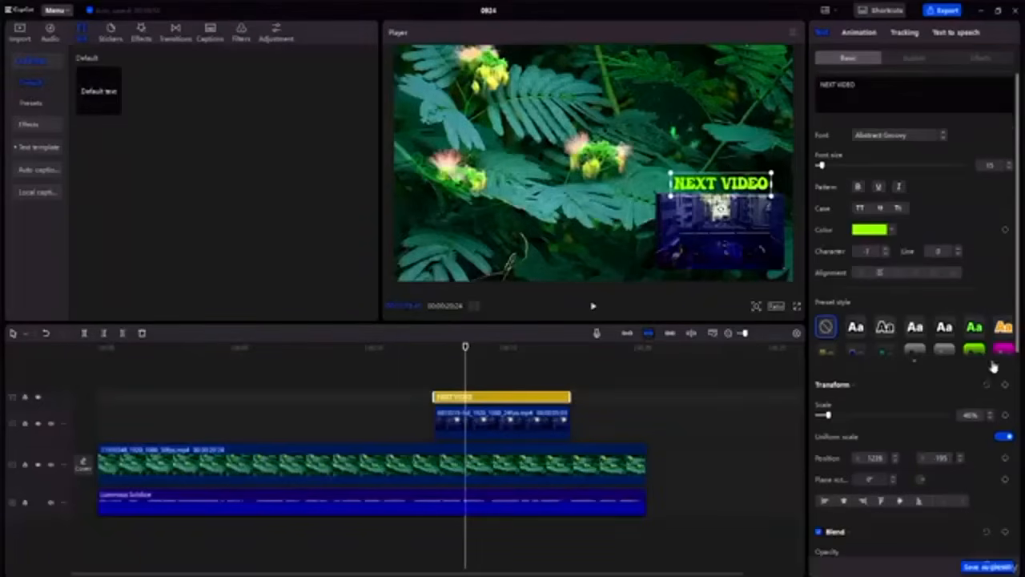
# Add a white background to the NEXT VIDEO title and move the title up to sit just above the city street overlay
pyautogui.scroll(-5, 895, 390)
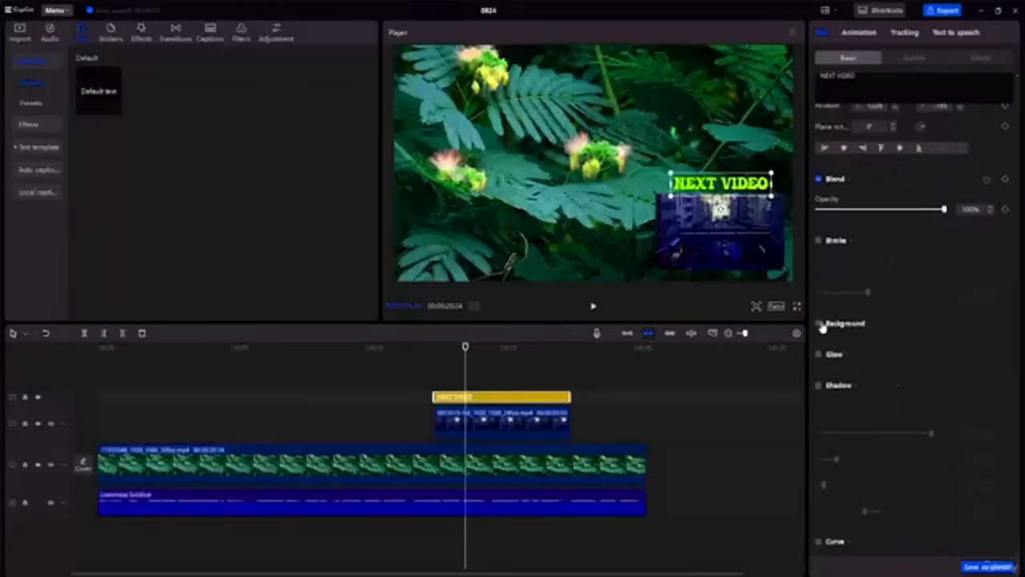
pyautogui.click(818, 323)
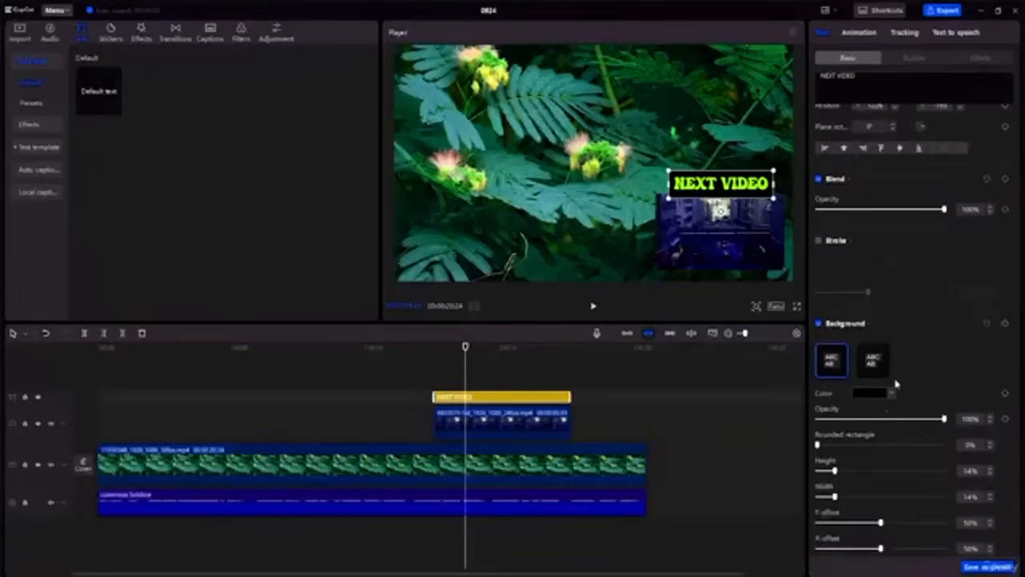
pyautogui.click(892, 394)
pyautogui.click(828, 409)
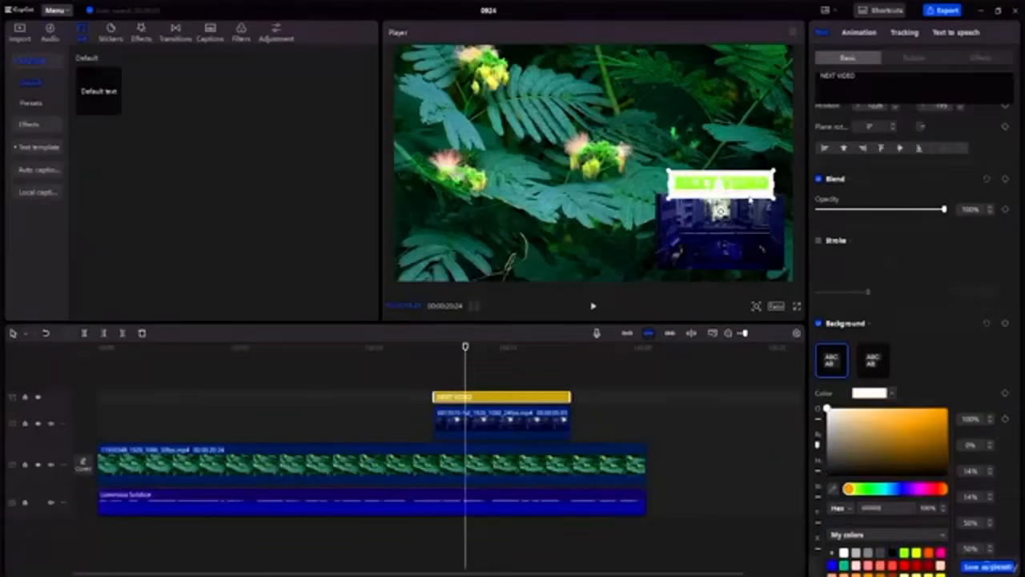
pyautogui.moveTo(745, 192)
pyautogui.mouseDown()
pyautogui.moveTo(738, 183)
pyautogui.moveTo(754, 175)
pyautogui.moveTo(742, 185)
pyautogui.mouseUp()
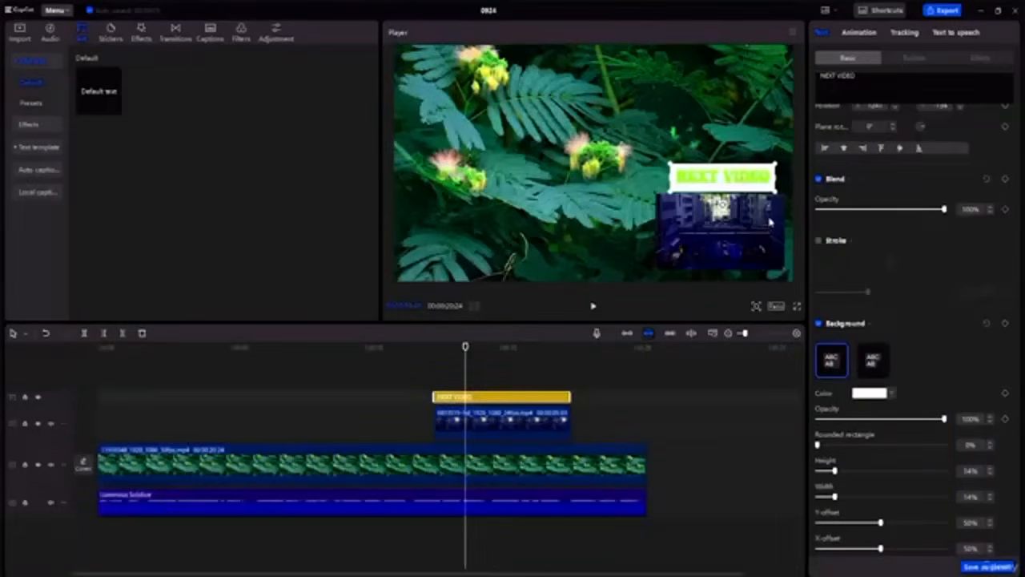
# Set the title background's rounding to 44%, height to 5% and width to 3%, and lower the title slightly to about X 1236, Y -152
pyautogui.scroll(-5, 893, 451)
pyautogui.scroll(1, 947, 237)
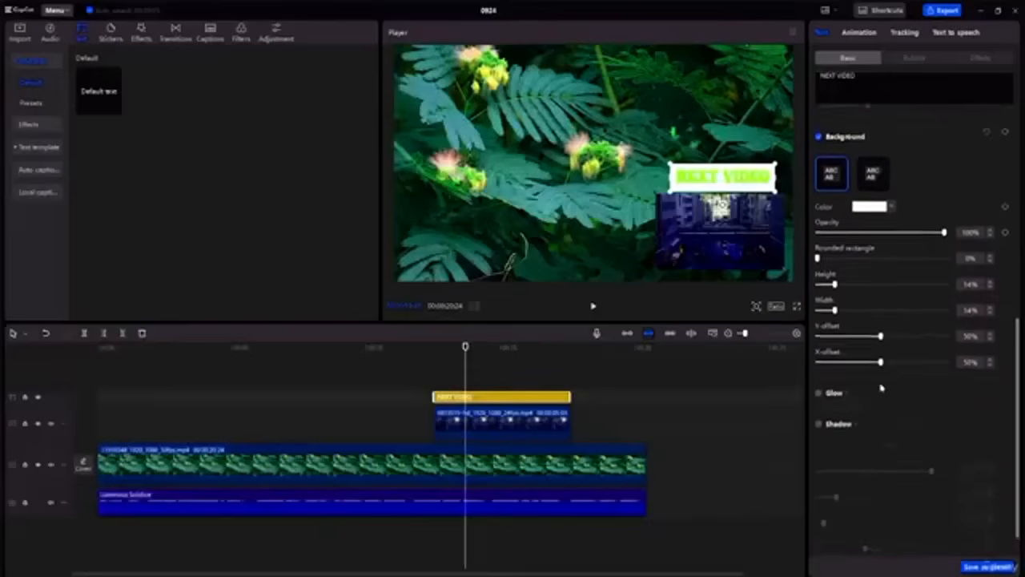
pyautogui.moveTo(947, 237)
pyautogui.mouseDown()
pyautogui.moveTo(914, 237)
pyautogui.moveTo(946, 236)
pyautogui.mouseUp()
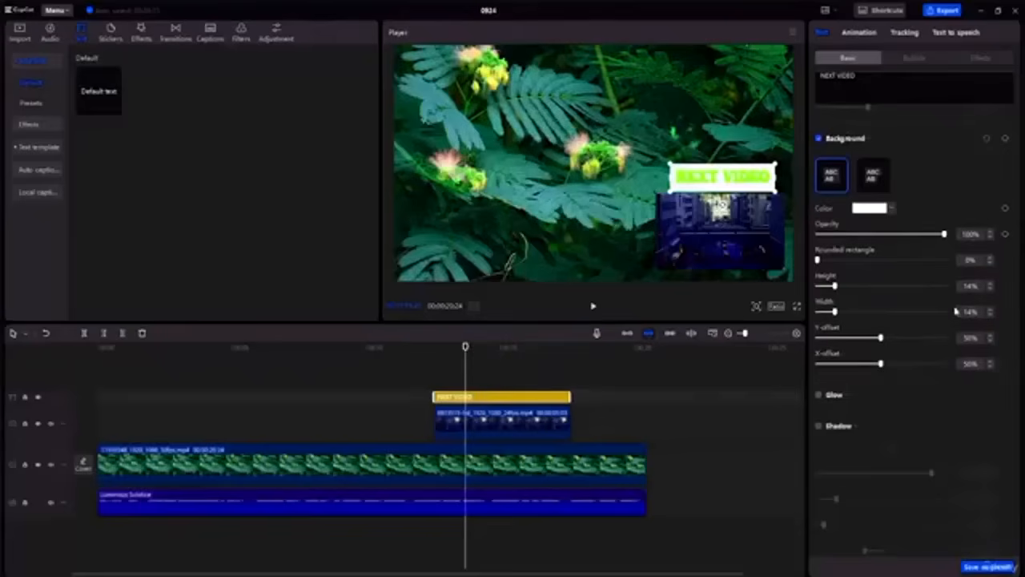
pyautogui.moveTo(818, 262); pyautogui.dragTo(825, 290)
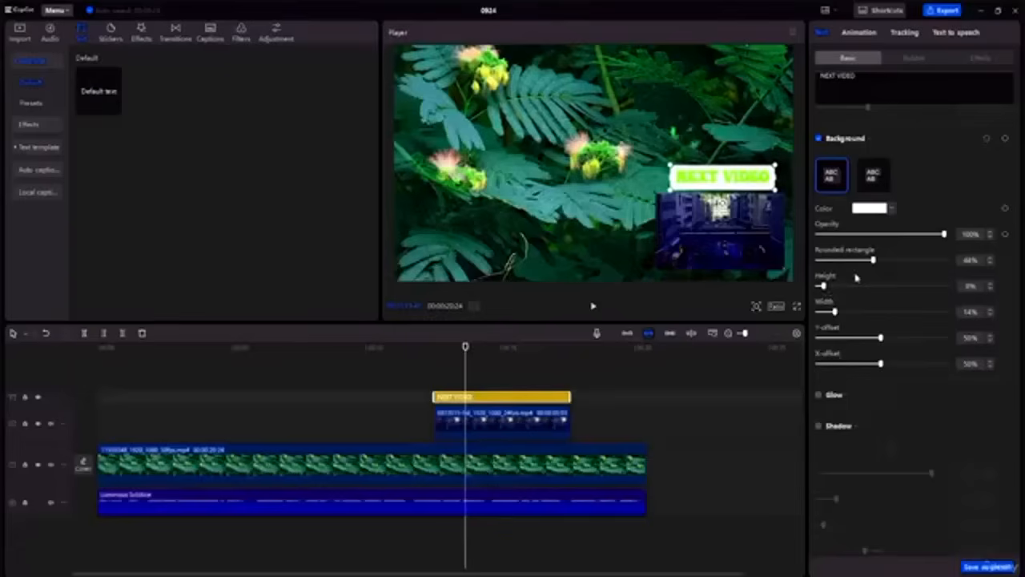
pyautogui.moveTo(836, 312); pyautogui.dragTo(821, 312)
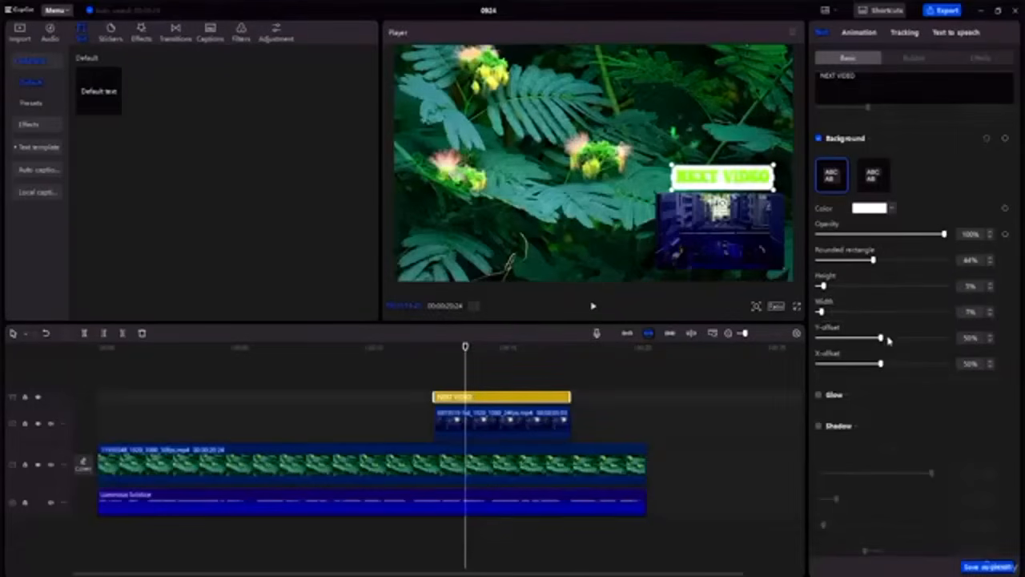
pyautogui.moveTo(747, 180); pyautogui.dragTo(747, 182)
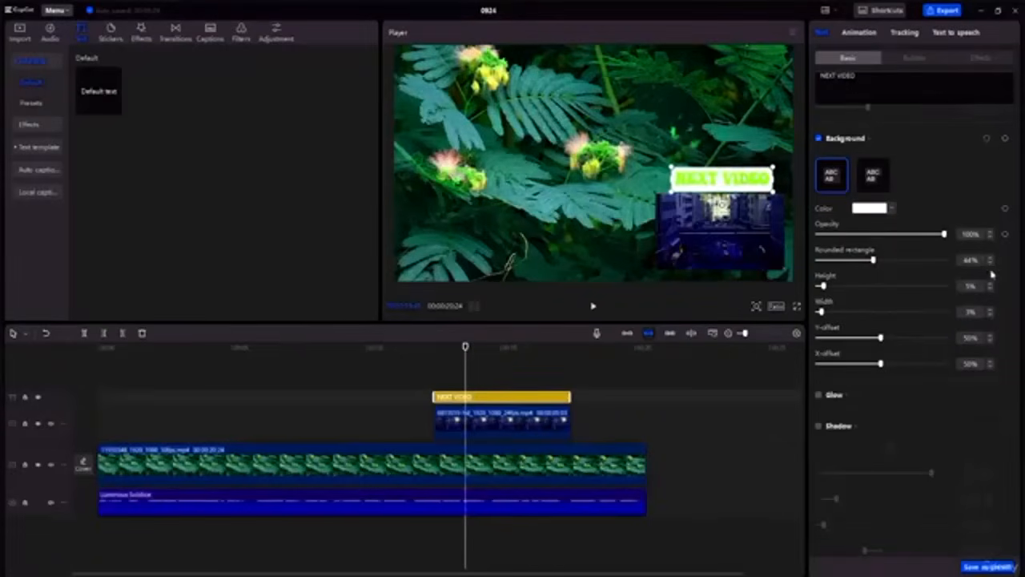
pyautogui.scroll(-1, 934, 361)
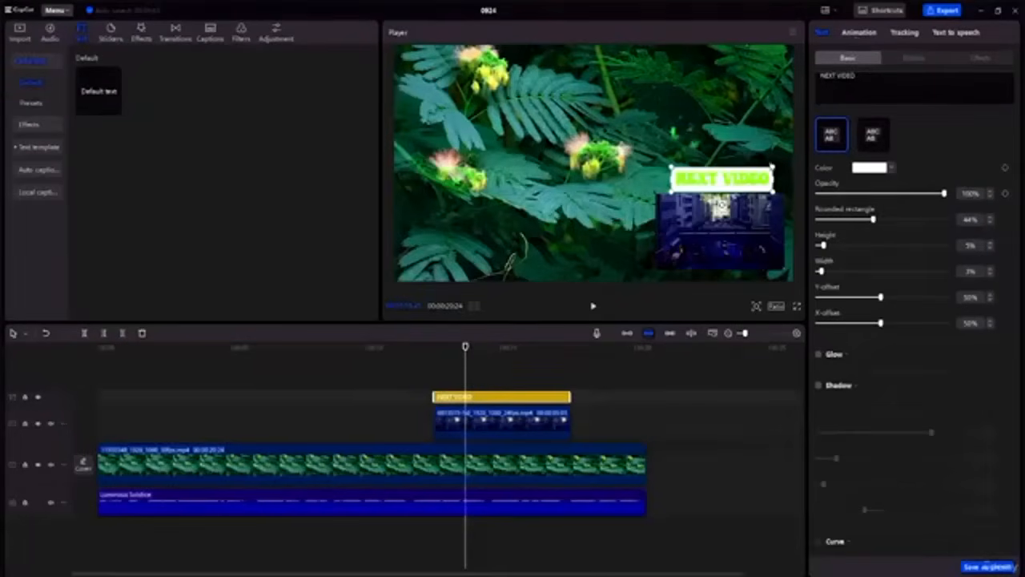
# Play the sequence from just before the NEXT VIDEO title to past its end, and park the playhead around the middle of the title
pyautogui.moveTo(464, 348); pyautogui.dragTo(425, 347)
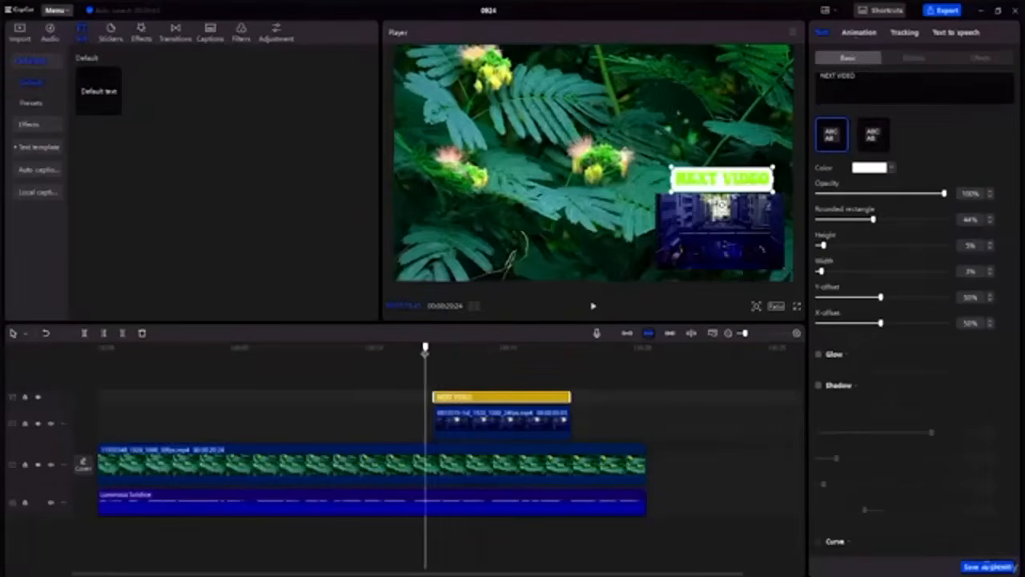
pyautogui.press('space')
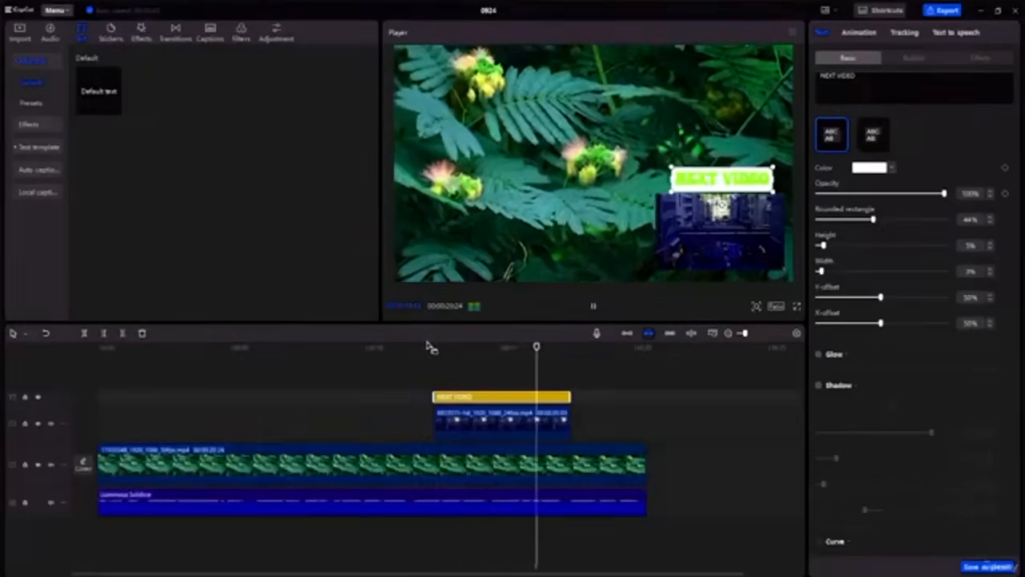
pyautogui.press('space')
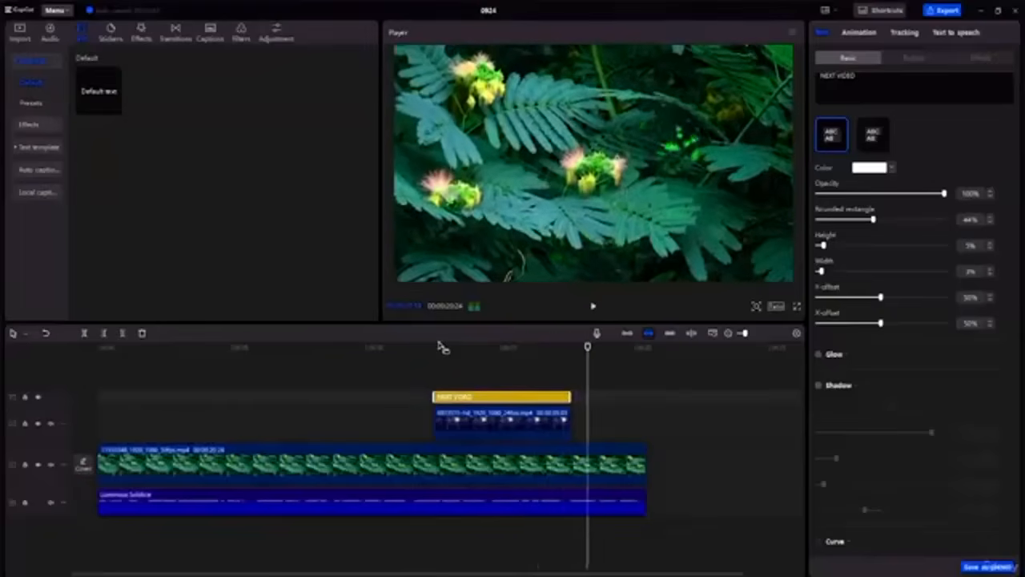
pyautogui.moveTo(588, 347); pyautogui.dragTo(505, 346)
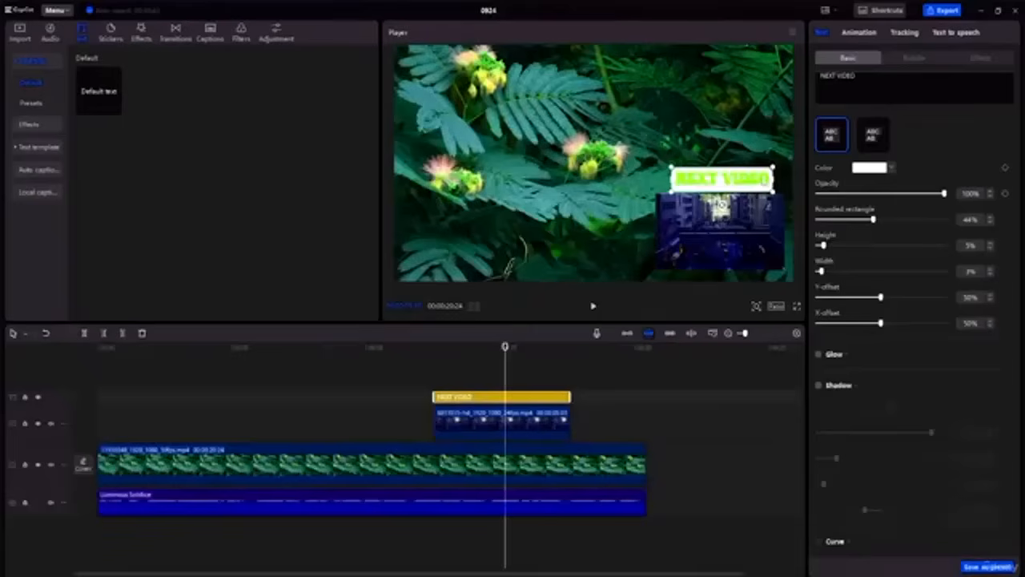
# Recolor the NEXT VIDEO title text with a dark orange-red swatch from My colors
pyautogui.doubleClick(722, 177)
pyautogui.scroll(6, 898, 161)
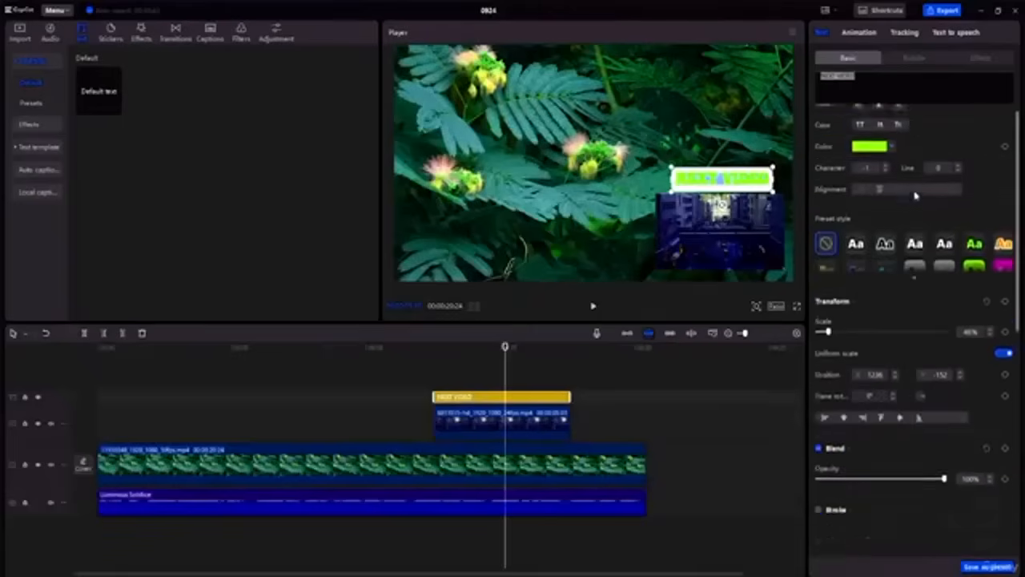
pyautogui.click(889, 230)
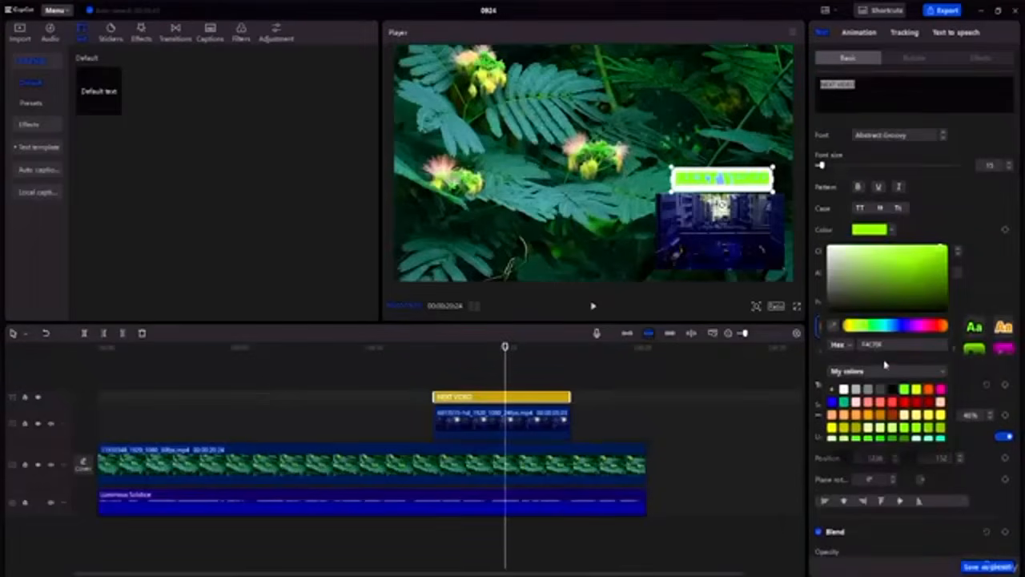
pyautogui.click(891, 418)
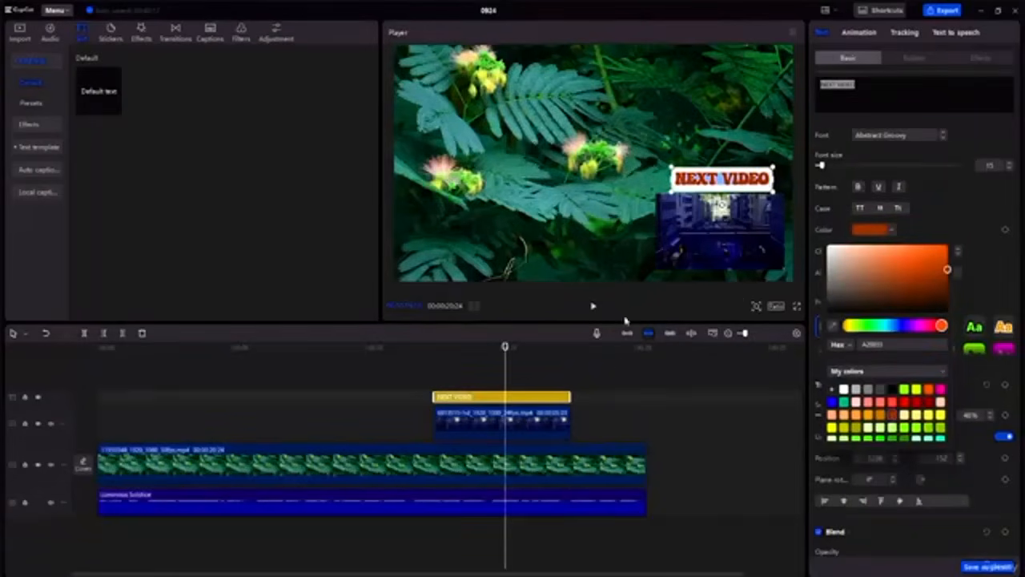
# Deselect the NEXT VIDEO title and park the playhead over the first third of the title
pyautogui.click(628, 410)
pyautogui.click(628, 410)
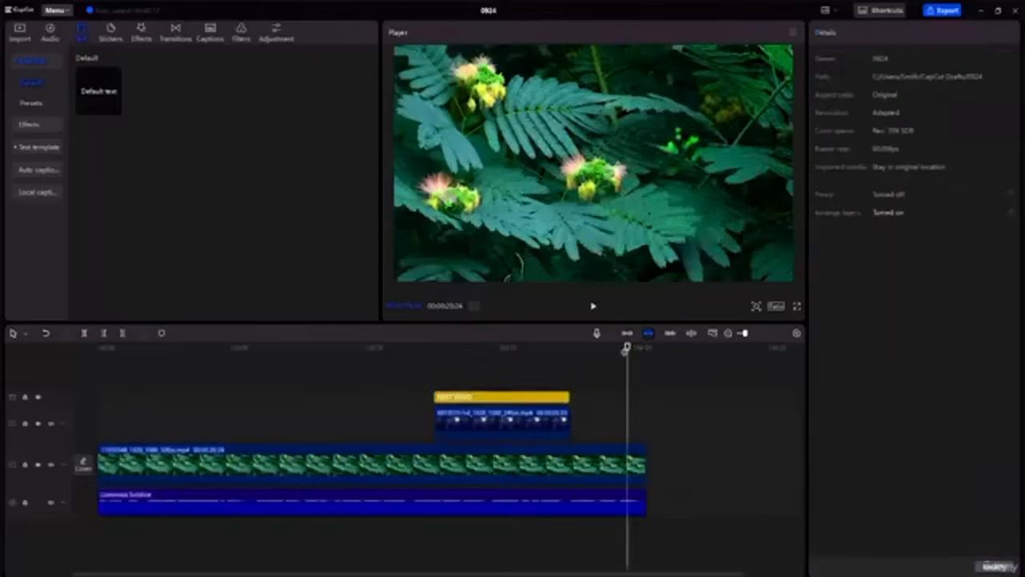
pyautogui.moveTo(626, 350); pyautogui.dragTo(469, 347)
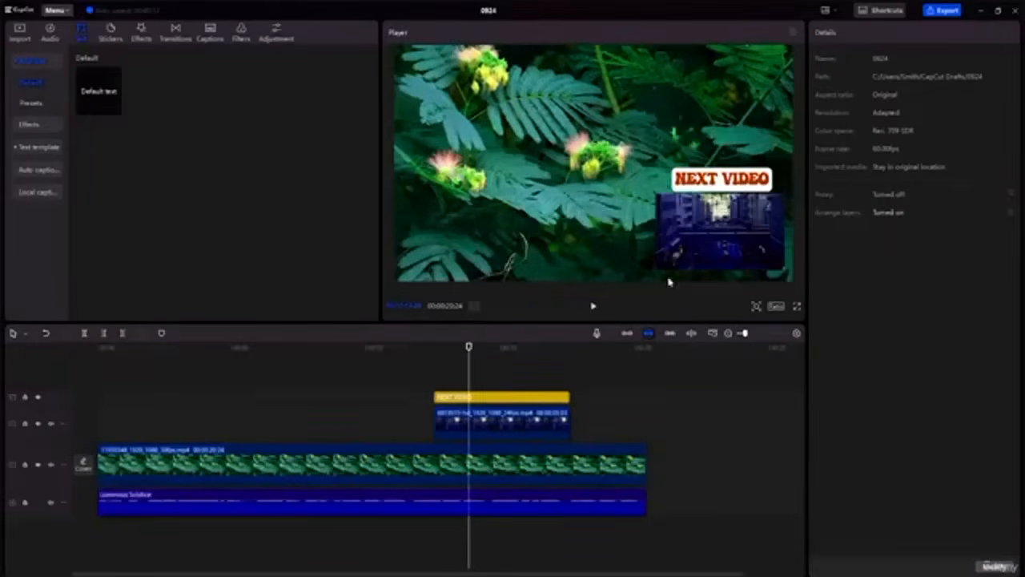
# Select the city street overlay and review its Adjustment, Tracking, Animation, Speed and basic Video settings
pyautogui.click(736, 234)
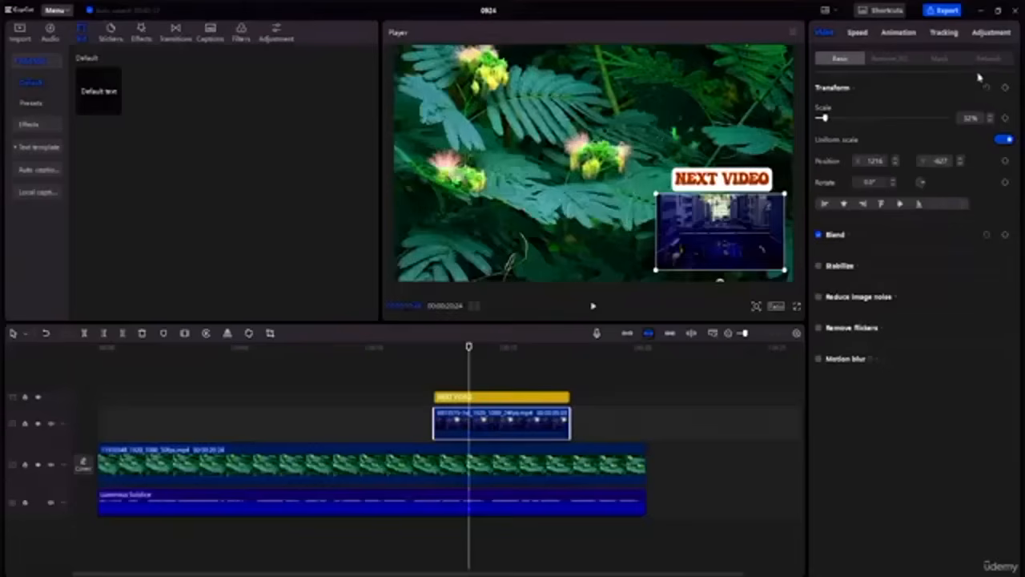
pyautogui.click(992, 32)
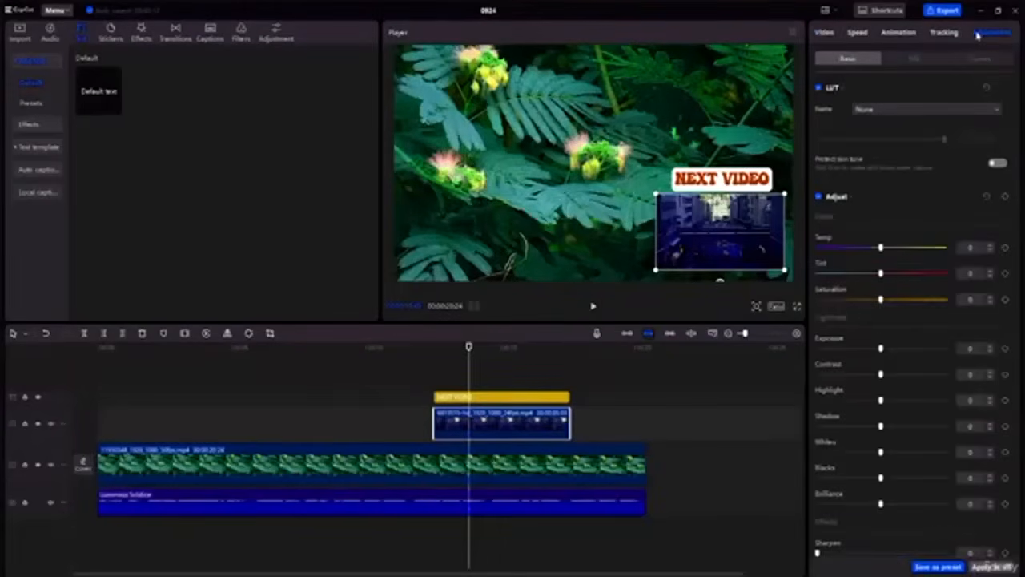
pyautogui.click(949, 34)
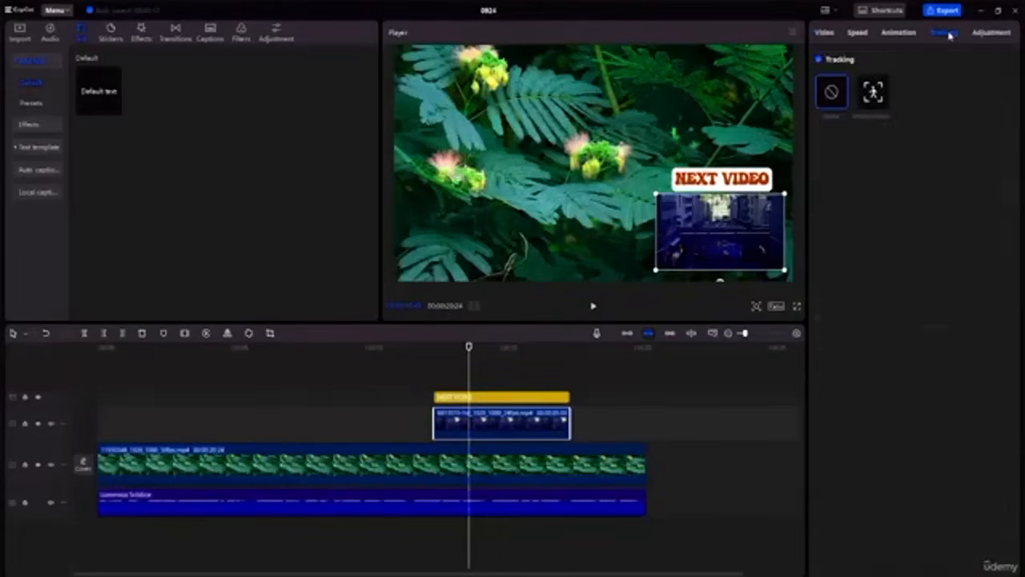
pyautogui.click(901, 33)
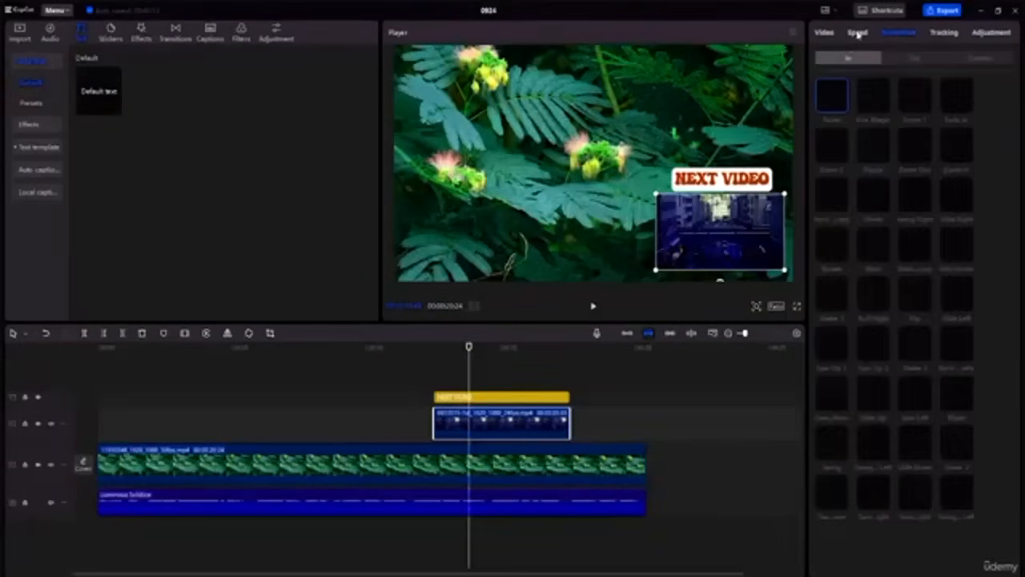
pyautogui.click(858, 33)
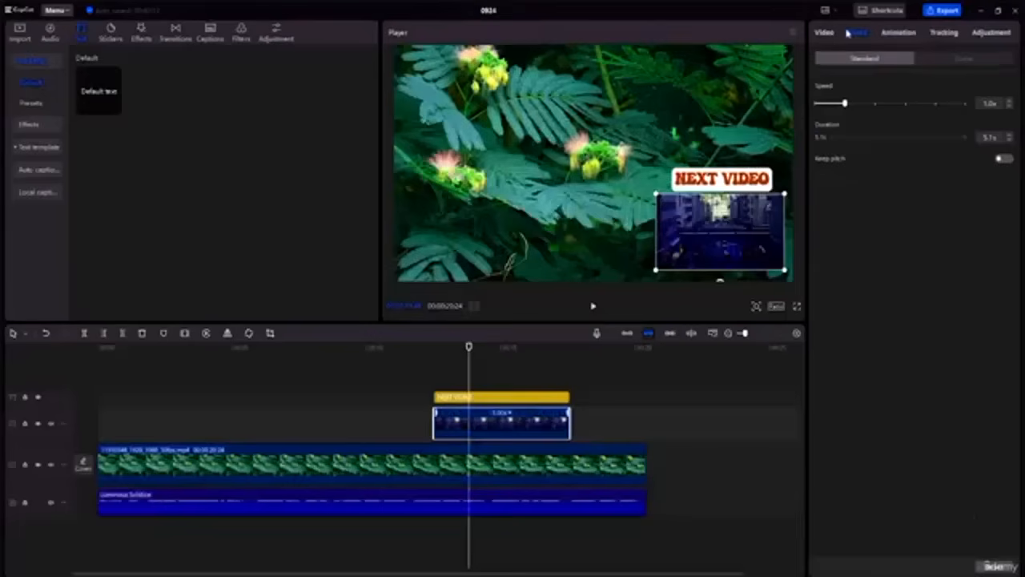
pyautogui.click(826, 32)
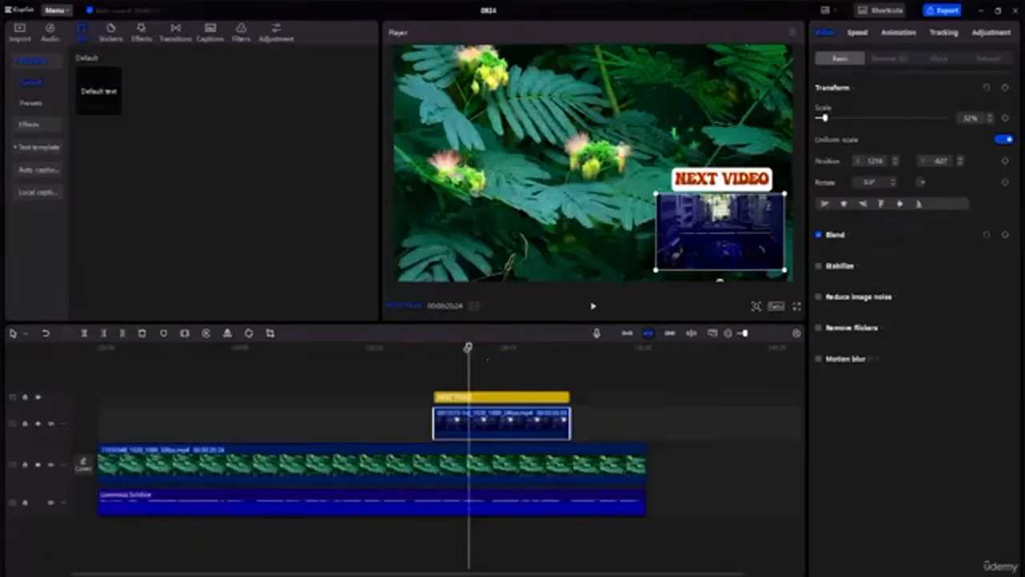
# Add position keyframes to the city street overlay at its very start and a short distance after it
pyautogui.moveTo(468, 347); pyautogui.dragTo(435, 347)
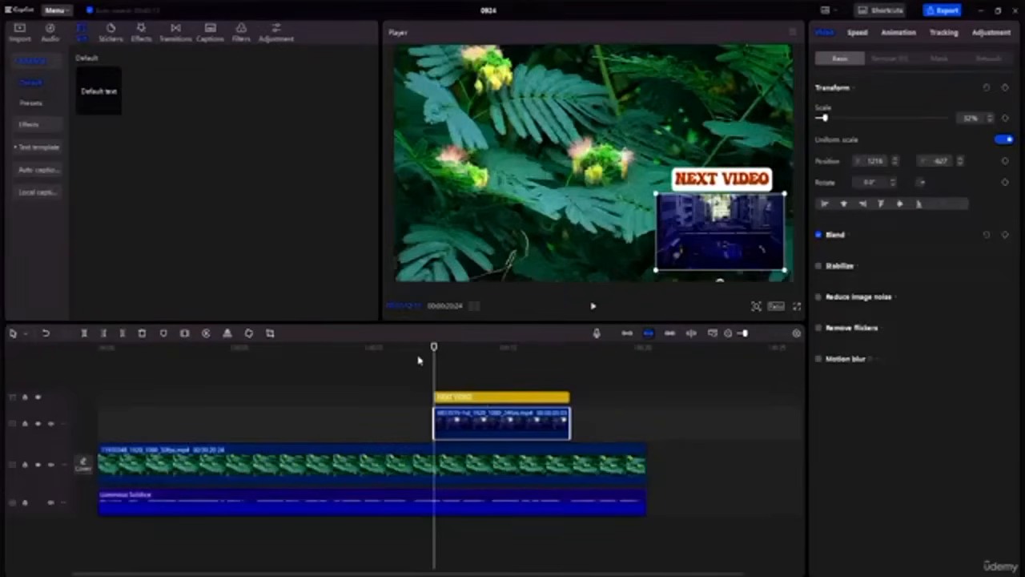
pyautogui.moveTo(433, 349)
pyautogui.mouseDown()
pyautogui.moveTo(423, 350)
pyautogui.moveTo(433, 349)
pyautogui.mouseUp()
pyautogui.click(1007, 161)
pyautogui.moveTo(434, 348); pyautogui.dragTo(454, 350)
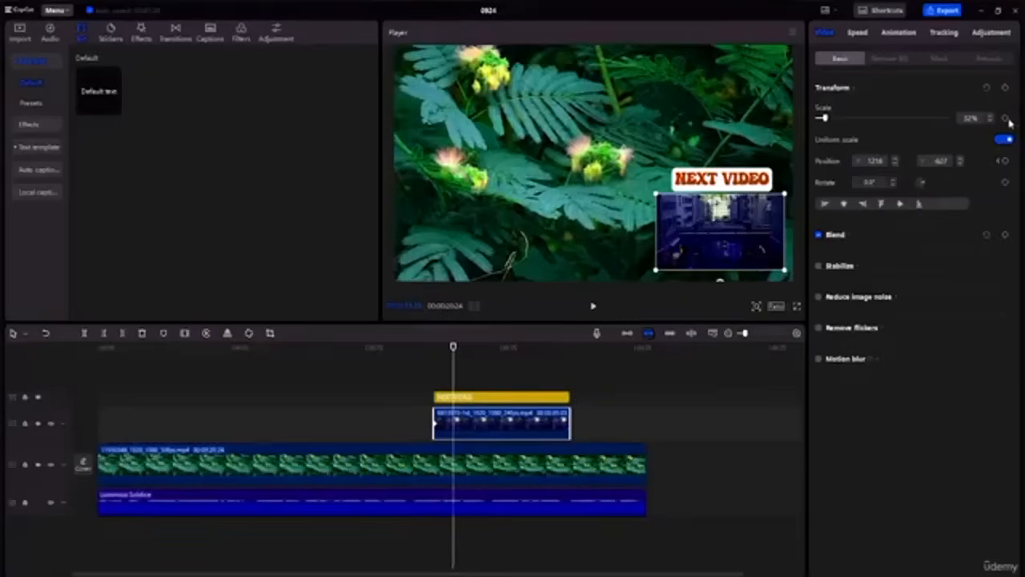
pyautogui.click(1006, 161)
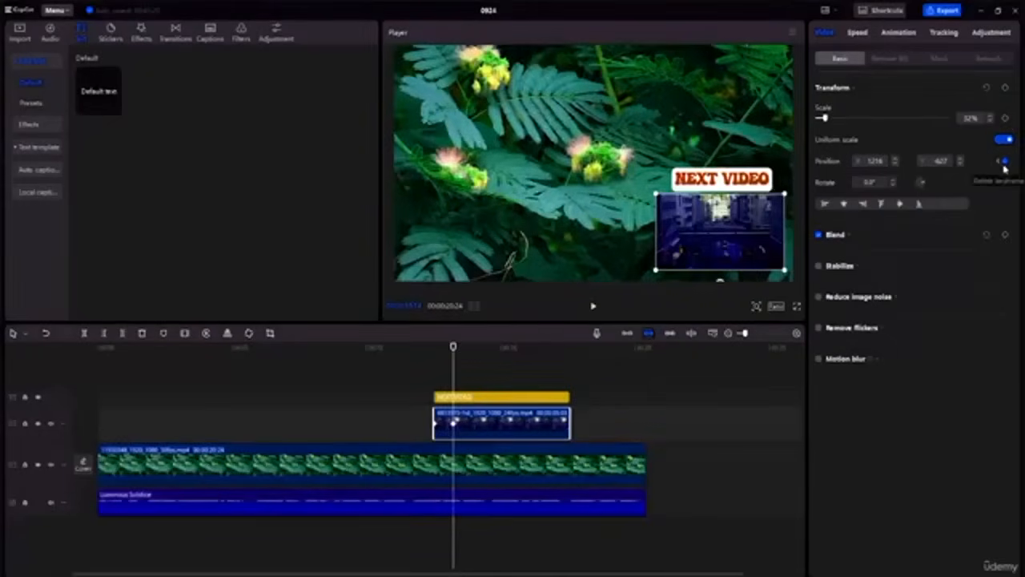
# Add two more position keyframes to the city street overlay, one shortly before its end and one at its end
pyautogui.moveTo(454, 348); pyautogui.dragTo(553, 360)
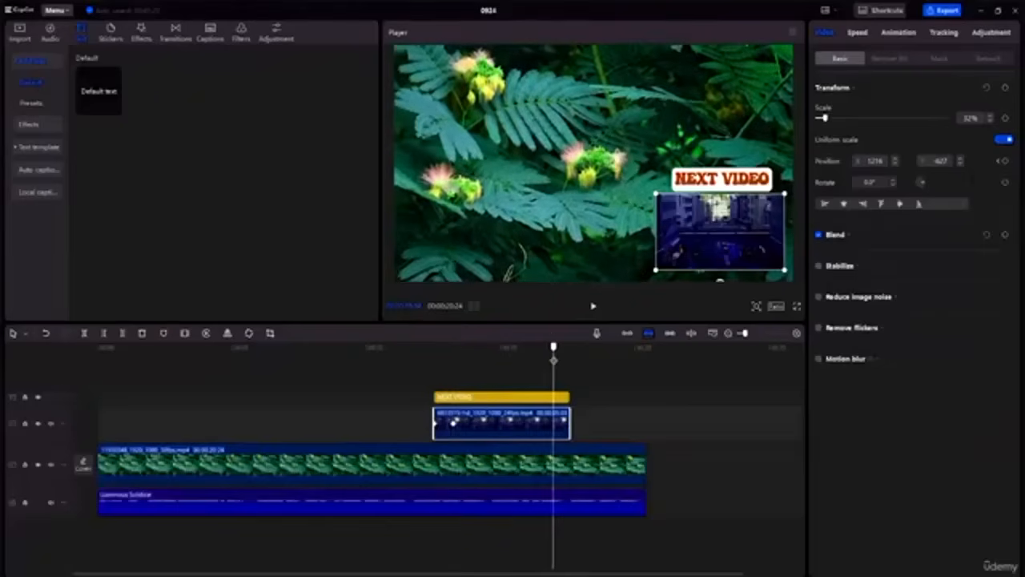
pyautogui.click(1005, 161)
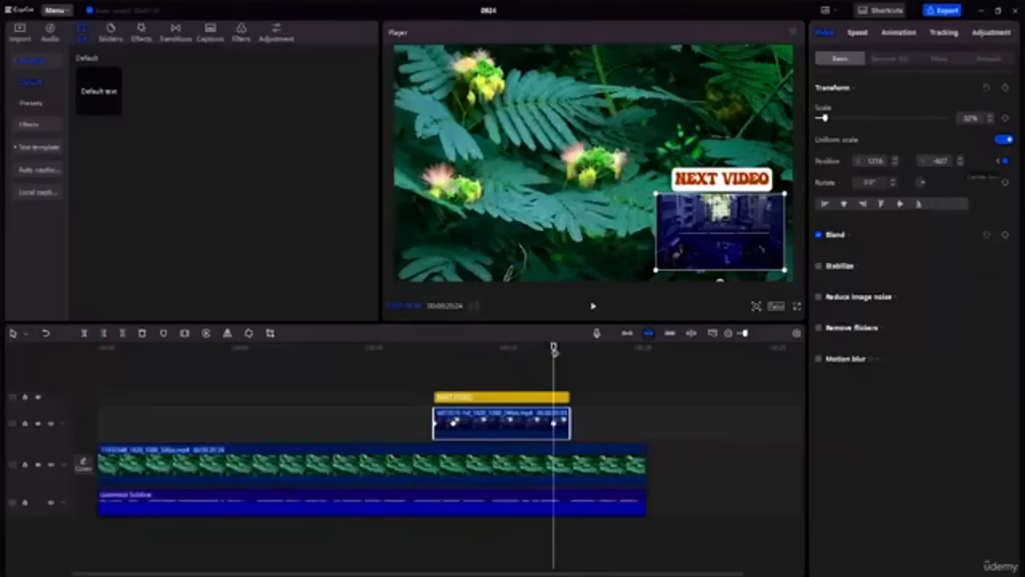
pyautogui.moveTo(553, 346); pyautogui.dragTo(568, 346)
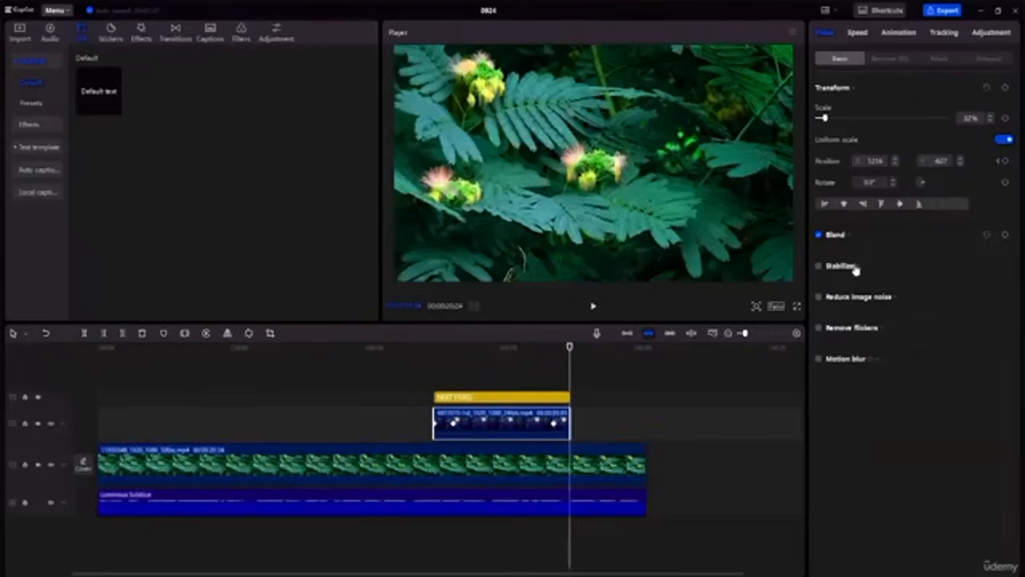
pyautogui.click(1006, 161)
# At the city street overlay's first keyframe, move the overlay straight down out of the frame, to about Y -1574
pyautogui.moveTo(570, 347); pyautogui.dragTo(429, 347)
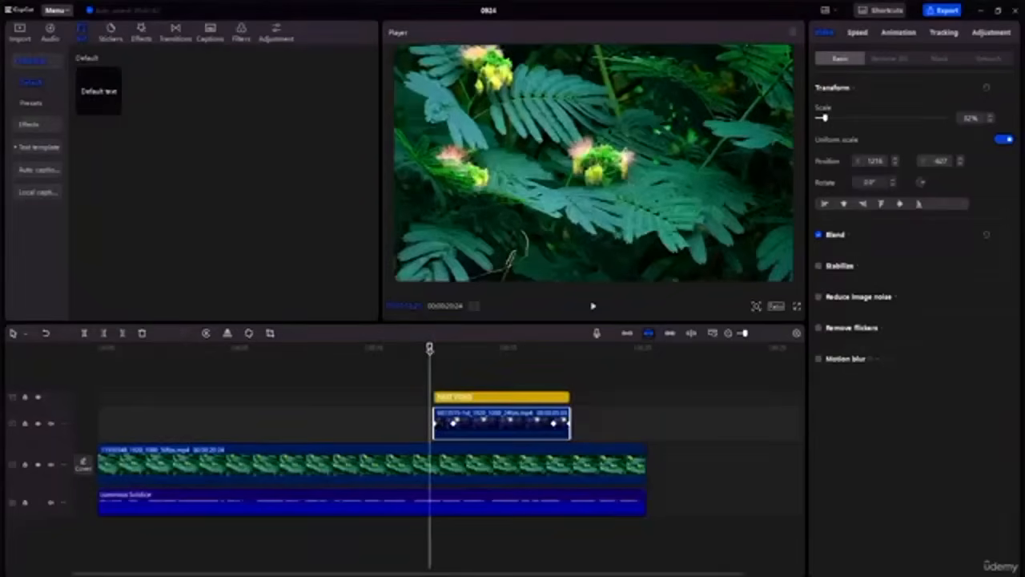
pyautogui.moveTo(431, 347); pyautogui.dragTo(434, 347)
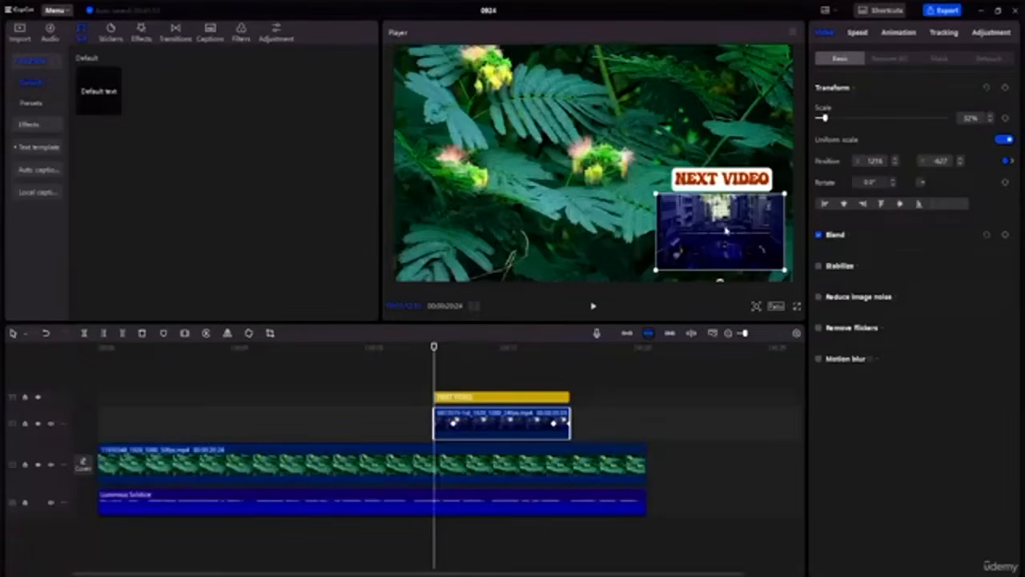
pyautogui.moveTo(725, 230); pyautogui.dragTo(729, 326)
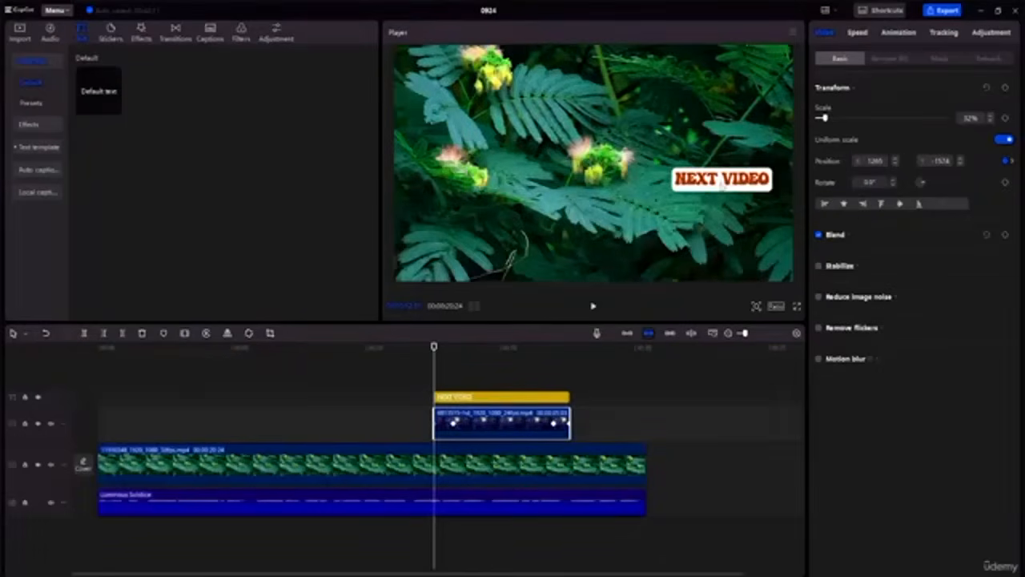
# Add a scale keyframe at the start of the NEXT VIDEO title and a position keyframe shortly after it
pyautogui.click(494, 398)
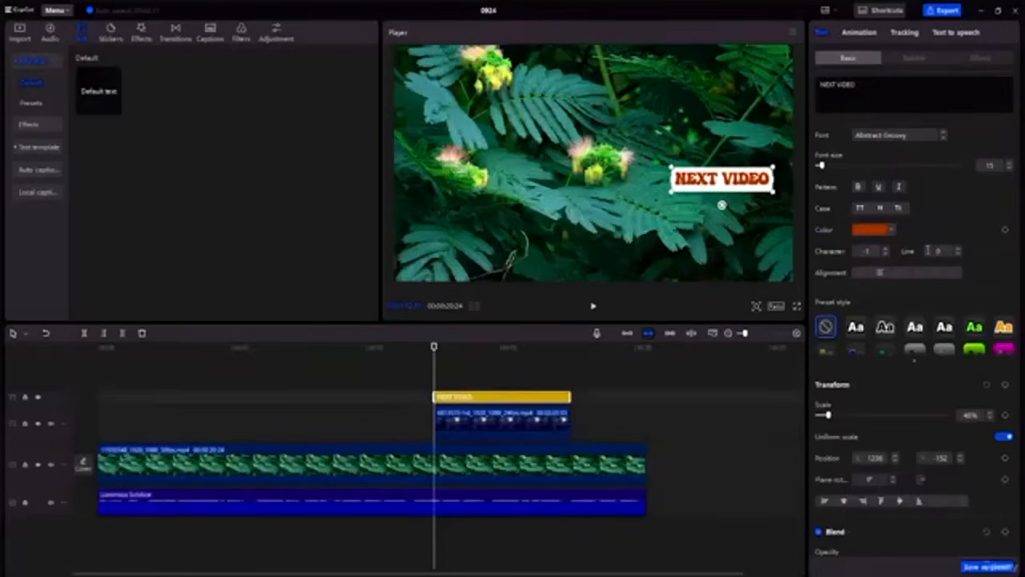
pyautogui.click(1006, 416)
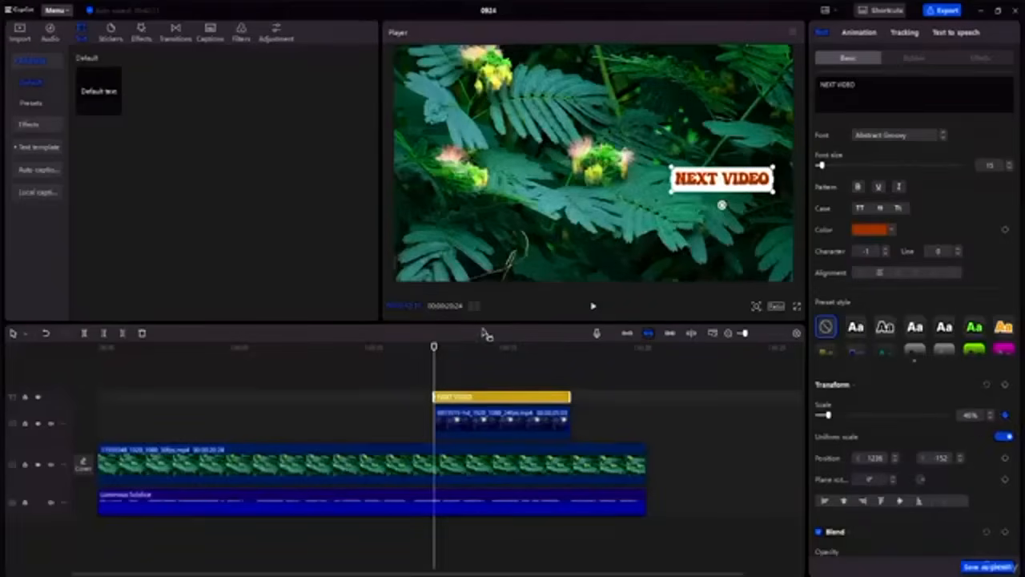
pyautogui.moveTo(437, 346)
pyautogui.mouseDown()
pyautogui.moveTo(455, 348)
pyautogui.moveTo(421, 347)
pyautogui.moveTo(456, 346)
pyautogui.mouseUp()
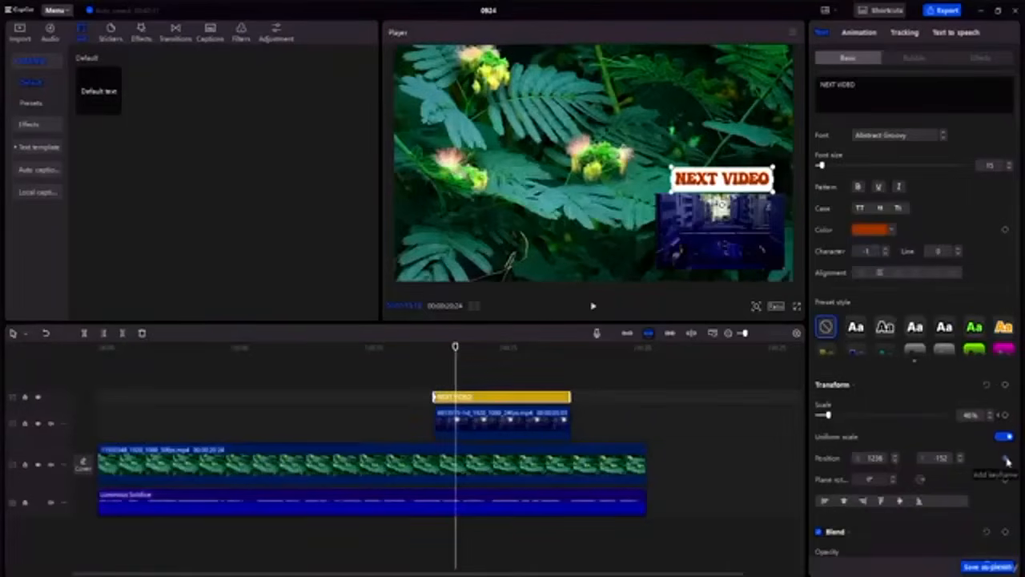
pyautogui.click(1007, 459)
# At the city street overlay's last keyframe, move the overlay out of the frame past its right edge
pyautogui.moveTo(456, 347); pyautogui.dragTo(531, 358)
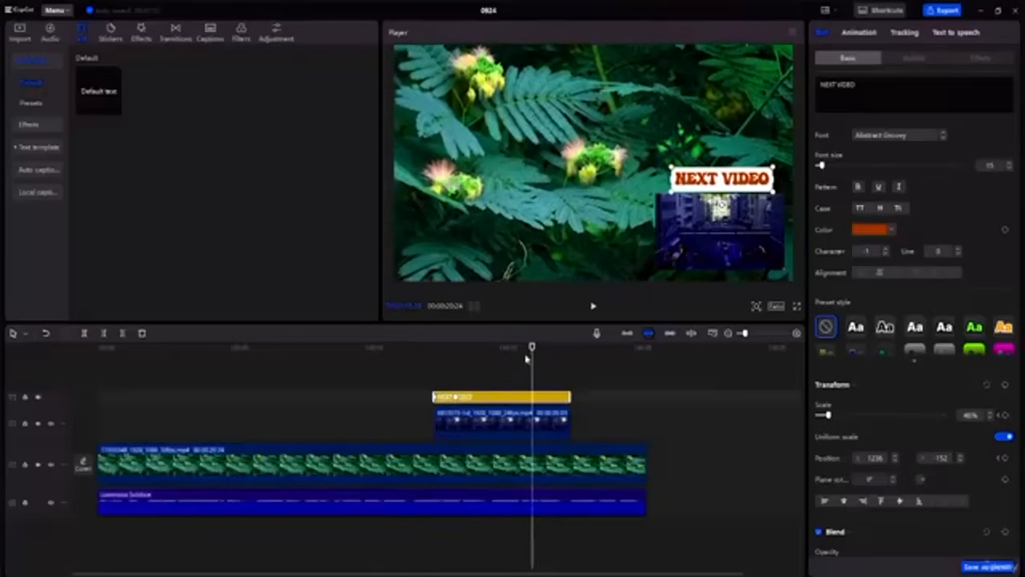
pyautogui.click(472, 423)
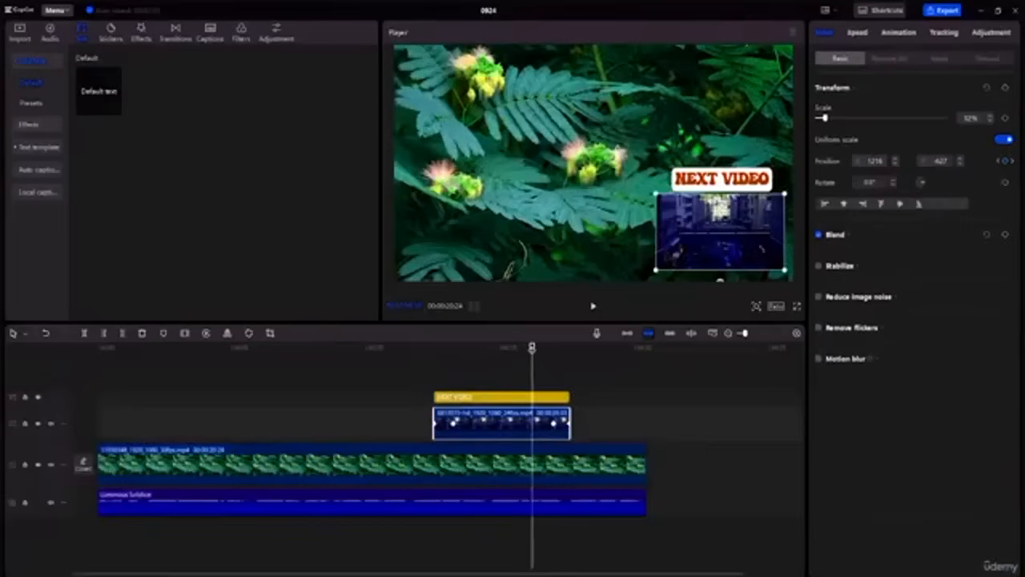
pyautogui.click(554, 428)
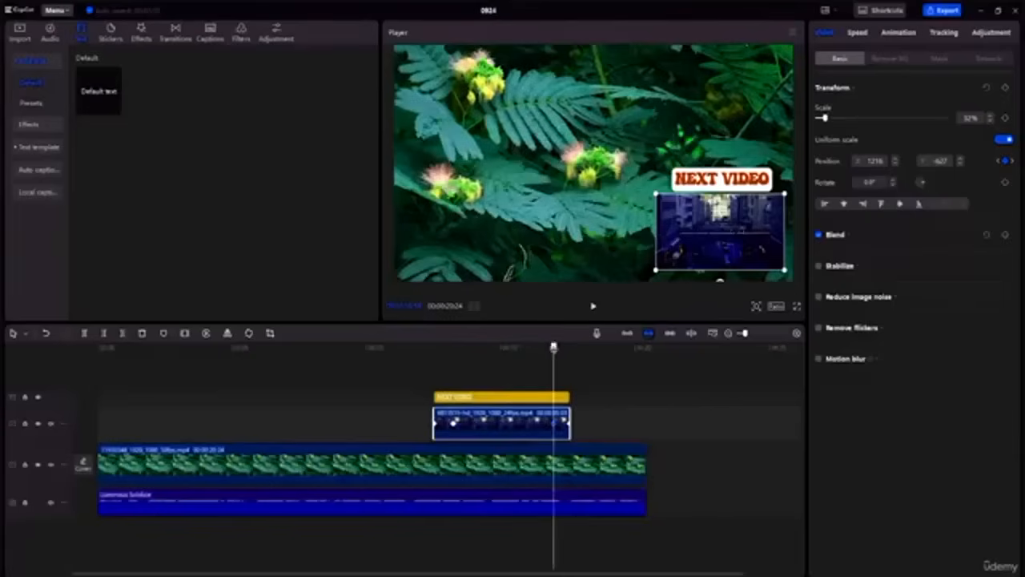
pyautogui.moveTo(556, 346)
pyautogui.mouseDown()
pyautogui.moveTo(411, 365)
pyautogui.moveTo(548, 370)
pyautogui.moveTo(553, 384)
pyautogui.moveTo(561, 350)
pyautogui.moveTo(569, 353)
pyautogui.mouseUp()
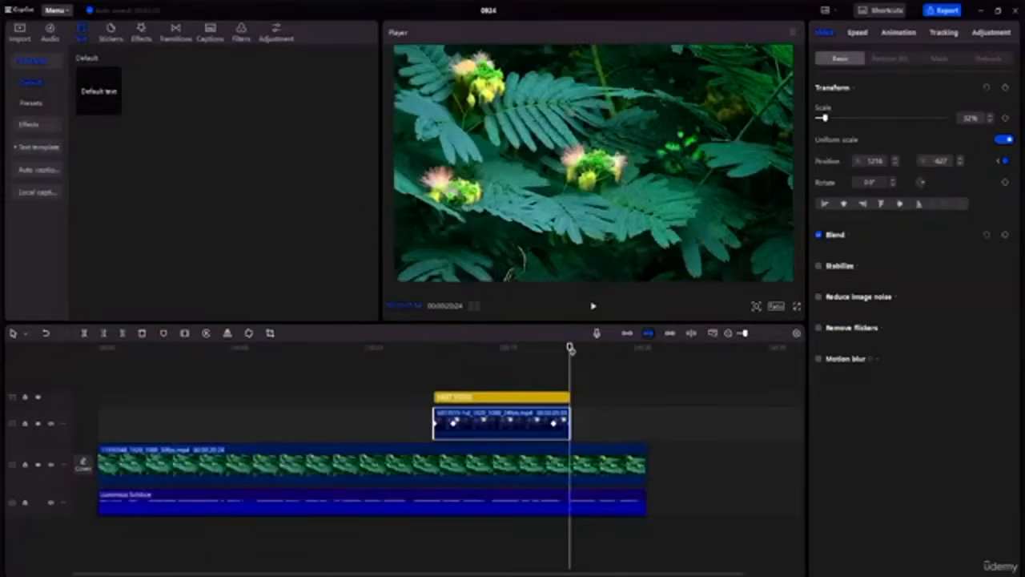
pyautogui.moveTo(568, 347); pyautogui.dragTo(569, 348)
pyautogui.moveTo(570, 349); pyautogui.dragTo(566, 350)
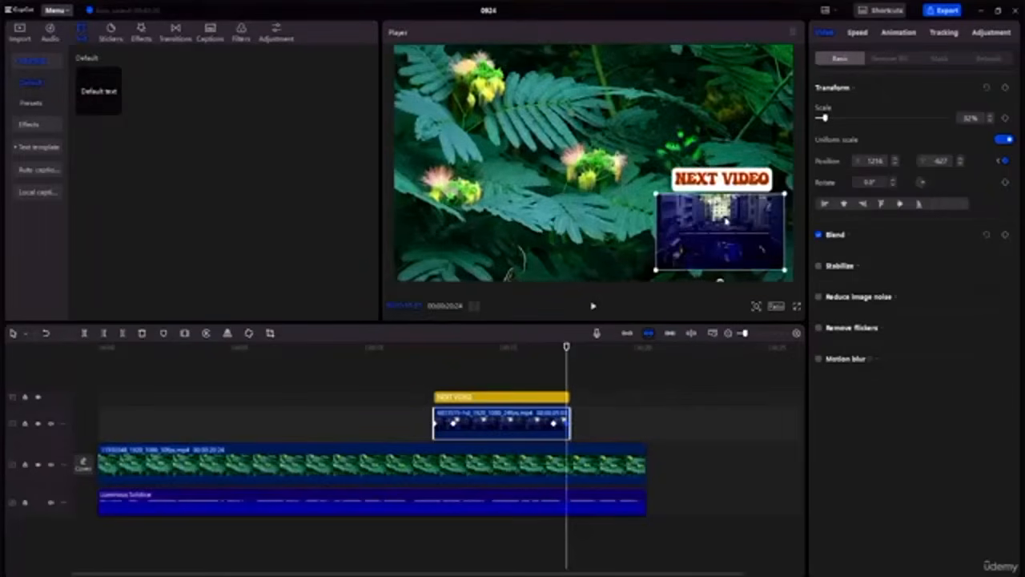
pyautogui.moveTo(725, 221); pyautogui.dragTo(871, 225)
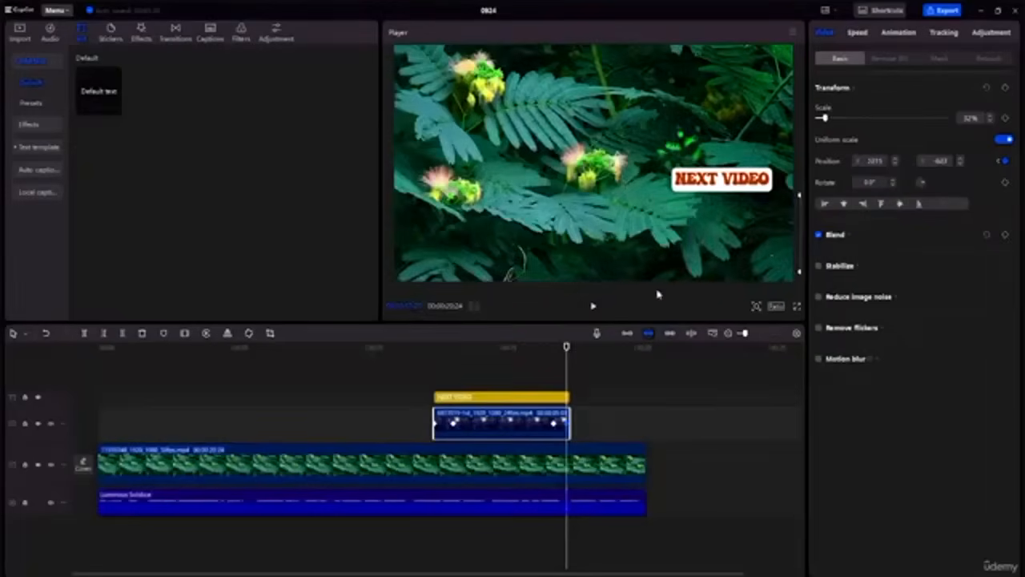
# Play the sequence from before the city street overlay to just past its end to check its entrance and exit
pyautogui.moveTo(565, 349); pyautogui.dragTo(370, 351)
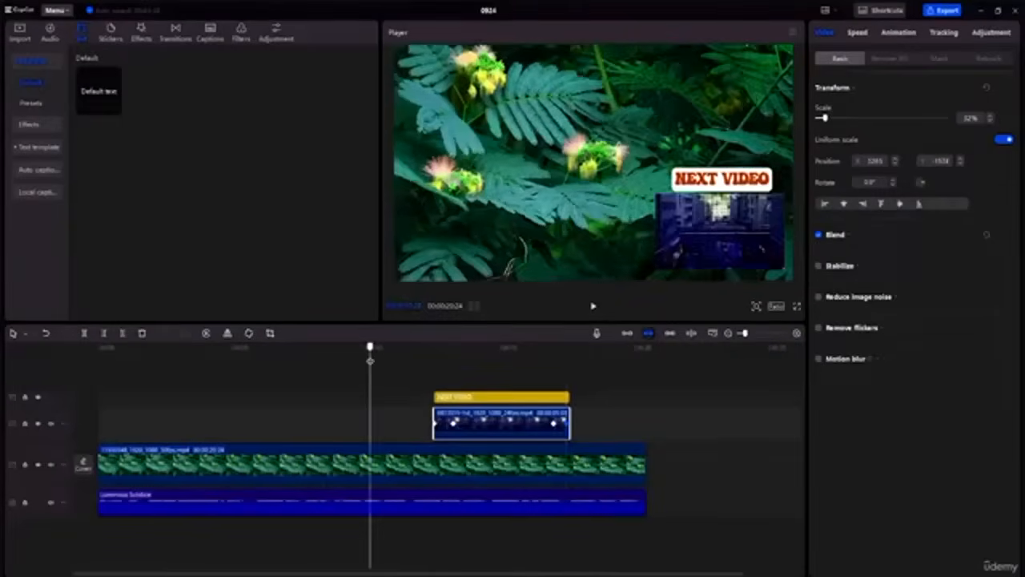
pyautogui.press('space')
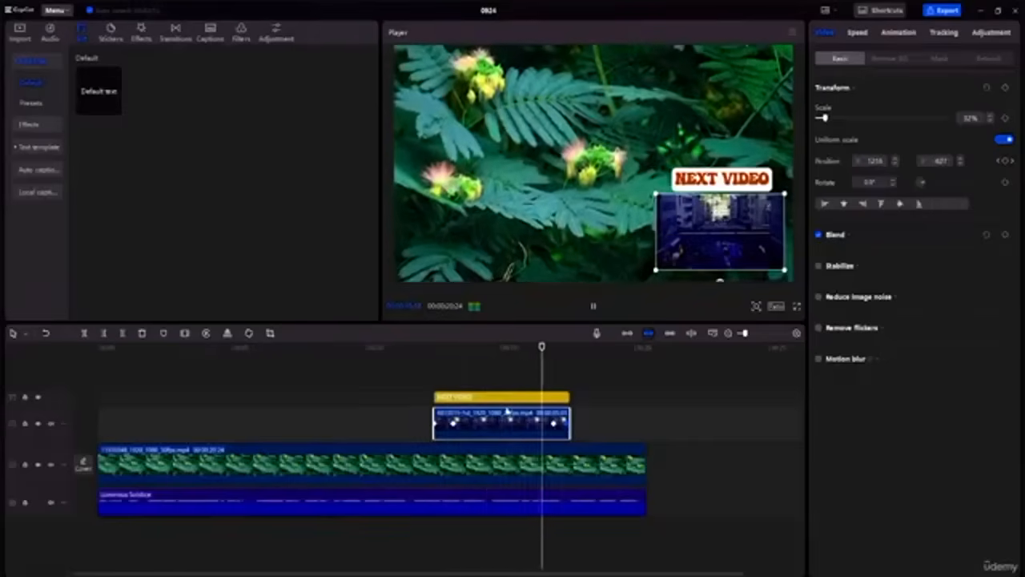
pyautogui.press('space')
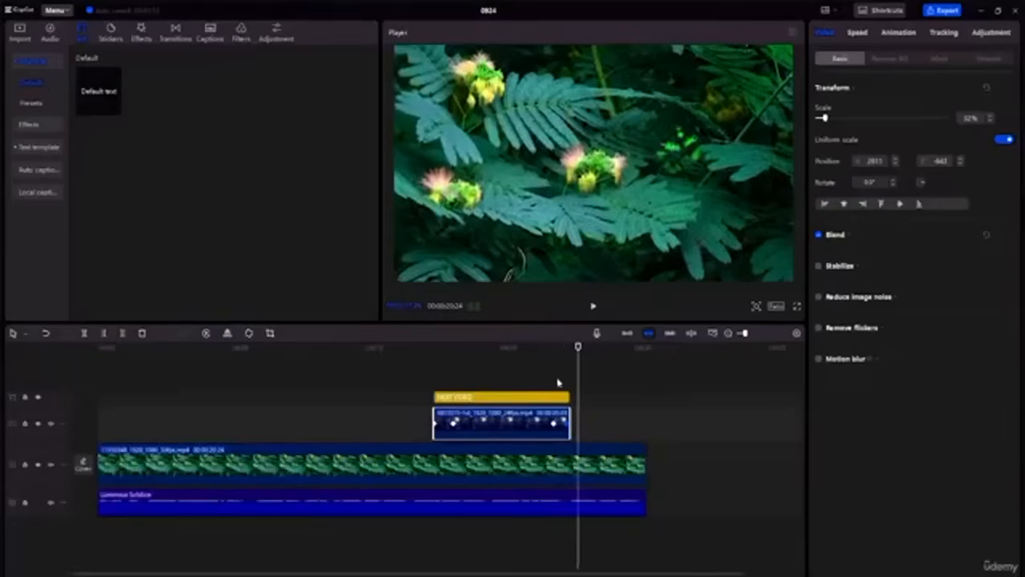
# Add position keyframes to the NEXT VIDEO title shortly before its end and at its end
pyautogui.click(517, 400)
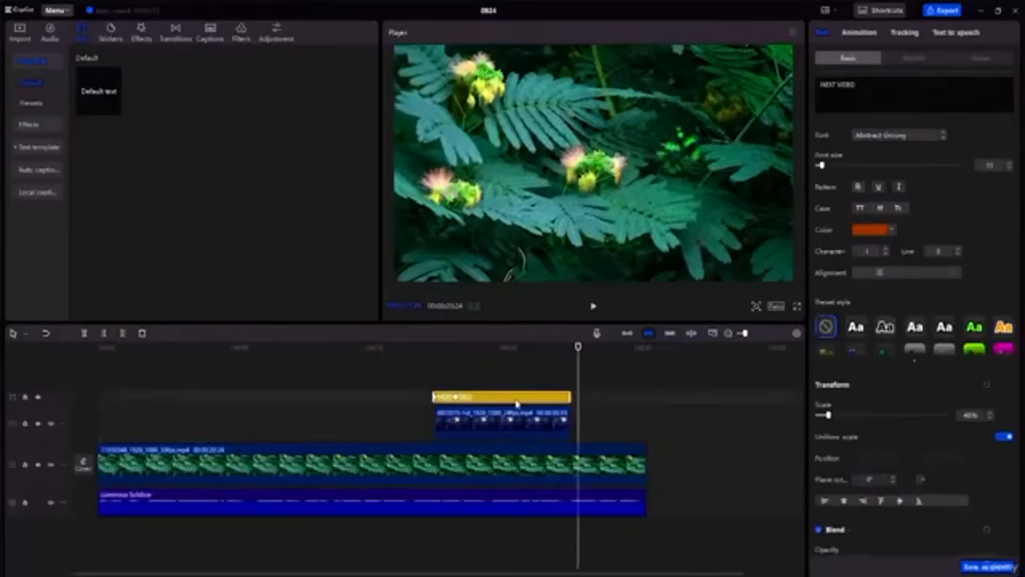
pyautogui.moveTo(579, 348); pyautogui.dragTo(551, 362)
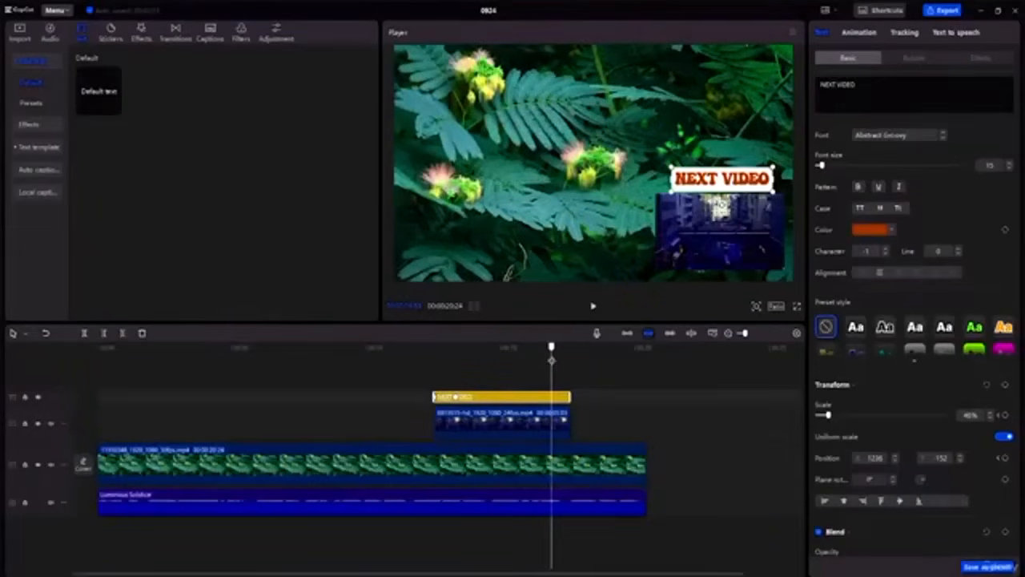
pyautogui.click(1002, 458)
pyautogui.moveTo(552, 349); pyautogui.dragTo(566, 350)
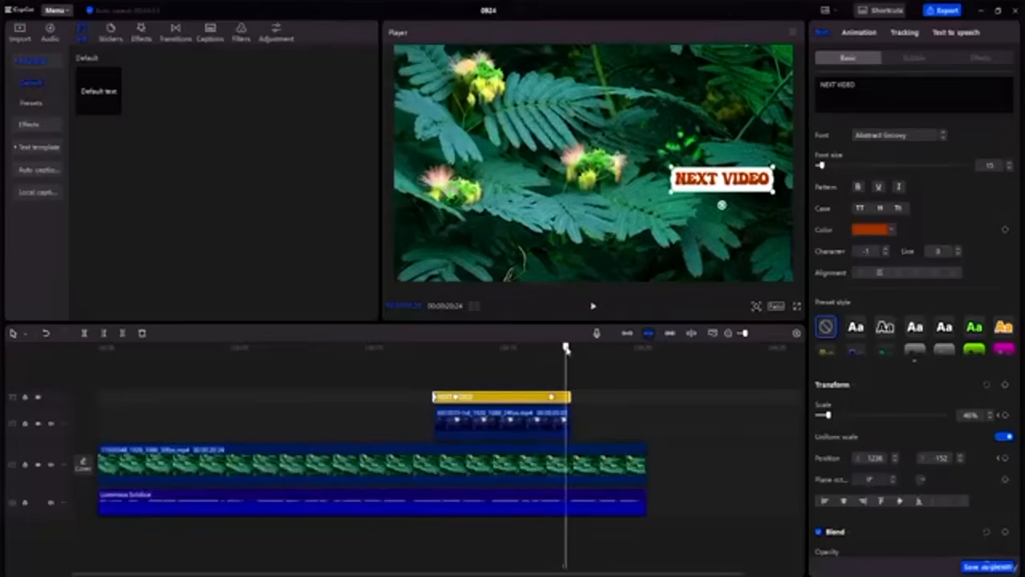
pyautogui.click(1005, 458)
# At the NEXT VIDEO title's start, move the title out past the frame's right edge, and bring the playhead to its second keyframe
pyautogui.click(434, 398)
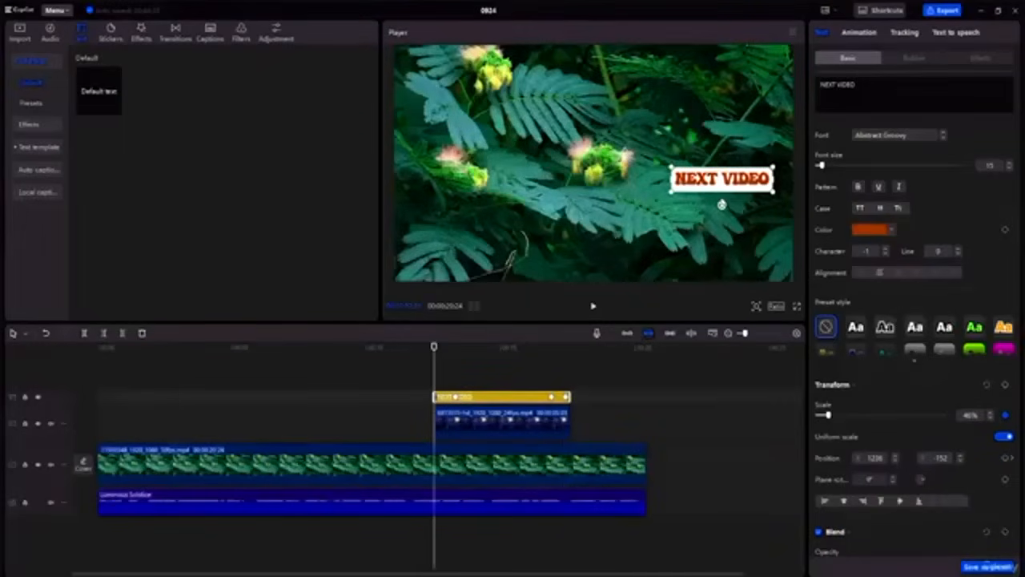
pyautogui.moveTo(713, 183); pyautogui.dragTo(835, 187)
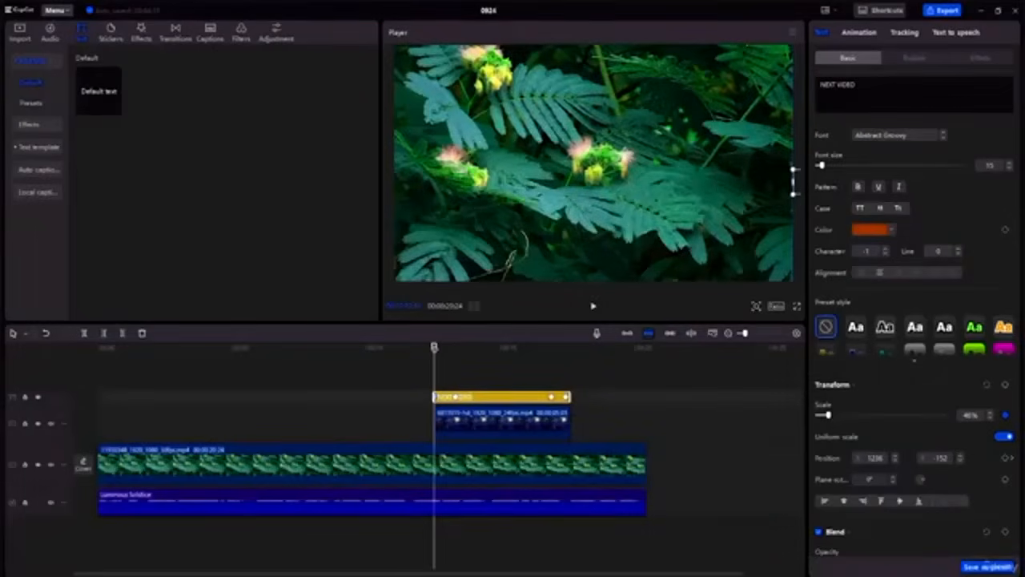
pyautogui.moveTo(434, 347); pyautogui.dragTo(455, 348)
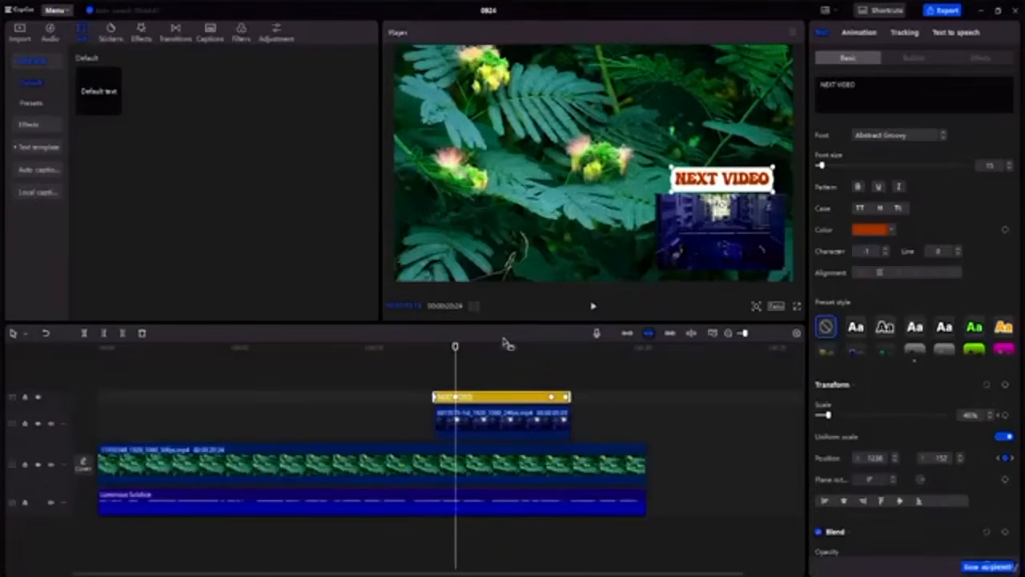
# At the NEXT VIDEO title's last keyframe, move the title out below the frame, and play the overlay section to check its exit
pyautogui.moveTo(455, 349); pyautogui.dragTo(565, 350)
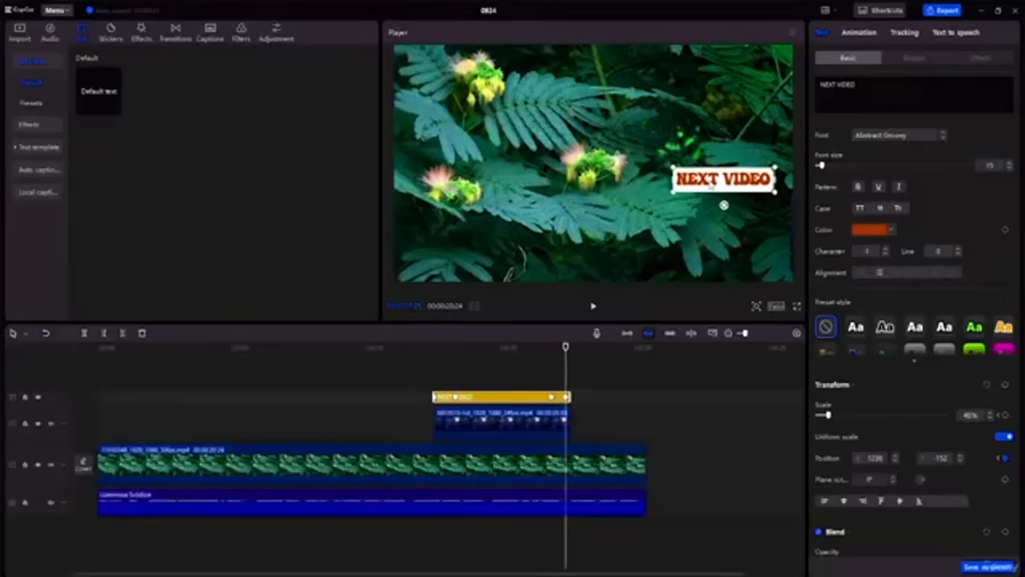
pyautogui.moveTo(709, 186); pyautogui.dragTo(715, 304)
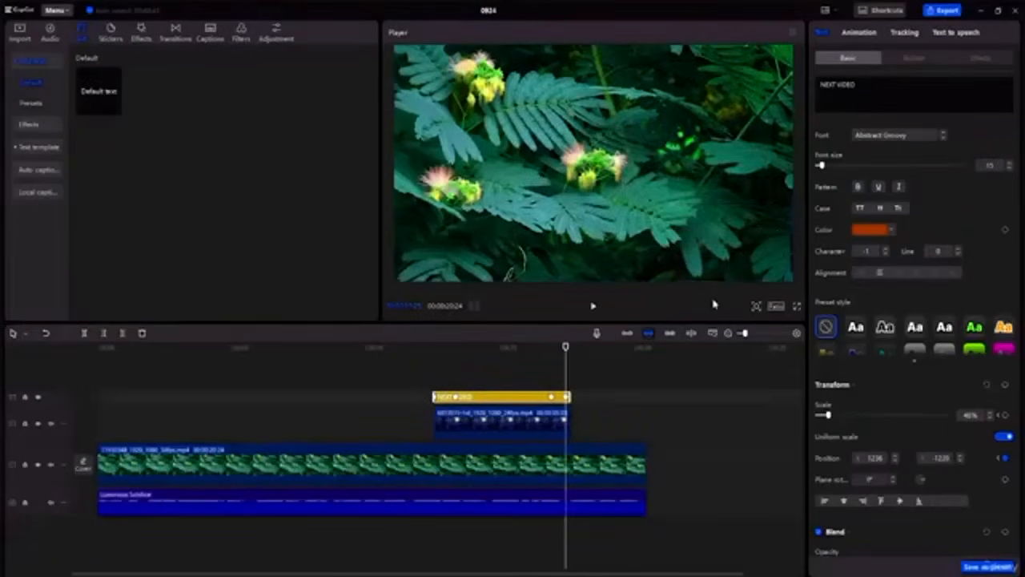
pyautogui.moveTo(565, 347); pyautogui.dragTo(419, 355)
pyautogui.press('space')
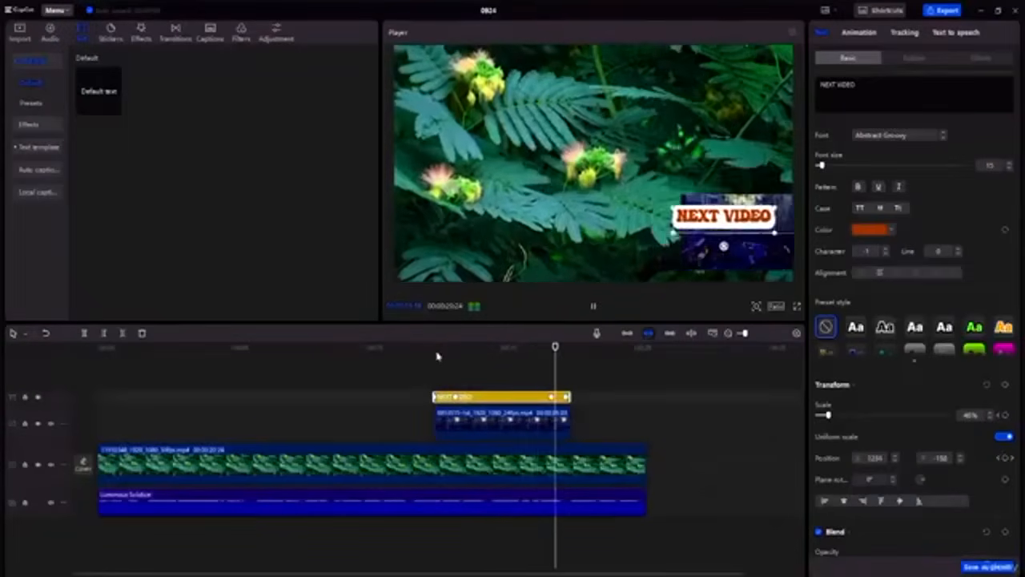
pyautogui.press('space')
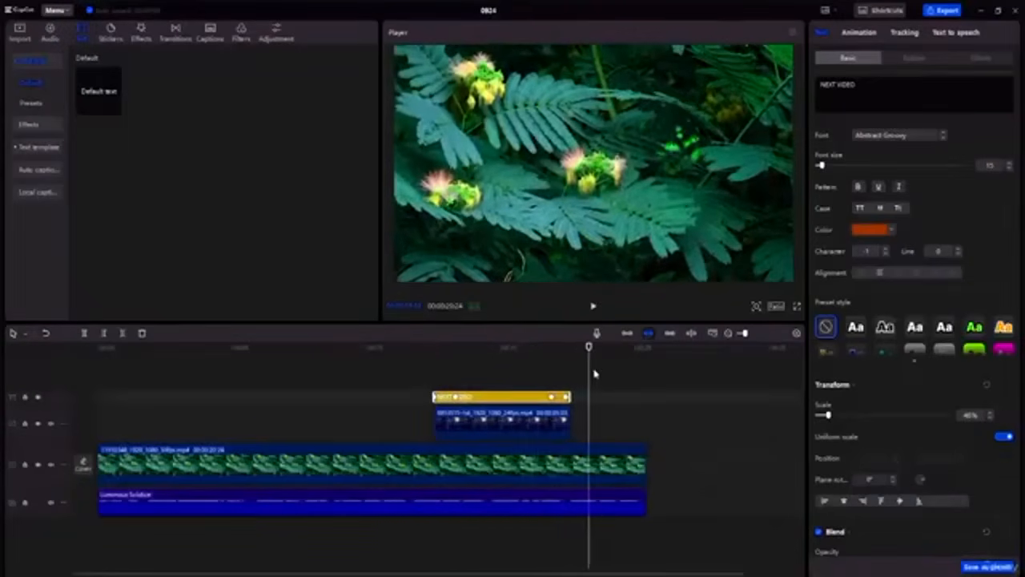
# Shift the NEXT VIDEO title's second-to-last keyframe slightly later and replay the overlay section
pyautogui.click(551, 399)
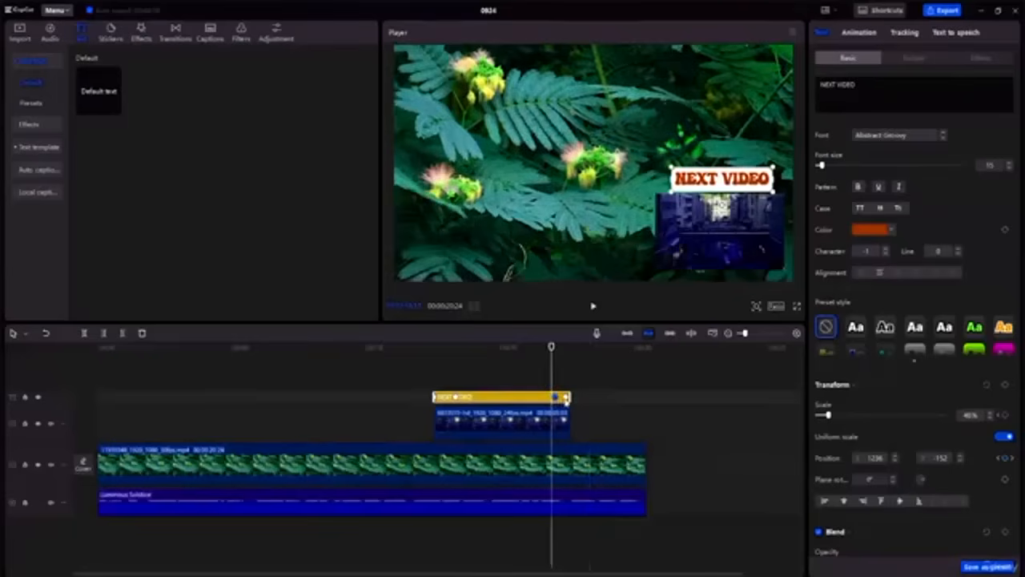
pyautogui.click(566, 398)
pyautogui.moveTo(556, 398)
pyautogui.mouseDown()
pyautogui.moveTo(539, 399)
pyautogui.moveTo(559, 400)
pyautogui.mouseUp()
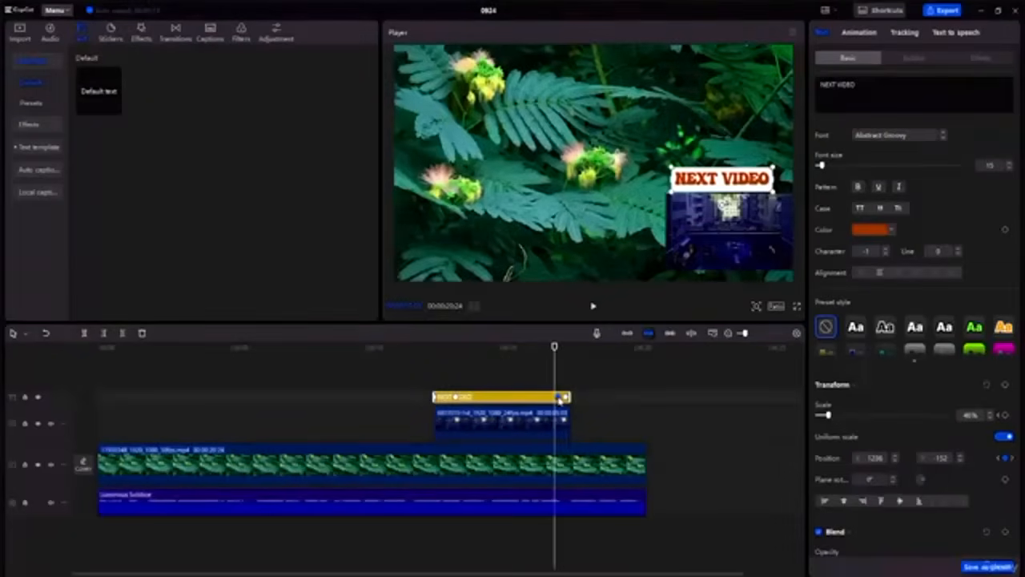
pyautogui.moveTo(558, 347); pyautogui.dragTo(409, 347)
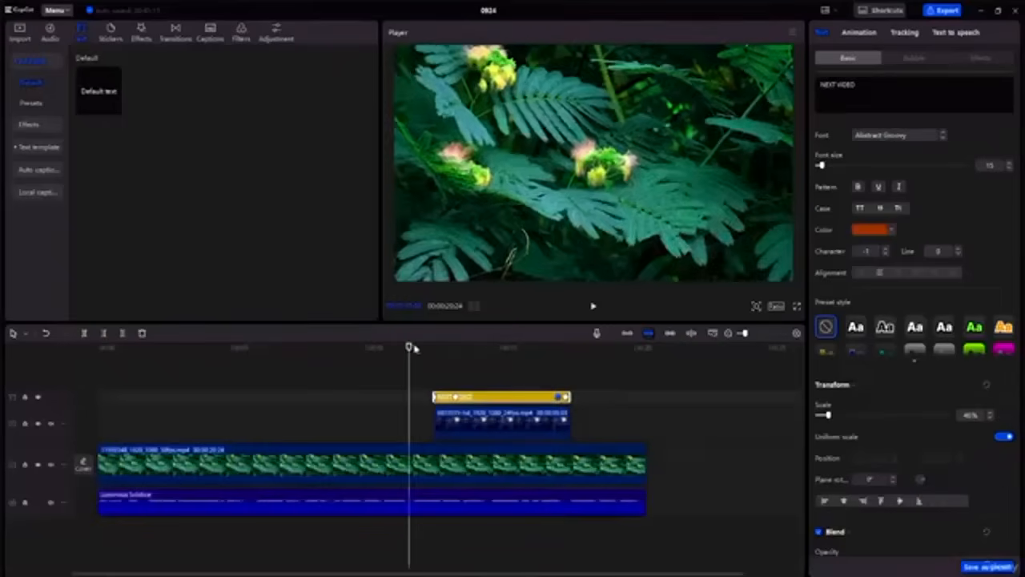
pyautogui.press('space')
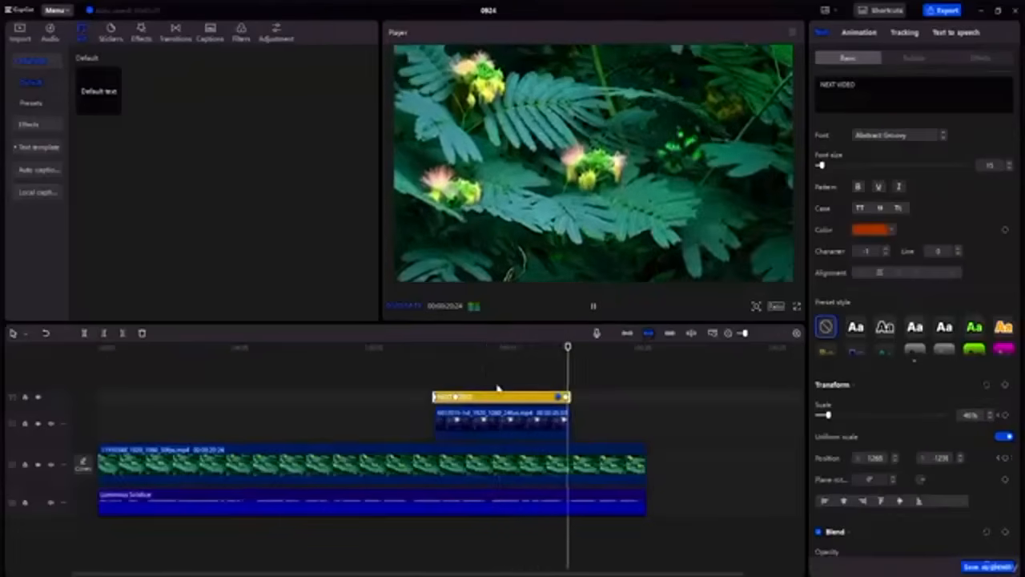
pyautogui.press('space')
# Shift the city street overlay's second-to-last keyframe slightly earlier and play its section to check the exit timing
pyautogui.click(558, 422)
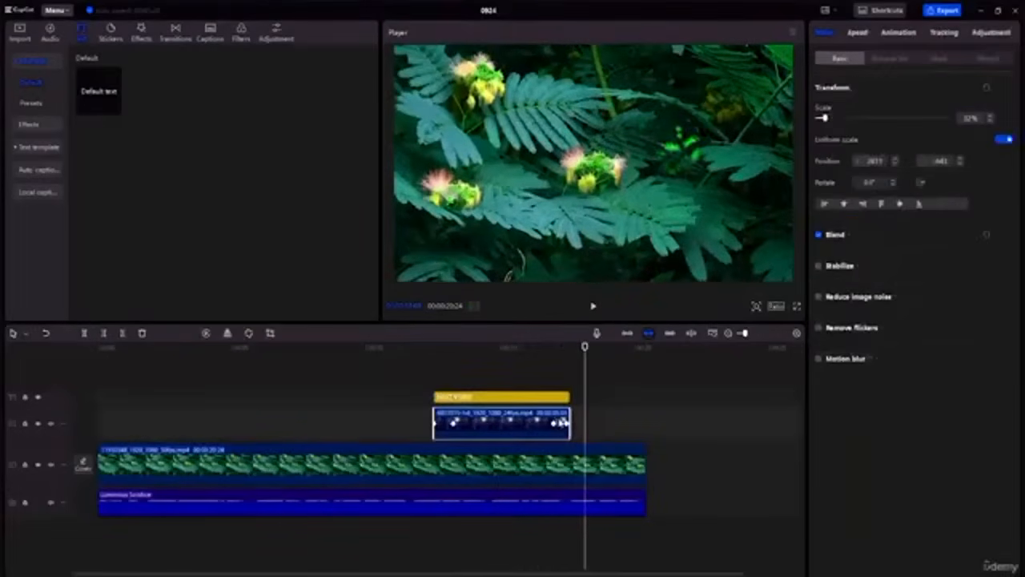
pyautogui.click(553, 425)
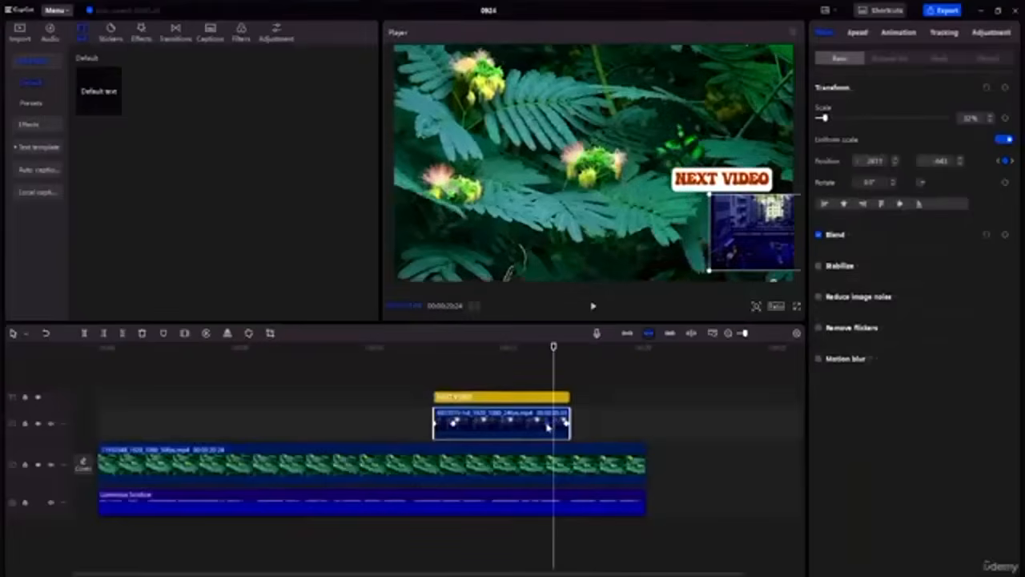
pyautogui.moveTo(554, 347); pyautogui.dragTo(435, 352)
pyautogui.press('space')
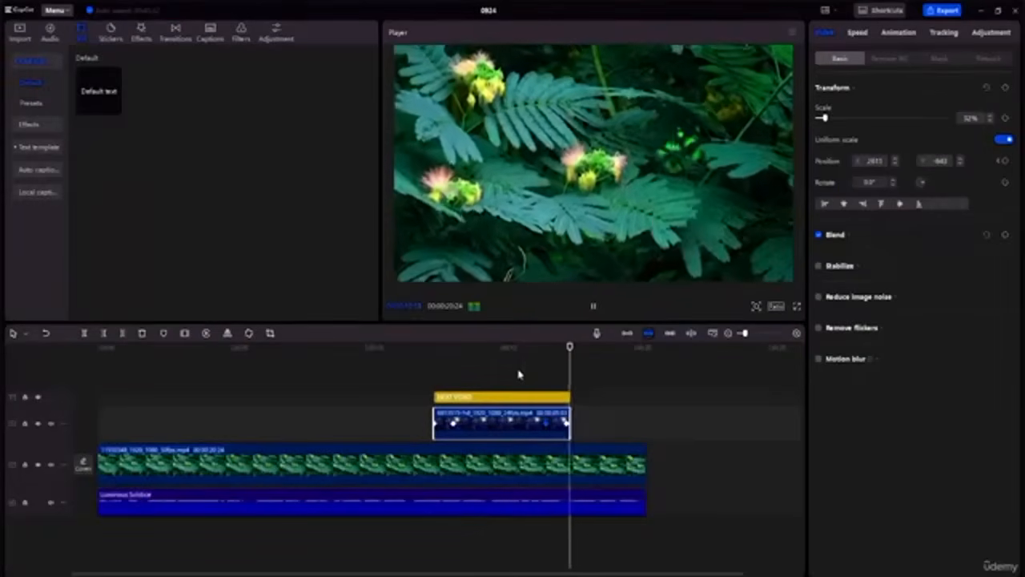
pyautogui.press('space')
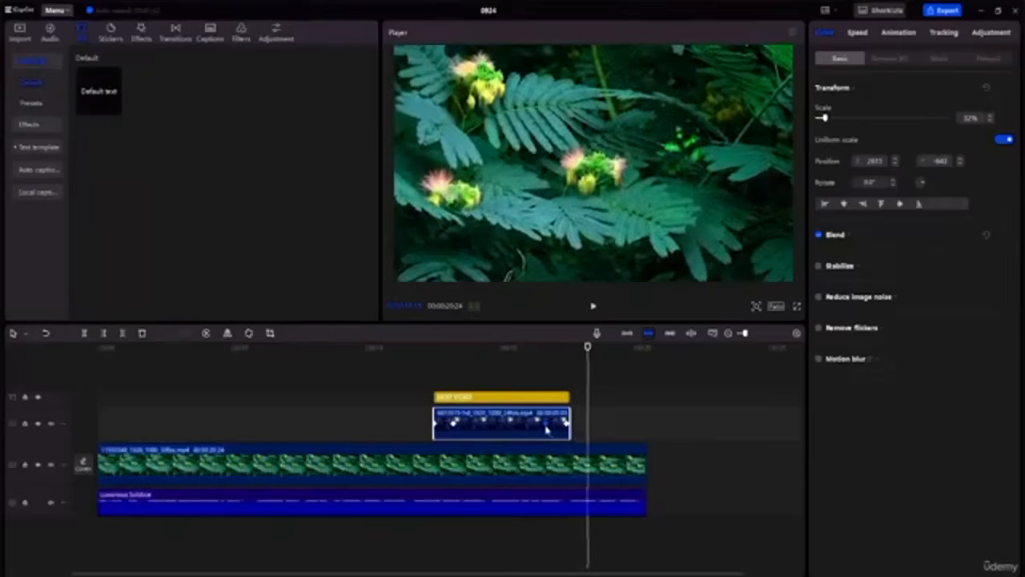
# Shift the city street overlay's second-to-last keyframe earlier two more times, replaying the exit after each change
pyautogui.click(547, 430)
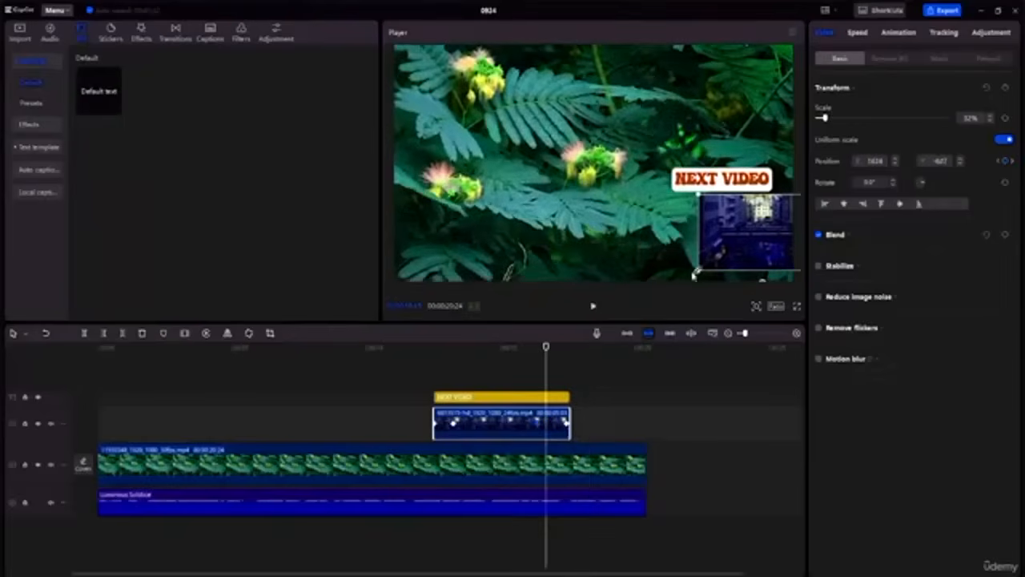
pyautogui.moveTo(545, 348); pyautogui.dragTo(527, 348)
pyautogui.press('space')
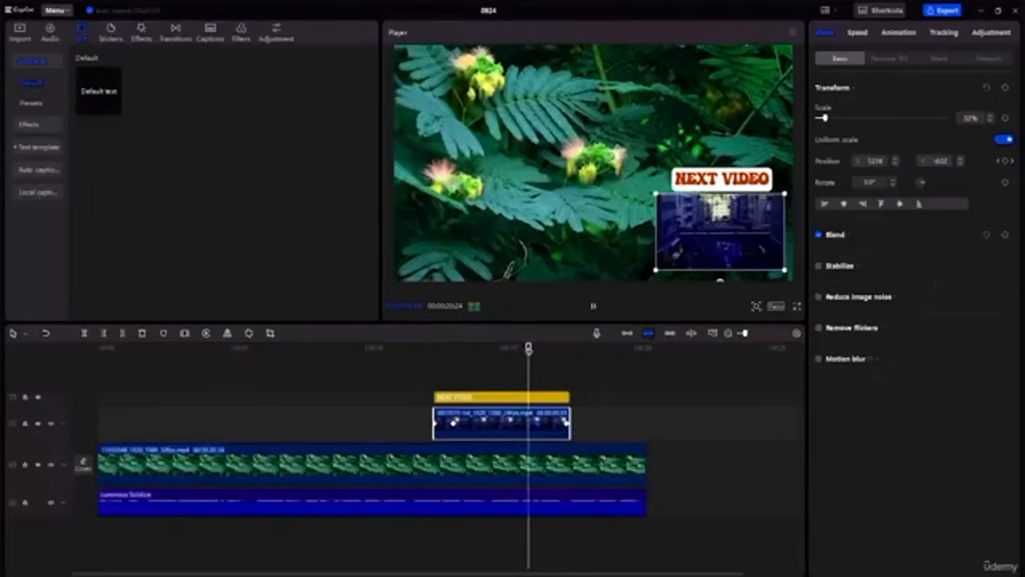
pyautogui.press('space')
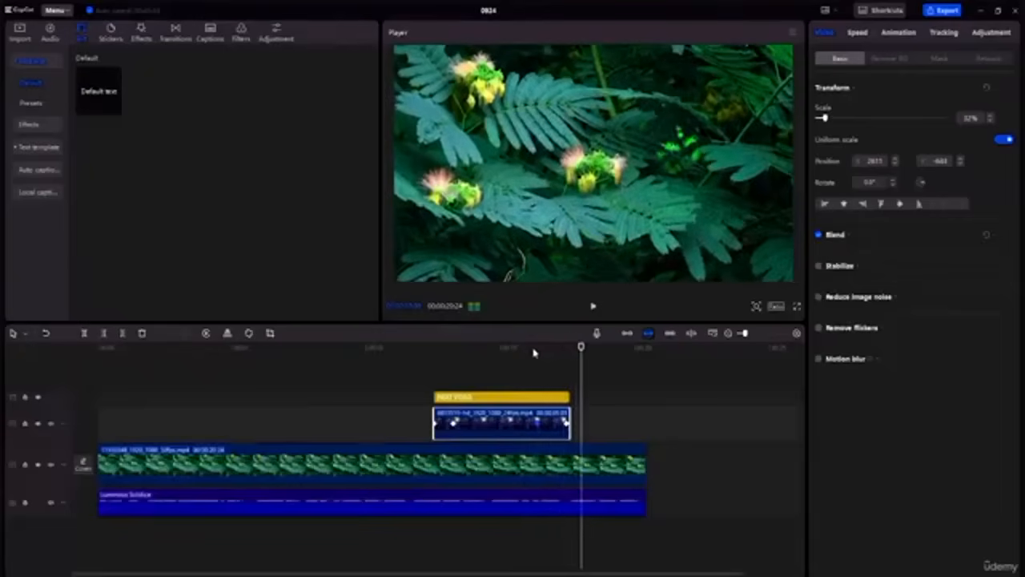
pyautogui.click(538, 427)
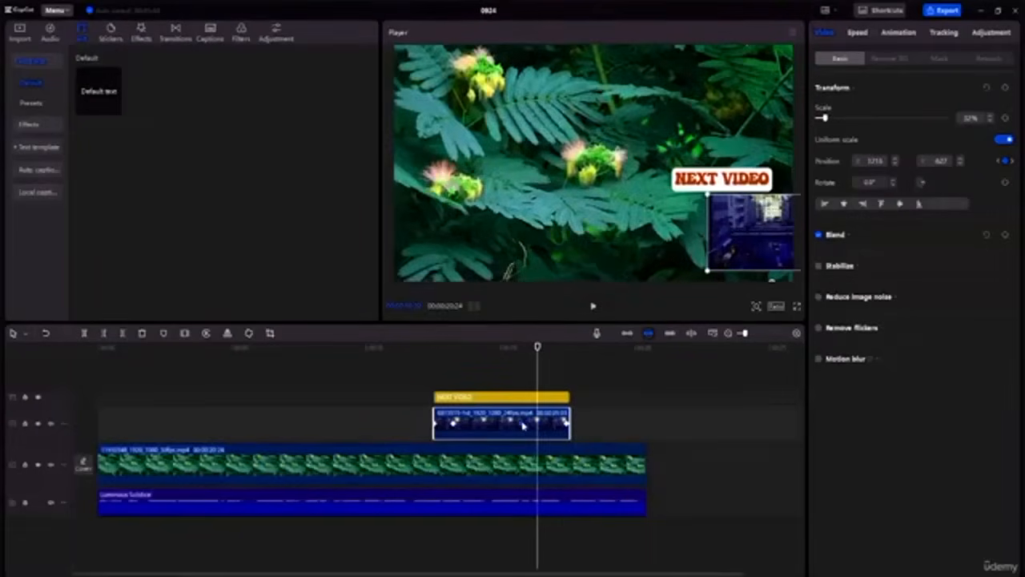
pyautogui.press('space')
pyautogui.moveTo(549, 350); pyautogui.dragTo(503, 350)
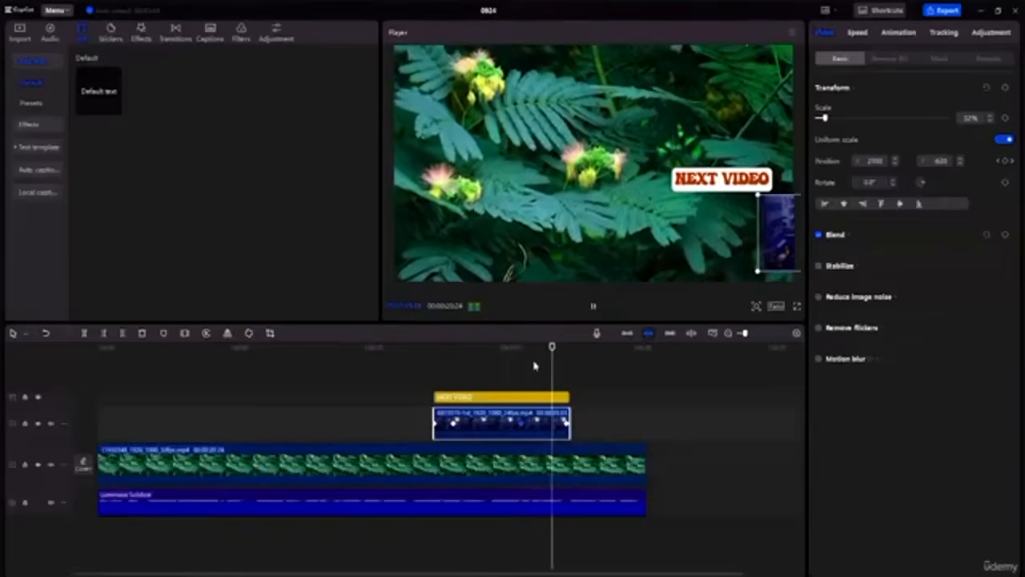
pyautogui.press('space')
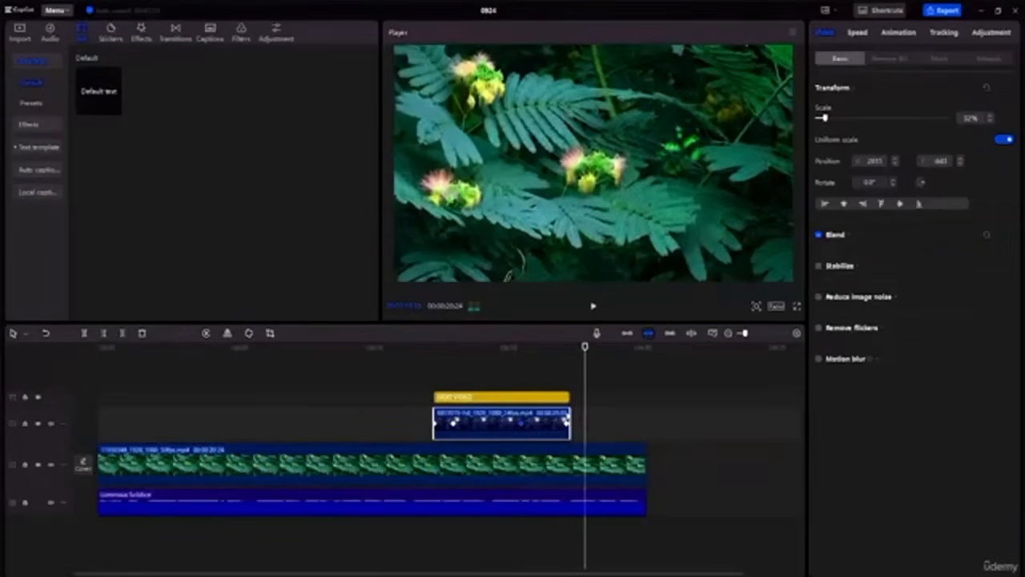
# Shift the city street overlay's second-to-last keyframe slightly later and play the sequence from its beginning to past both overlays
pyautogui.click(523, 427)
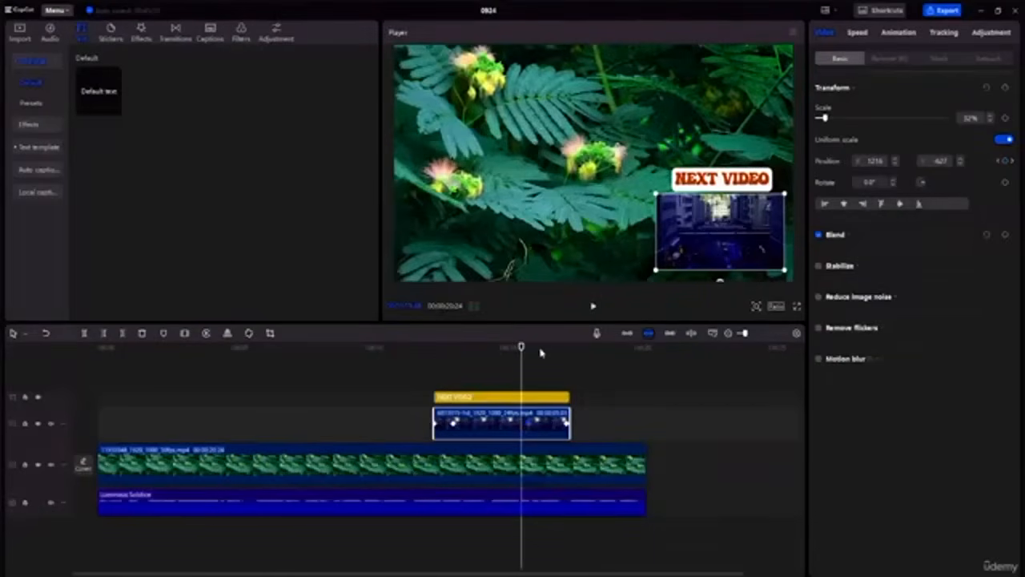
pyautogui.click(645, 348)
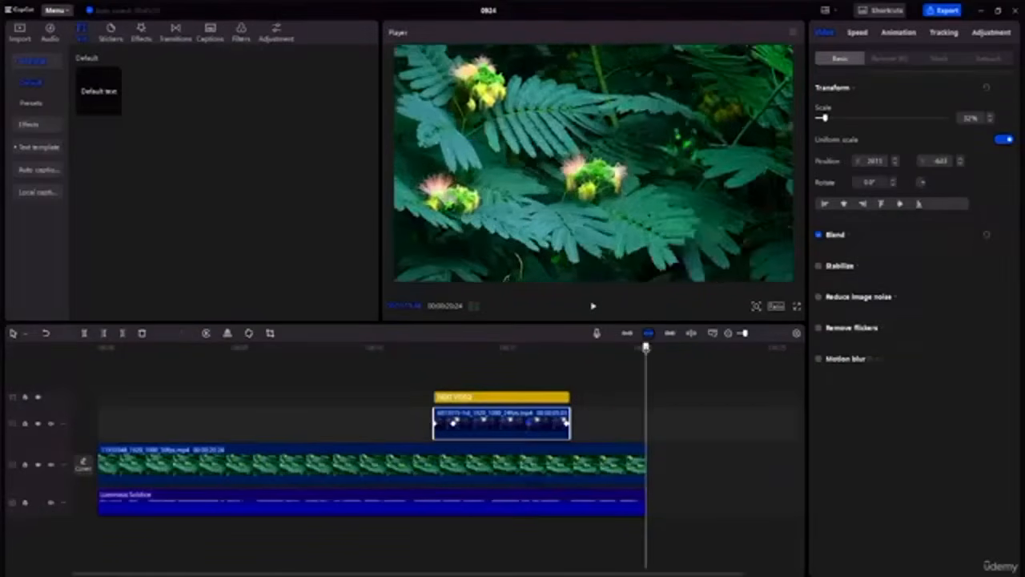
pyautogui.moveTo(646, 348); pyautogui.dragTo(60, 337)
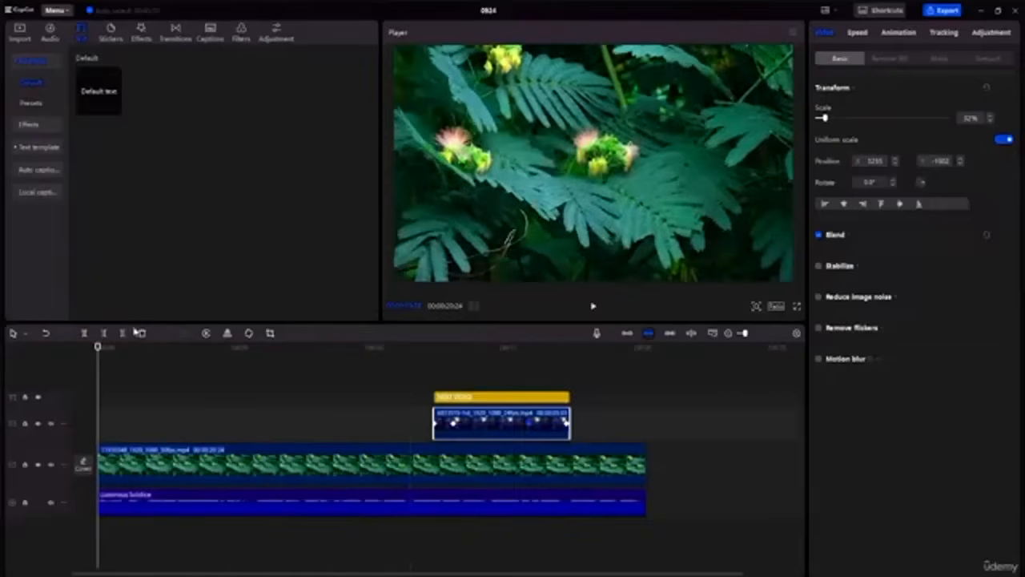
pyautogui.press('space')
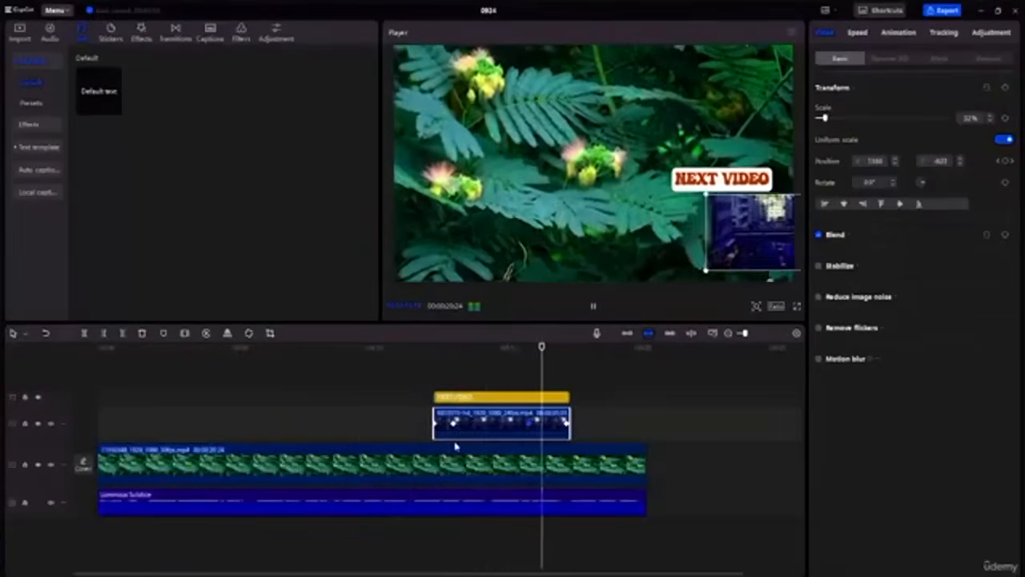
pyautogui.press('space')
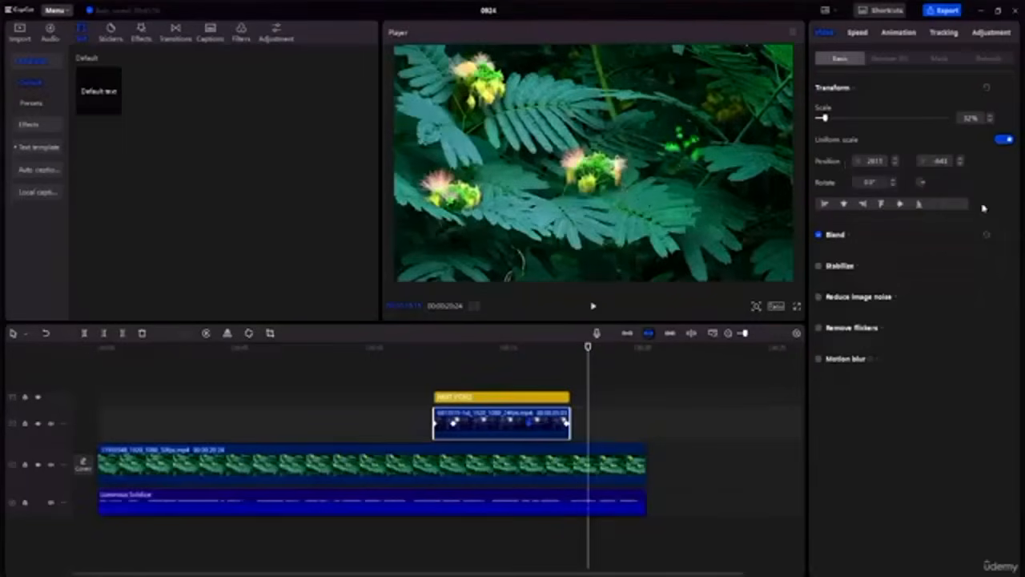
# Open the export settings and name the exported video Pop up Effect
pyautogui.click(937, 11)
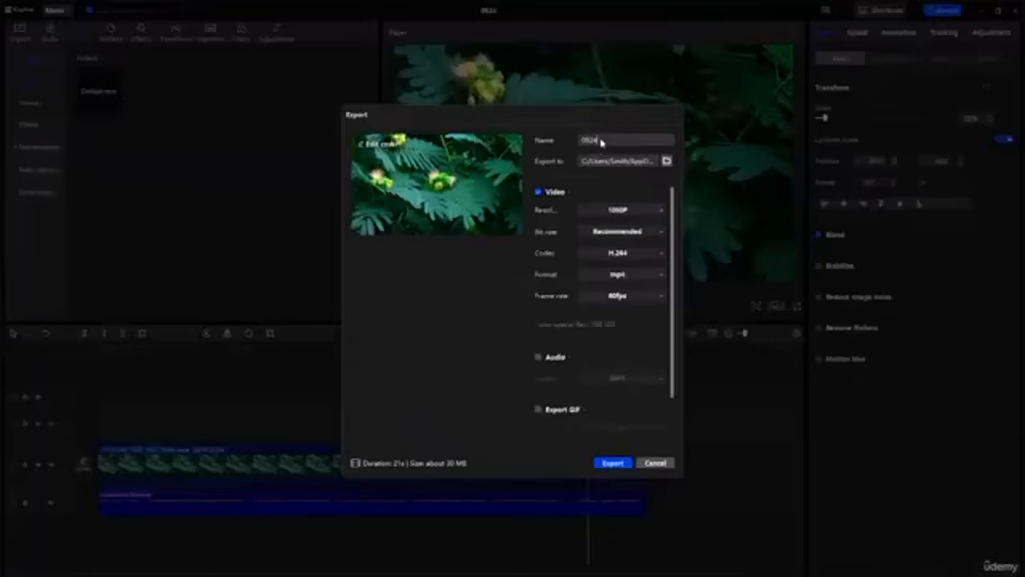
pyautogui.press('BackSpace')
pyautogui.press('BackSpace')
pyautogui.press('BackSpace')
pyautogui.press('BackSpace')
pyautogui.write('pc')
pyautogui.press('BackSpace')
pyautogui.press('BackSpace')
pyautogui.press('BackSpace')
pyautogui.write('Ai')
pyautogui.write(' pop')
pyautogui.write(' titles')
pyautogui.press('BackSpace')
pyautogui.press('BackSpace')
pyautogui.press('BackSpace')
pyautogui.press('BackSpace')
pyautogui.press('BackSpace')
pyautogui.press('BackSpace')
pyautogui.write('Effect')
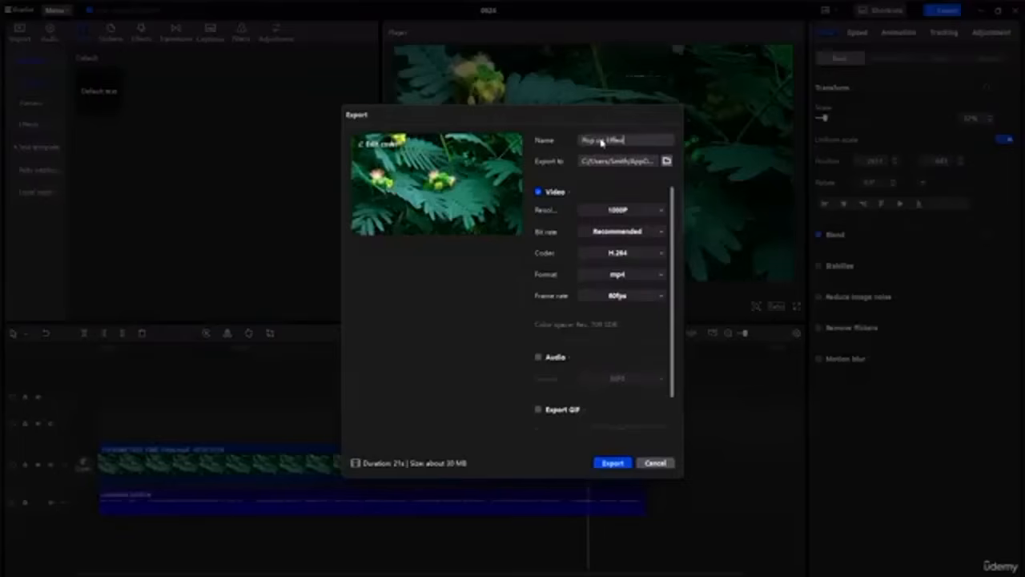
# Set the export location to the Advance Capcut Tutorial Resource File folder on the Desktop, switching that folder's view to icons
pyautogui.click(667, 162)
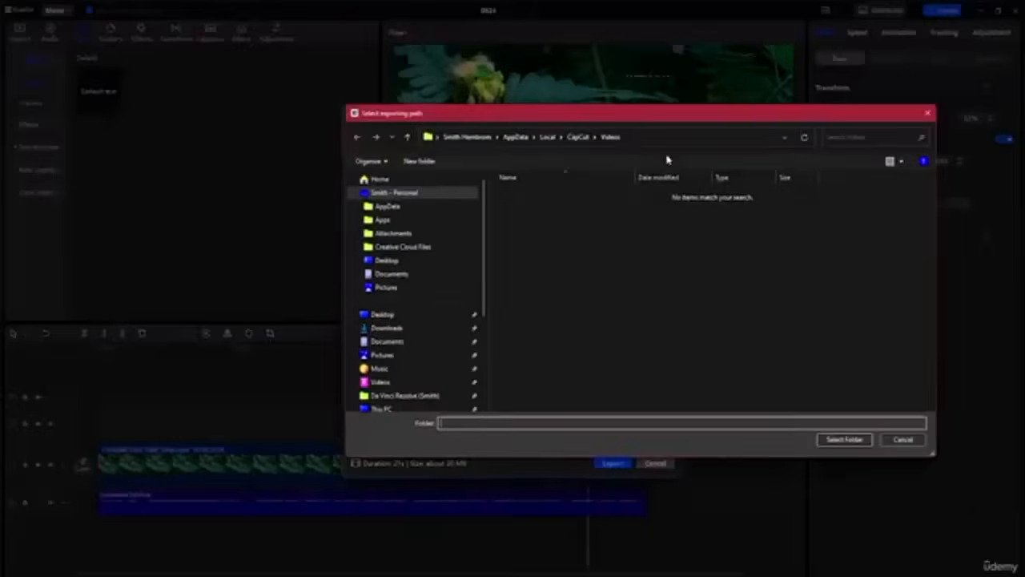
pyautogui.click(403, 315)
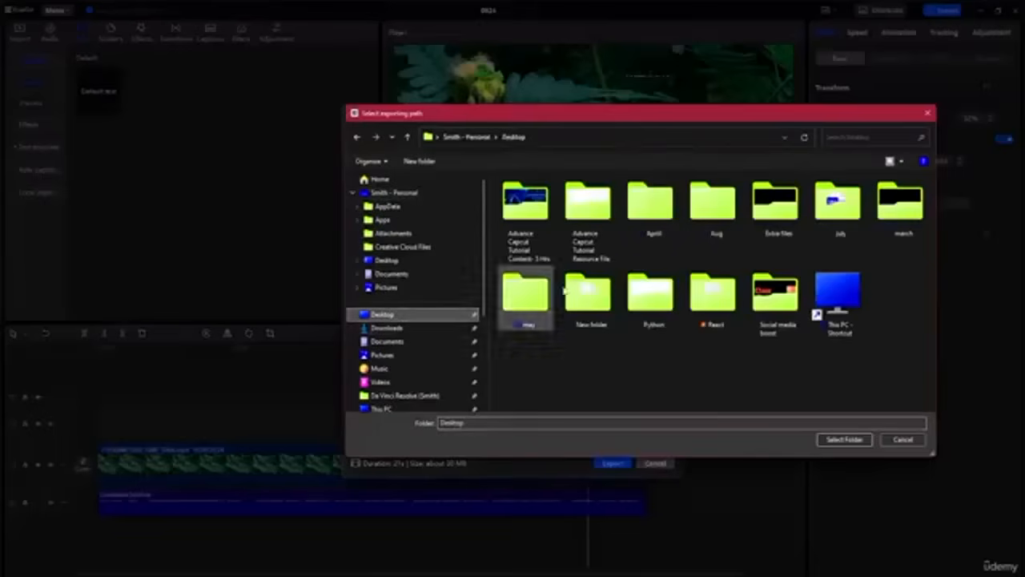
pyautogui.doubleClick(601, 229)
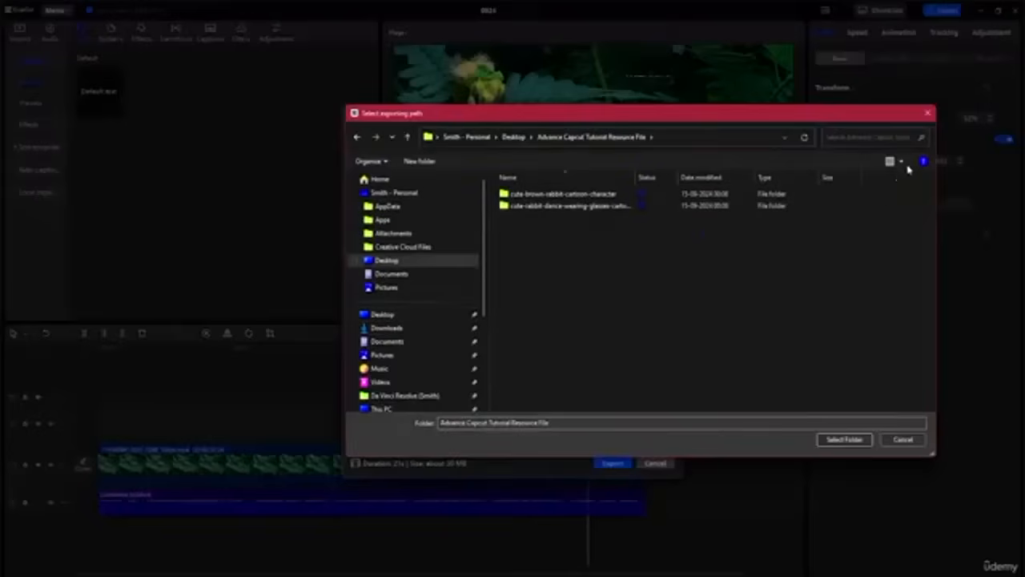
pyautogui.click(902, 162)
pyautogui.click(949, 87)
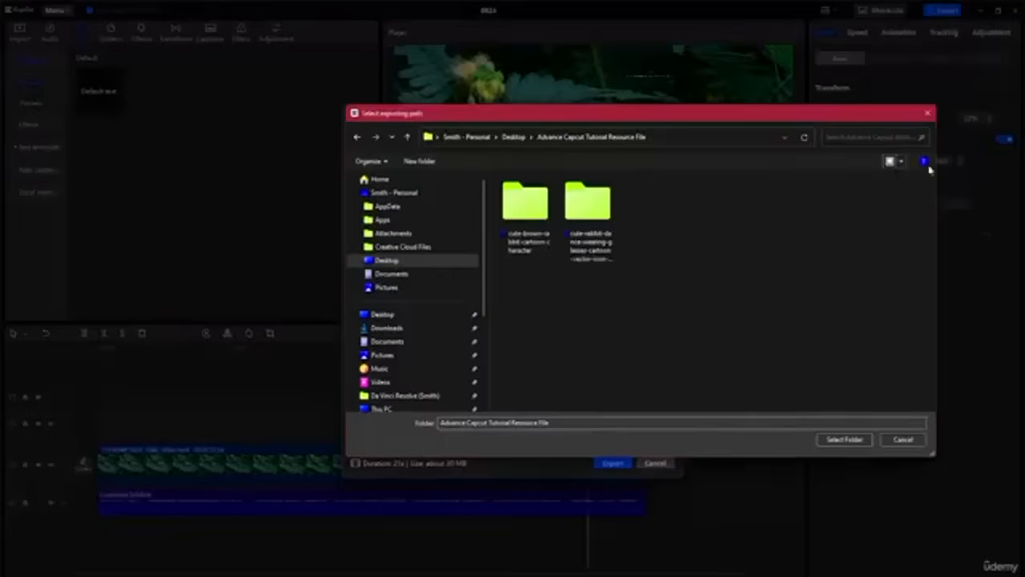
pyautogui.click(845, 440)
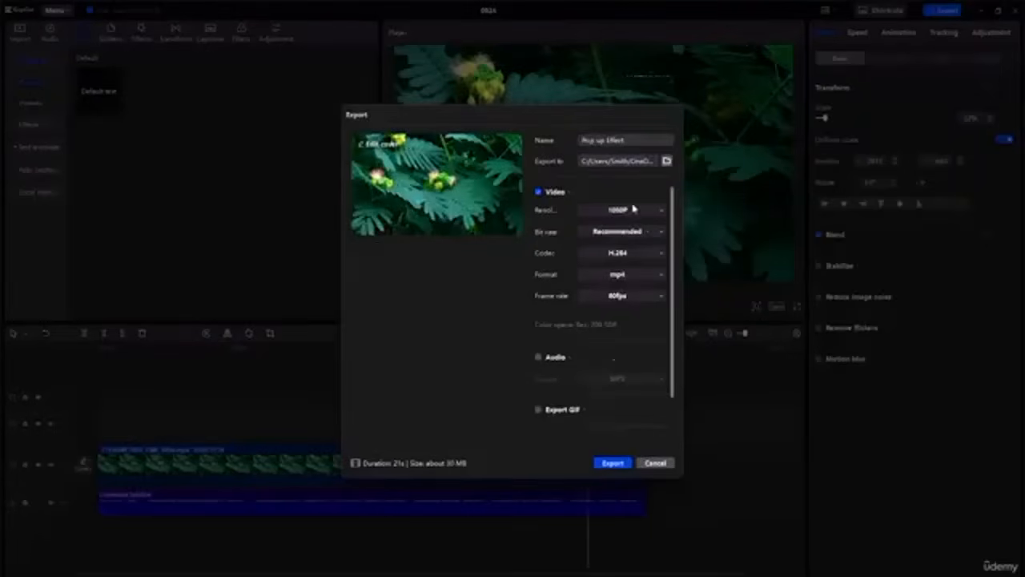
# Enable separate audio export in MP3 format and review the video export settings
pyautogui.scroll(-1, 598, 247)
pyautogui.scroll(1, 598, 247)
pyautogui.click(538, 359)
pyautogui.scroll(-1, 605, 358)
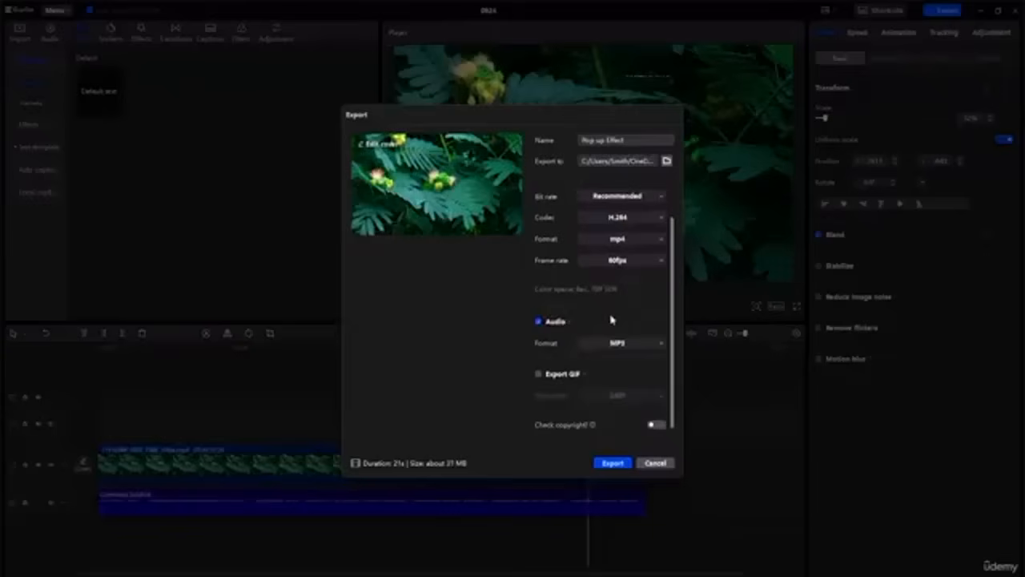
pyautogui.click(655, 346)
pyautogui.click(656, 346)
pyautogui.scroll(1, 620, 358)
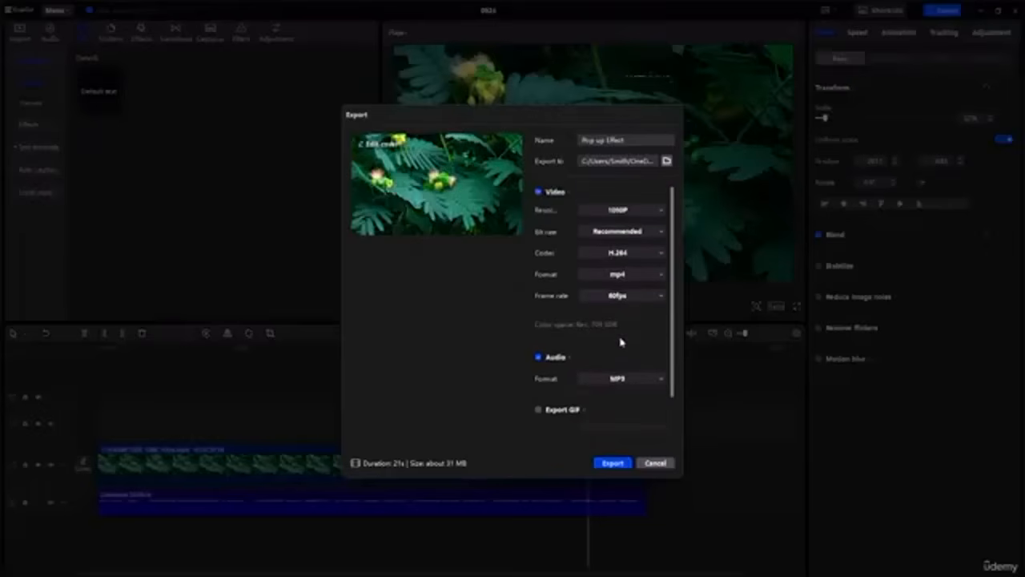
# Turn on the copyright check for the export
pyautogui.scroll(-1, 625, 224)
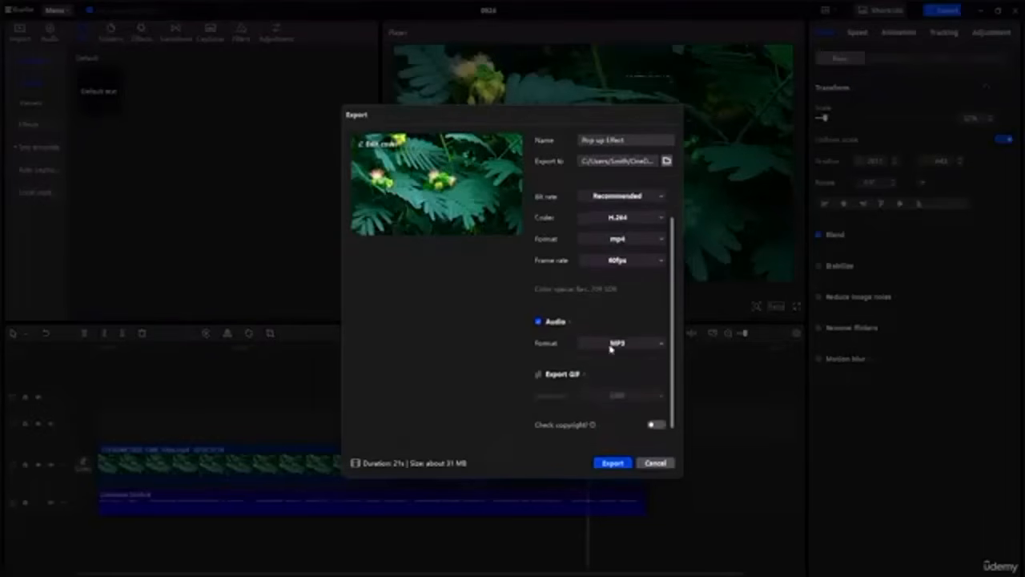
pyautogui.click(656, 425)
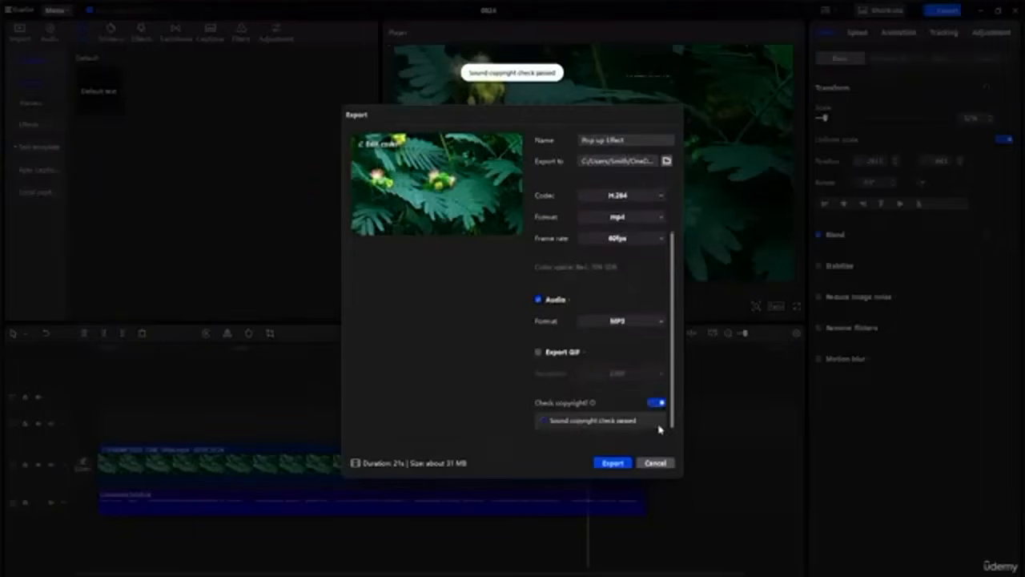
pyautogui.scroll(1, 614, 364)
pyautogui.scroll(-1, 614, 365)
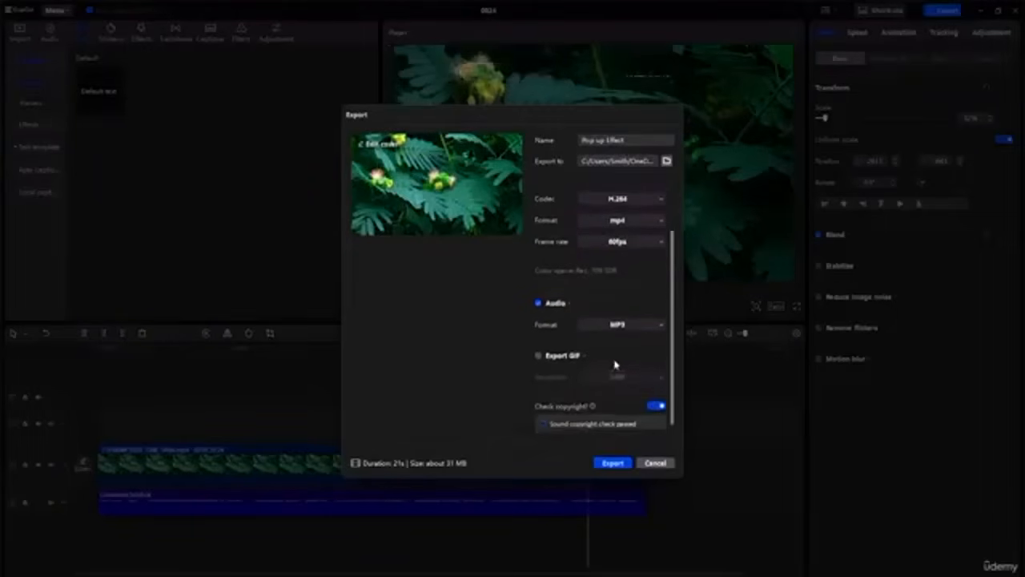
# Review the video, audio and copyright export settings and check the available video formats, keeping mp4
pyautogui.scroll(-1, 615, 365)
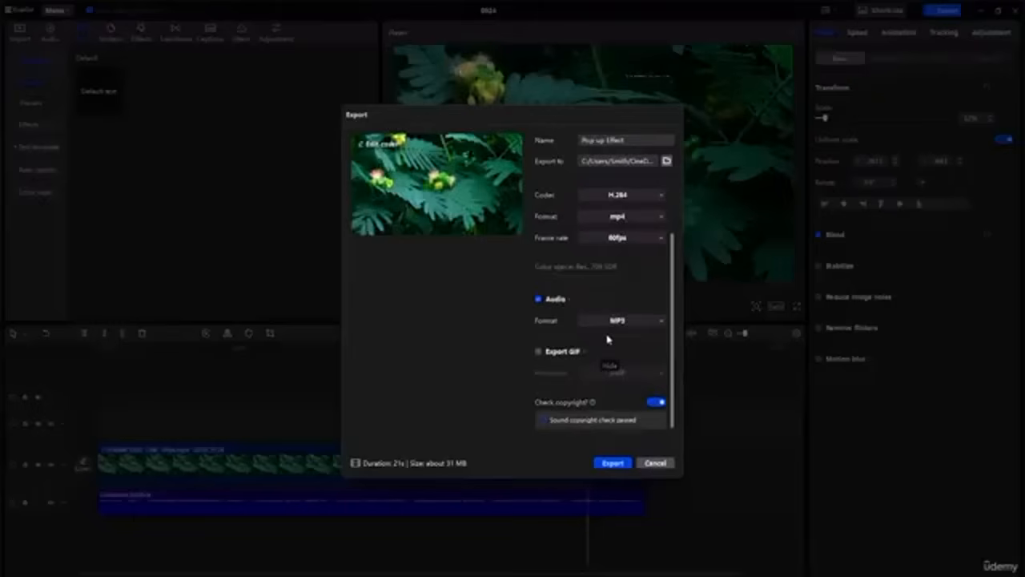
pyautogui.scroll(3, 597, 332)
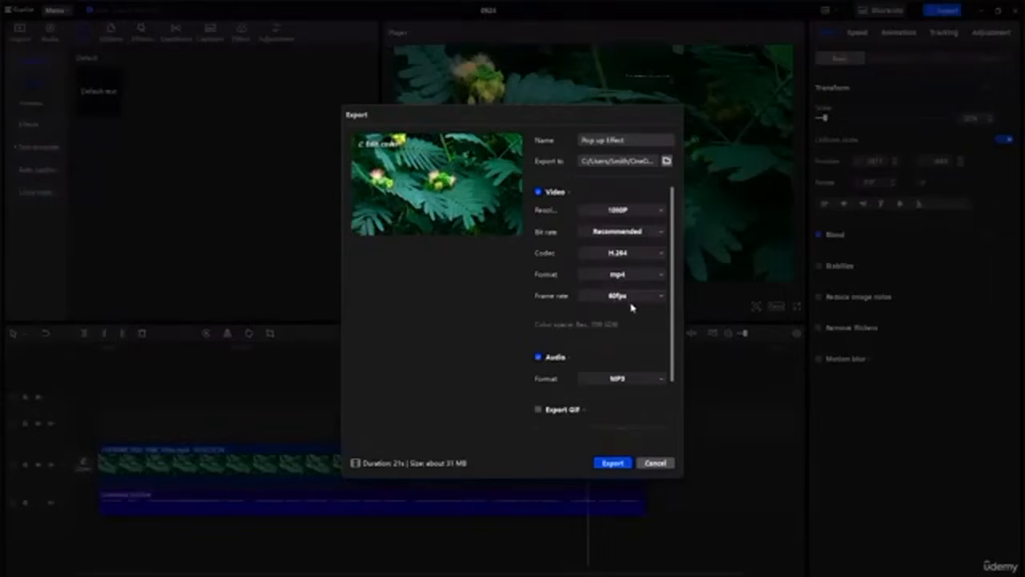
pyautogui.click(649, 281)
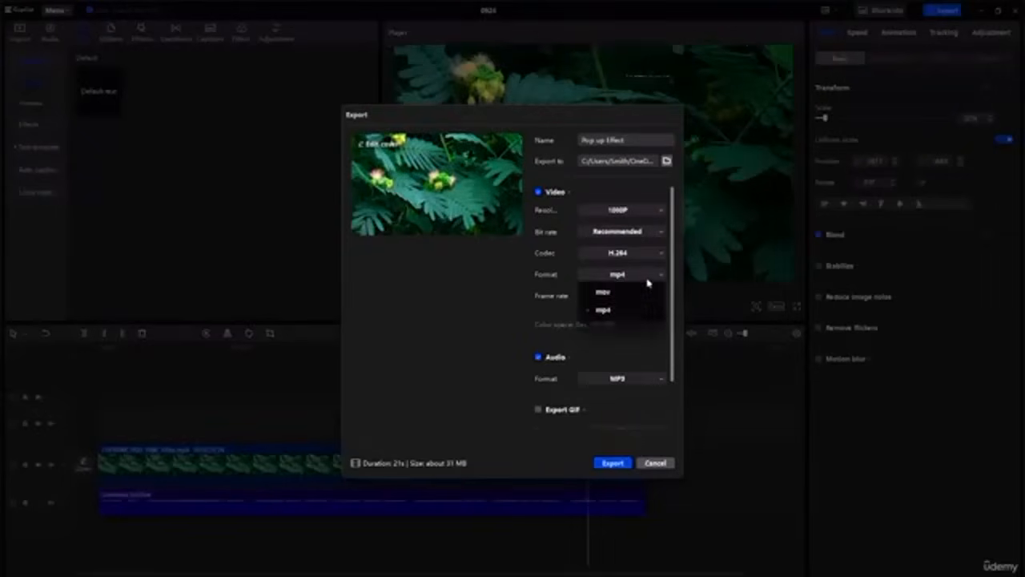
pyautogui.click(647, 276)
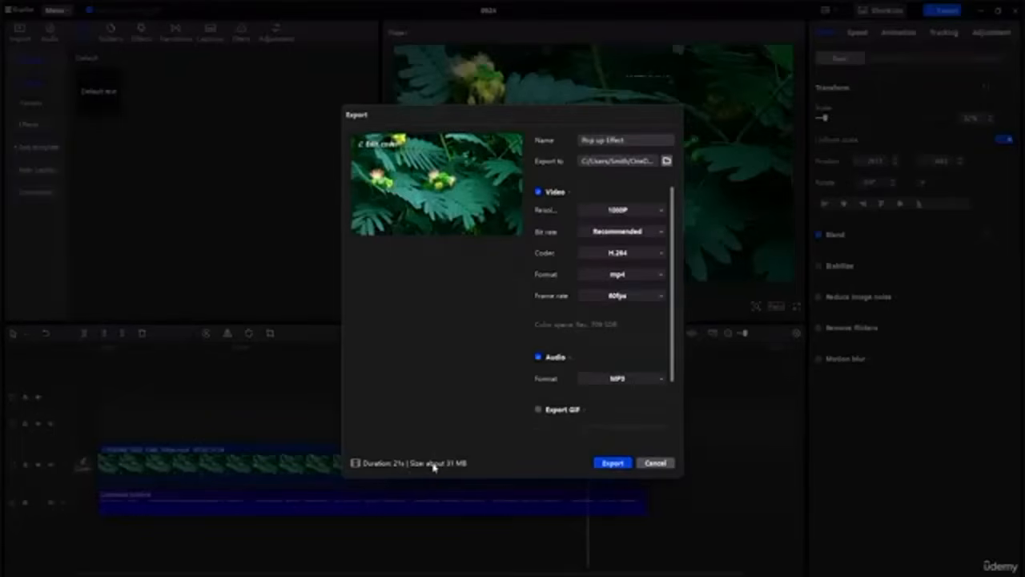
# Open the cover design editor from the export settings and exit it without saving changes
pyautogui.click(387, 146)
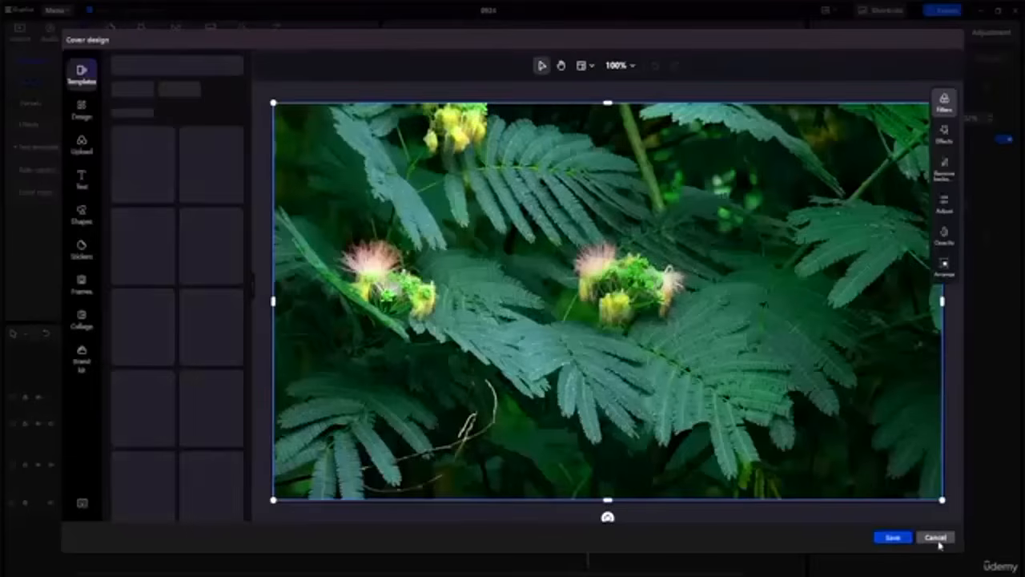
pyautogui.click(937, 540)
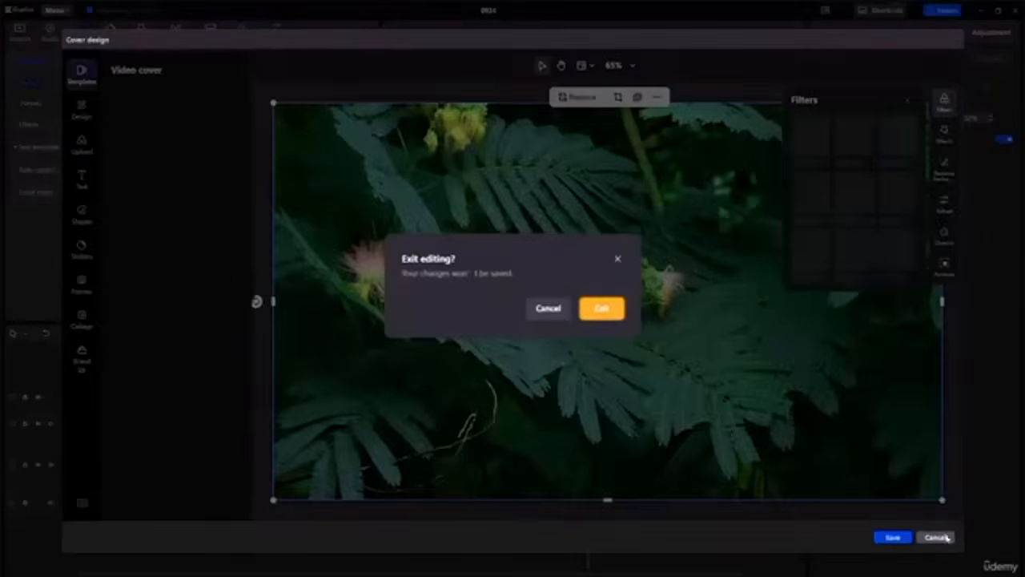
pyautogui.click(598, 314)
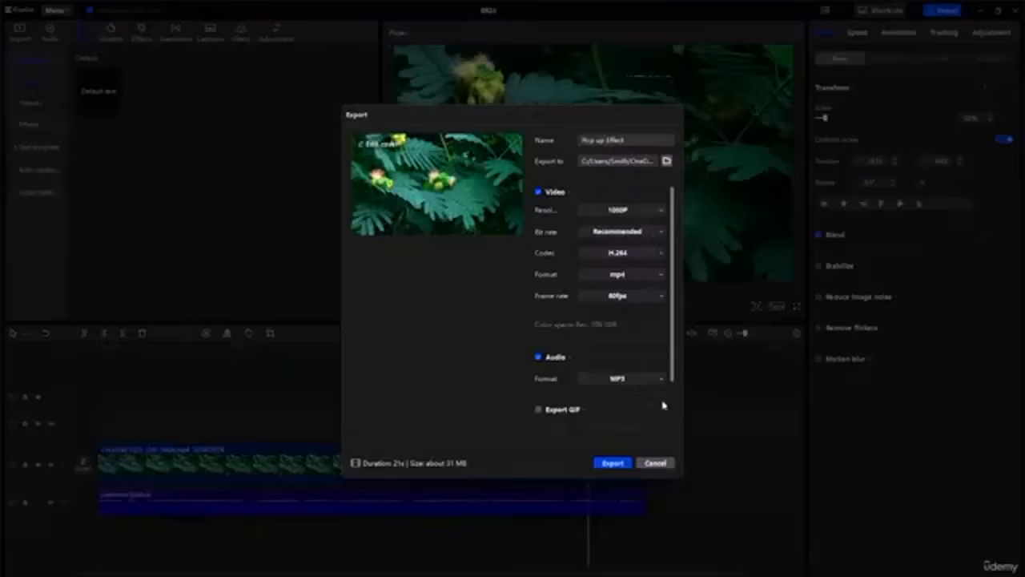
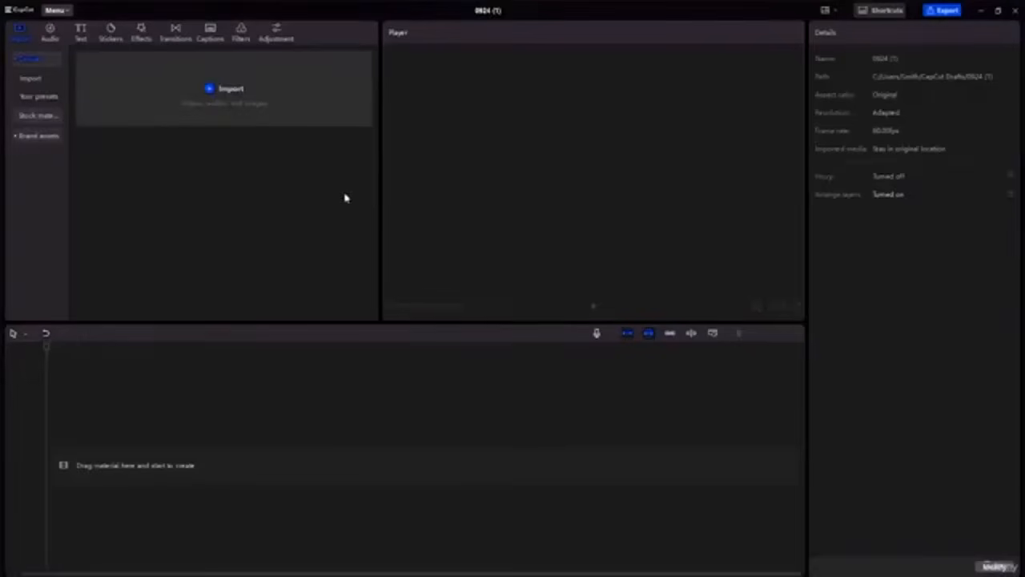
# Import nine consecutive video clips from the Advance Capcut Tutorial Resource File folder into the empty project, leaving out the folders and images
pyautogui.click(217, 90)
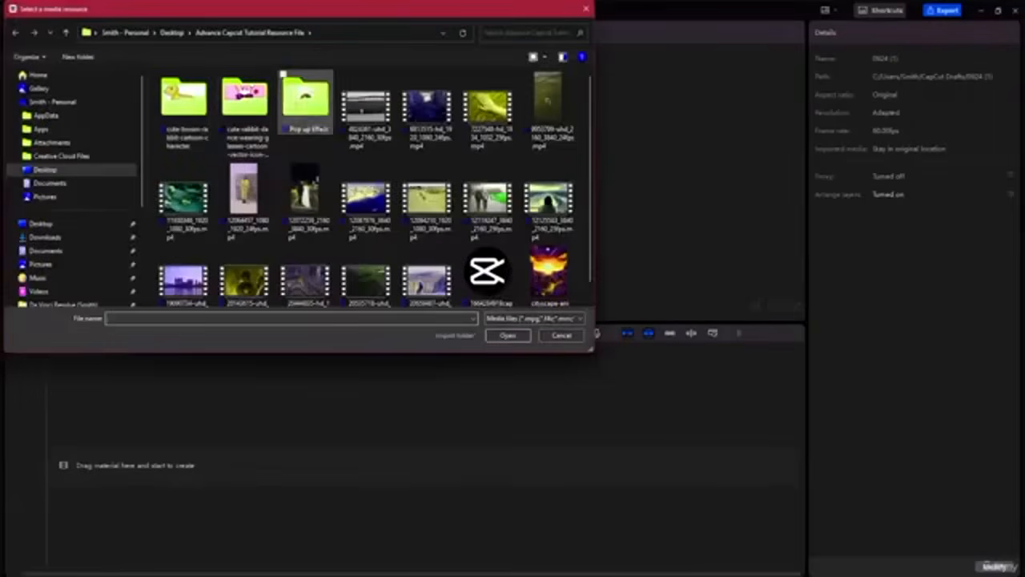
pyautogui.keyDown('shift'); pyautogui.click(368, 126); pyautogui.keyUp('shift')
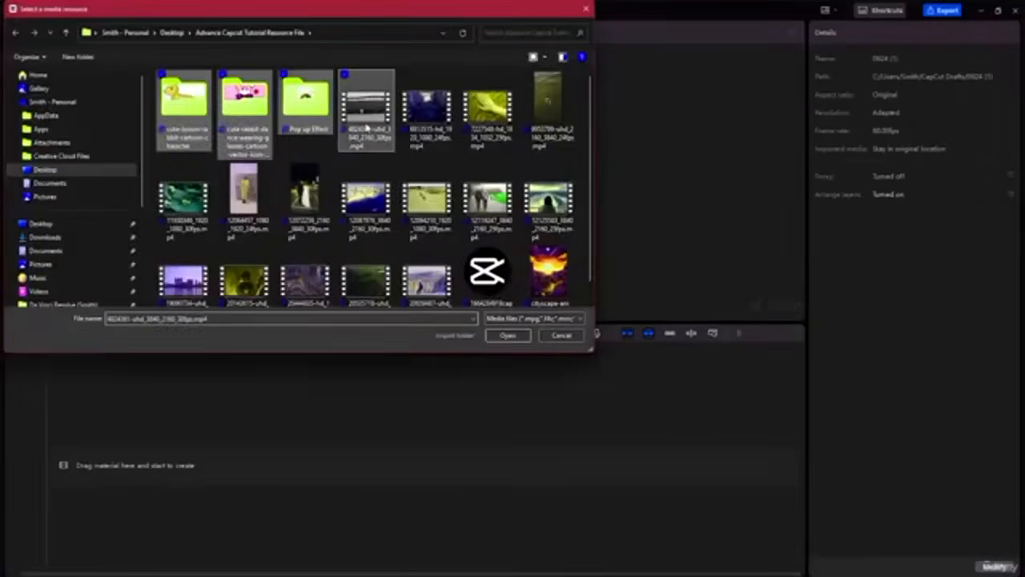
pyautogui.click(427, 121)
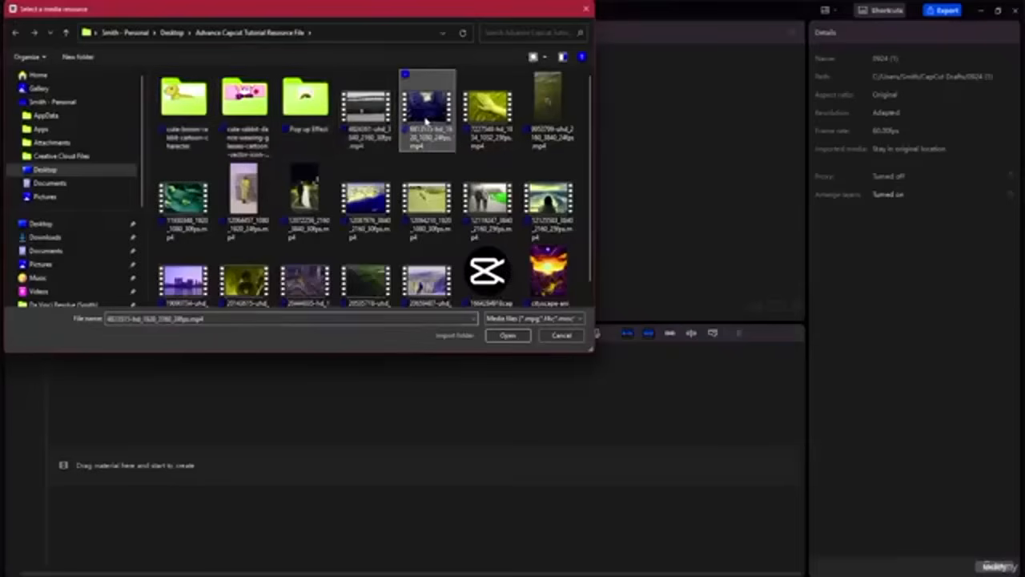
pyautogui.keyDown('ctrl'); pyautogui.click(364, 124); pyautogui.keyUp('ctrl')
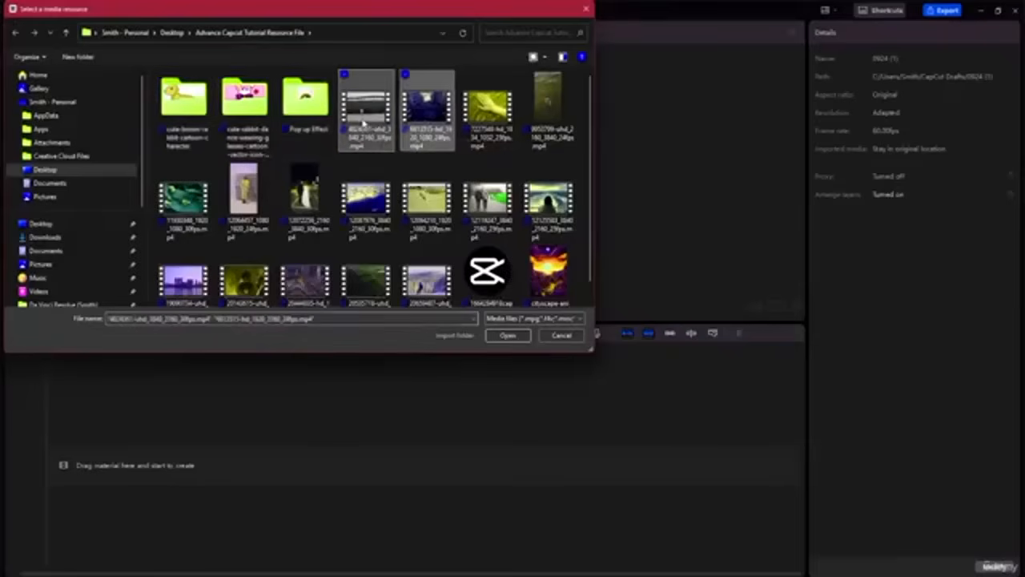
pyautogui.scroll(-1, 369, 171)
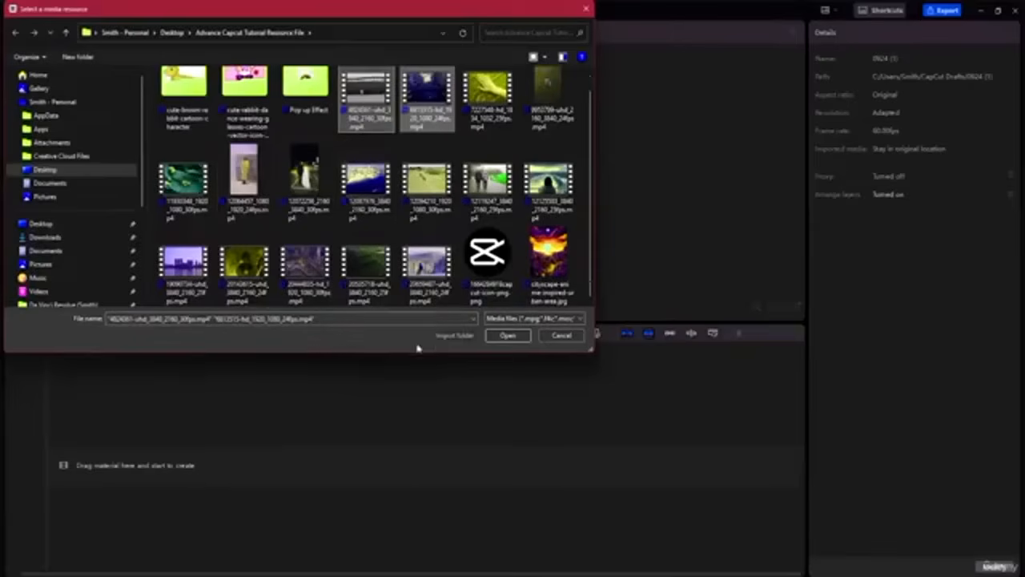
pyautogui.keyDown('shift'); pyautogui.click(490, 207); pyautogui.keyUp('shift')
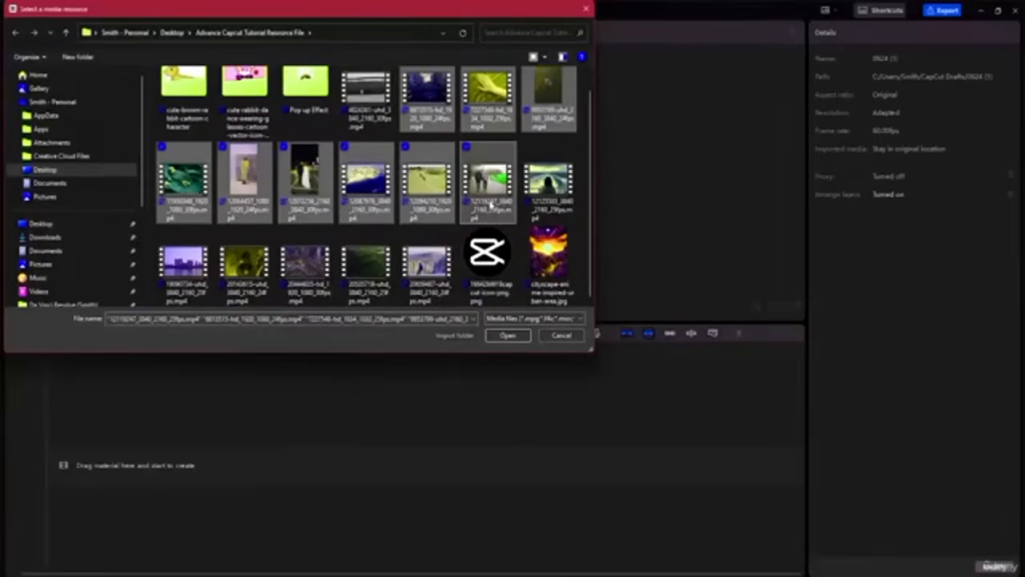
pyautogui.click(507, 335)
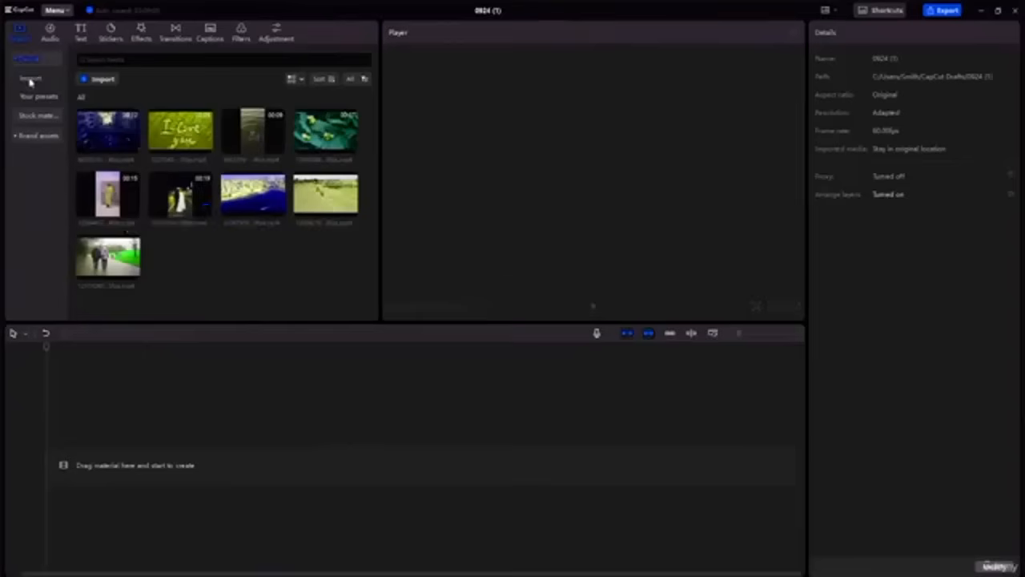
# Browse the Trending stock materials and preview the first clip
pyautogui.click(35, 120)
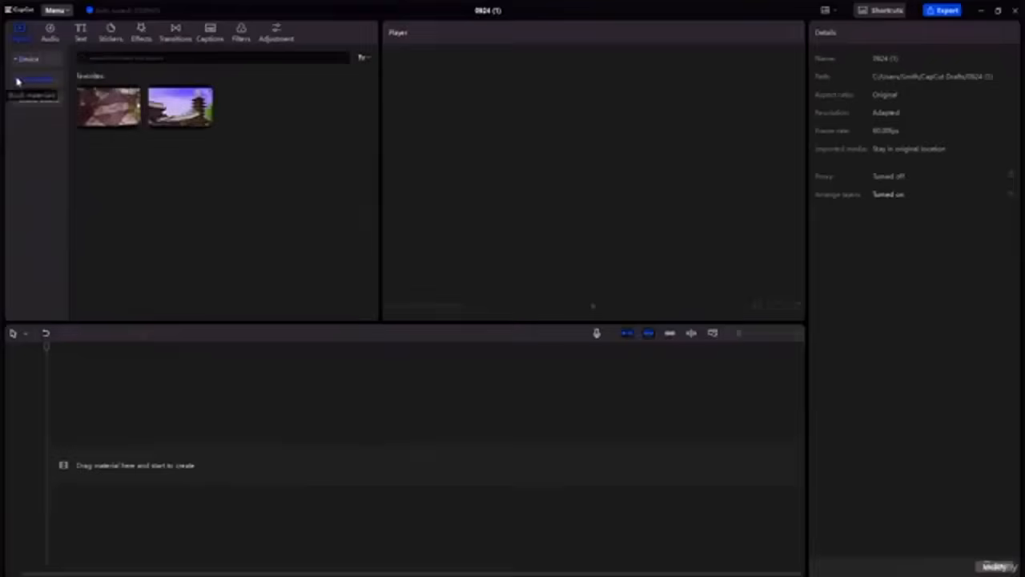
pyautogui.click(33, 117)
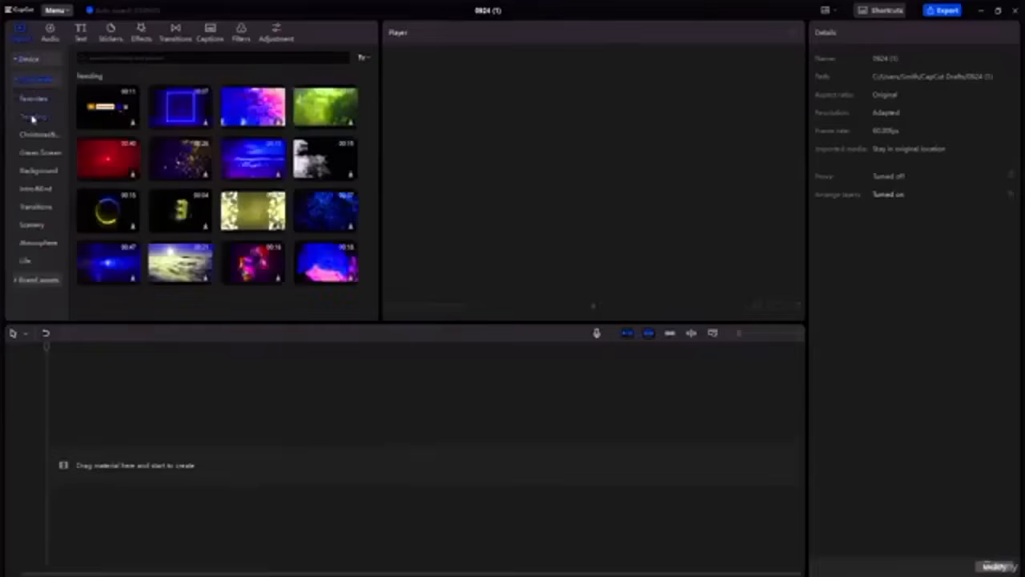
pyautogui.scroll(-5, 166, 198)
pyautogui.click(120, 113)
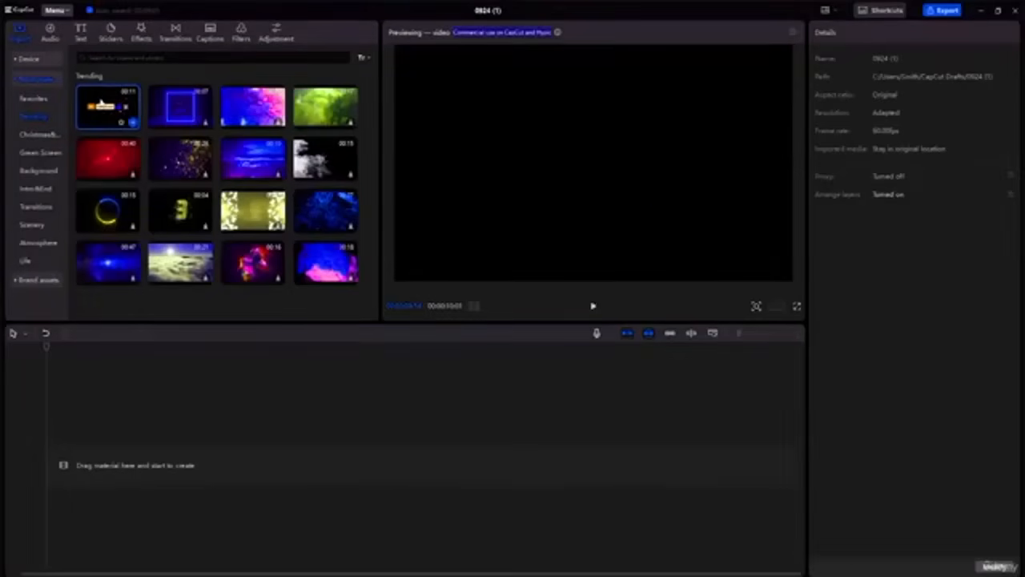
# Place the imported vertical clip of the couple at night at the start of the empty timeline and select it
pyautogui.click(24, 60)
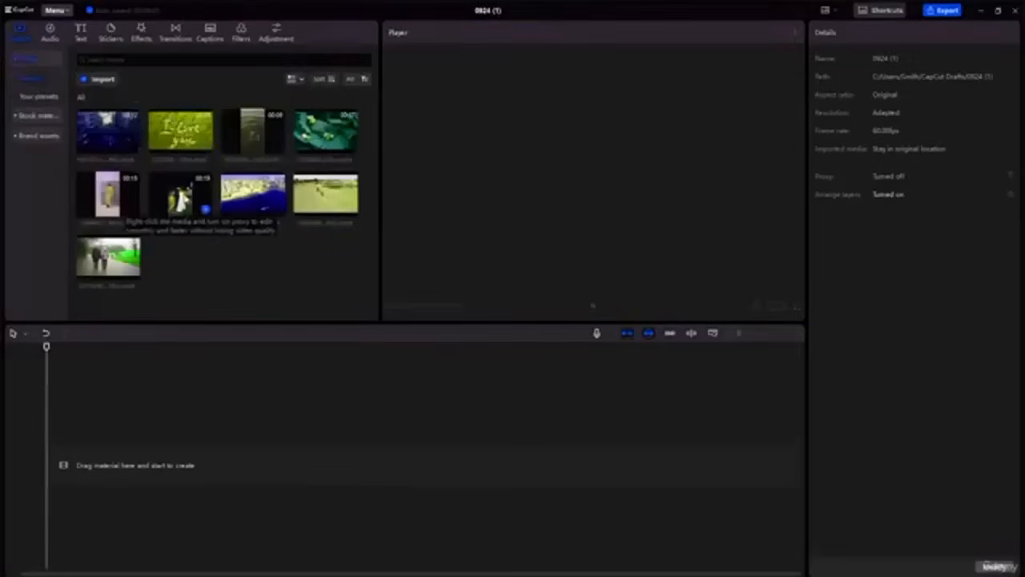
pyautogui.moveTo(193, 204); pyautogui.dragTo(109, 468)
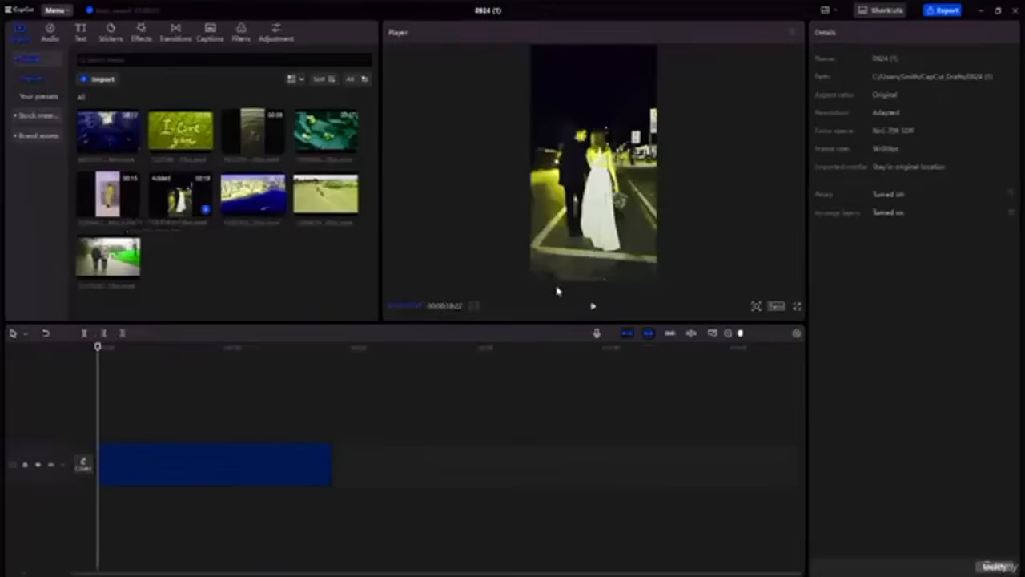
pyautogui.click(149, 453)
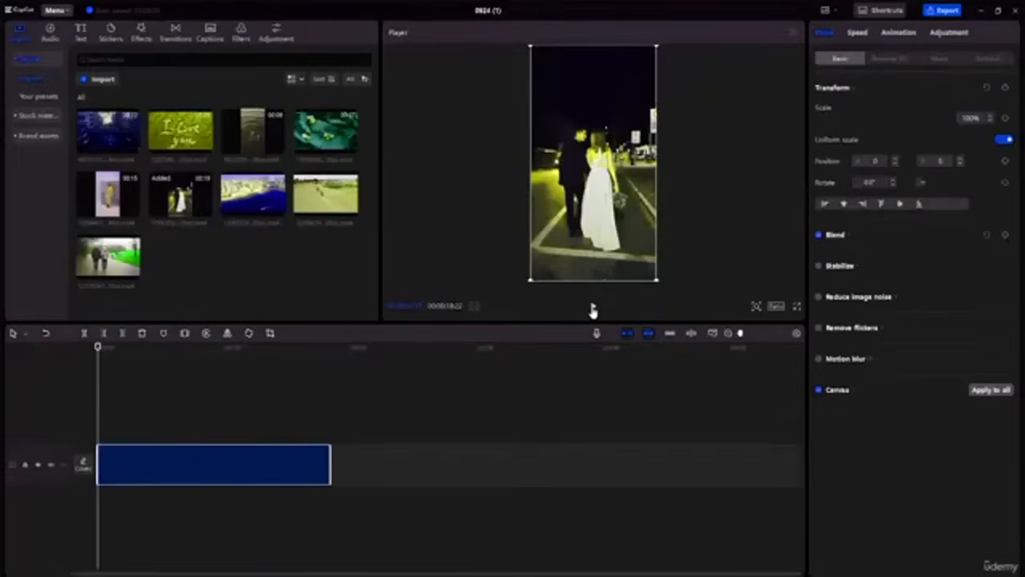
# Play the couple's clip through to the end and return the playhead to its start
pyautogui.click(593, 306)
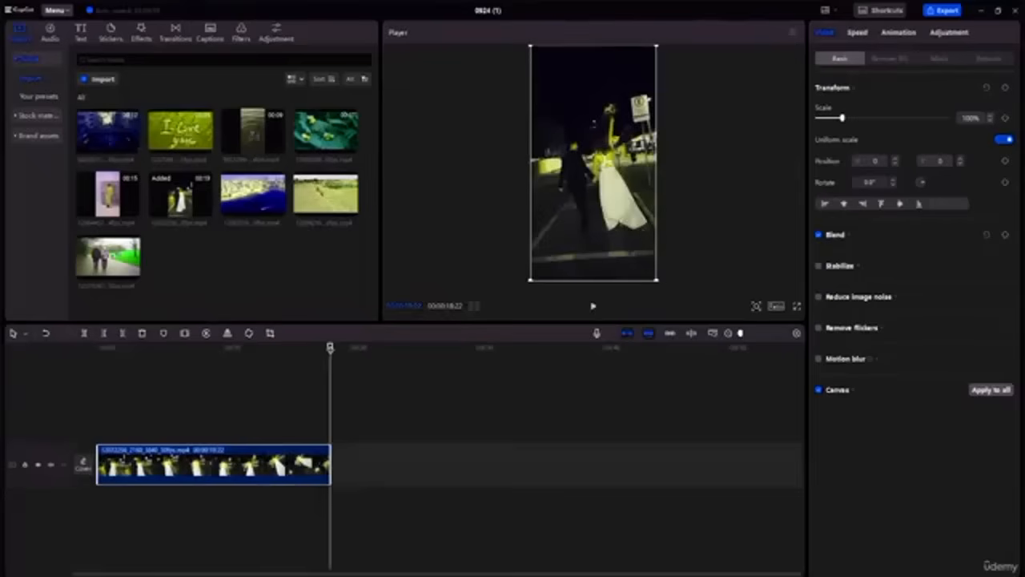
pyautogui.moveTo(330, 347); pyautogui.dragTo(4, 359)
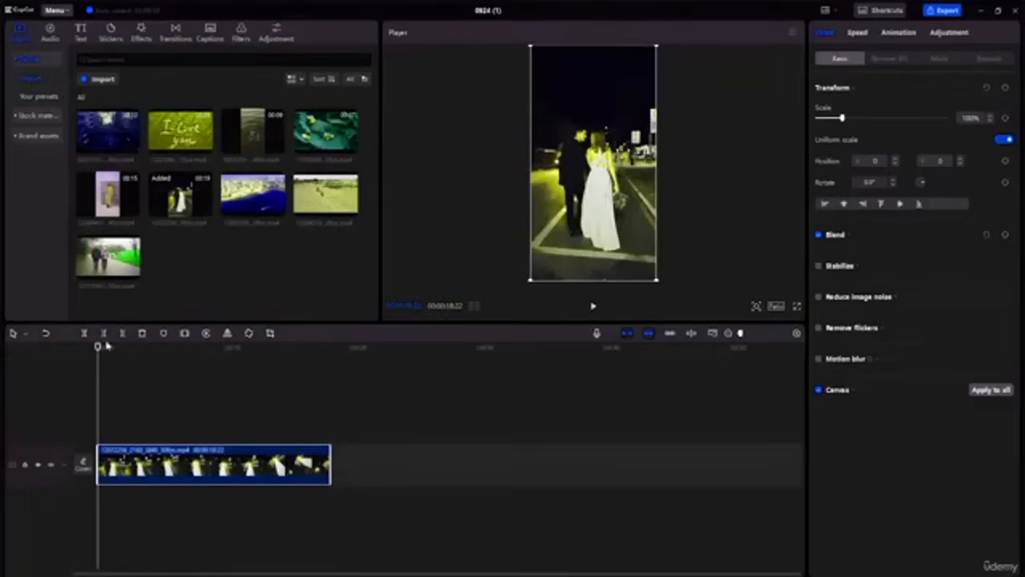
# Add scale keyframes to the clip just after its start and at about 3 seconds
pyautogui.moveTo(99, 347); pyautogui.dragTo(102, 348)
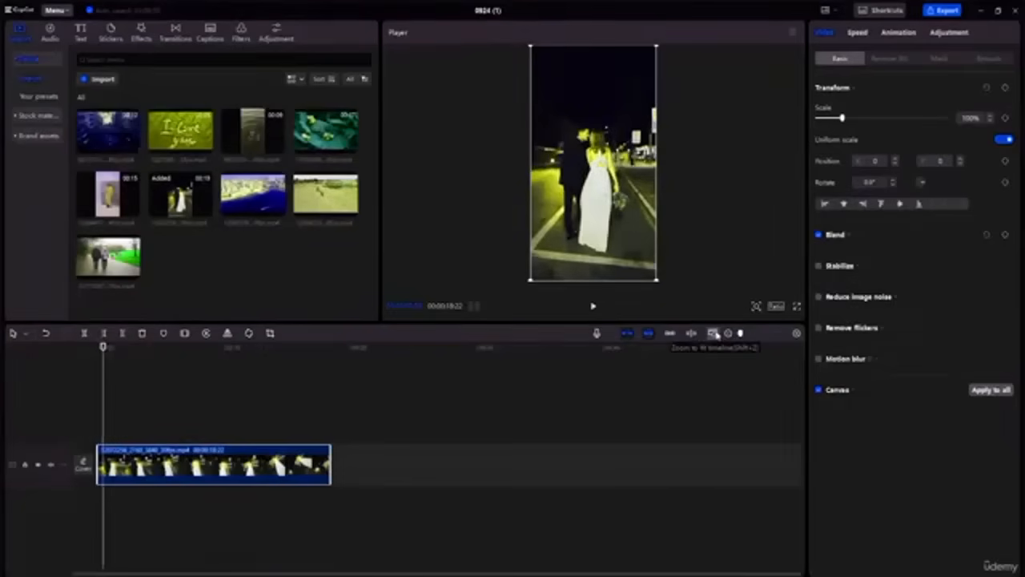
pyautogui.click(714, 334)
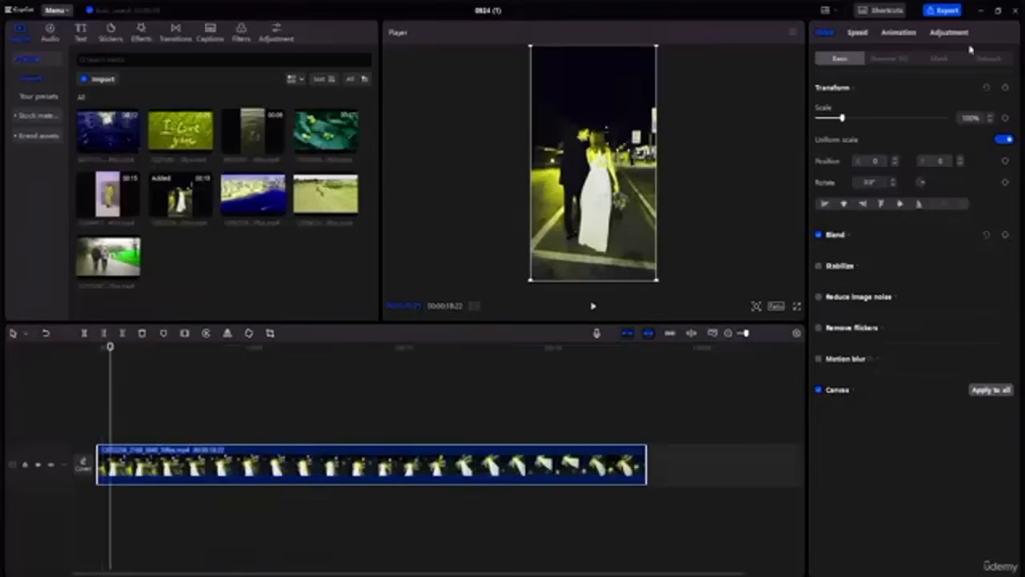
pyautogui.click(1006, 119)
pyautogui.moveTo(110, 347); pyautogui.dragTo(184, 349)
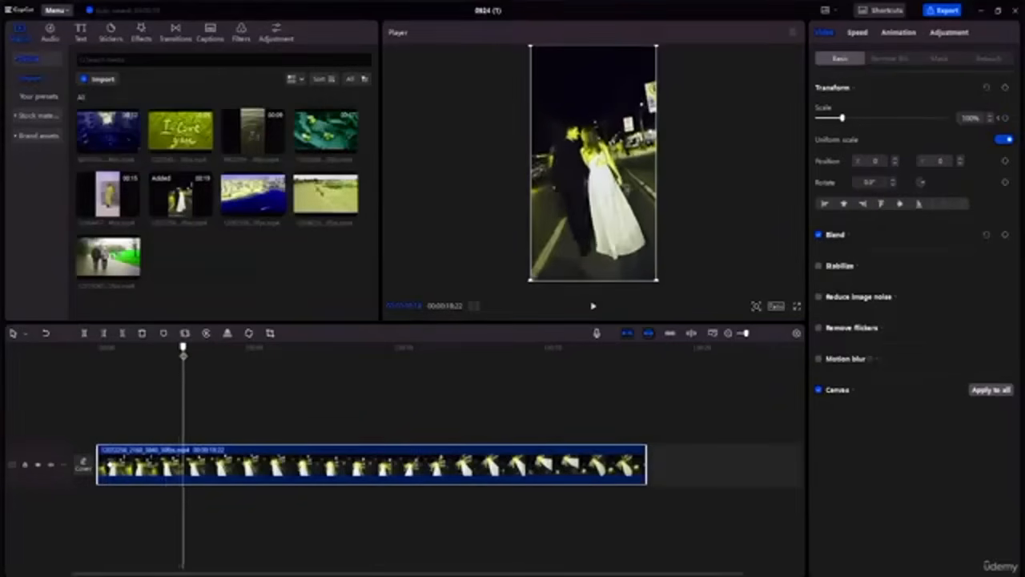
pyautogui.click(1004, 118)
# Add position keyframes at the same two points as the scale keyframes, near the start and at about 3 seconds
pyautogui.moveTo(185, 350); pyautogui.dragTo(109, 351)
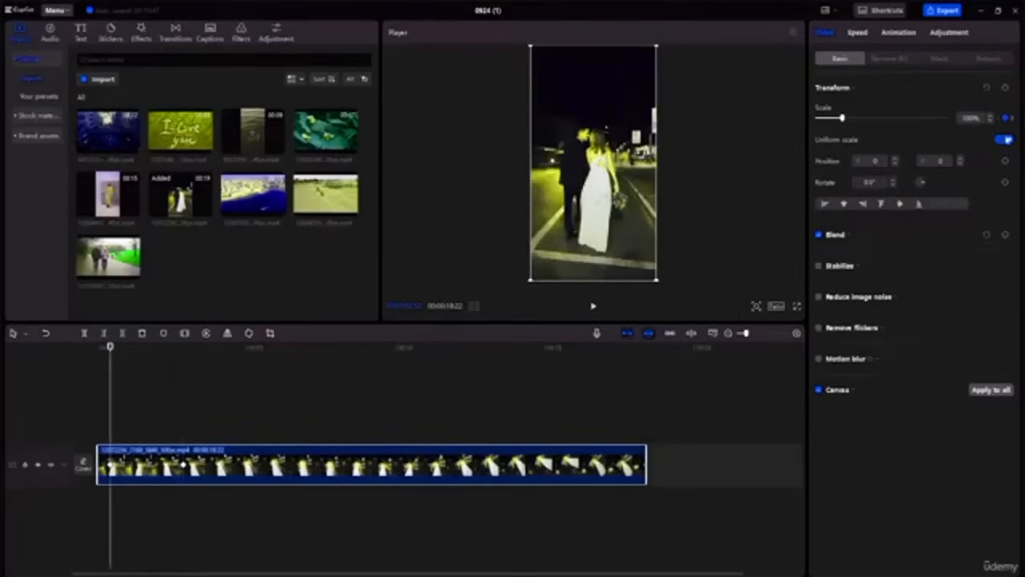
pyautogui.click(1005, 161)
pyautogui.moveTo(110, 351); pyautogui.dragTo(183, 366)
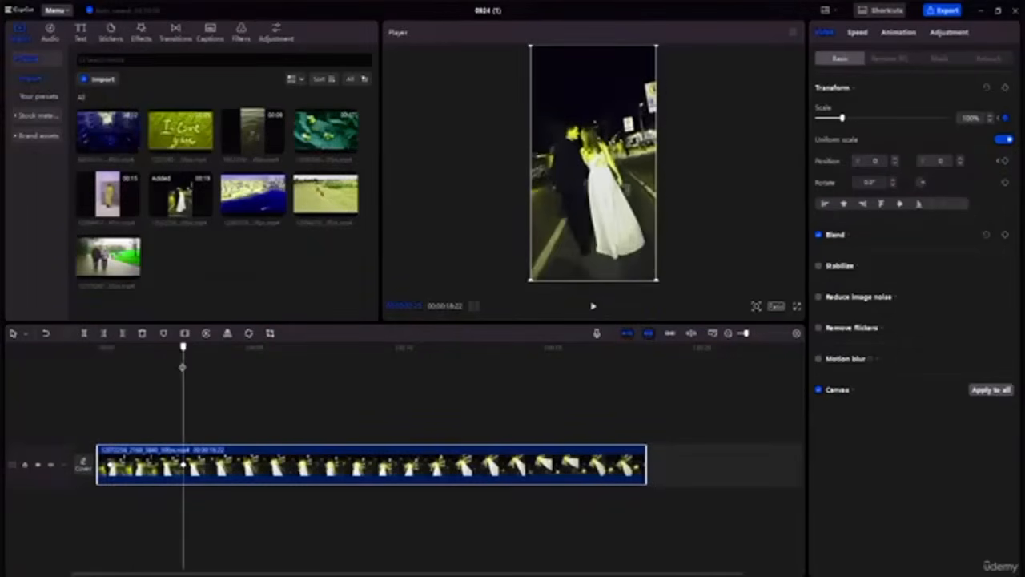
pyautogui.click(1005, 161)
# Add scale and position keyframes at about 16.5 seconds and again at about 18 seconds, just before the clip's end
pyautogui.moveTo(185, 348); pyautogui.dragTo(589, 375)
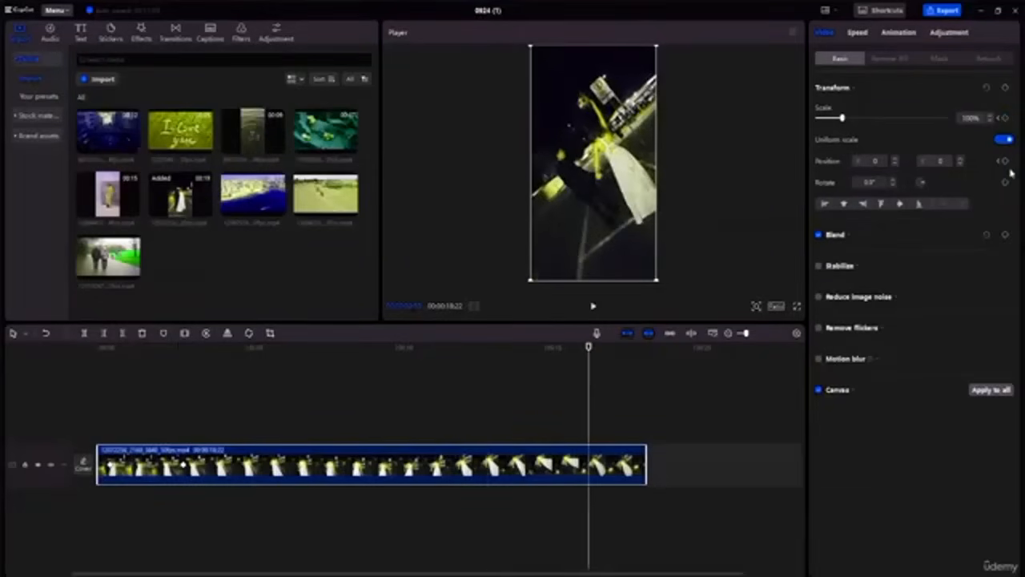
pyautogui.click(1006, 119)
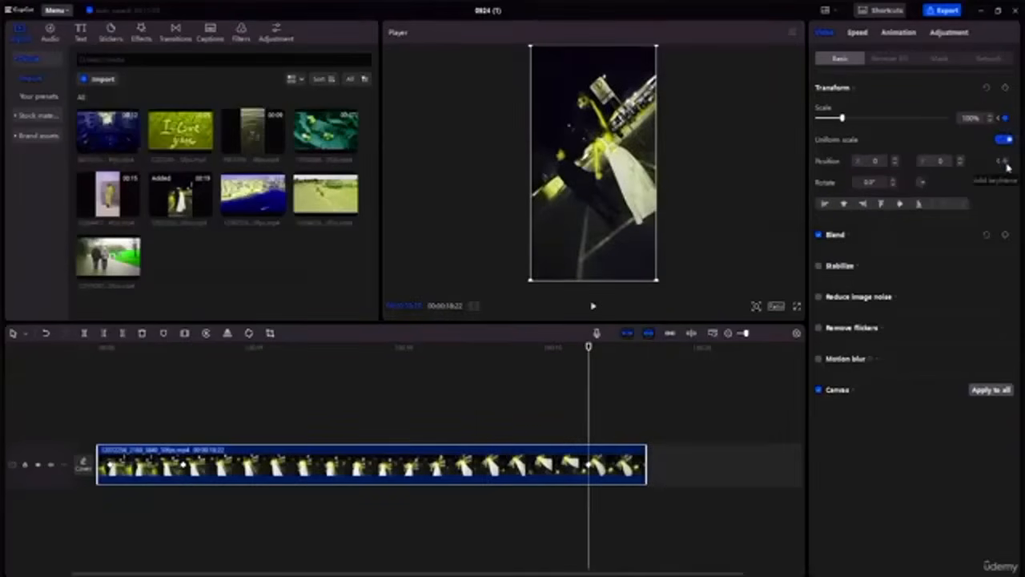
pyautogui.moveTo(590, 347); pyautogui.dragTo(640, 350)
pyautogui.click(1006, 118)
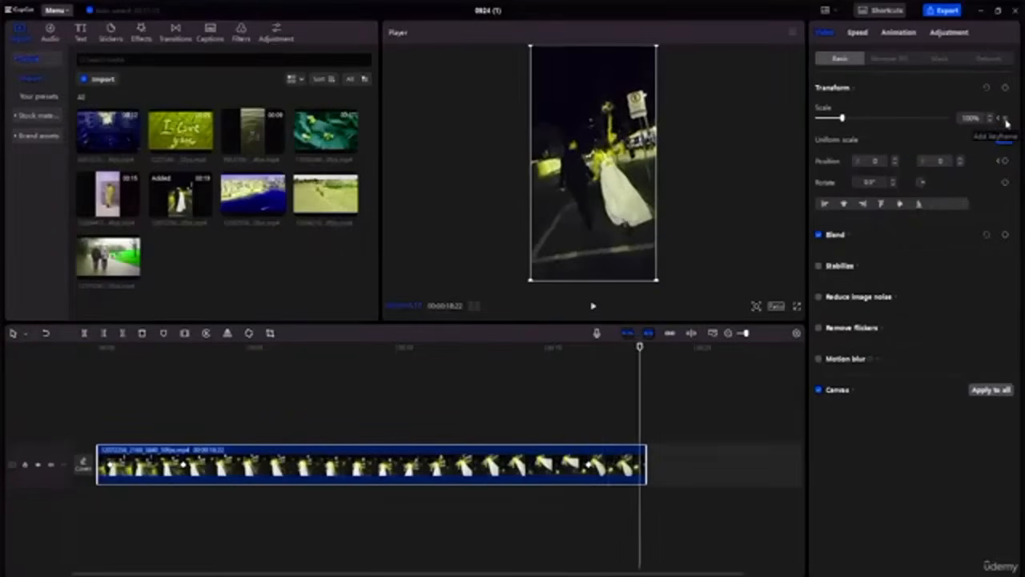
pyautogui.click(1006, 161)
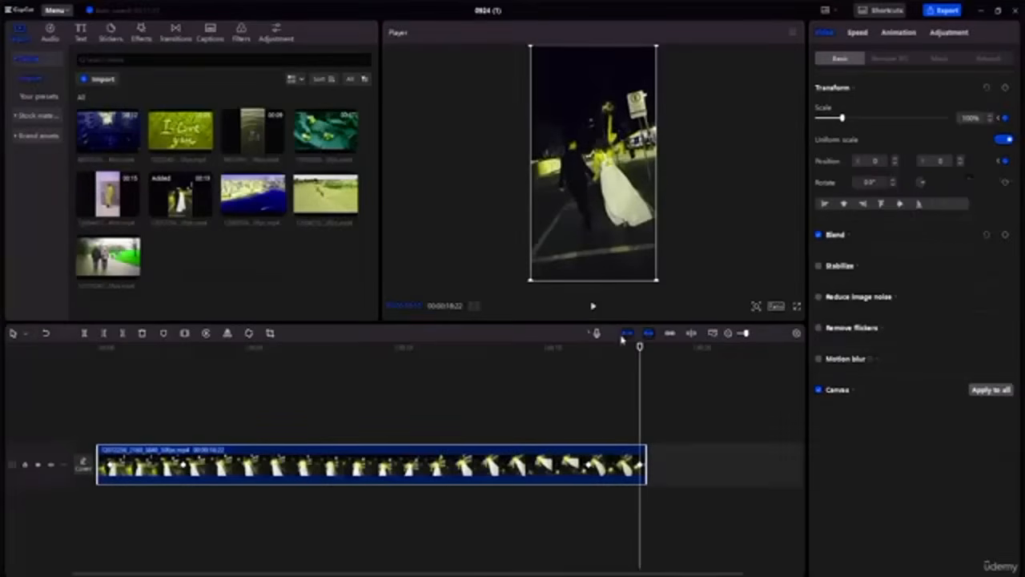
# At the 3-second keyframe, enlarge the clip to about 242% and shift it right and down to frame the couple's upper bodies
pyautogui.moveTo(641, 357); pyautogui.dragTo(16, 380)
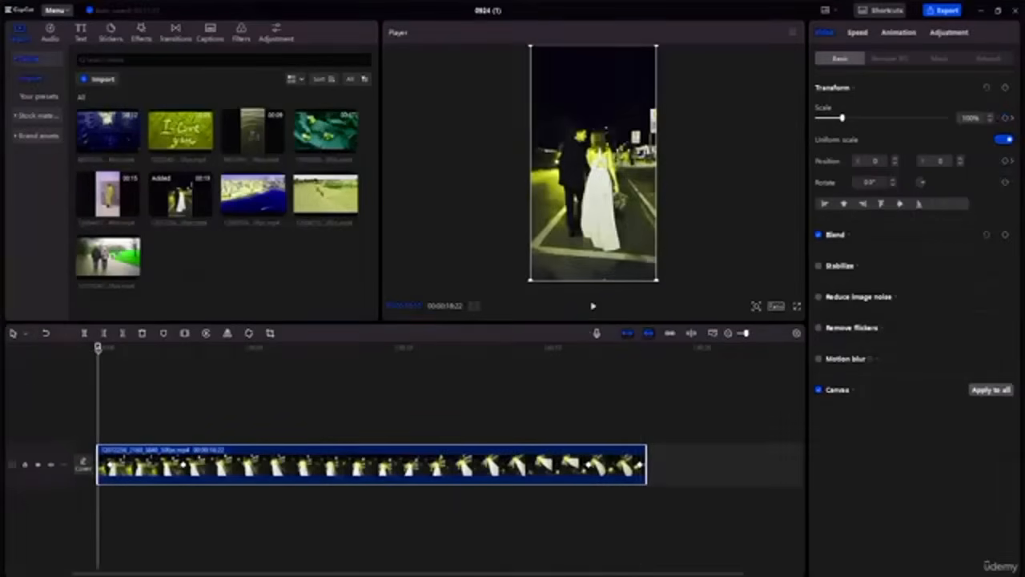
pyautogui.moveTo(98, 347); pyautogui.dragTo(184, 357)
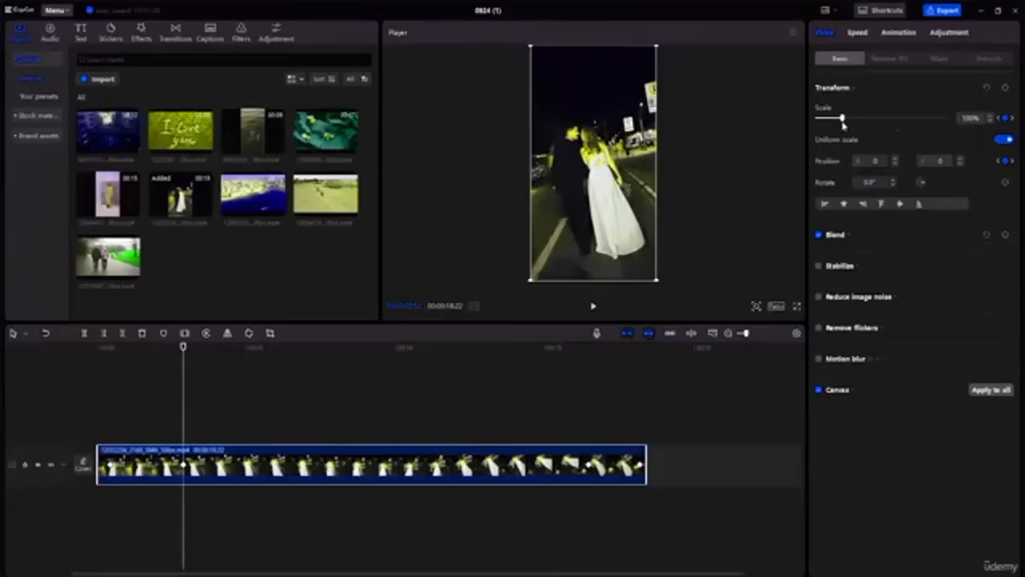
pyautogui.moveTo(842, 119); pyautogui.dragTo(858, 122)
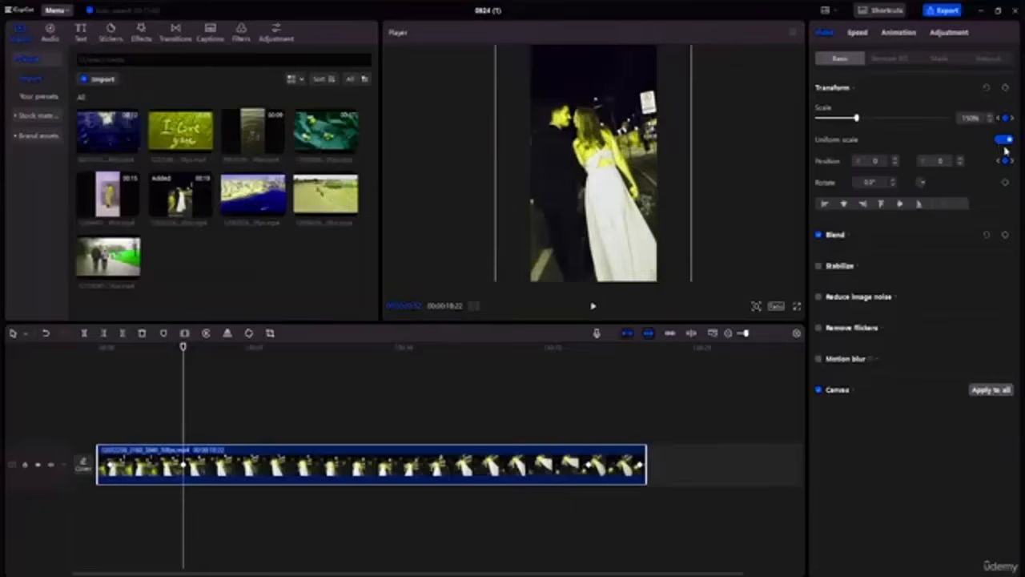
pyautogui.press('Return')
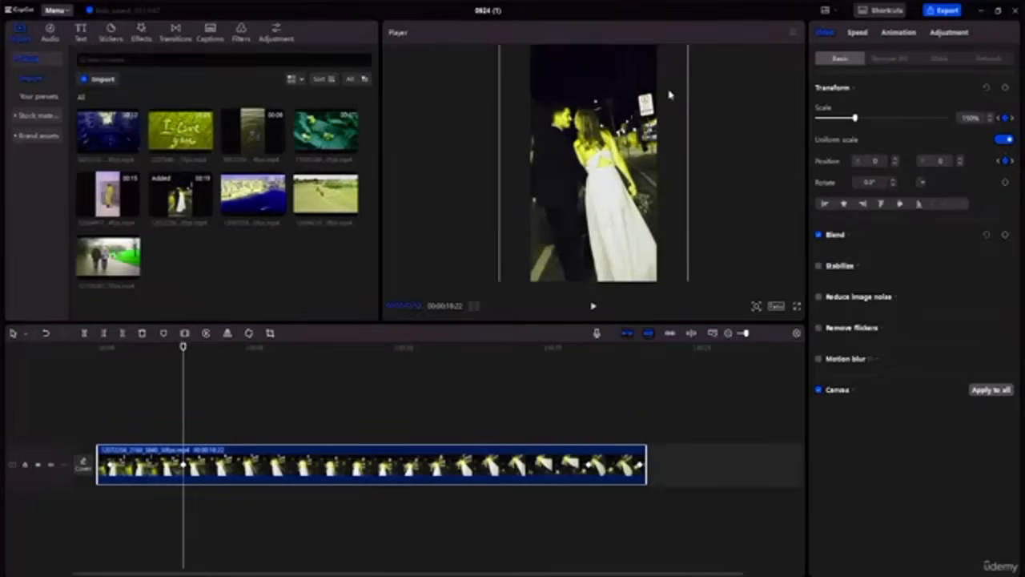
pyautogui.moveTo(572, 130); pyautogui.dragTo(583, 135)
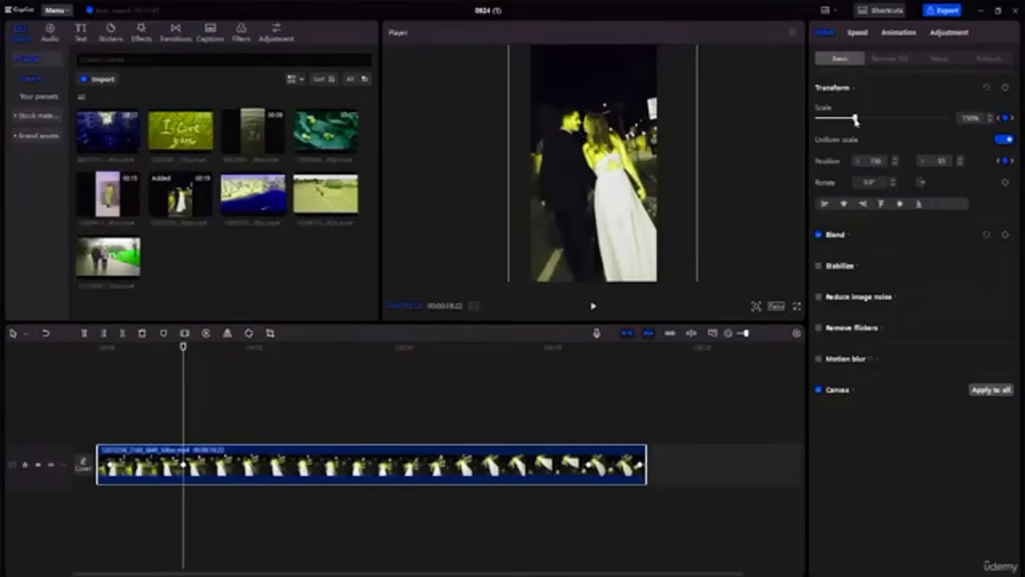
pyautogui.moveTo(855, 118); pyautogui.dragTo(861, 120)
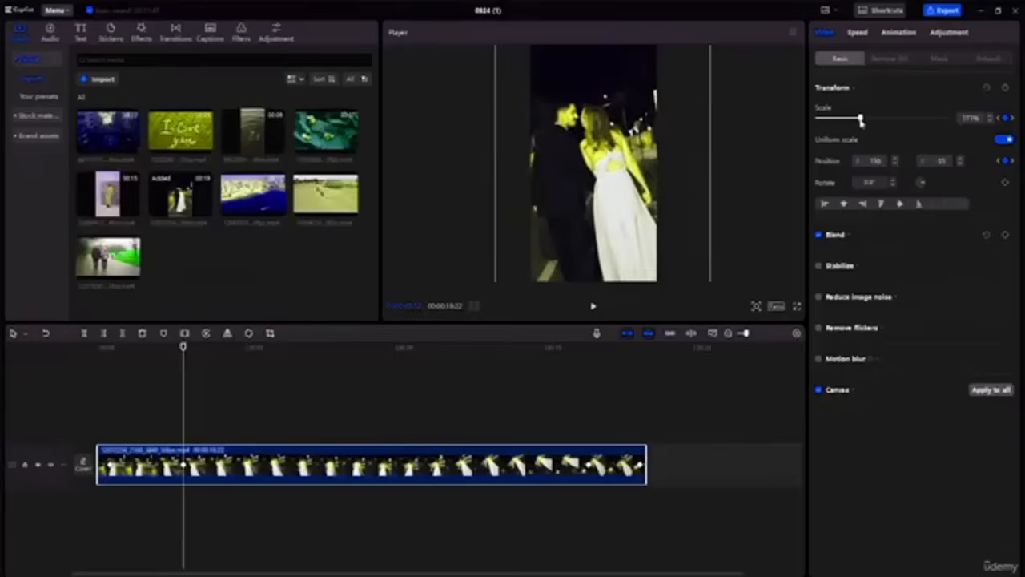
pyautogui.moveTo(604, 154); pyautogui.dragTo(615, 154)
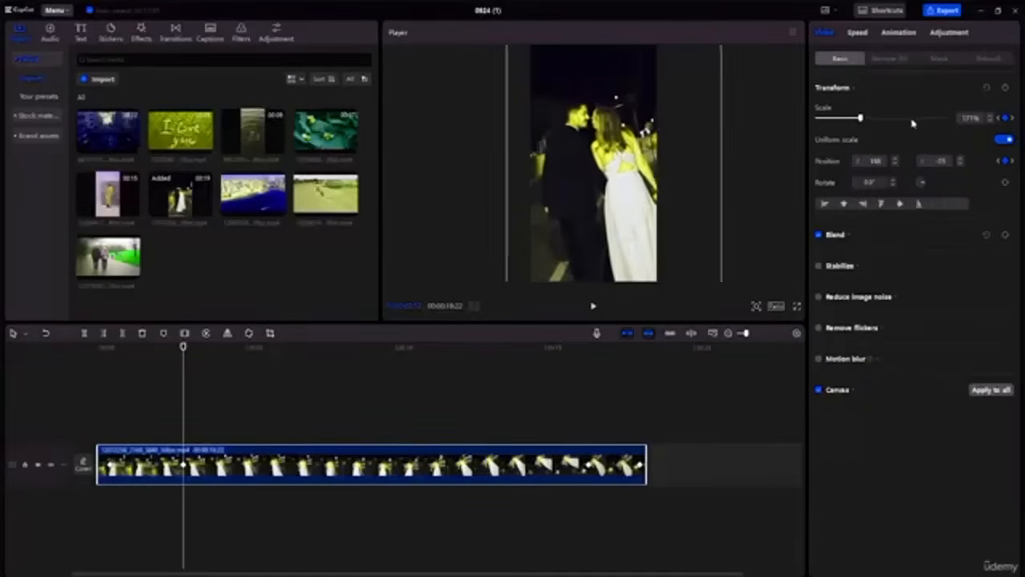
pyautogui.moveTo(861, 120); pyautogui.dragTo(876, 119)
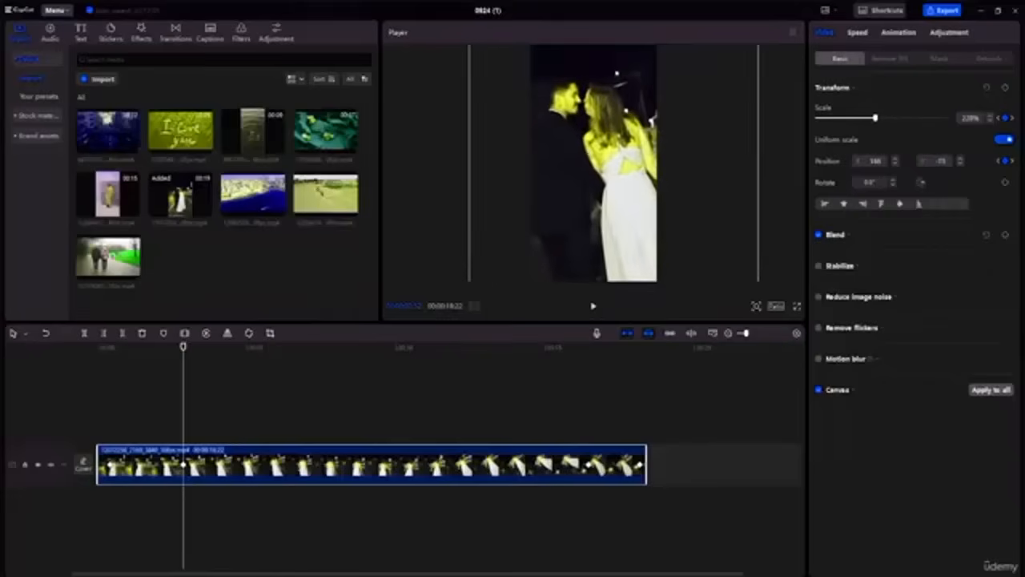
pyautogui.moveTo(591, 156); pyautogui.dragTo(598, 182)
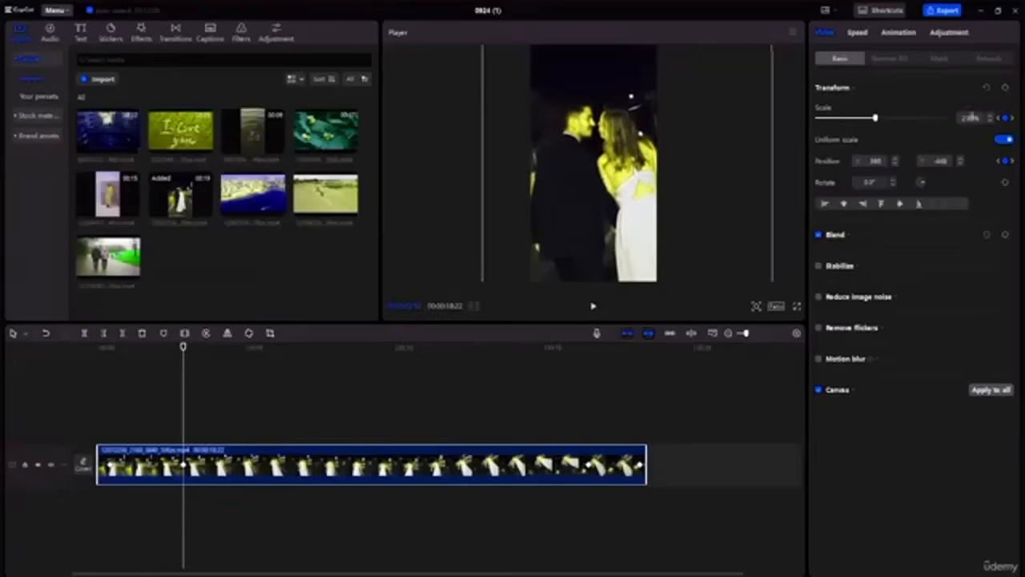
pyautogui.click(991, 115)
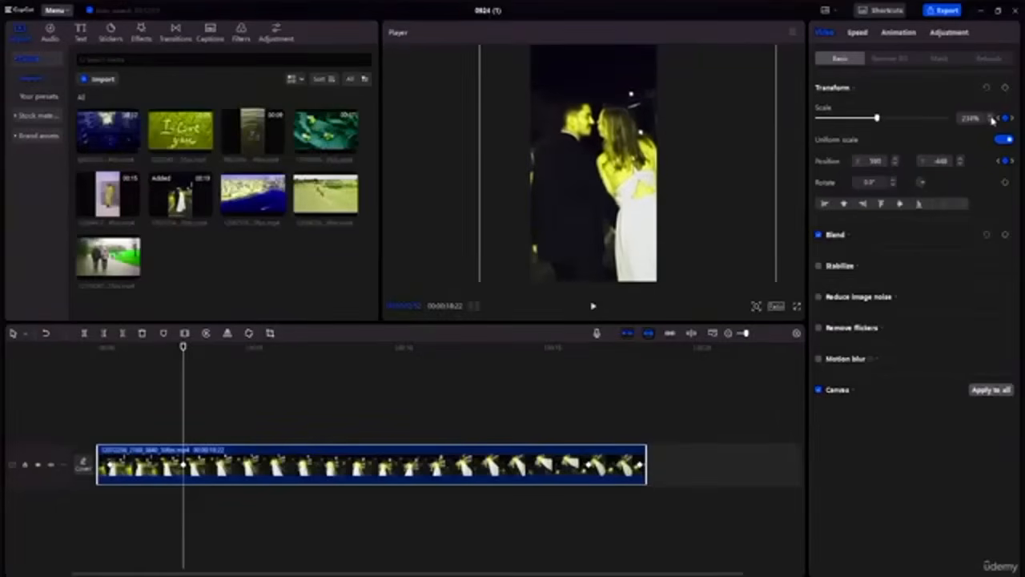
pyautogui.click(991, 117)
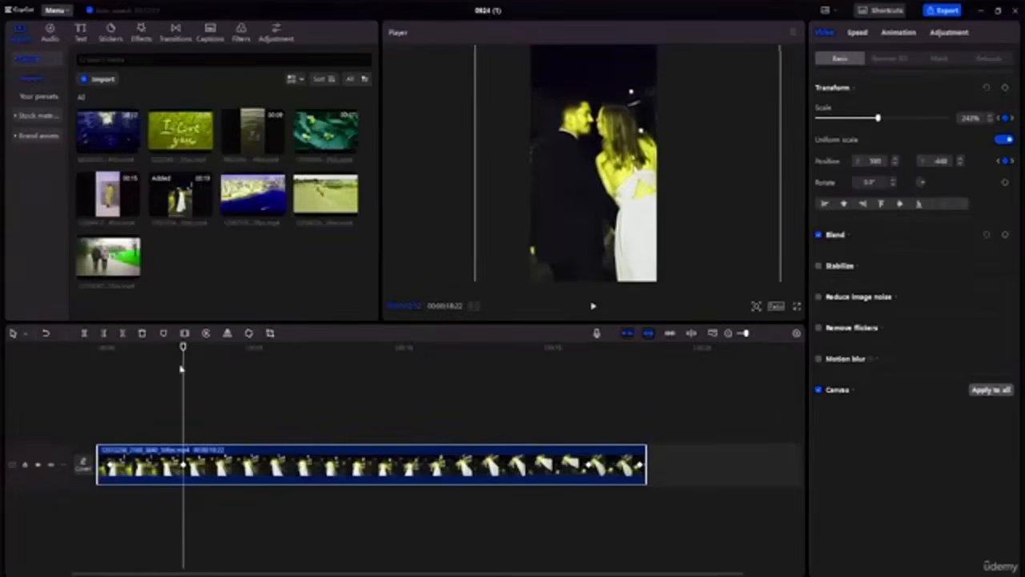
# Play the clip from its start to check the zoom-in on the couple
pyautogui.moveTo(184, 347); pyautogui.dragTo(12, 367)
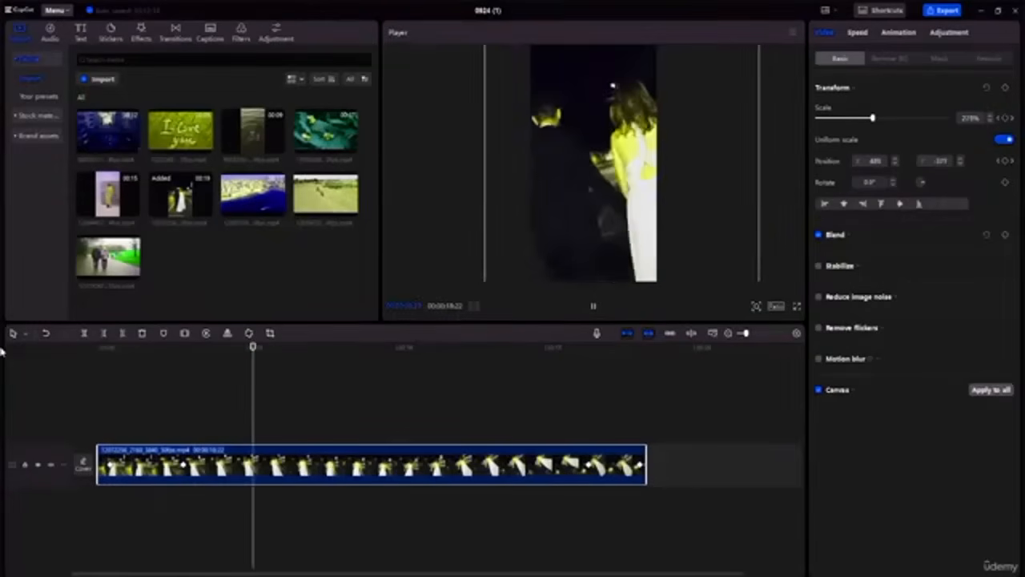
pyautogui.press('space')
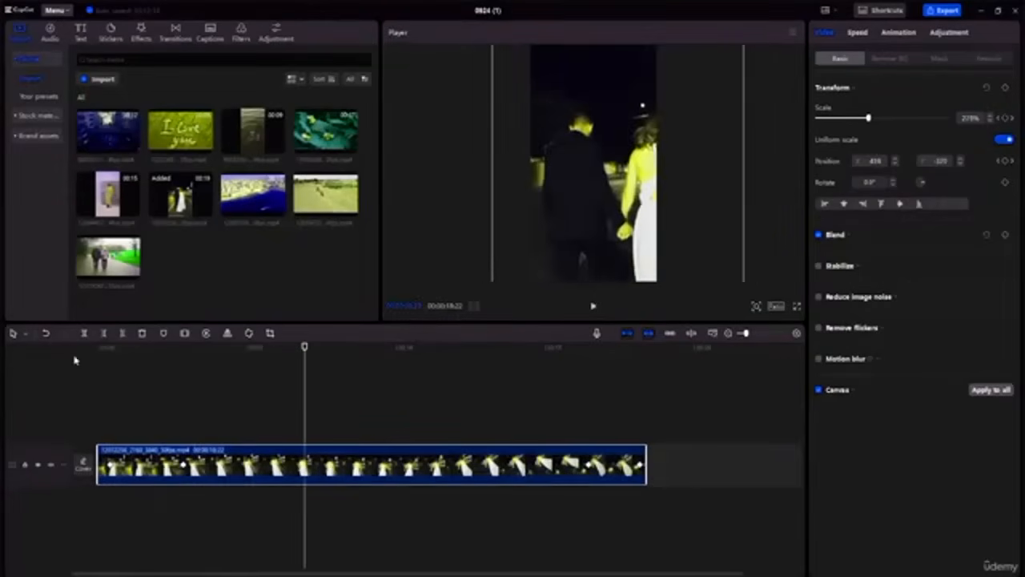
# At about 4 seconds, add scale and position keyframes that set the scale to 100% and the X and Y position to 0
pyautogui.moveTo(304, 347); pyautogui.dragTo(224, 347)
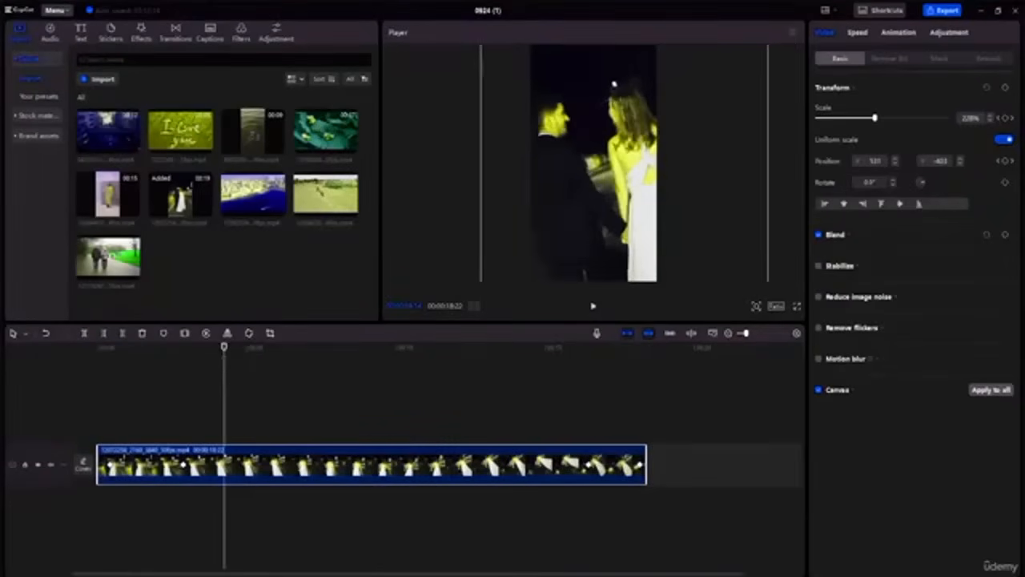
pyautogui.click(1006, 118)
pyautogui.write('1')
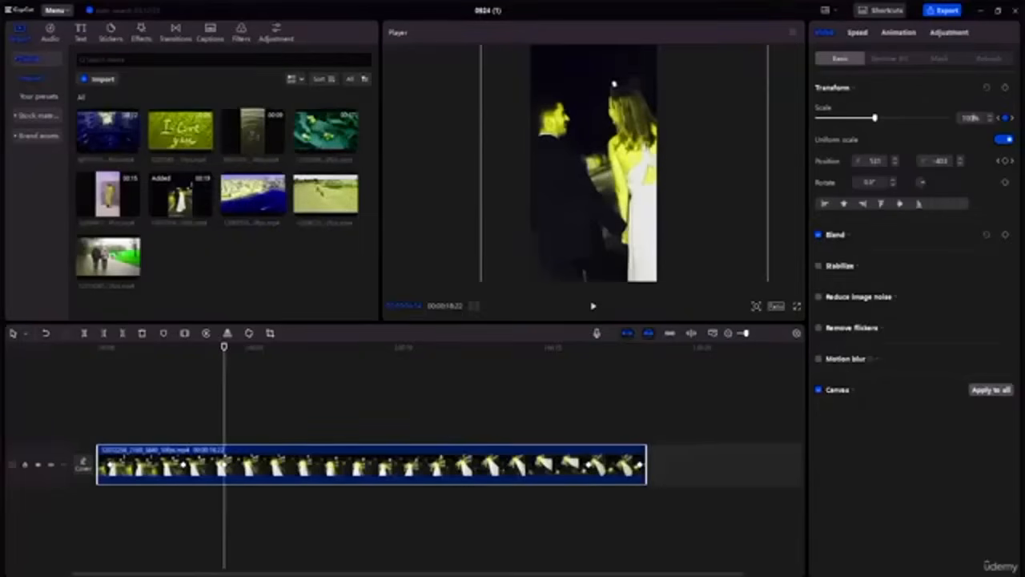
pyautogui.write('00')
pyautogui.press('Return')
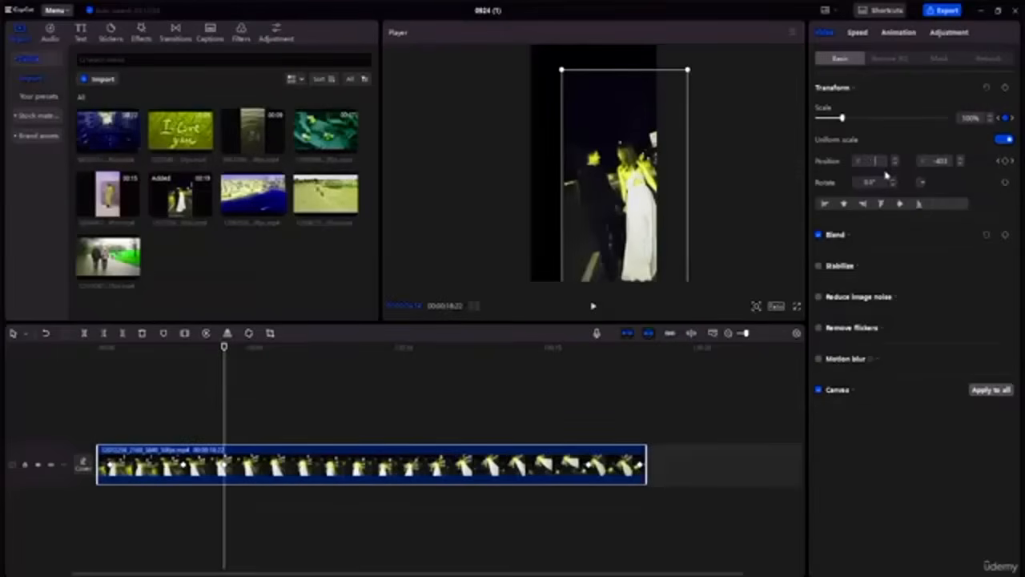
pyautogui.press('Return')
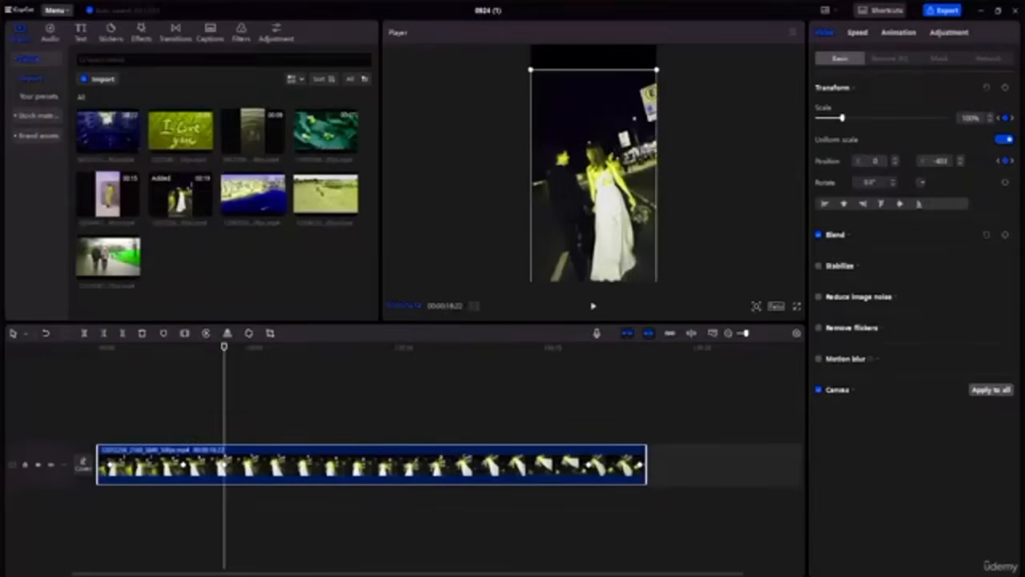
pyautogui.doubleClick(944, 161)
pyautogui.write('0')
pyautogui.press('Return')
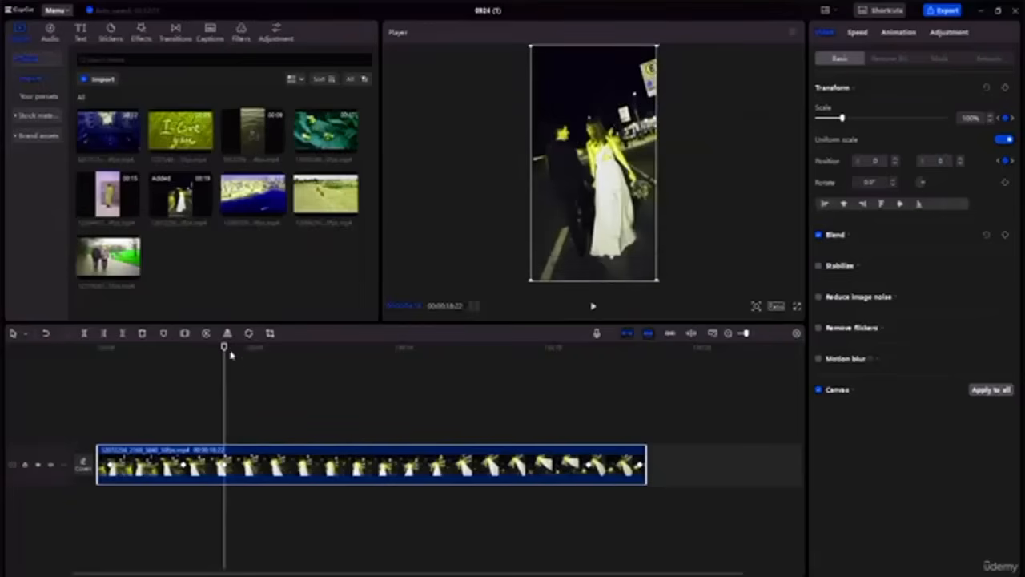
# Replay the opening seconds to check the zoom in and back out
pyautogui.moveTo(224, 347); pyautogui.dragTo(21, 355)
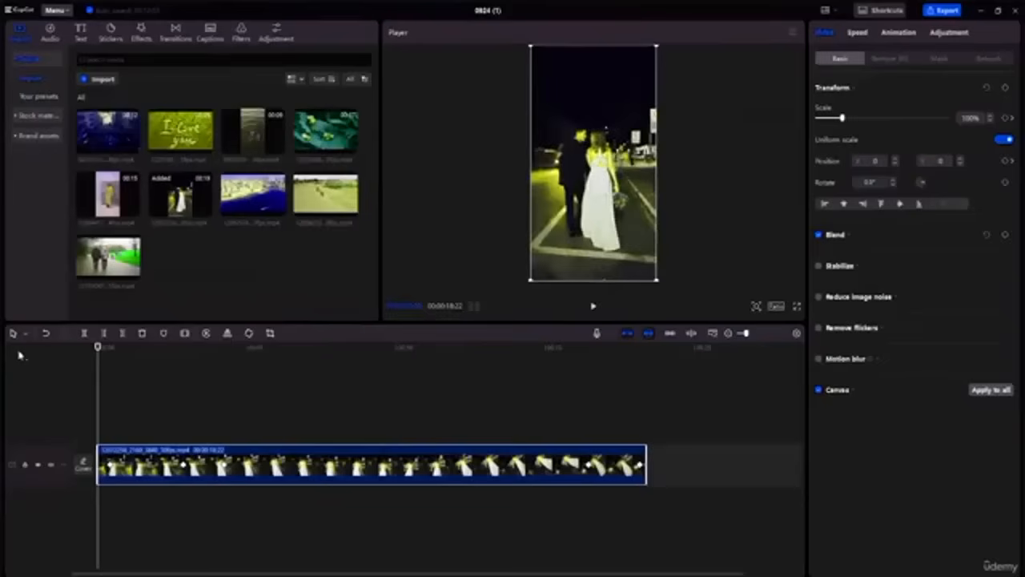
pyautogui.press('space')
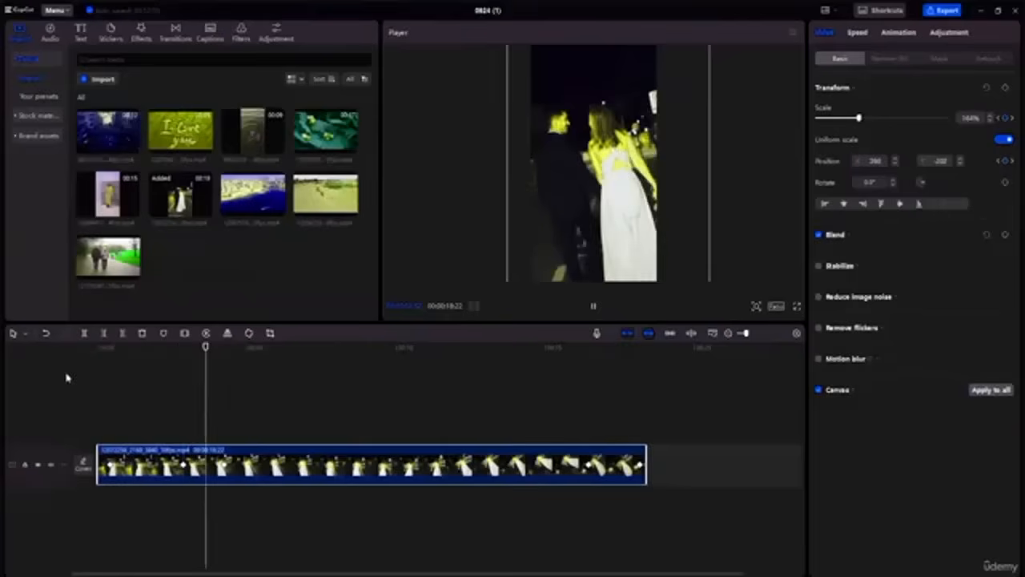
pyautogui.press('space')
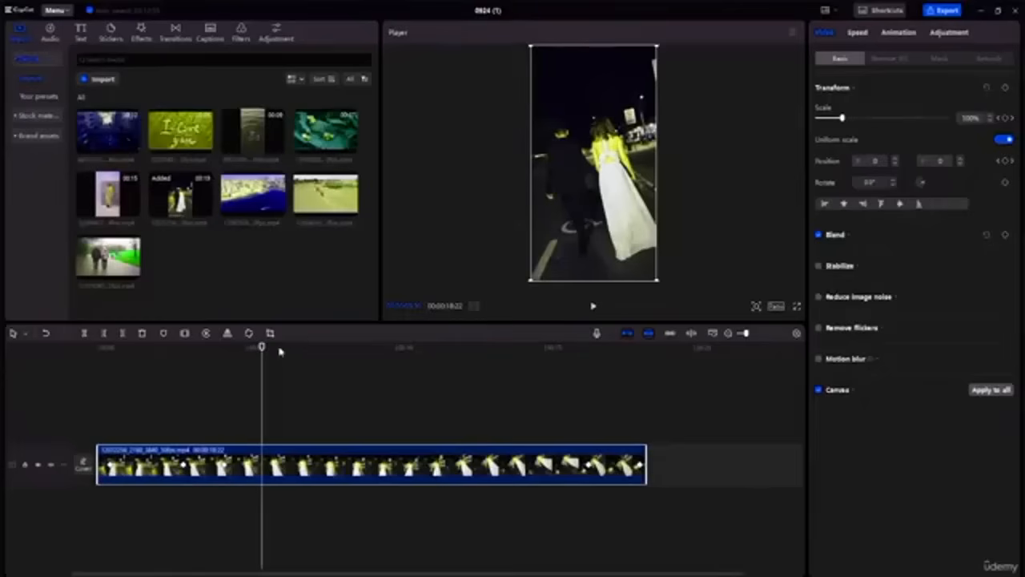
# Split the clip at about 8.5 seconds and again at about 14.6 seconds
pyautogui.moveTo(263, 352); pyautogui.dragTo(351, 361)
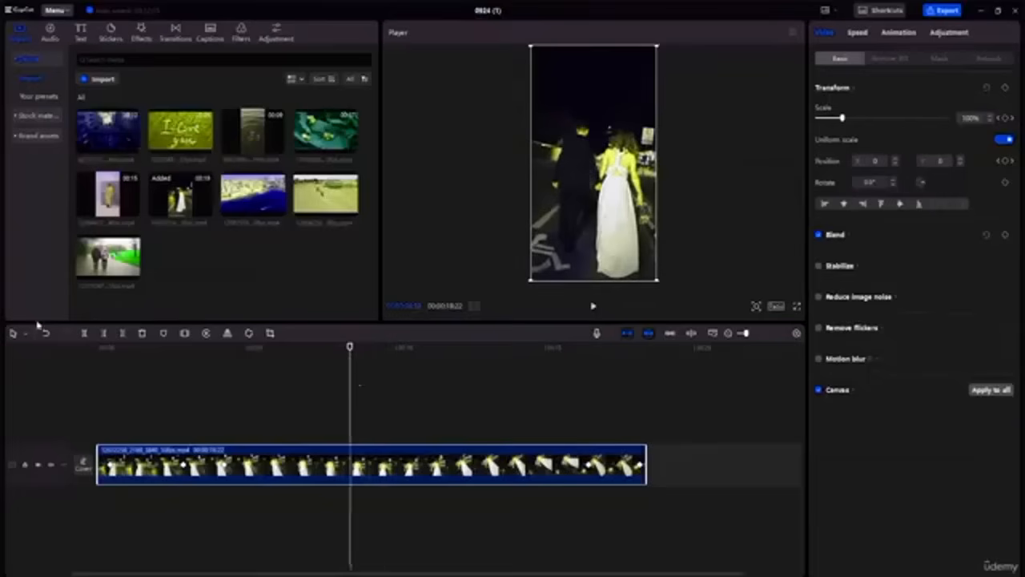
pyautogui.press('b')
pyautogui.click(352, 457)
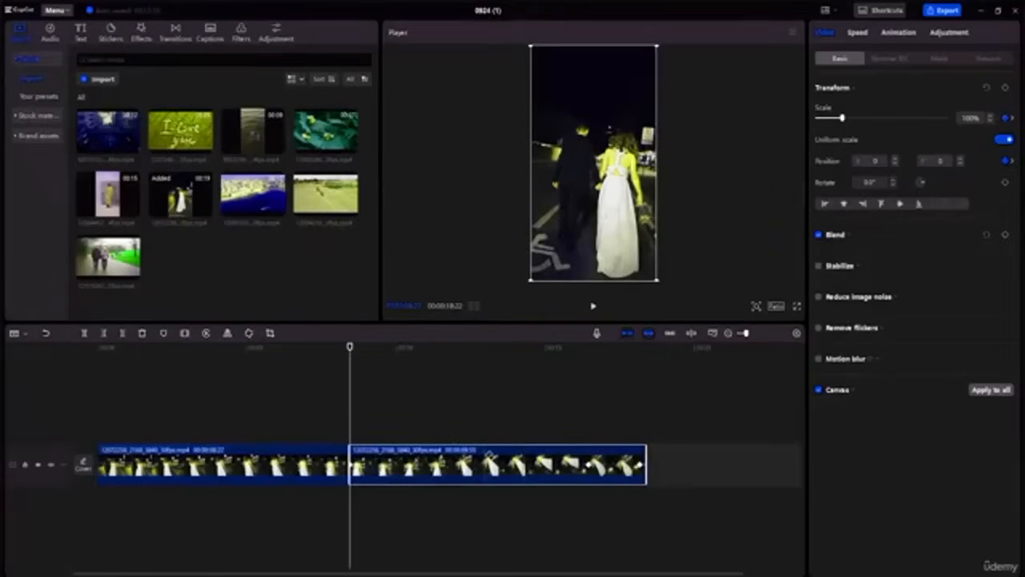
pyautogui.click(536, 455)
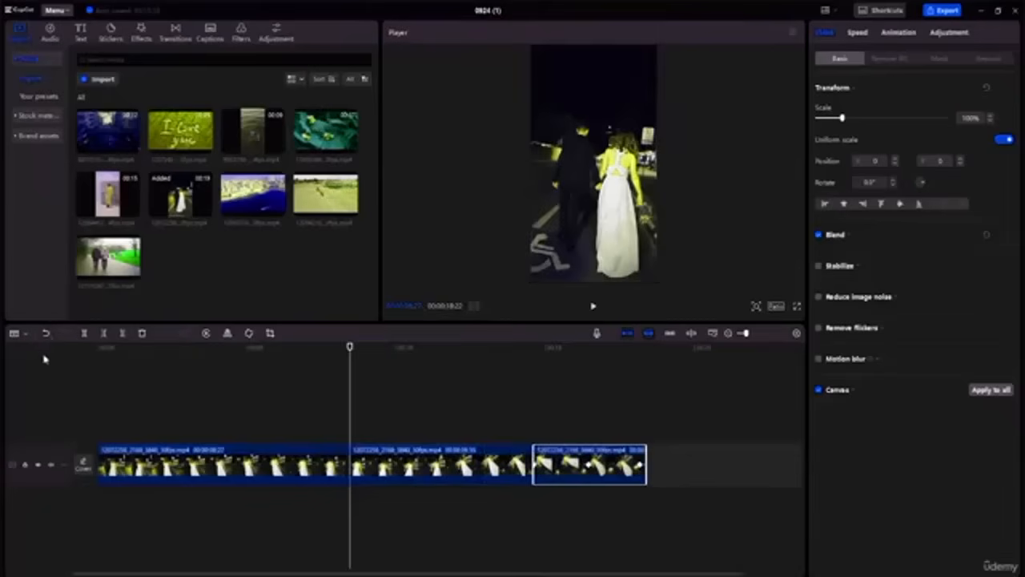
# Delete the middle section of the split wedding clip so the last section follows the first
pyautogui.press('a')
pyautogui.click(464, 468)
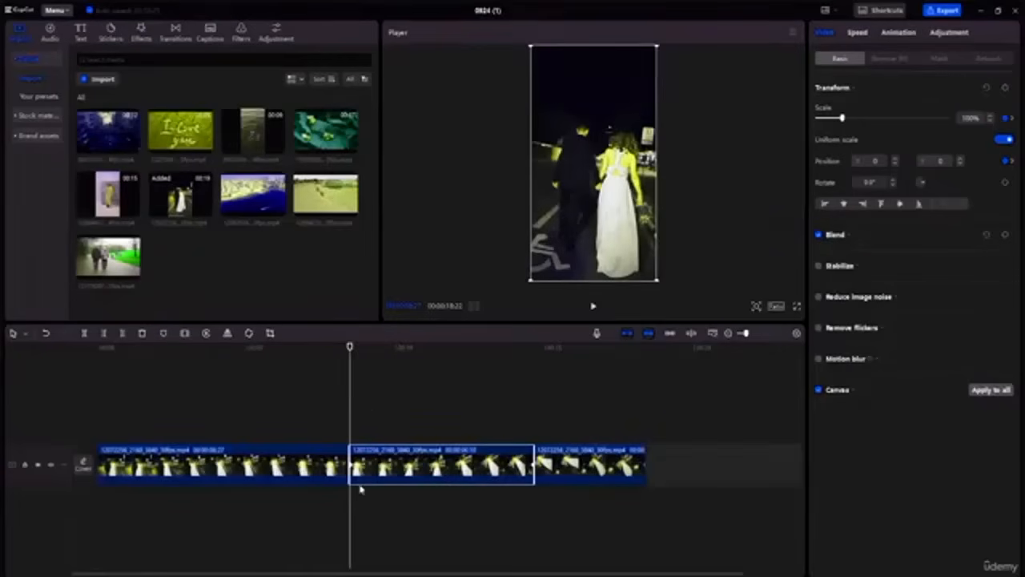
pyautogui.rightClick(397, 467)
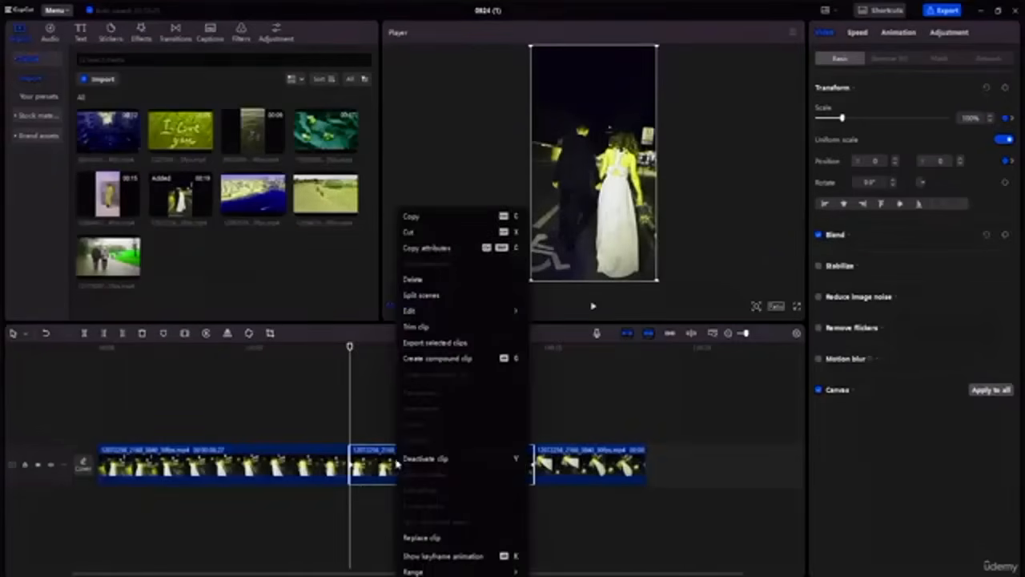
pyautogui.click(432, 284)
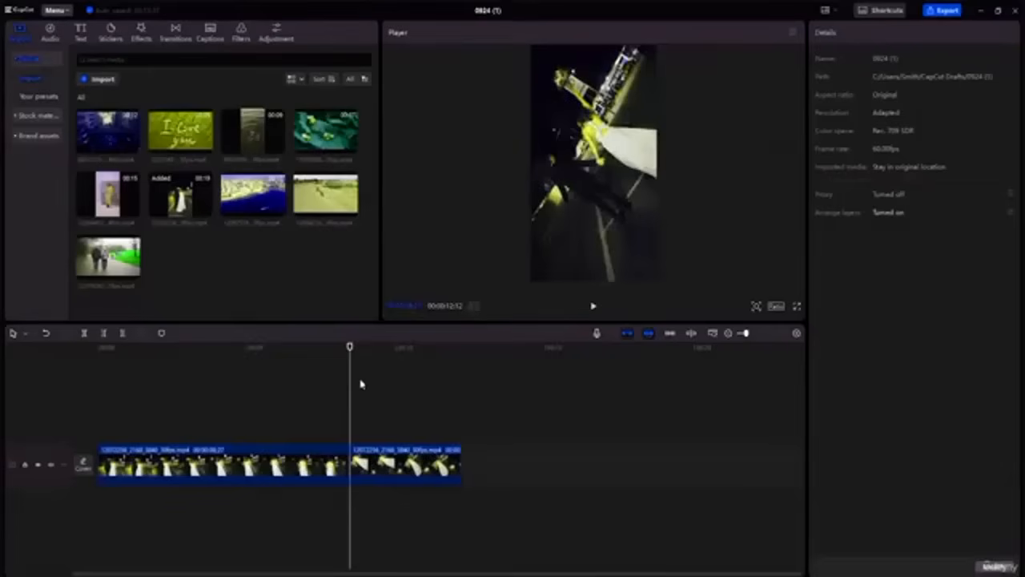
# Play across the new cut to check how the first section jumps to the second
pyautogui.moveTo(350, 350); pyautogui.dragTo(316, 352)
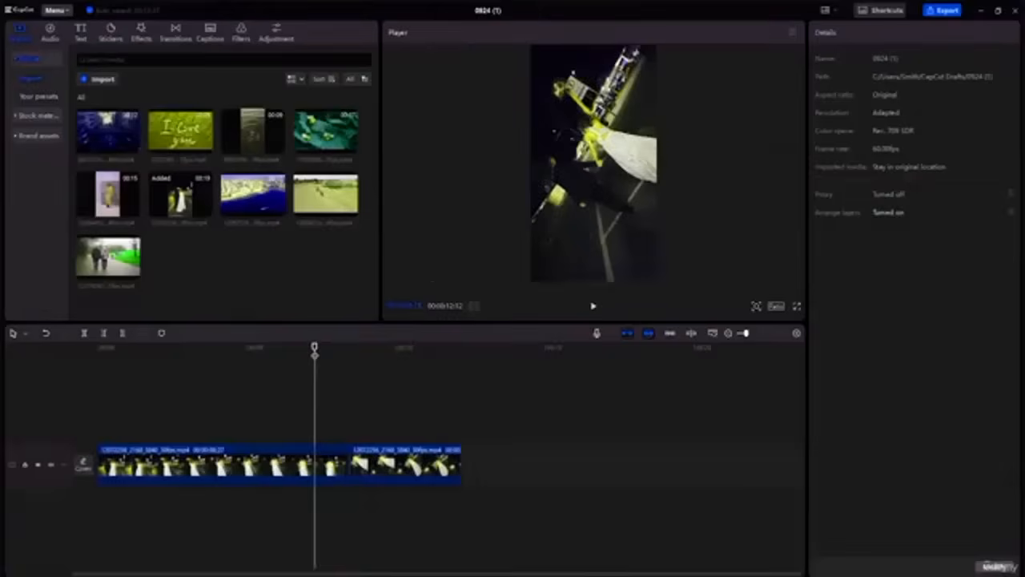
pyautogui.press('space')
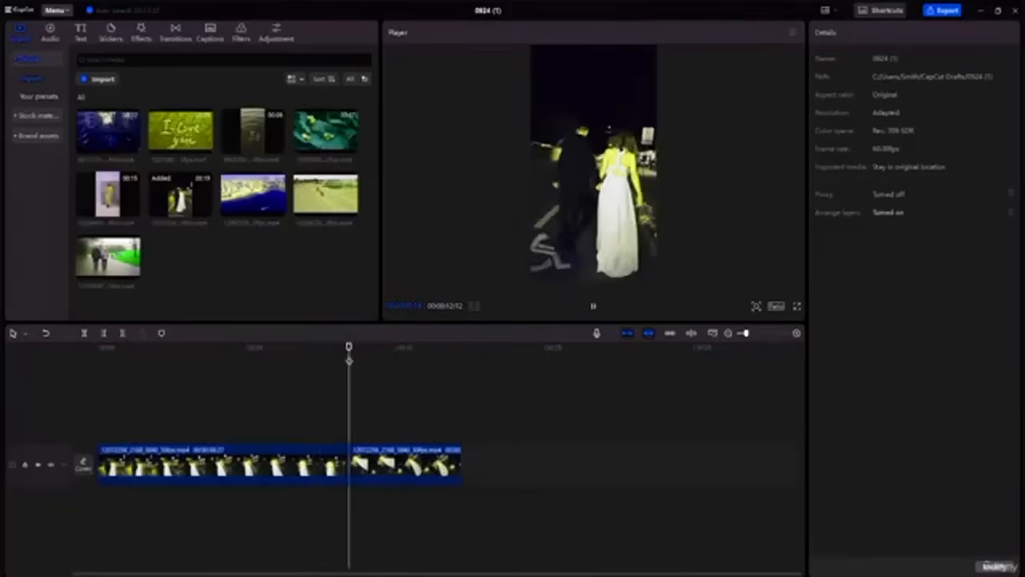
pyautogui.press('space')
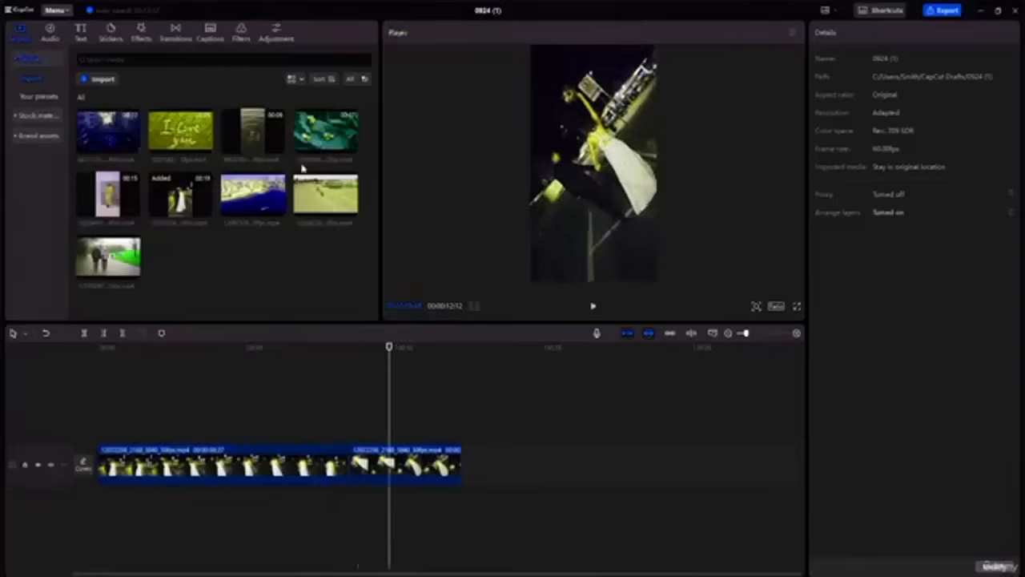
# Add the Cloud transition at the cut between the two remaining clips
pyautogui.click(176, 32)
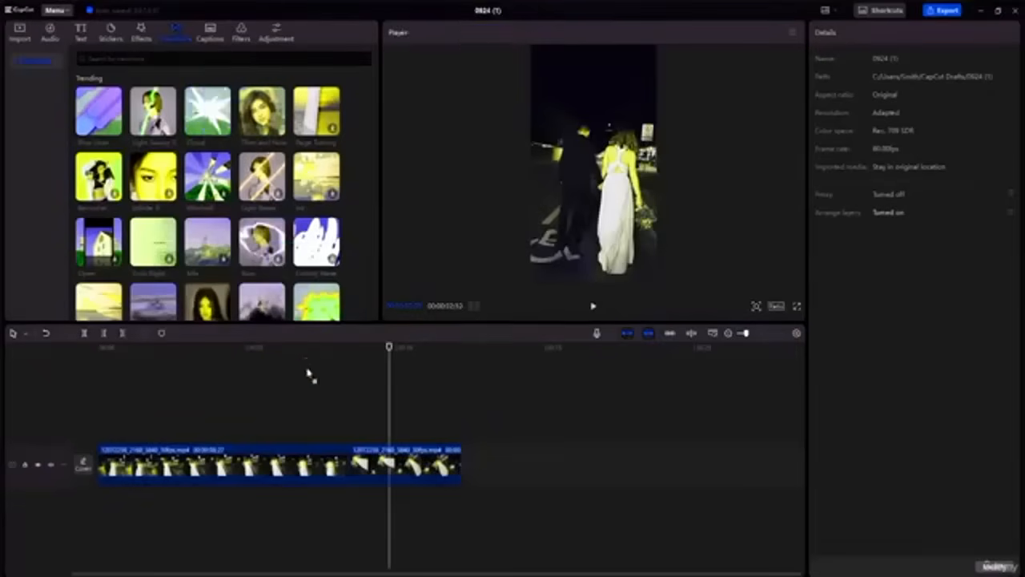
pyautogui.click(348, 463)
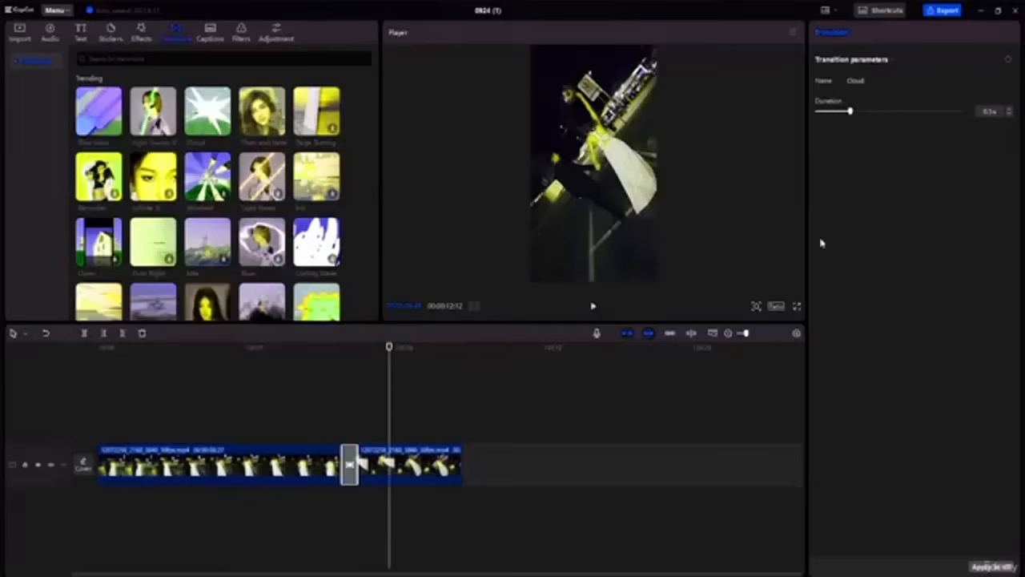
pyautogui.click(560, 478)
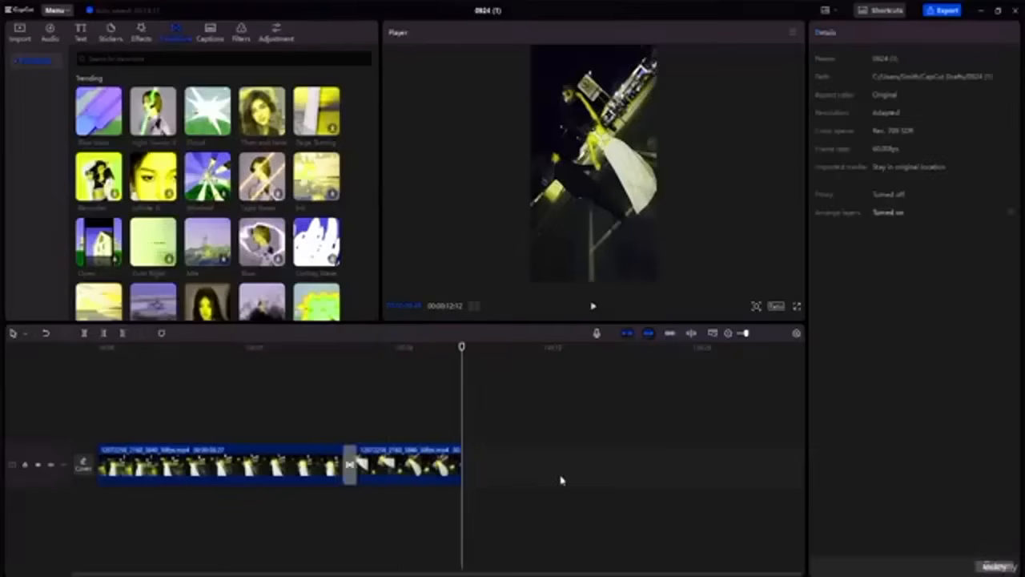
# Select the second clip and set its scale to 175% at the keyframe near its end, at about 12 seconds
pyautogui.click(456, 346)
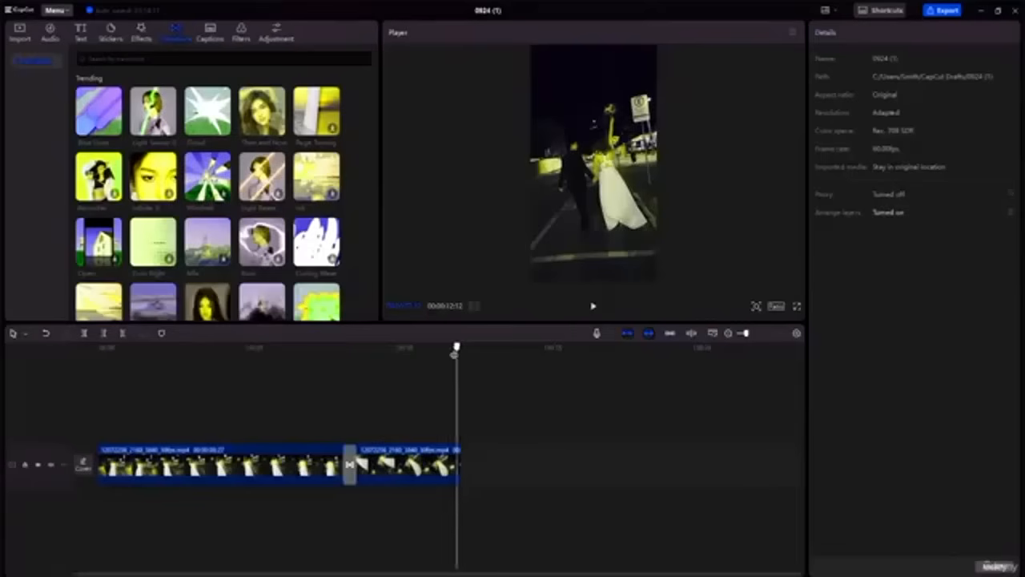
pyautogui.moveTo(457, 347)
pyautogui.mouseDown()
pyautogui.moveTo(364, 347)
pyautogui.moveTo(439, 347)
pyautogui.mouseUp()
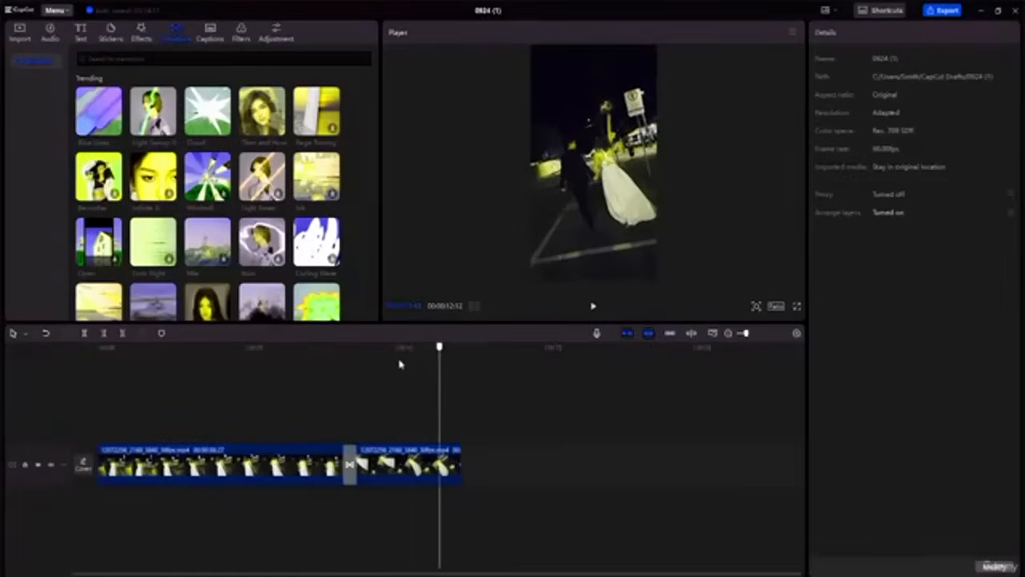
pyautogui.click(398, 466)
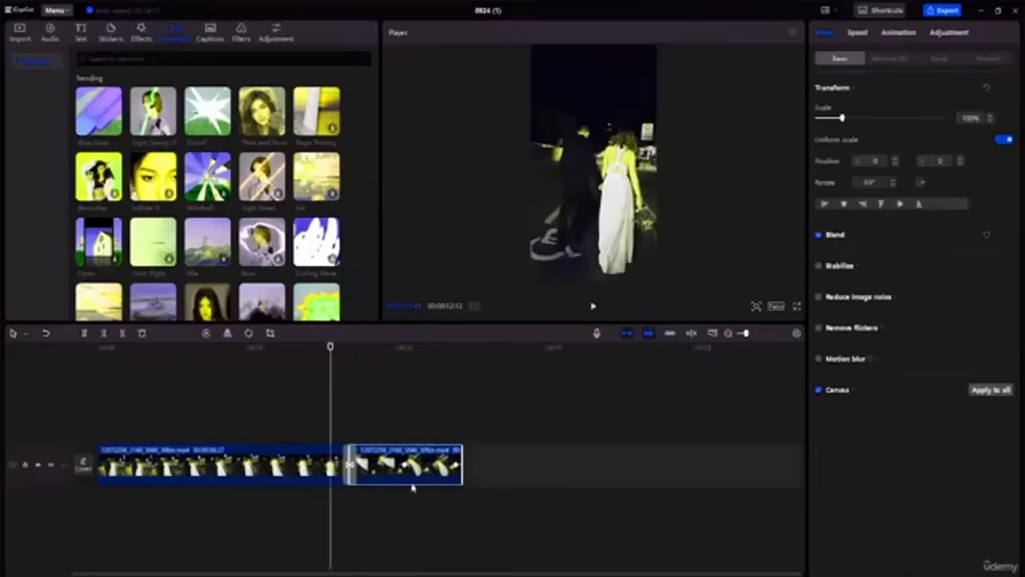
pyautogui.click(404, 466)
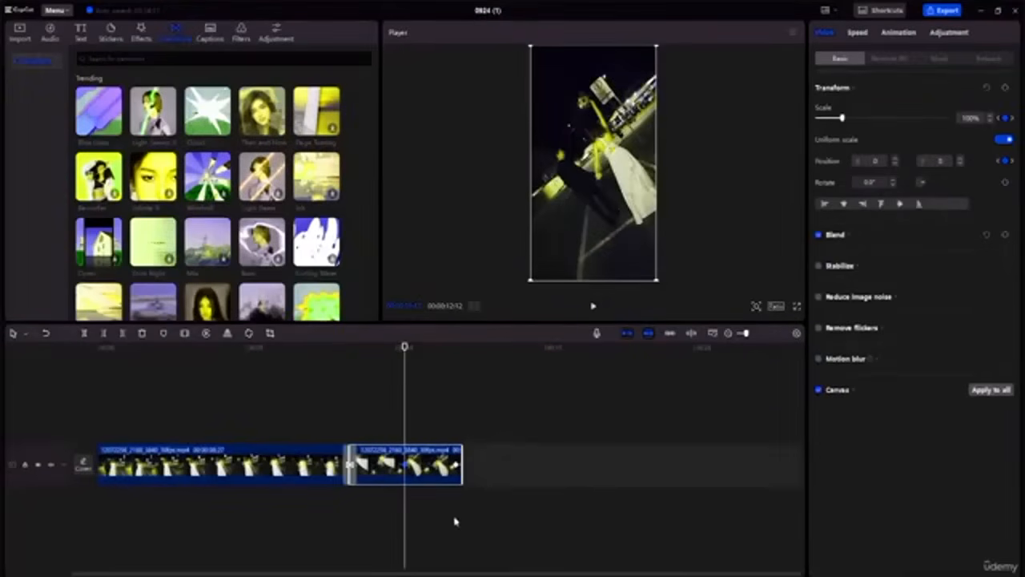
pyautogui.click(456, 468)
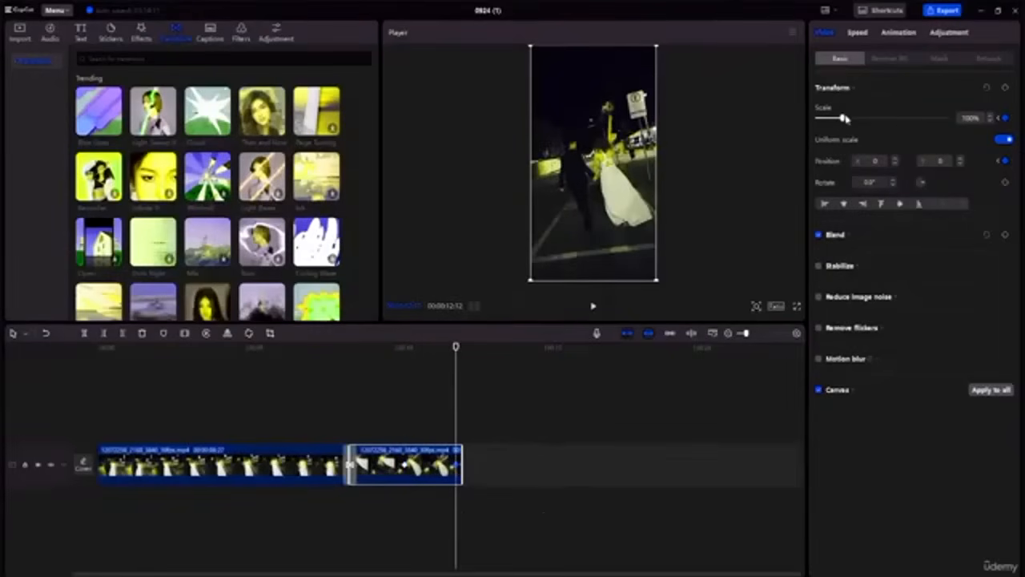
pyautogui.moveTo(842, 119); pyautogui.dragTo(862, 119)
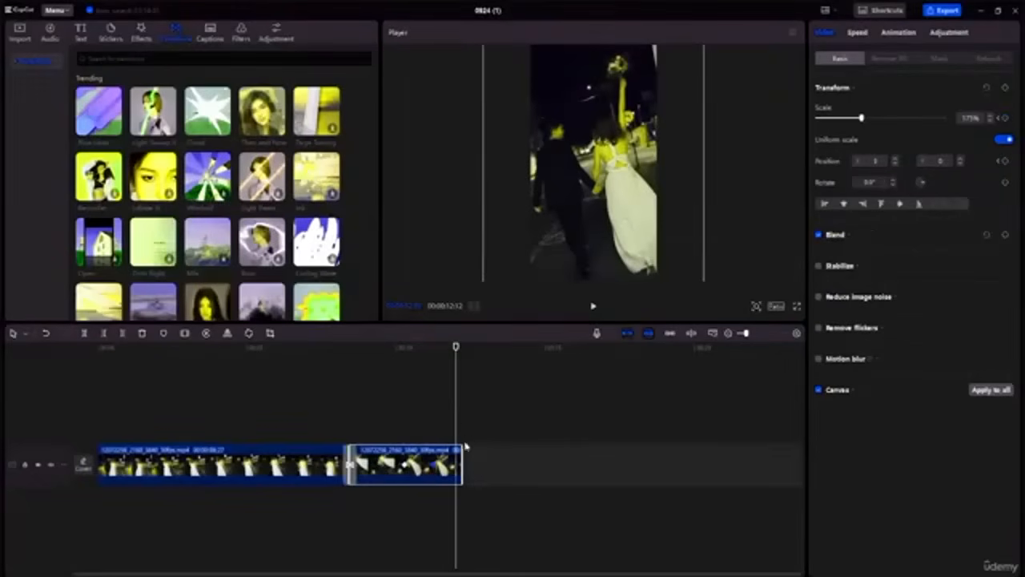
# At about 11 seconds in the second clip, set the scale to 379% and move the picture to X -332, Y 411
pyautogui.moveTo(456, 347); pyautogui.dragTo(433, 347)
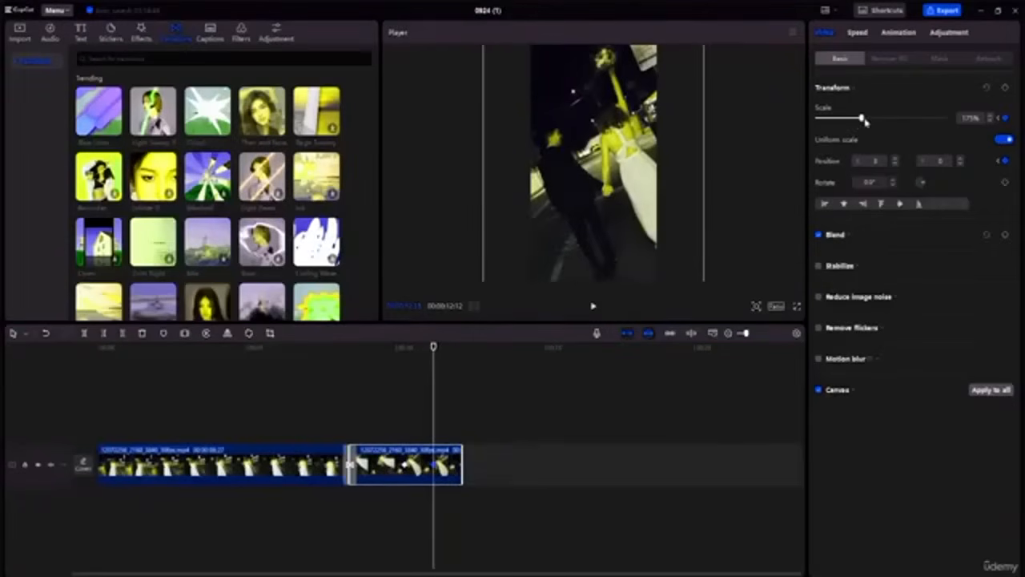
pyautogui.moveTo(862, 118); pyautogui.dragTo(913, 119)
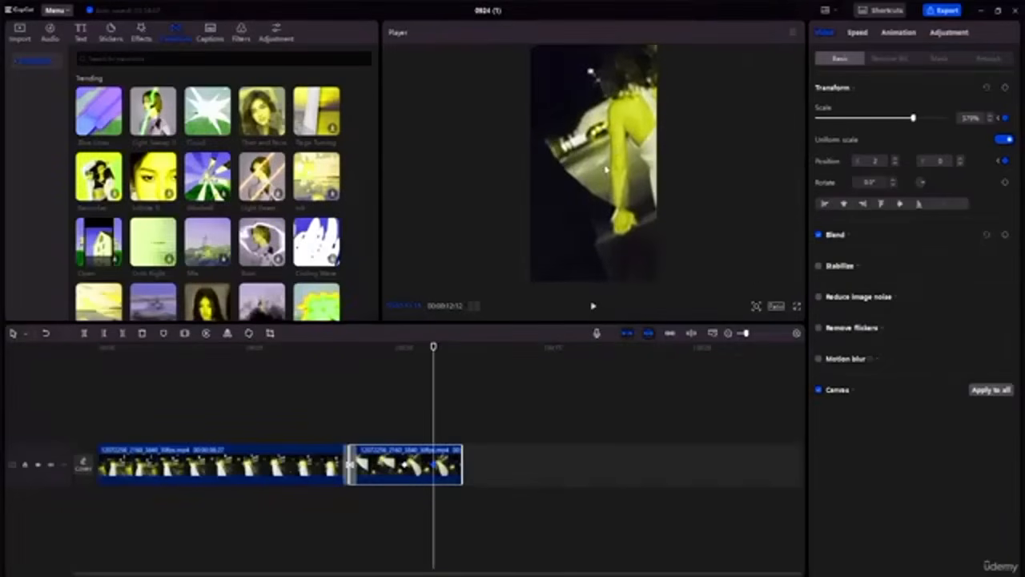
pyautogui.moveTo(596, 180); pyautogui.dragTo(577, 154)
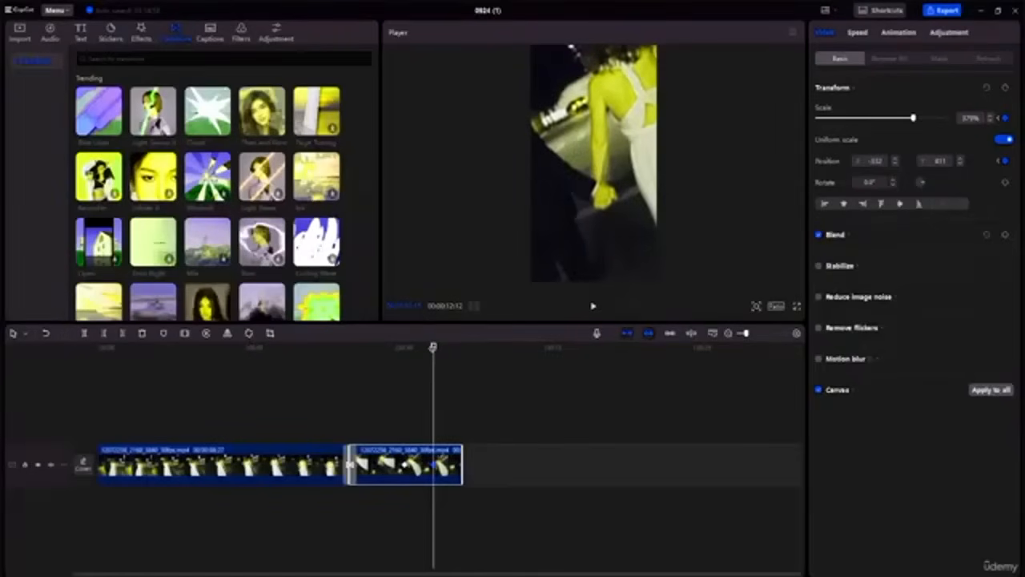
# Near the end of the second clip, set the scale back to 100% and the X and Y position to 0
pyautogui.moveTo(432, 347); pyautogui.dragTo(456, 347)
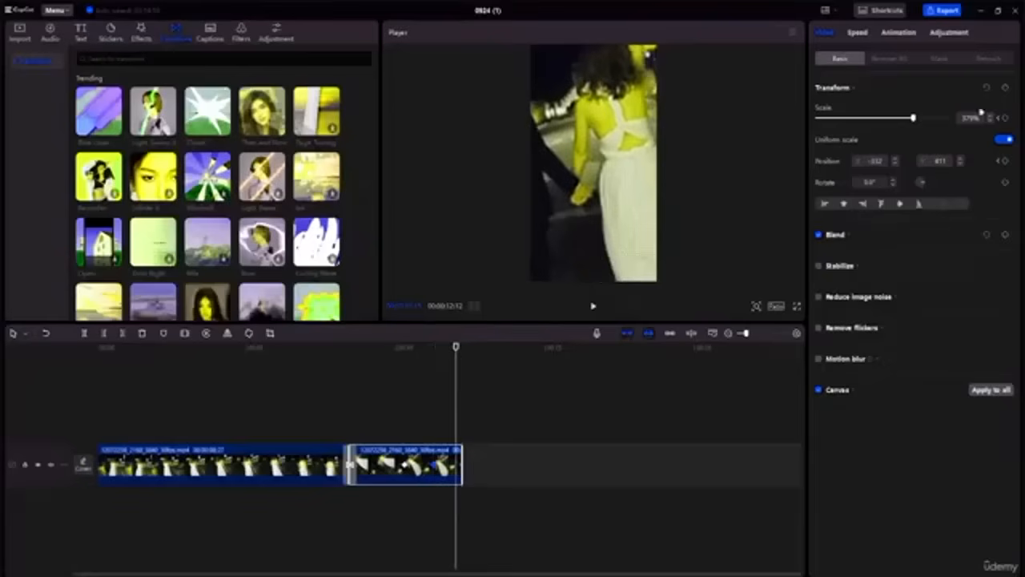
pyautogui.click(967, 118)
pyautogui.write('100')
pyautogui.press('Return')
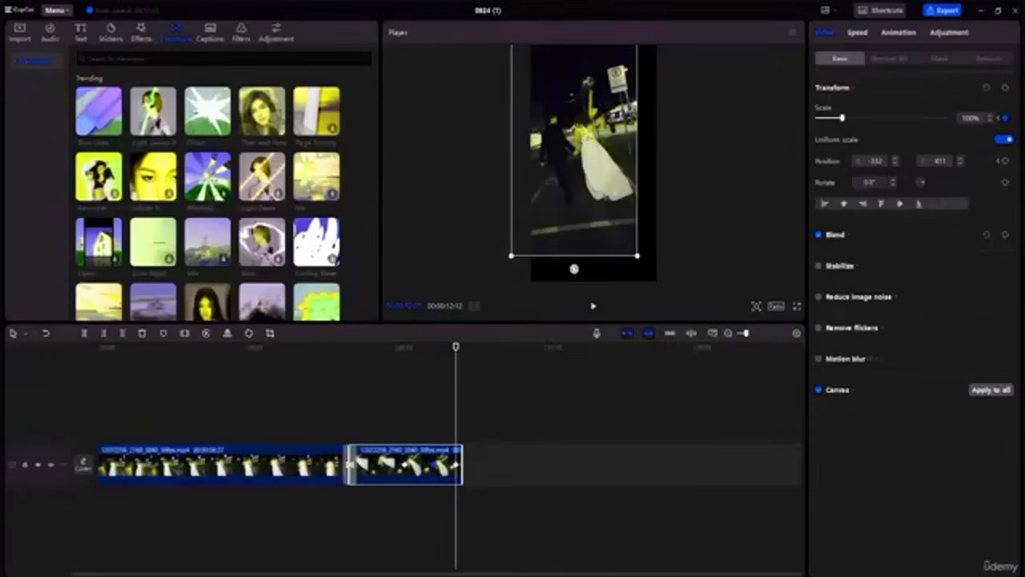
pyautogui.moveTo(883, 160); pyautogui.dragTo(868, 160)
pyautogui.write('0')
pyautogui.moveTo(948, 160); pyautogui.dragTo(935, 160)
pyautogui.write('0')
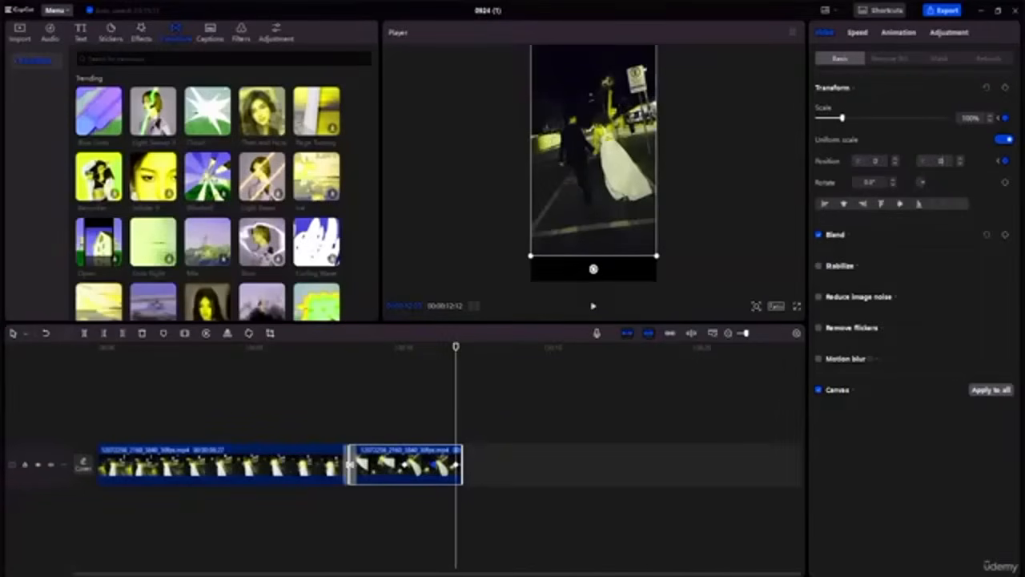
pyautogui.press('Return')
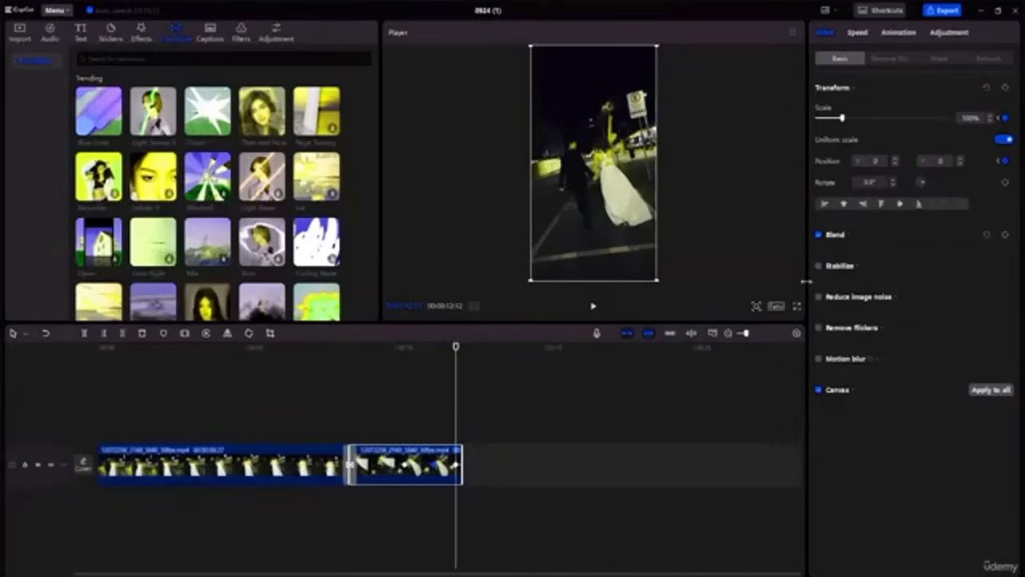
# Play the whole sequence from the start to check the transition and both zooms
pyautogui.click(685, 280)
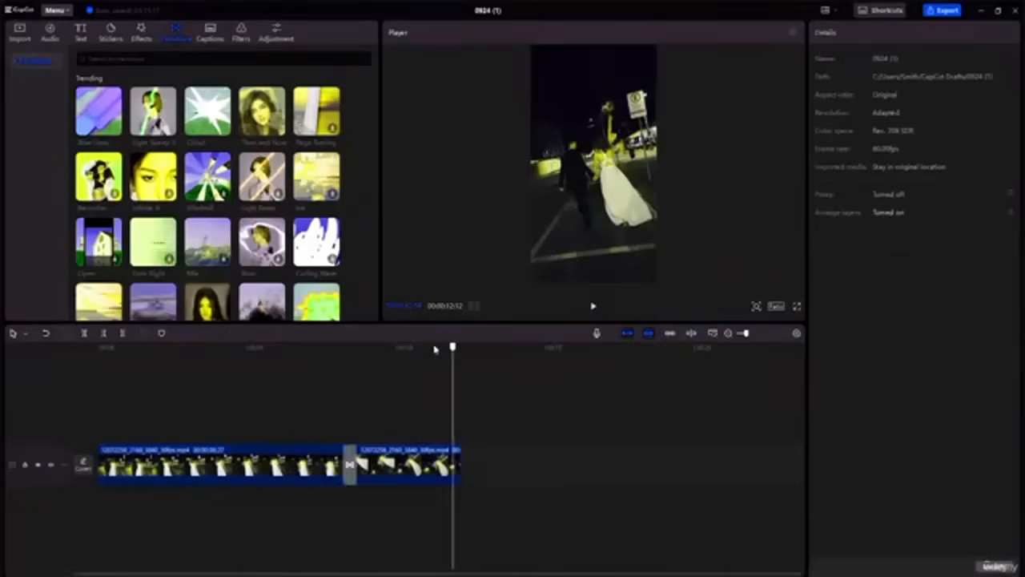
pyautogui.press('Home')
pyautogui.press('space')
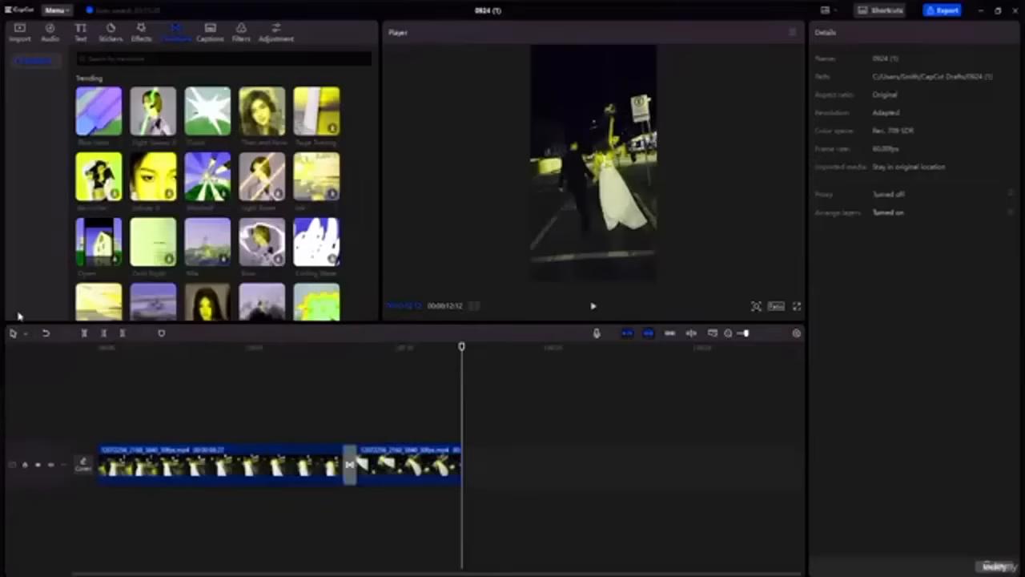
# Shift the second clip's zoom-in earlier, moving its start keyframe to about 9.5 seconds and its peak keyframe to about 10.6 seconds
pyautogui.click(437, 467)
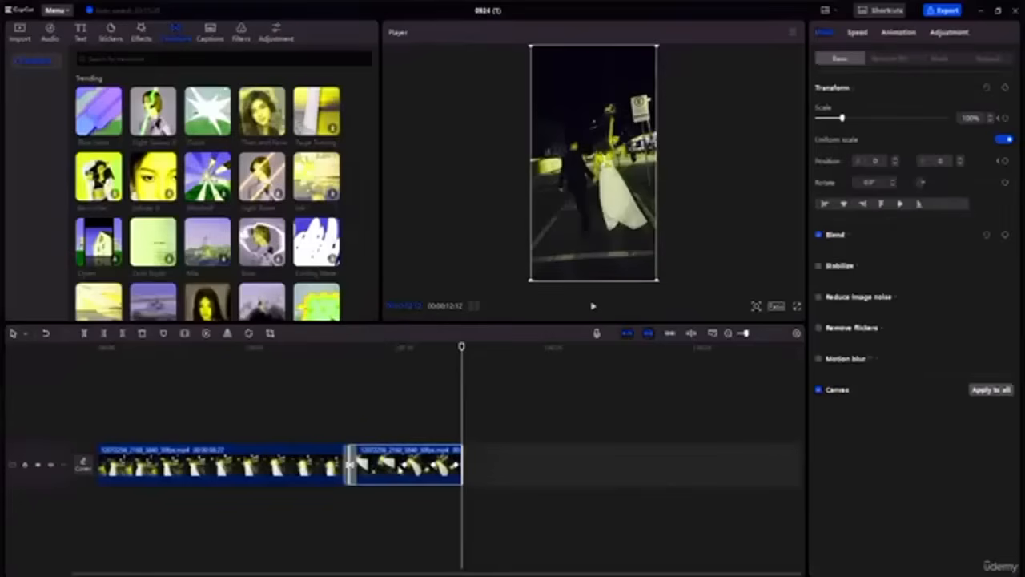
pyautogui.click(404, 466)
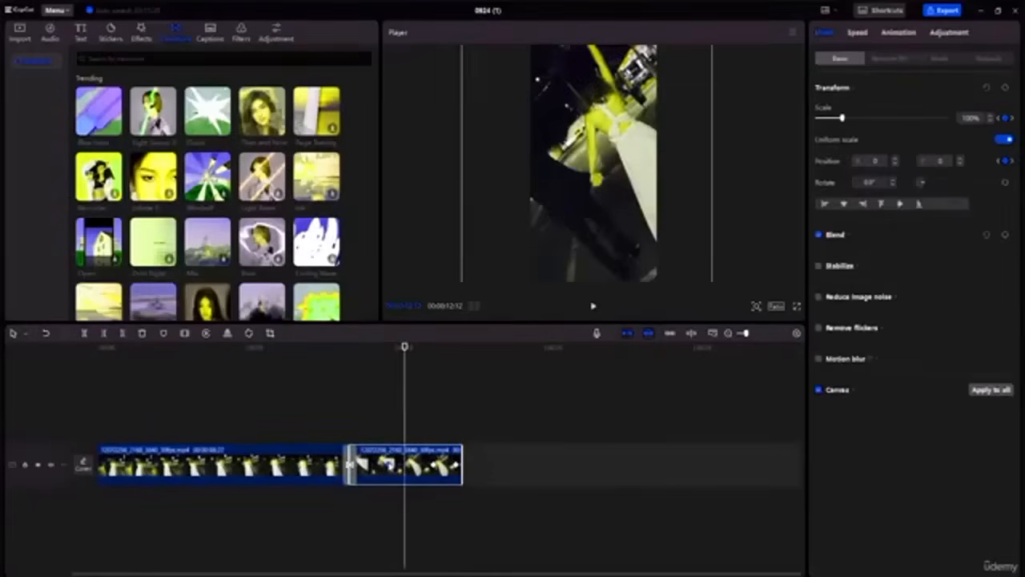
pyautogui.click(434, 468)
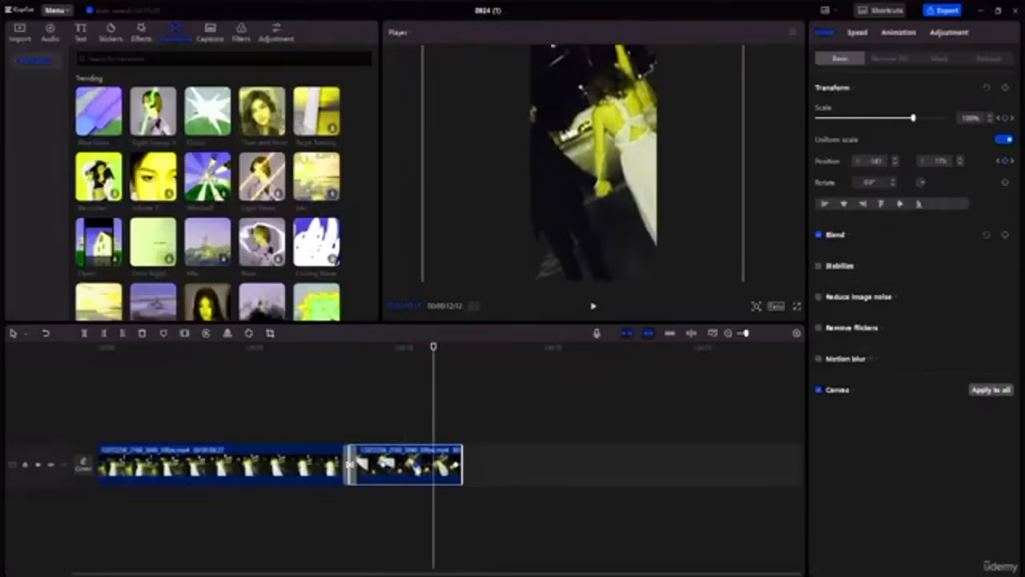
pyautogui.moveTo(415, 464); pyautogui.dragTo(420, 464)
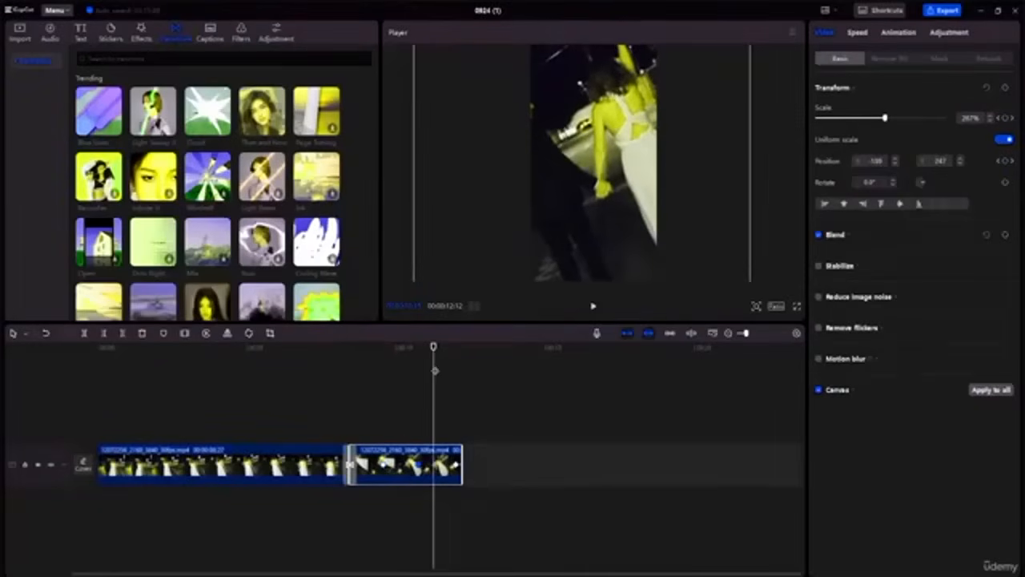
# Play from just before the transition to check the retimed zoom in the second clip
pyautogui.moveTo(433, 352); pyautogui.dragTo(334, 366)
pyautogui.press('space')
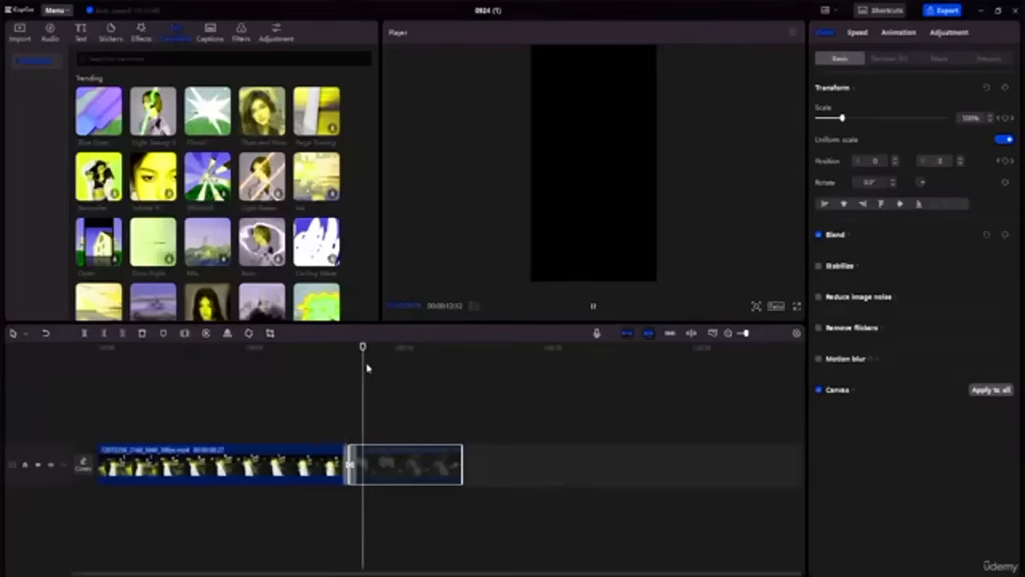
pyautogui.press('space')
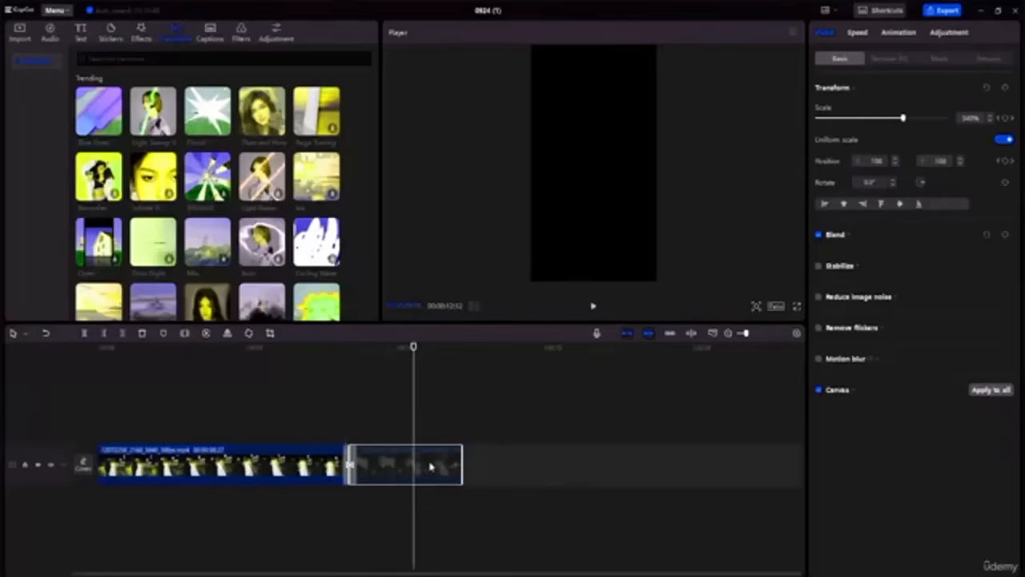
# Reactivate the disabled second clip
pyautogui.rightClick(431, 466)
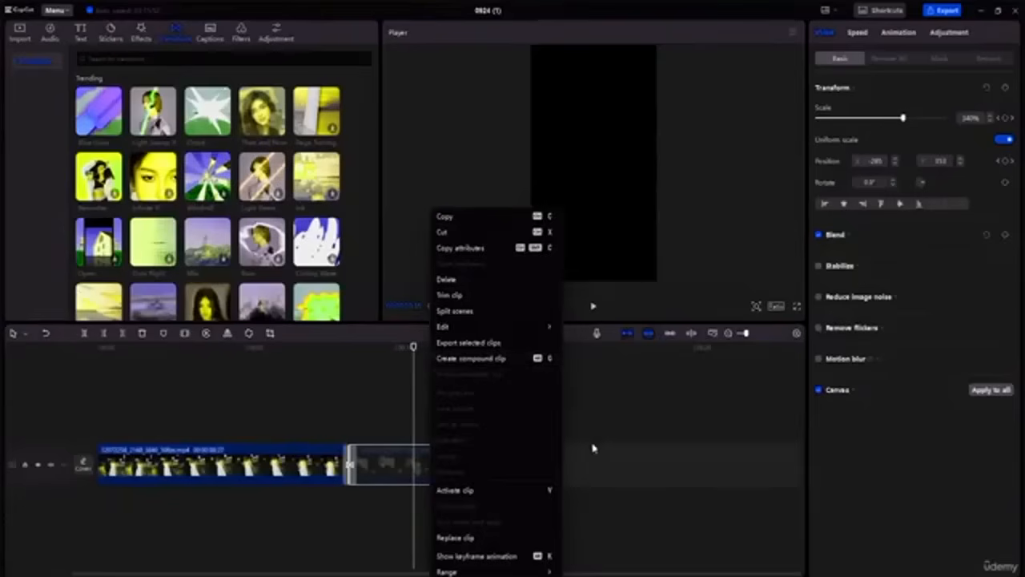
pyautogui.click(476, 490)
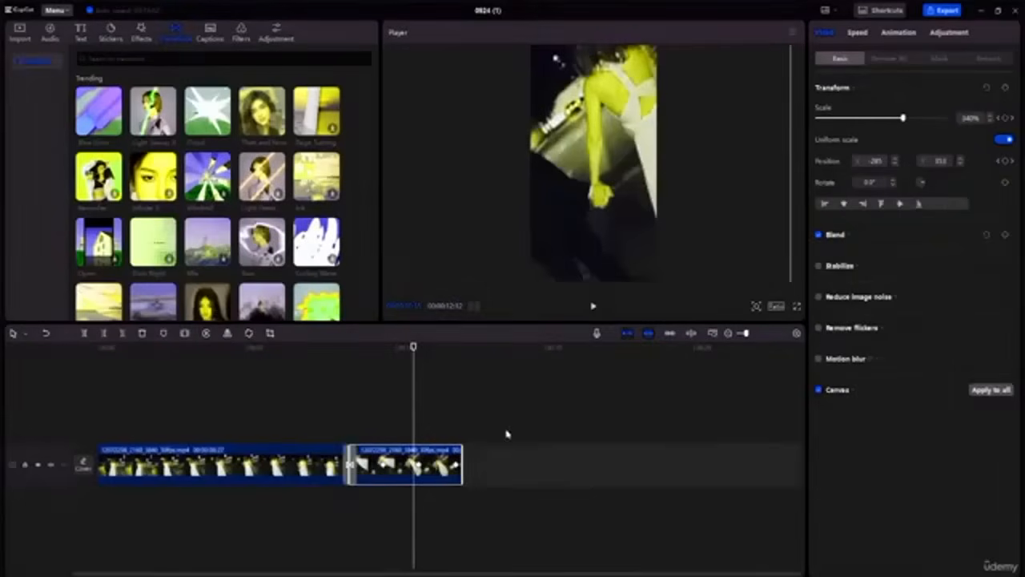
pyautogui.click(439, 420)
pyautogui.click(435, 451)
# Replay the transition and the second clip's zoom, and the opening of the sequence
pyautogui.moveTo(414, 345); pyautogui.dragTo(377, 346)
pyautogui.click(328, 347)
pyautogui.press('space')
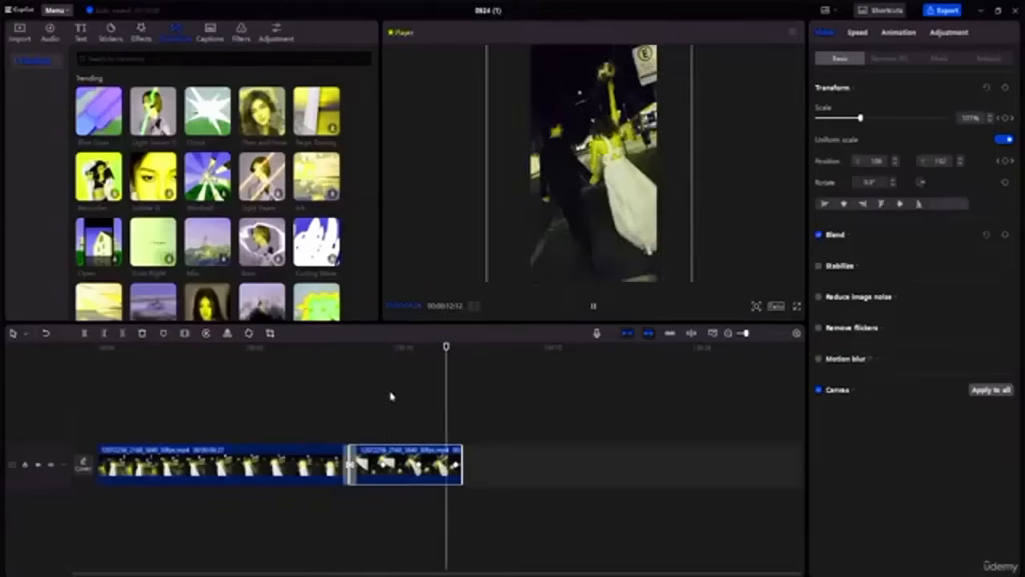
pyautogui.press('space')
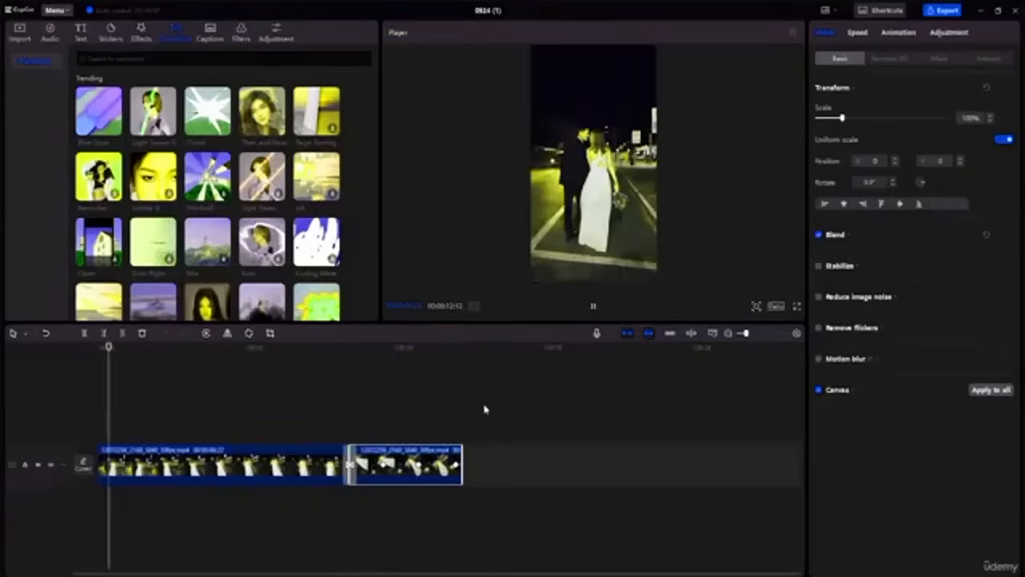
pyautogui.press('space')
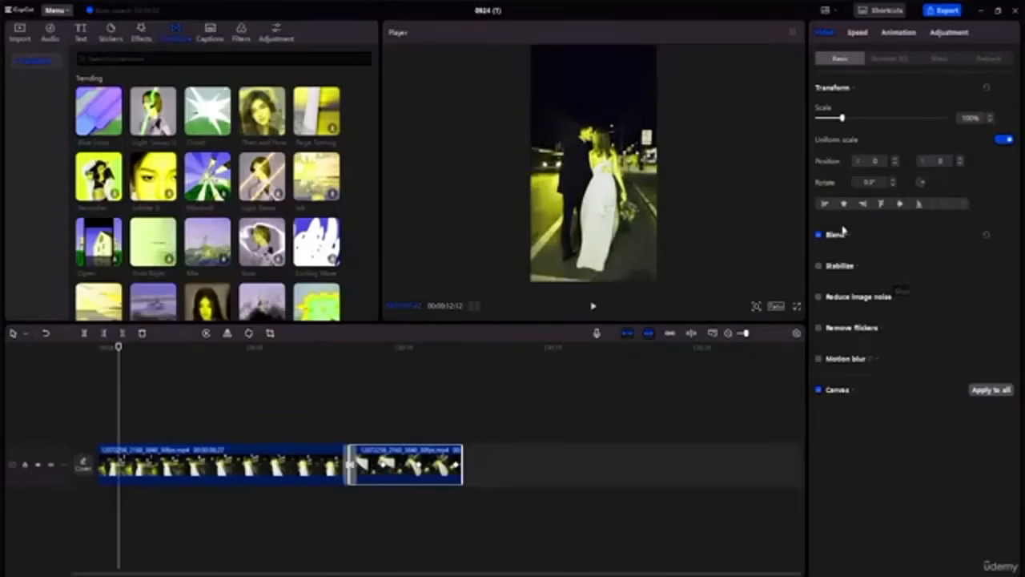
# Stabilize the second clip at the Most stable level and play the sequence
pyautogui.click(817, 267)
pyautogui.click(943, 287)
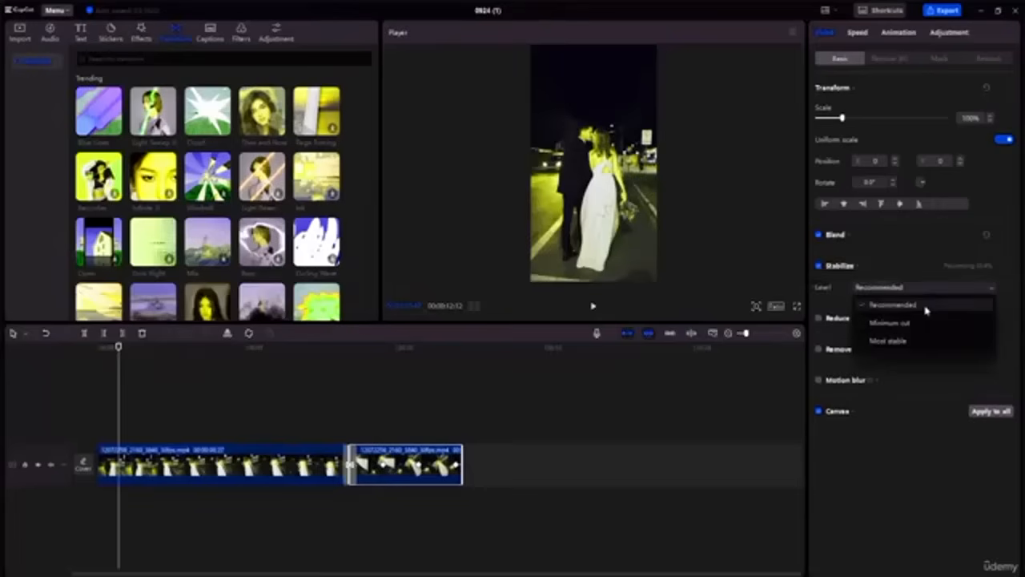
pyautogui.click(900, 343)
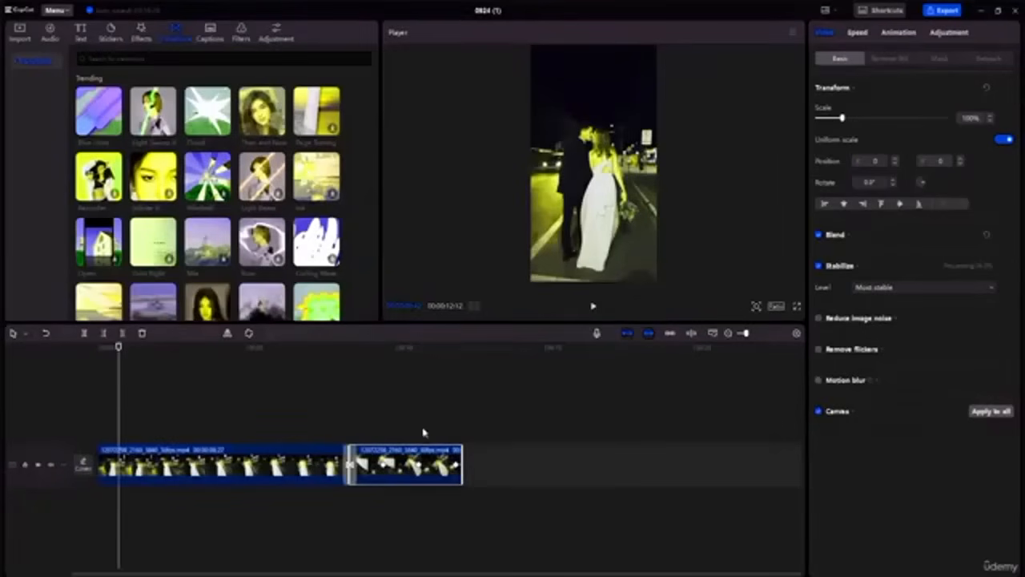
pyautogui.press('space')
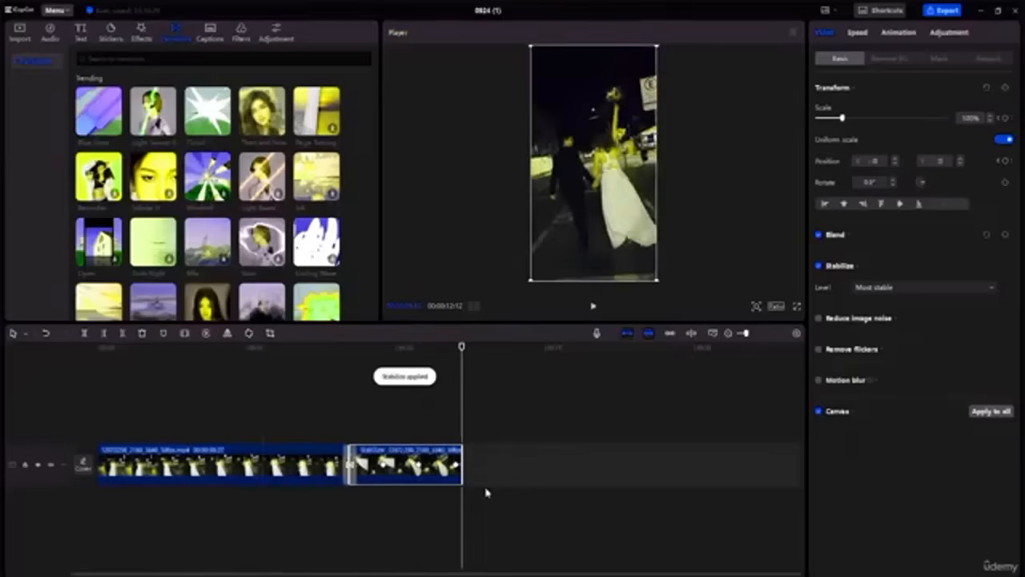
pyautogui.press('space')
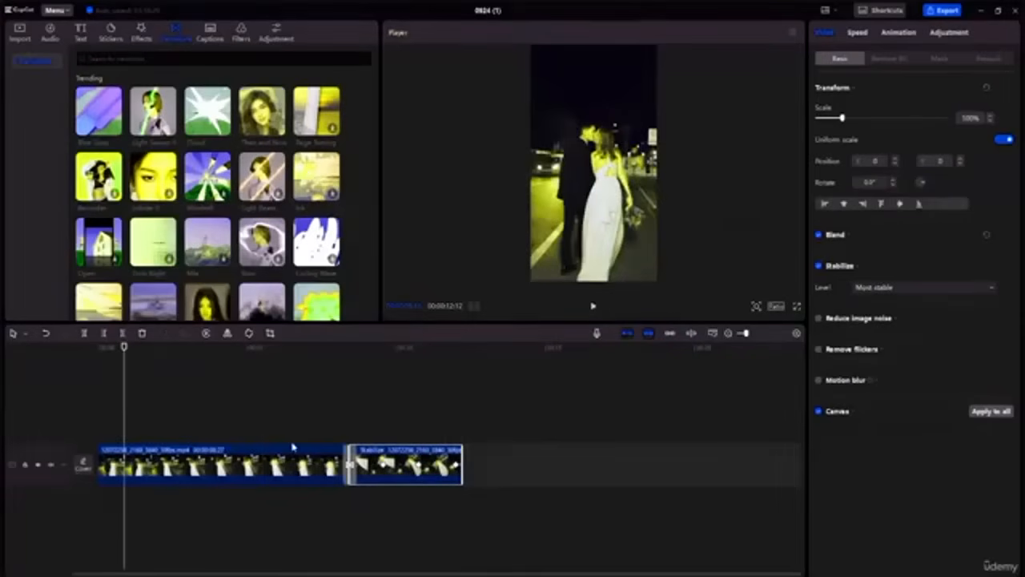
# Stabilize the first clip at the Most stable level and return to the start of the sequence to replay it
pyautogui.click(293, 446)
pyautogui.click(820, 267)
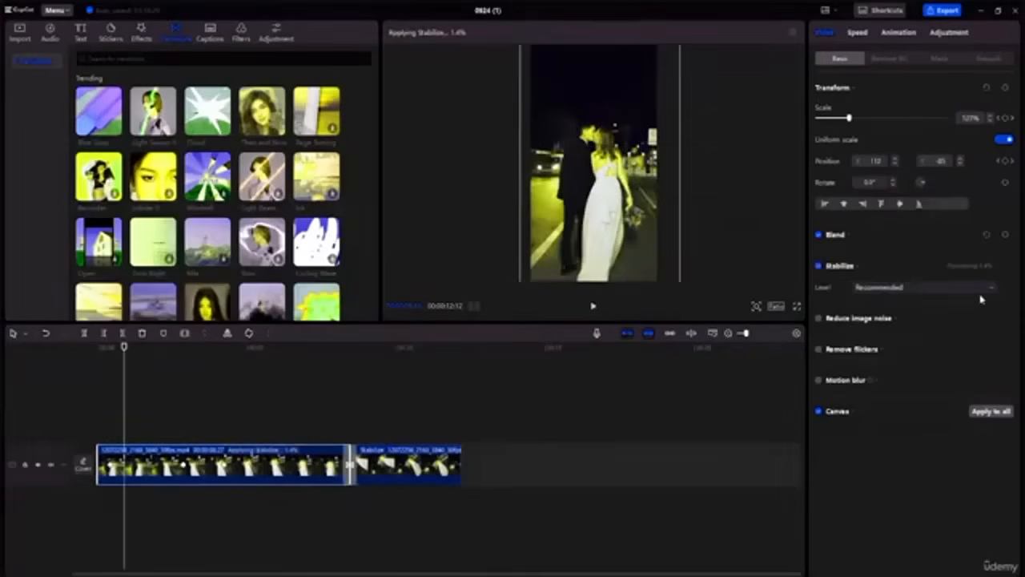
pyautogui.click(982, 290)
pyautogui.click(943, 345)
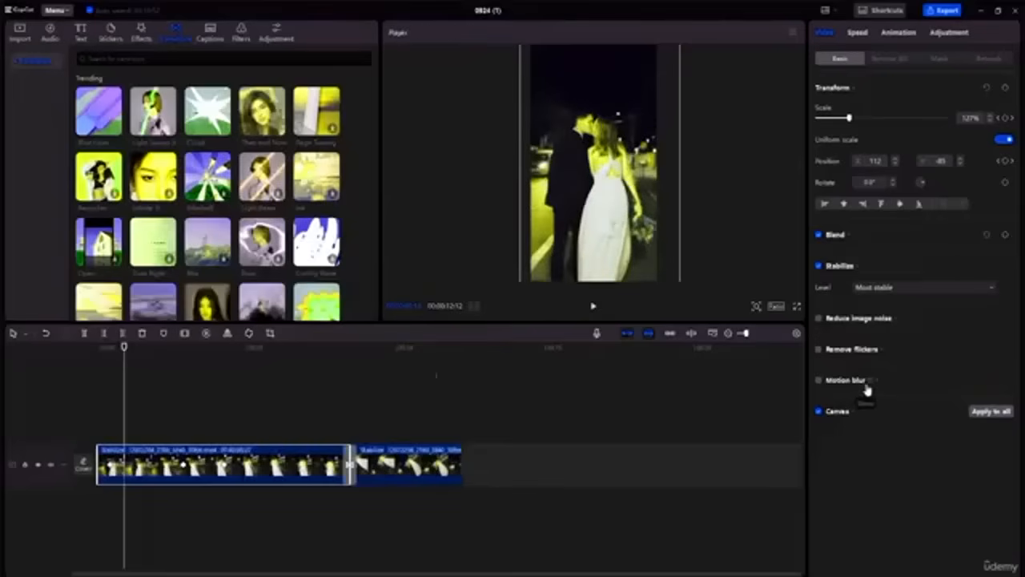
pyautogui.moveTo(126, 350); pyautogui.dragTo(55, 350)
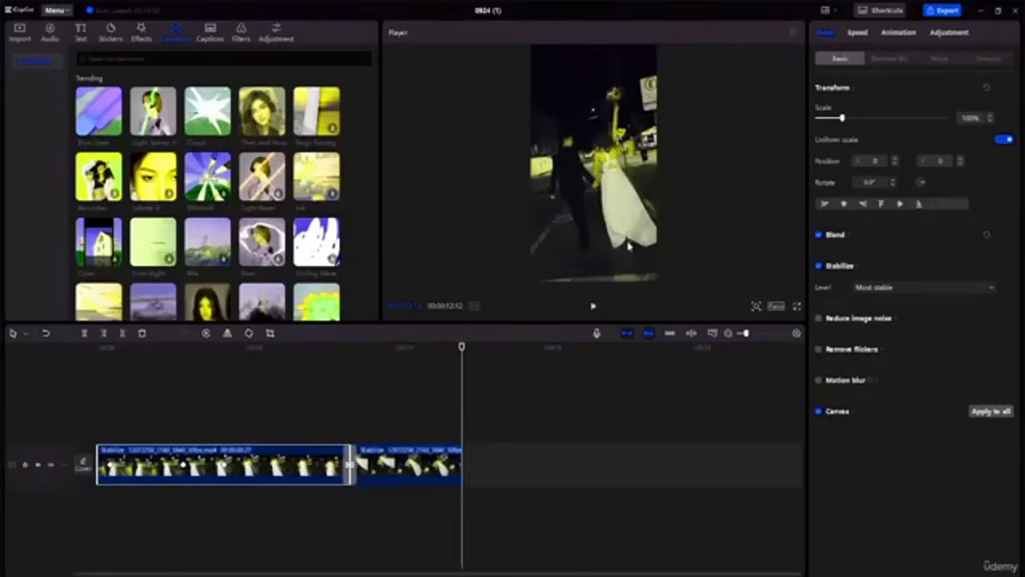
# Try reducing image noise on the first clip
pyautogui.click(827, 318)
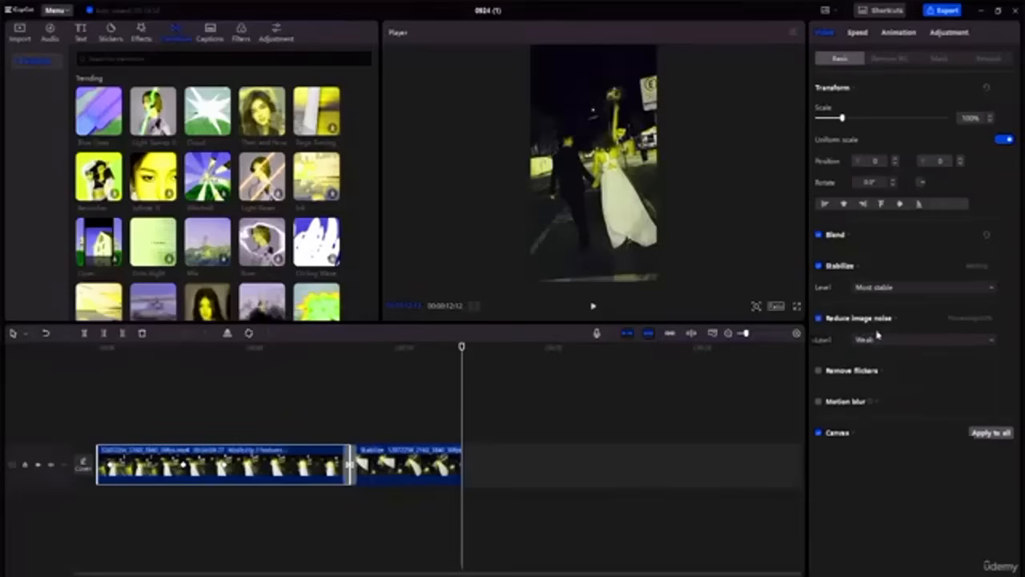
pyautogui.click(881, 339)
pyautogui.click(865, 320)
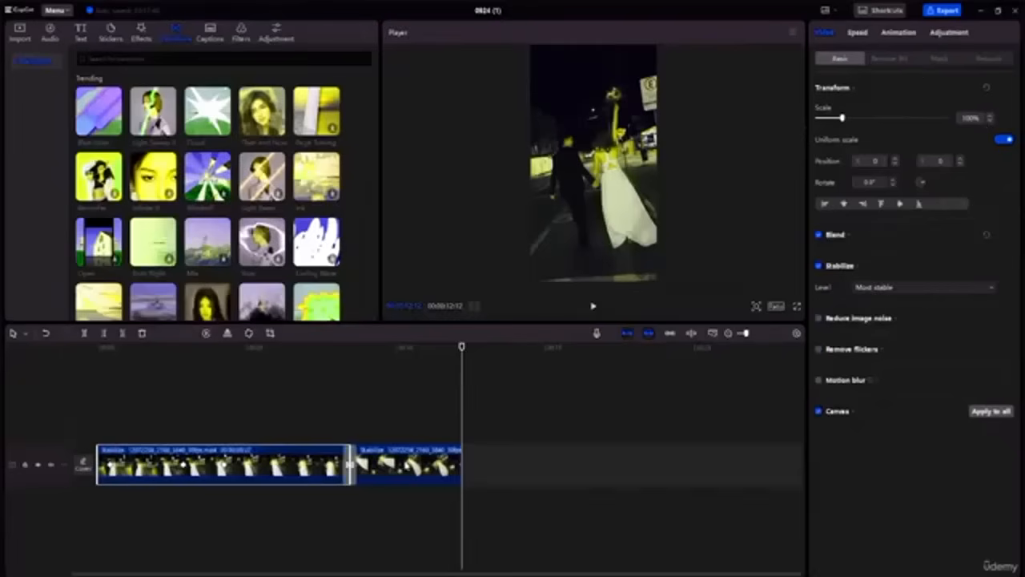
# Check both clips in turn, leave the first one selected, and return the playhead to the start of the timeline
pyautogui.click(405, 463)
pyautogui.click(186, 467)
pyautogui.click(452, 347)
pyautogui.moveTo(435, 347); pyautogui.dragTo(66, 335)
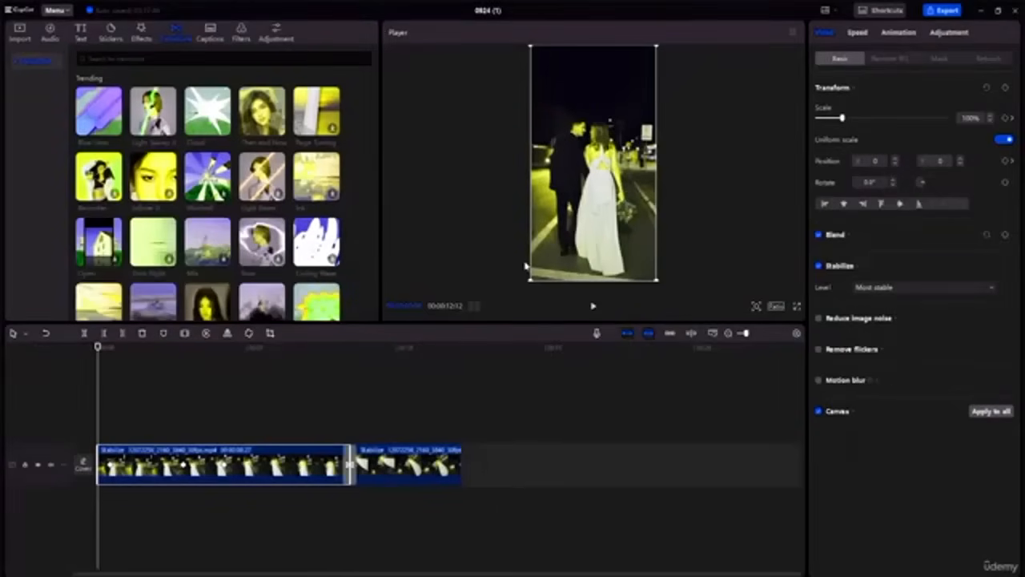
# Name the export Zoom In and Zoom Out and set its destination to the Advance Capcut Tutorial Resource File folder on the Desktop
pyautogui.click(949, 12)
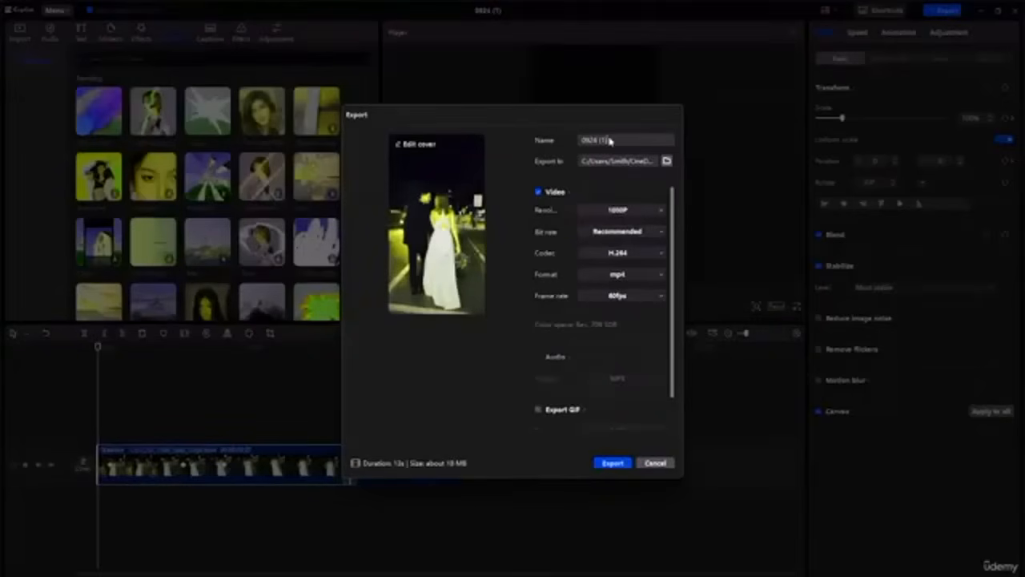
pyautogui.moveTo(607, 140); pyautogui.dragTo(572, 141)
pyautogui.write('Zoom in and Zoom Out')
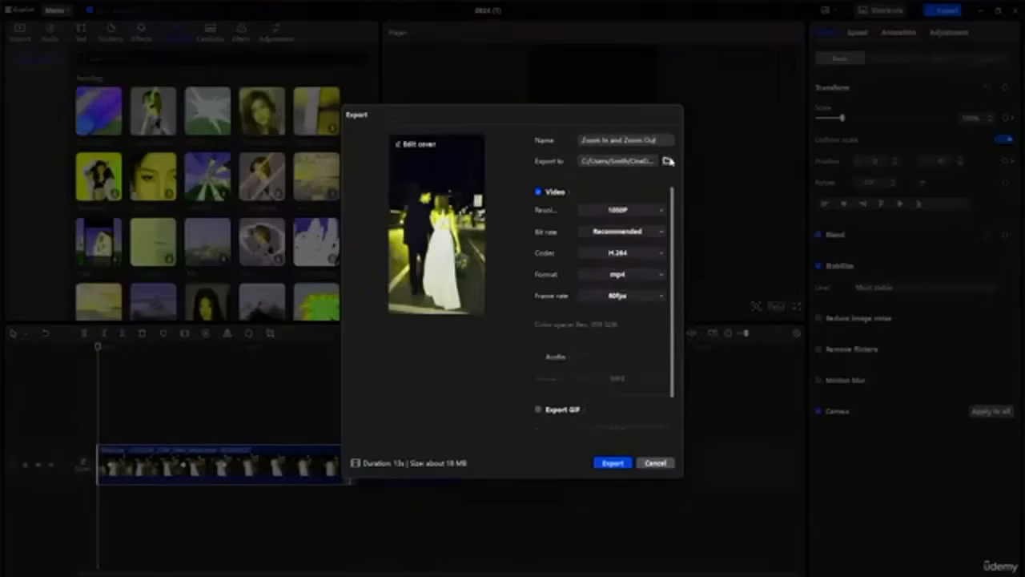
pyautogui.click(667, 160)
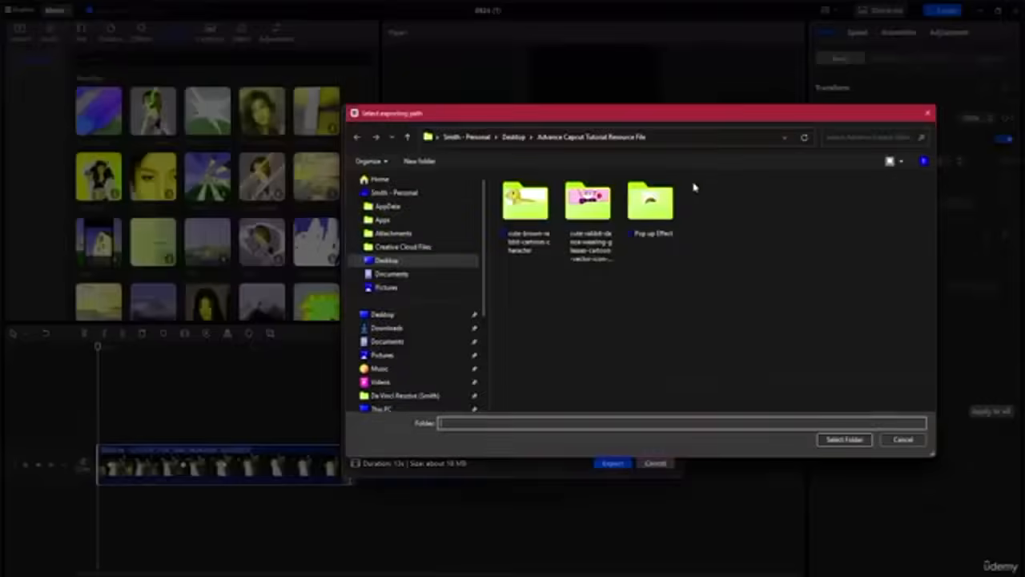
pyautogui.click(401, 316)
pyautogui.doubleClick(591, 240)
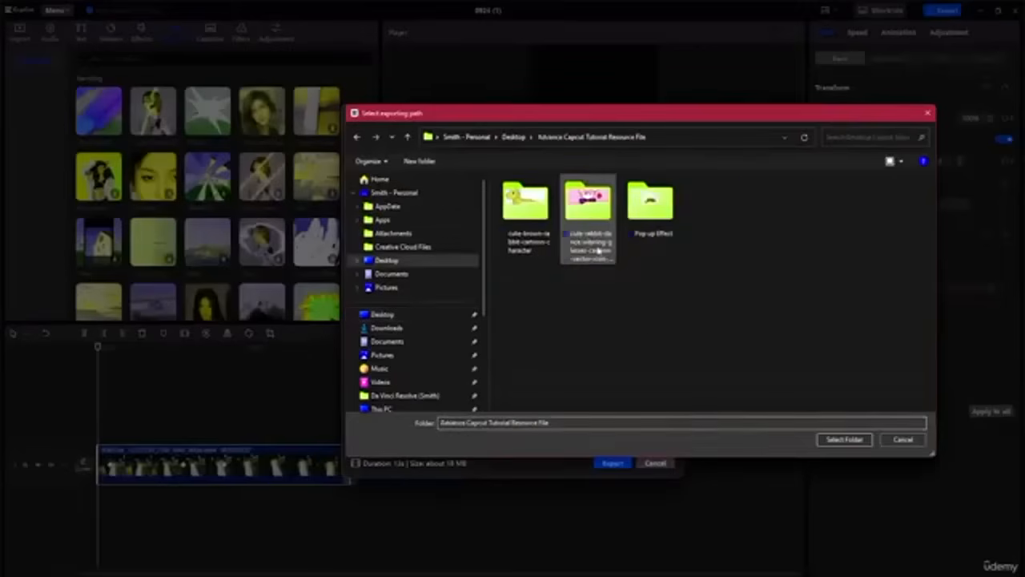
pyautogui.click(846, 440)
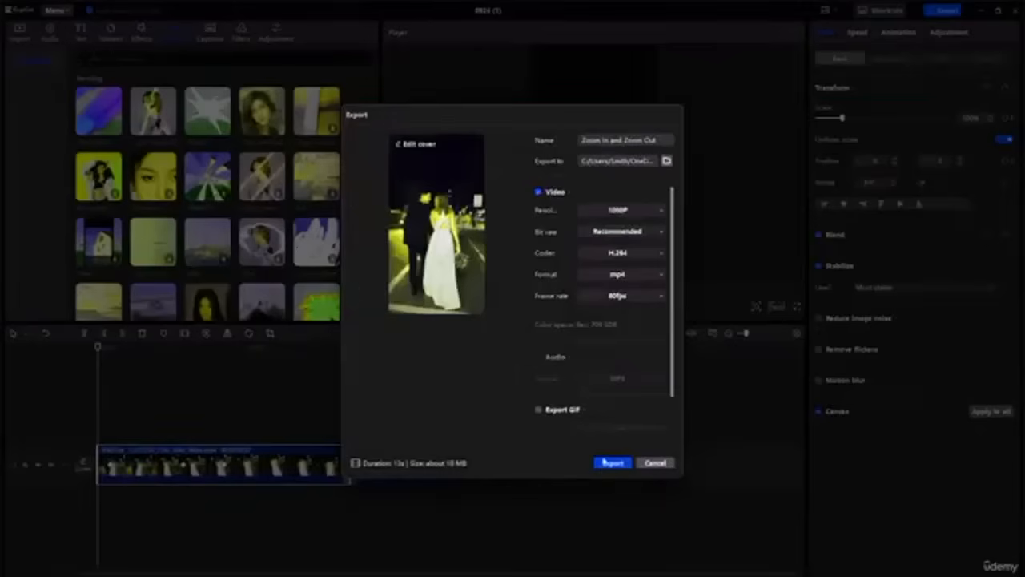
# Toggle the copyright check, export the video as a 1080P 60fps mp4, and close the finished export without sharing it
pyautogui.scroll(-1, 633, 248)
pyautogui.scroll(1, 637, 236)
pyautogui.scroll(-1, 629, 219)
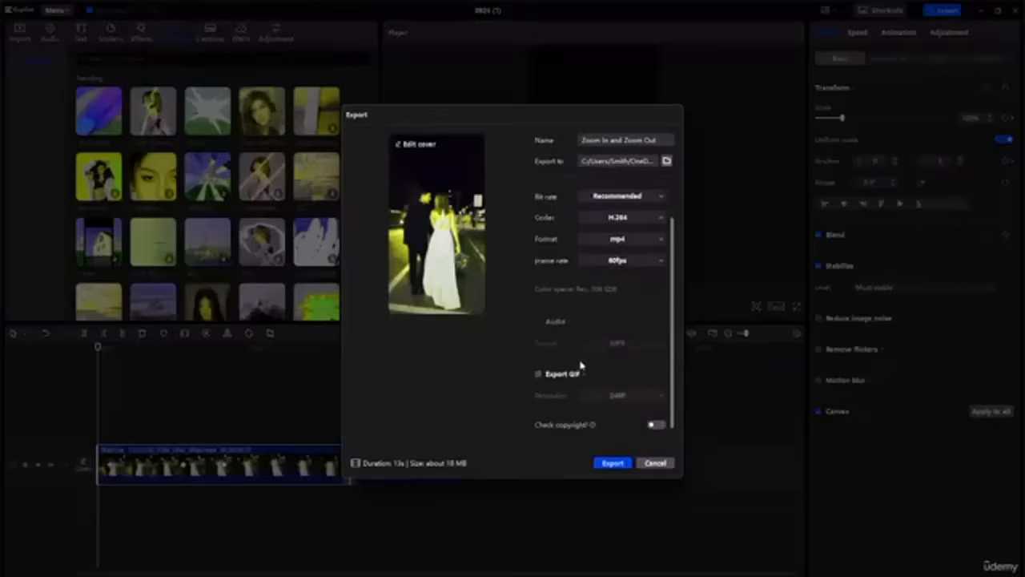
pyautogui.click(657, 425)
pyautogui.click(625, 463)
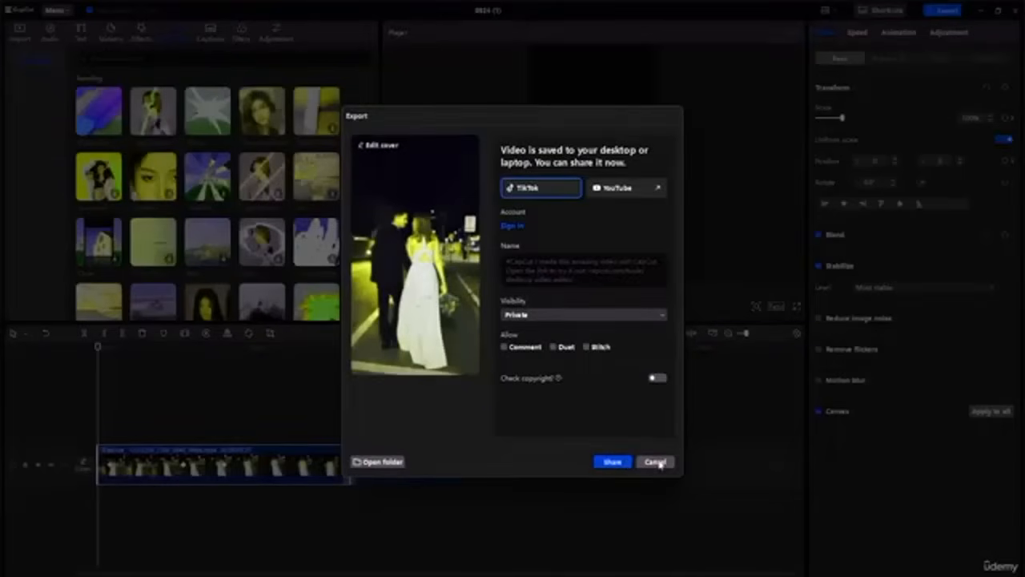
pyautogui.click(655, 462)
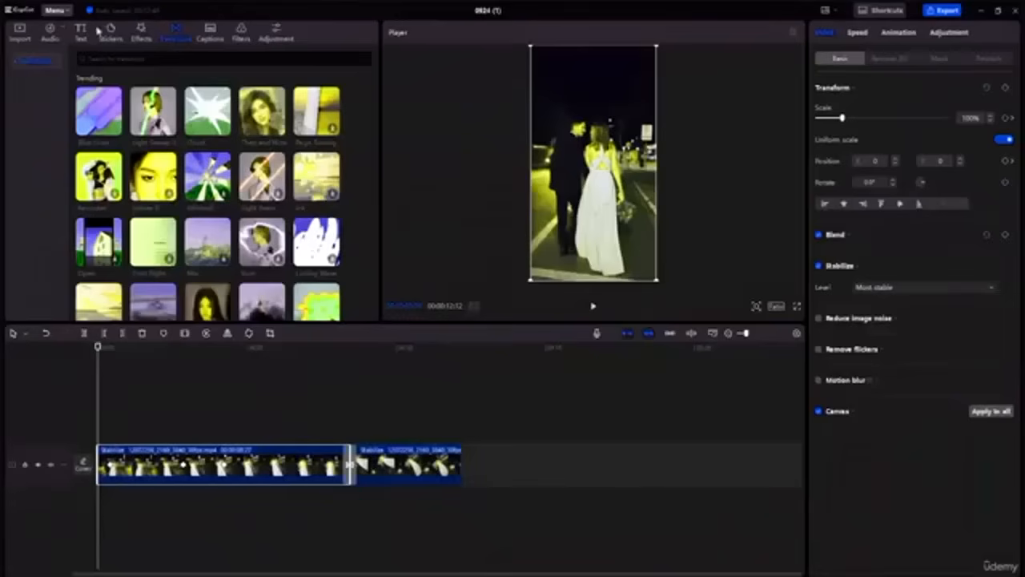
# Create a new project and confirm leaving the current one
pyautogui.click(49, 30)
pyautogui.click(54, 11)
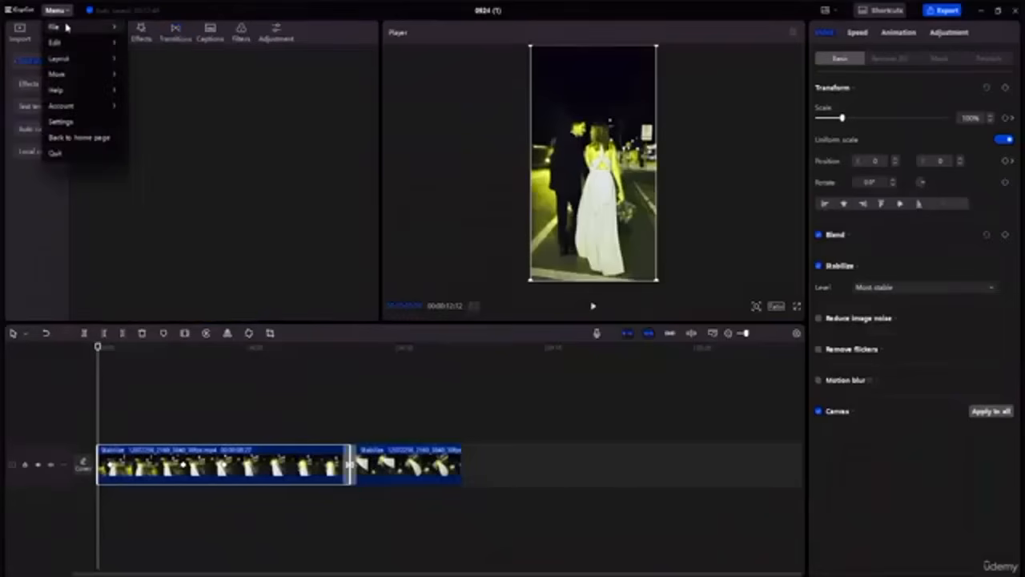
pyautogui.moveTo(96, 30)
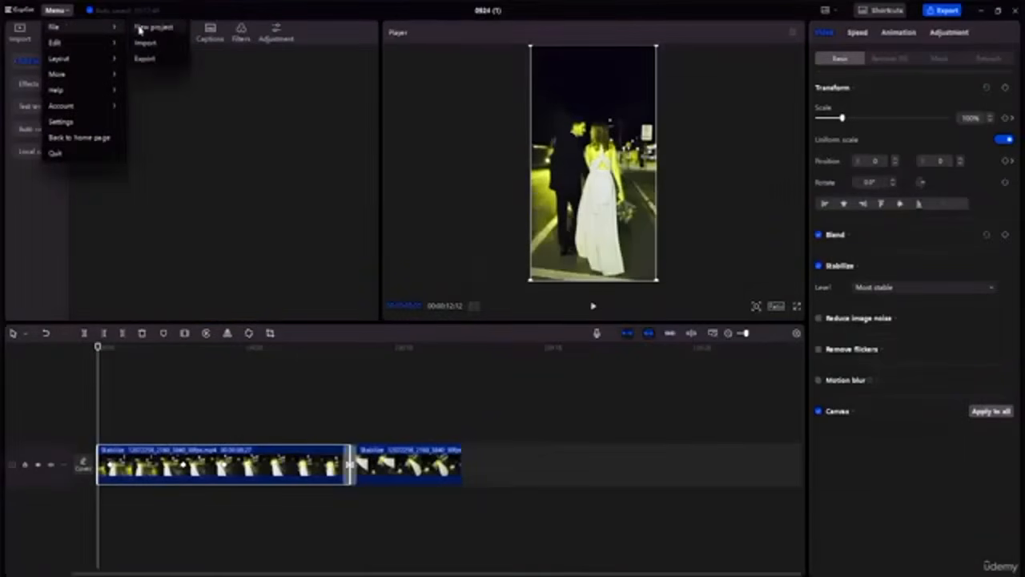
pyautogui.click(152, 30)
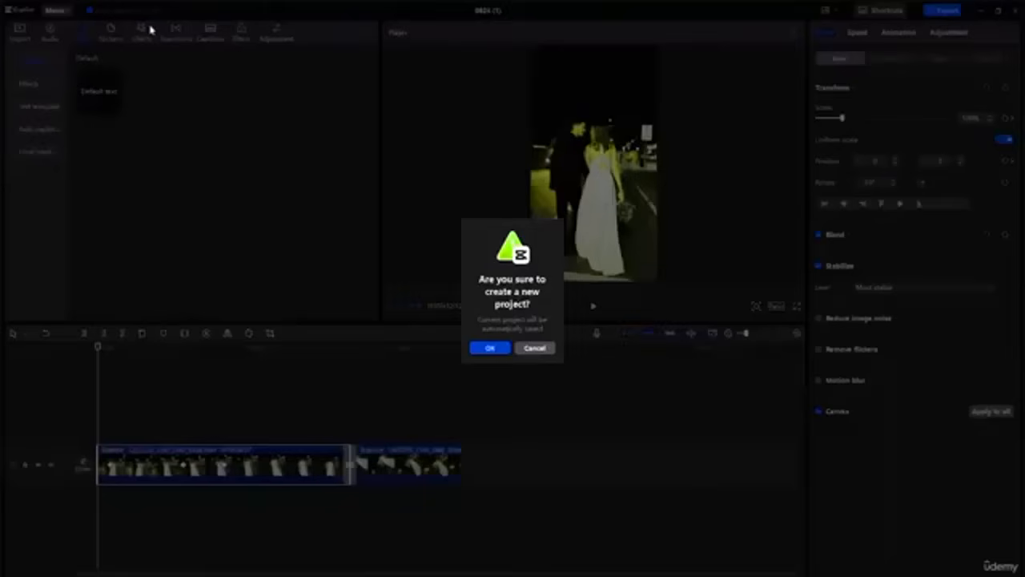
pyautogui.click(503, 348)
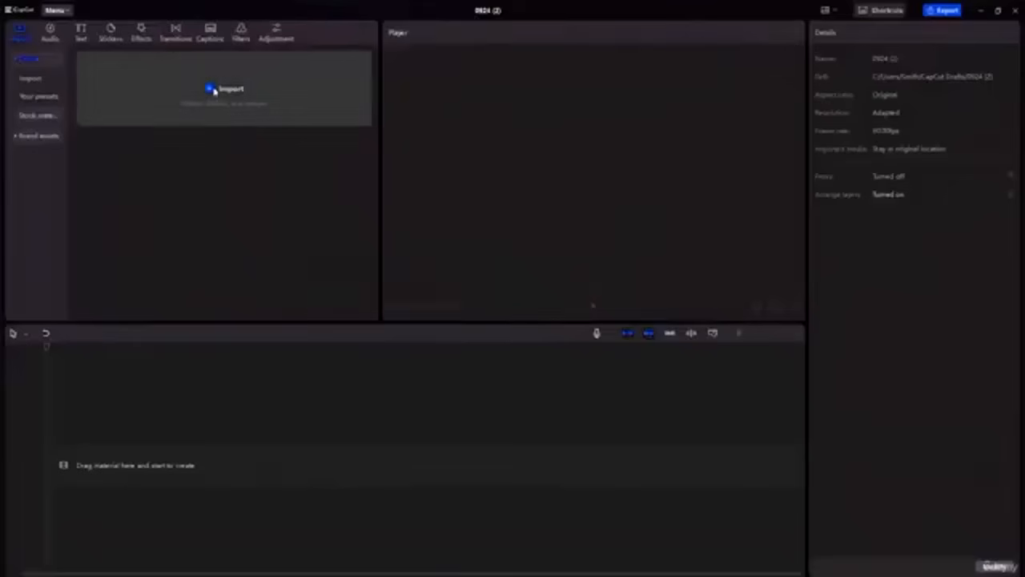
# Import six videos from the resource folder: the black-and-white skaters, dark blue scene, portrait figure, landscape, green field, and walking couple
pyautogui.click(213, 90)
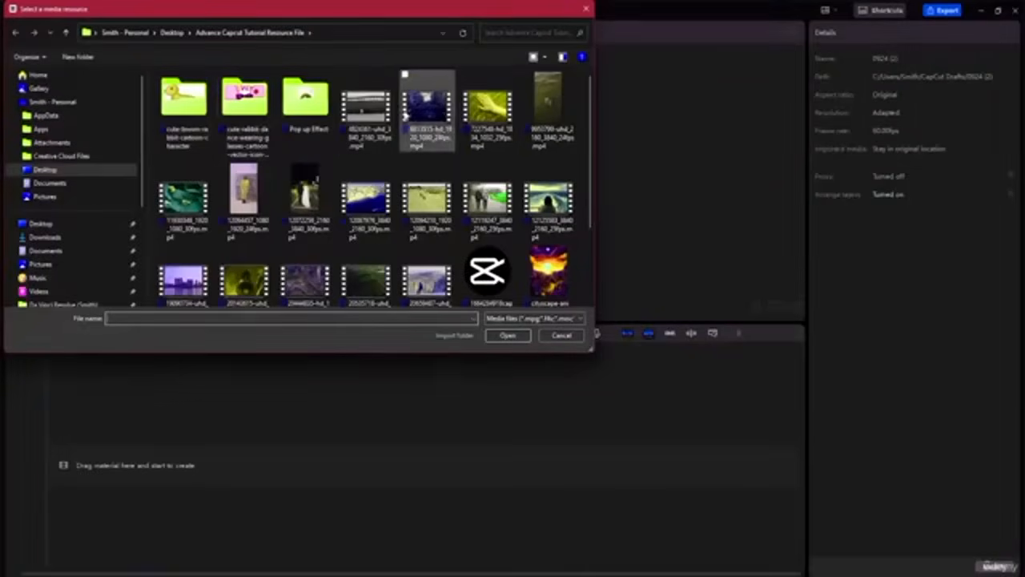
pyautogui.click(364, 138)
pyautogui.keyDown('ctrl'); pyautogui.click(433, 132); pyautogui.keyUp('ctrl')
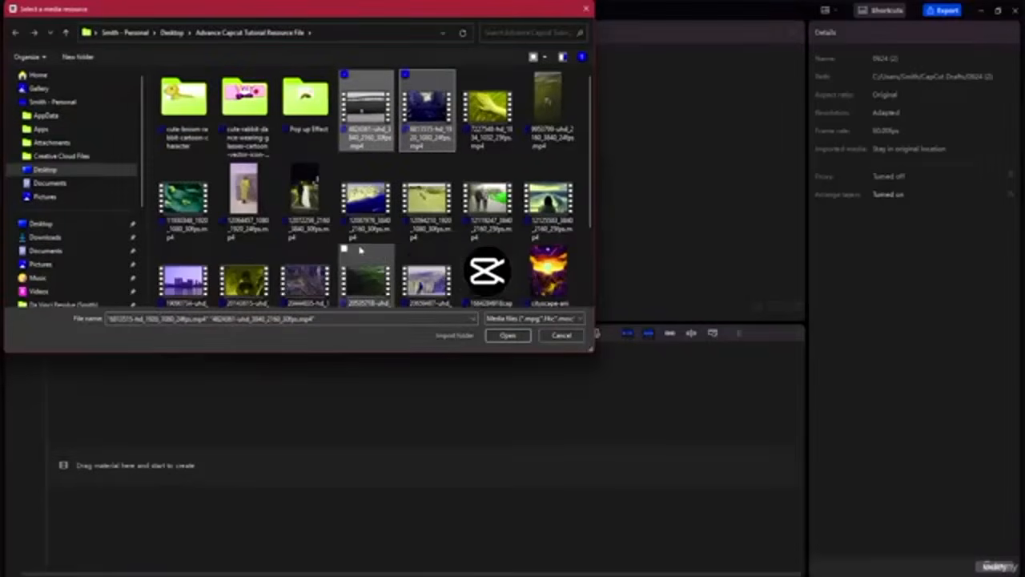
pyautogui.keyDown('ctrl'); pyautogui.click(365, 218); pyautogui.keyUp('ctrl')
pyautogui.keyDown('ctrl'); pyautogui.click(421, 209); pyautogui.keyUp('ctrl')
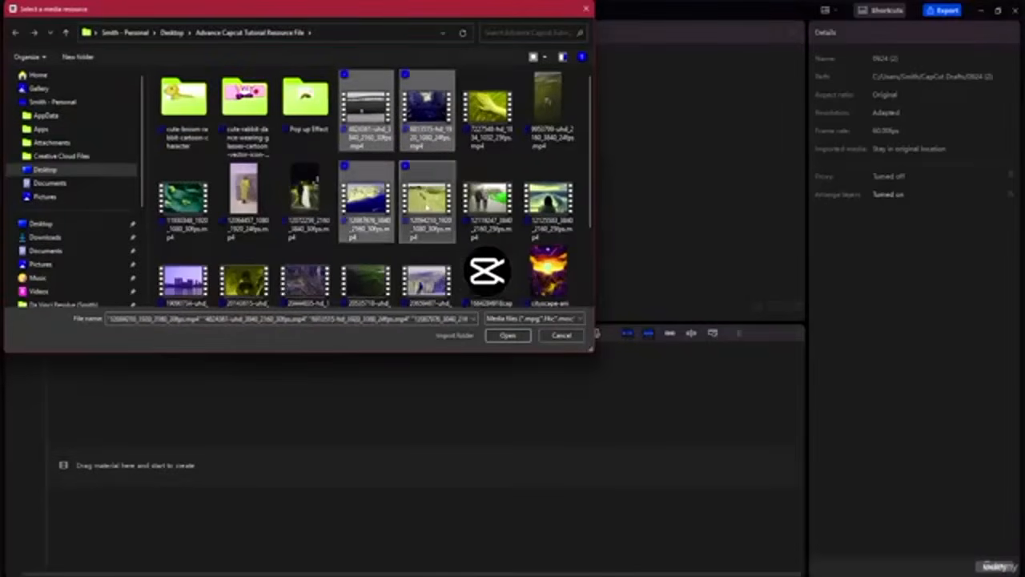
pyautogui.keyDown('ctrl'); pyautogui.click(484, 217); pyautogui.keyUp('ctrl')
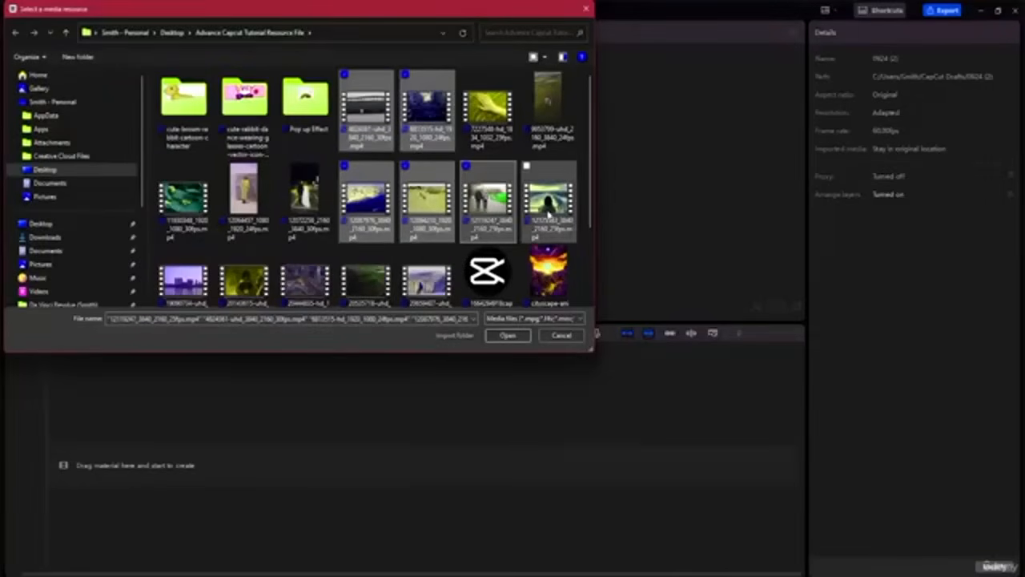
pyautogui.scroll(-1, 418, 218)
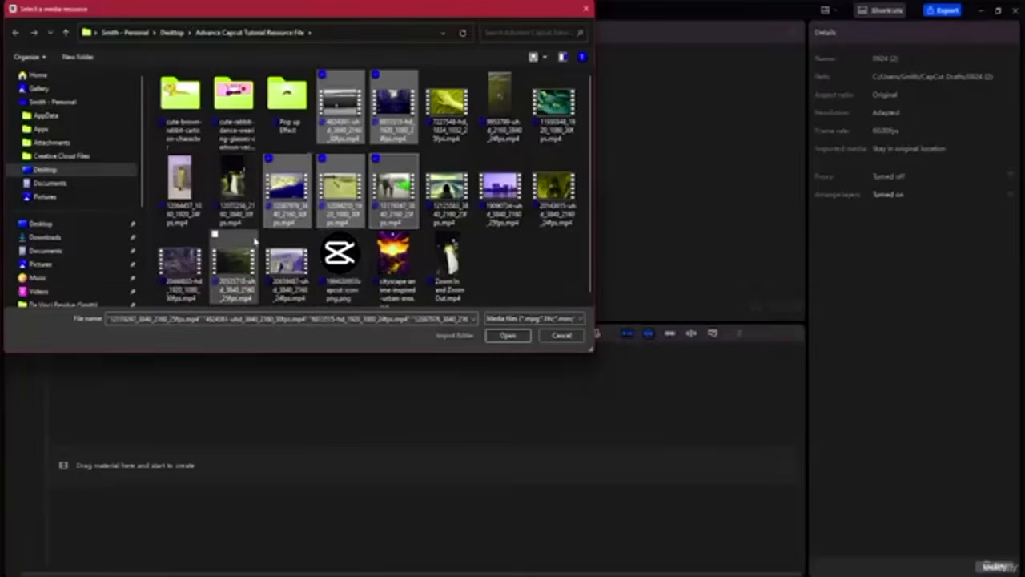
pyautogui.keyDown('ctrl'); pyautogui.click(189, 185); pyautogui.keyUp('ctrl')
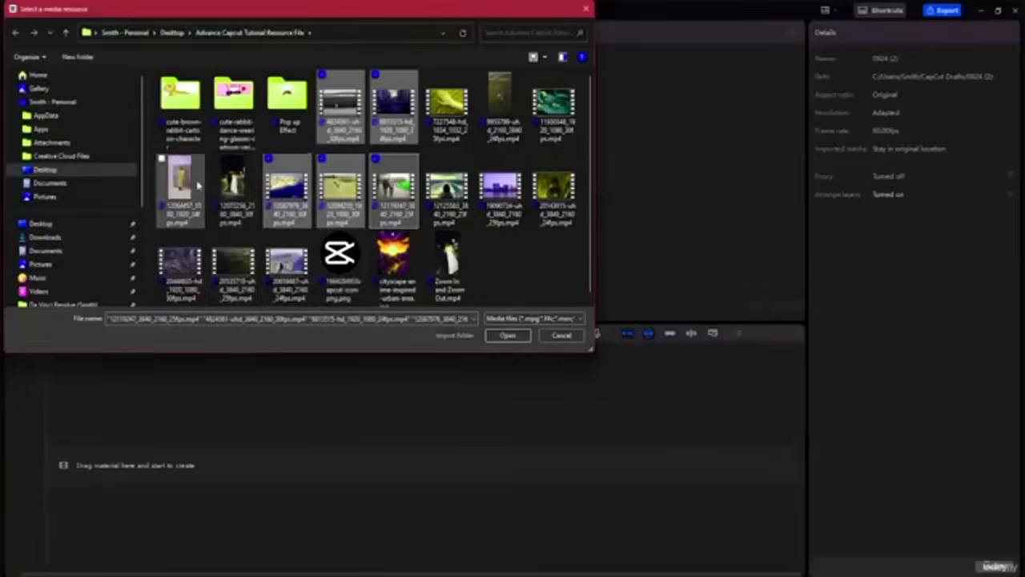
pyautogui.click(506, 336)
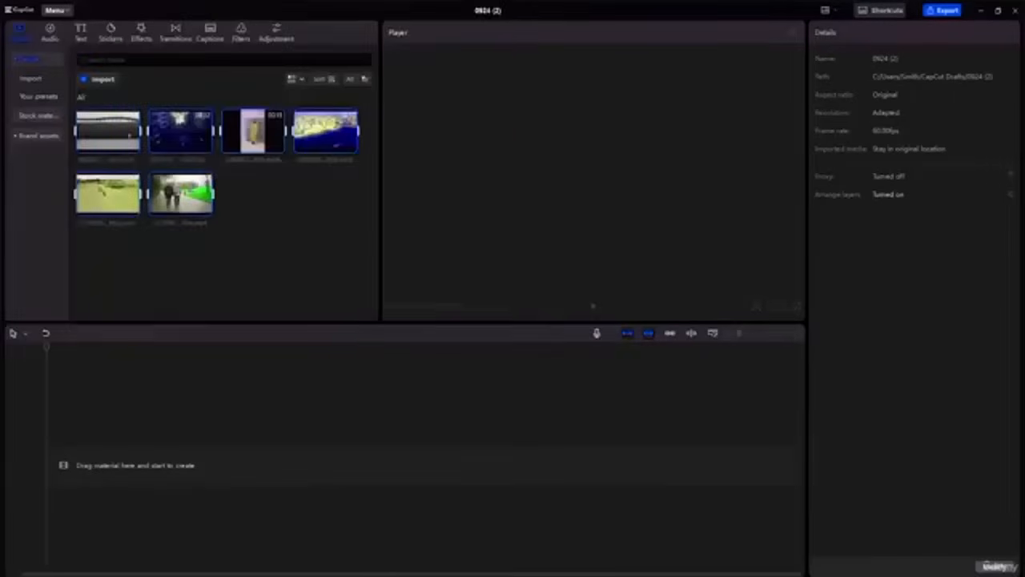
pyautogui.click(261, 231)
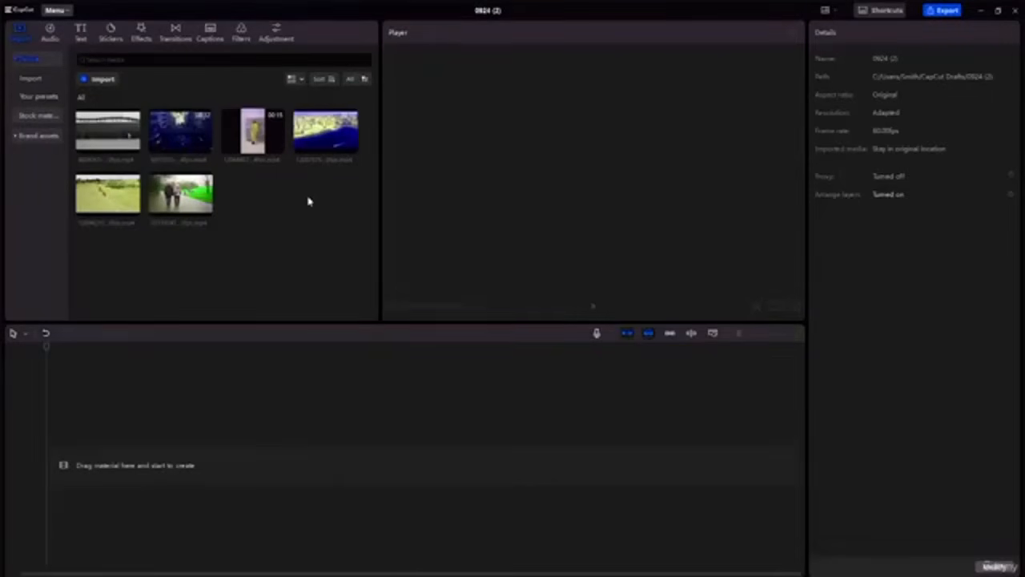
# Preview the black-and-white skaters clip, add it to the timeline, and play its first few seconds
pyautogui.click(114, 131)
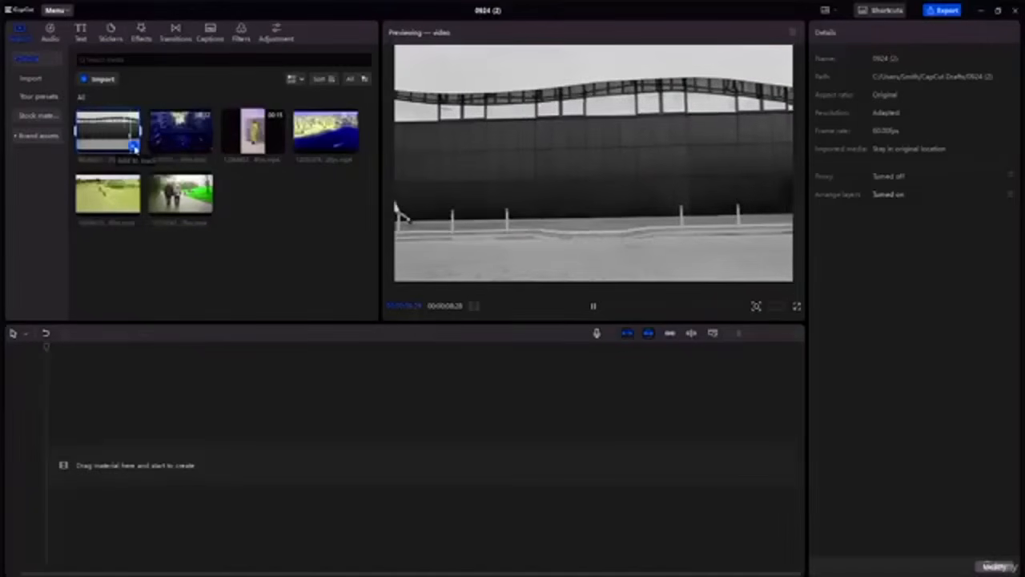
pyautogui.click(134, 146)
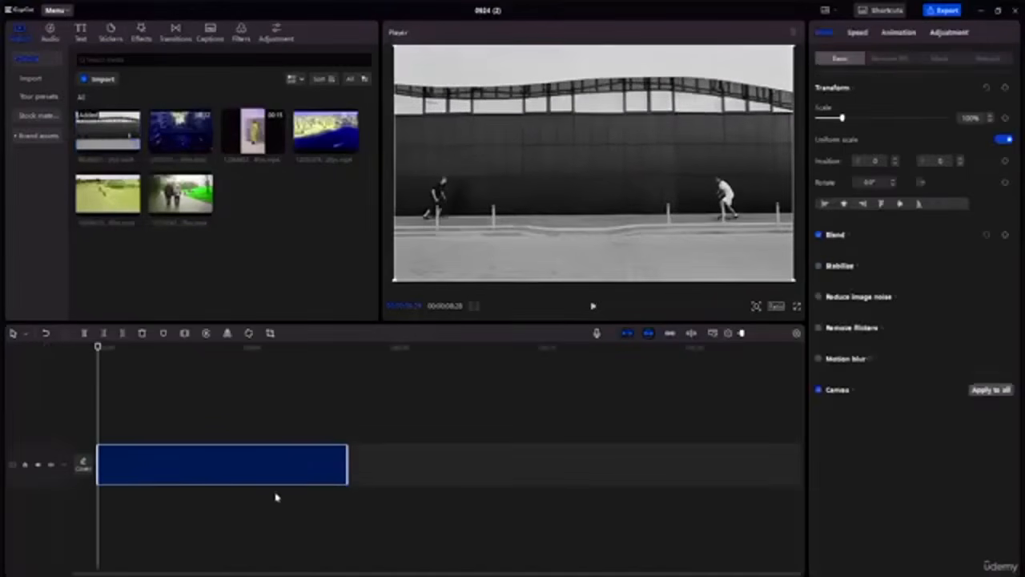
pyautogui.click(713, 333)
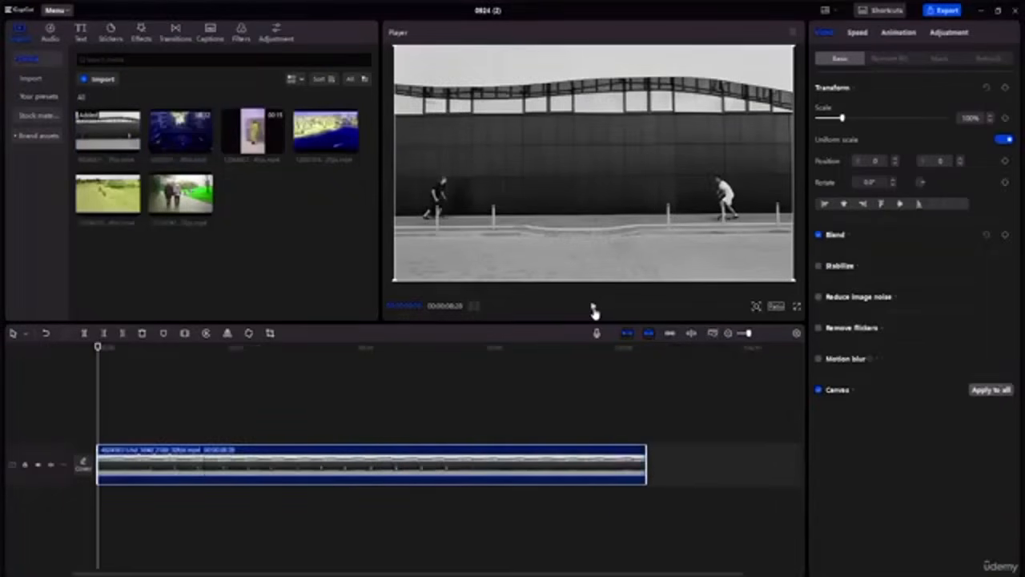
pyautogui.click(594, 309)
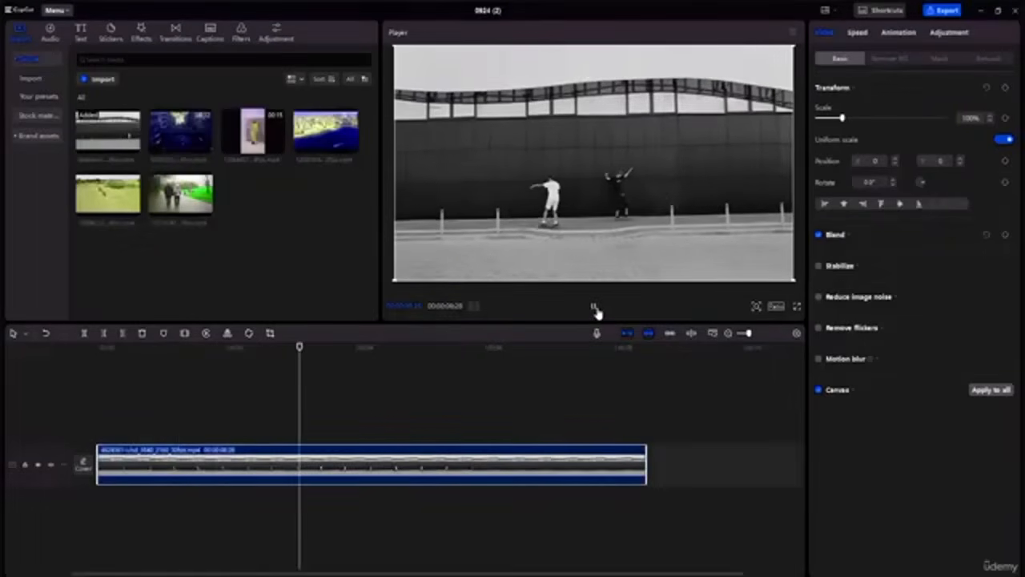
pyautogui.click(594, 309)
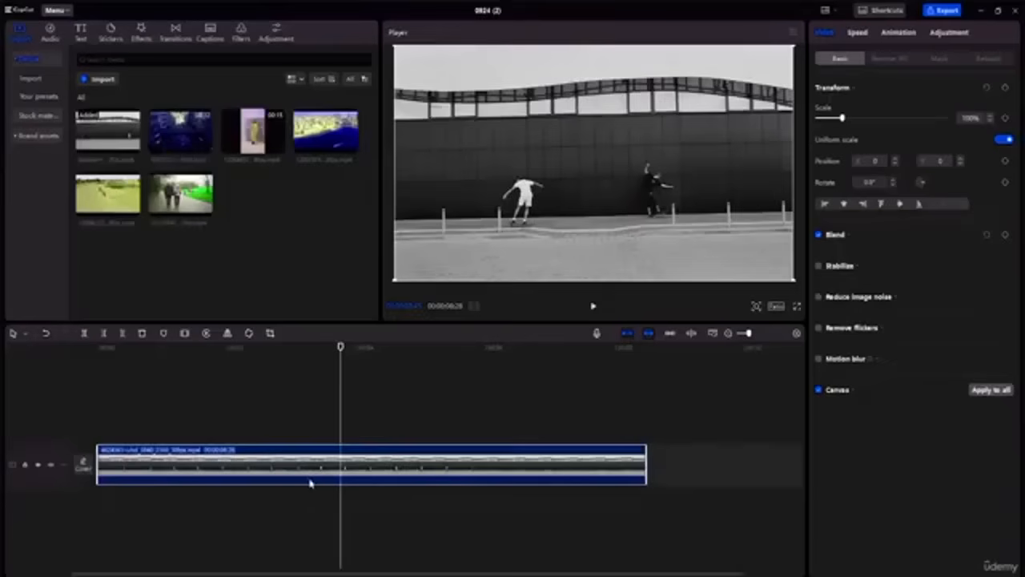
# Duplicate the skaters clip and align the copy with the start of the original on the track above
pyautogui.hotkey('ctrl', 'c')
pyautogui.hotkey('ctrl', 'v')
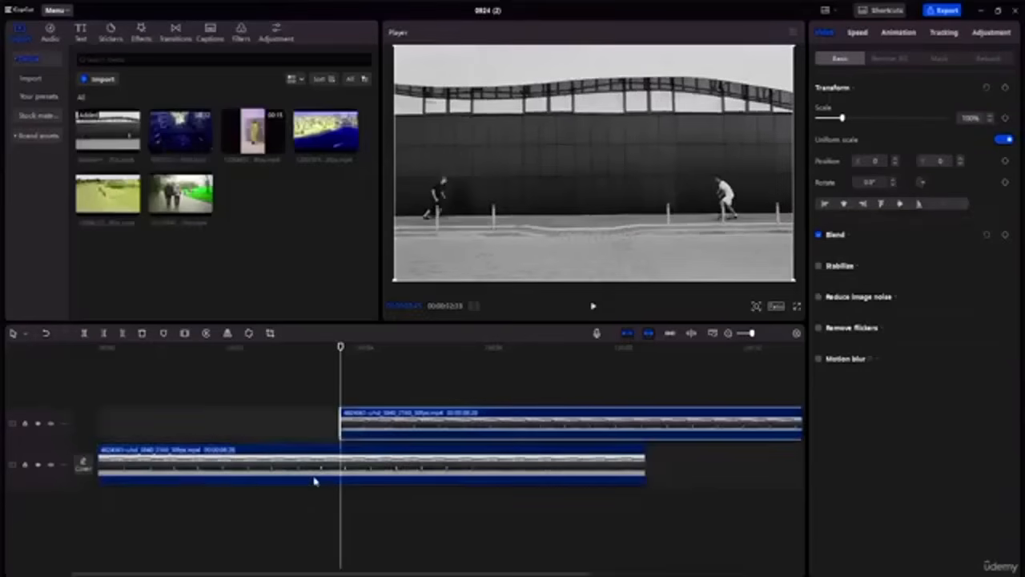
pyautogui.moveTo(432, 426); pyautogui.dragTo(190, 423)
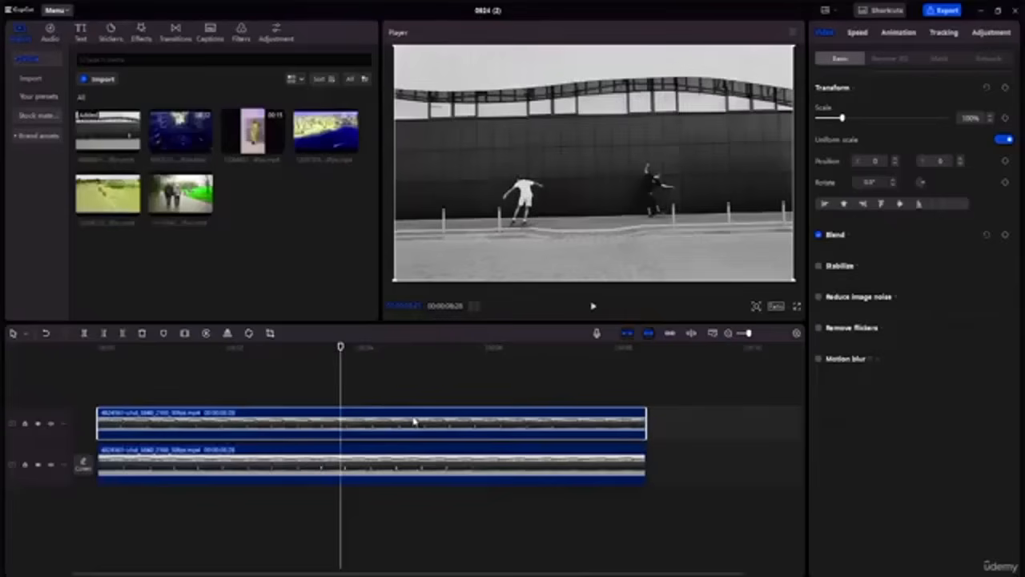
# Add a rectangle mask to the upper clip, narrow it to about 560 wide, and place it around the white-shirted skater
pyautogui.click(939, 60)
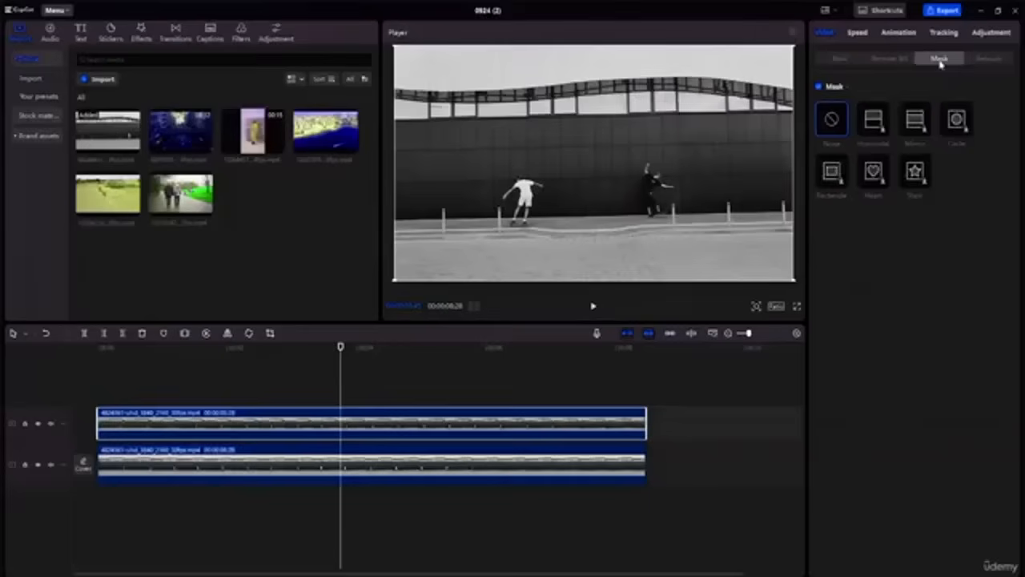
pyautogui.click(833, 178)
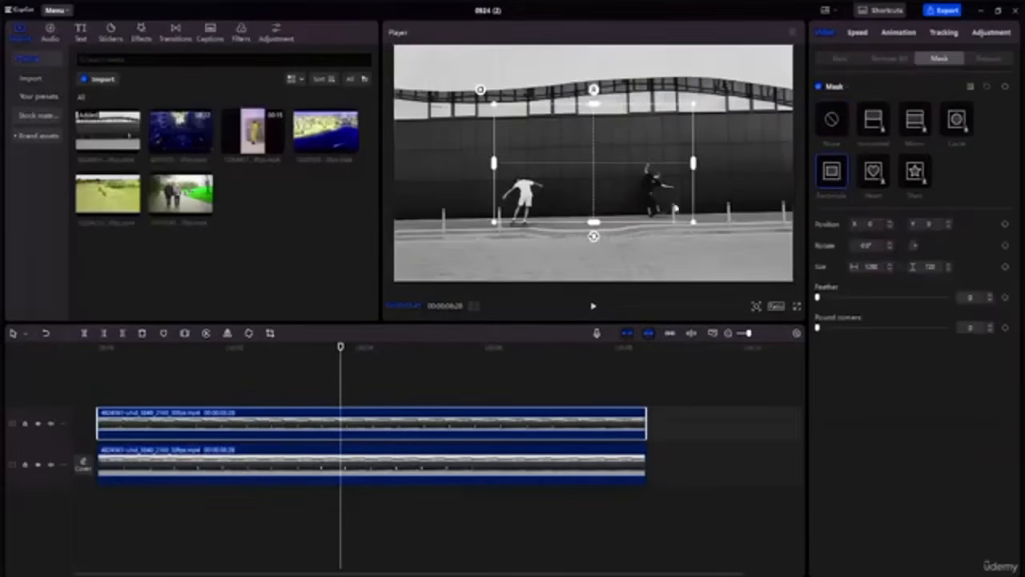
pyautogui.moveTo(625, 152); pyautogui.dragTo(545, 182)
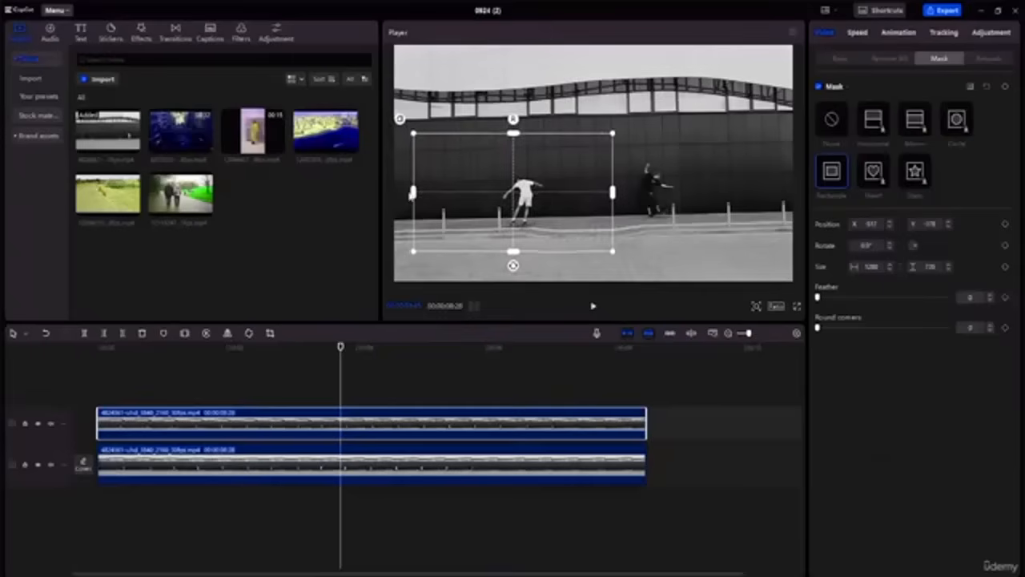
pyautogui.moveTo(414, 193); pyautogui.dragTo(527, 177)
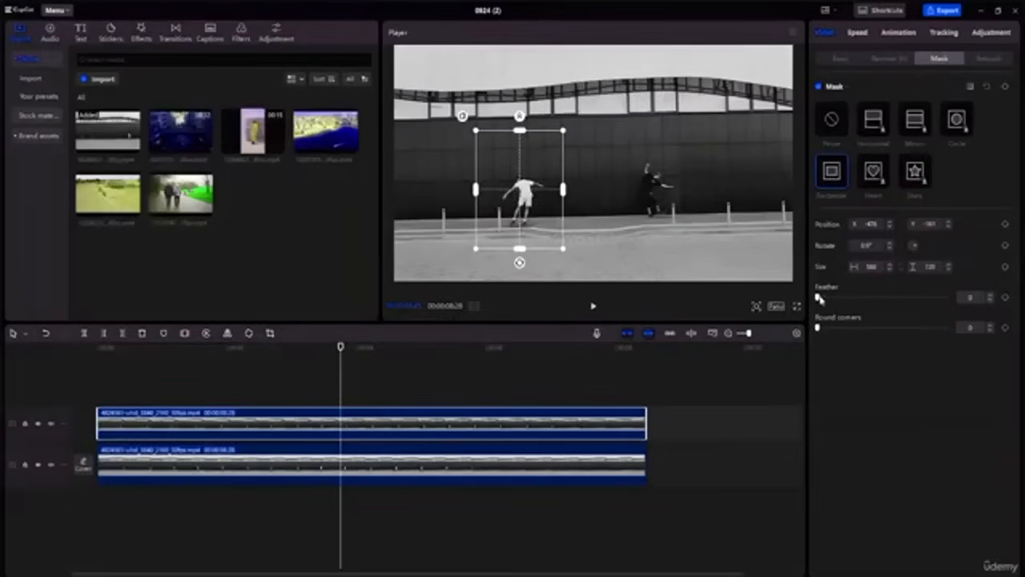
pyautogui.moveTo(819, 298); pyautogui.dragTo(797, 332)
pyautogui.moveTo(506, 199); pyautogui.dragTo(506, 188)
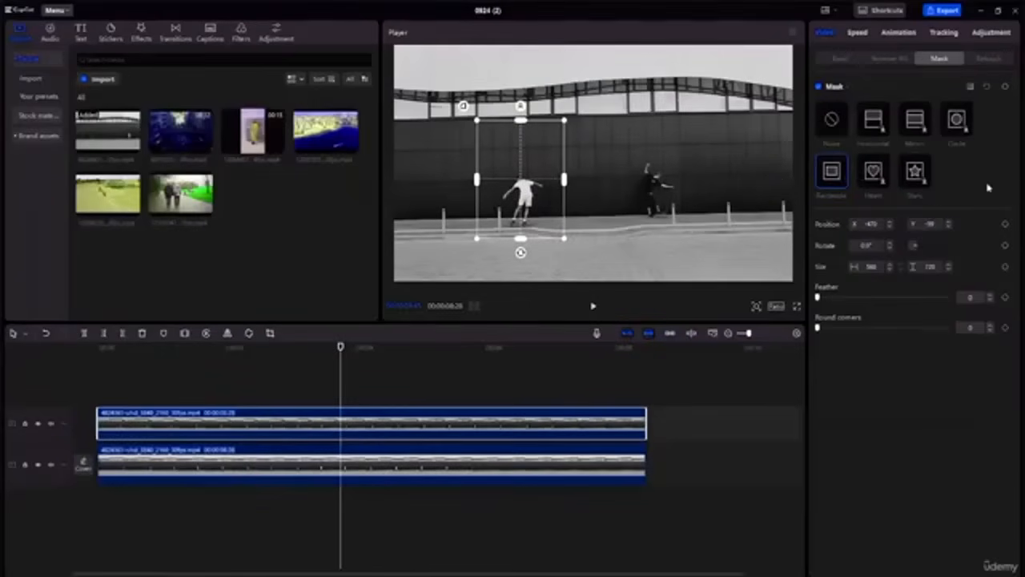
# Play the masked clip, shift the mask toward the white-shirted skater, and return the playhead to about 4 seconds
pyautogui.click(593, 306)
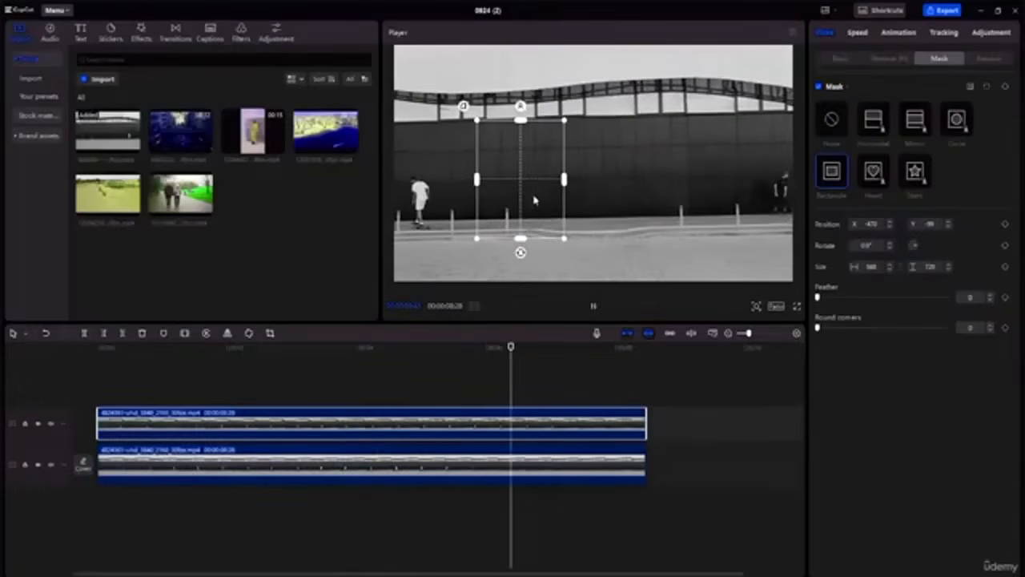
pyautogui.press('space')
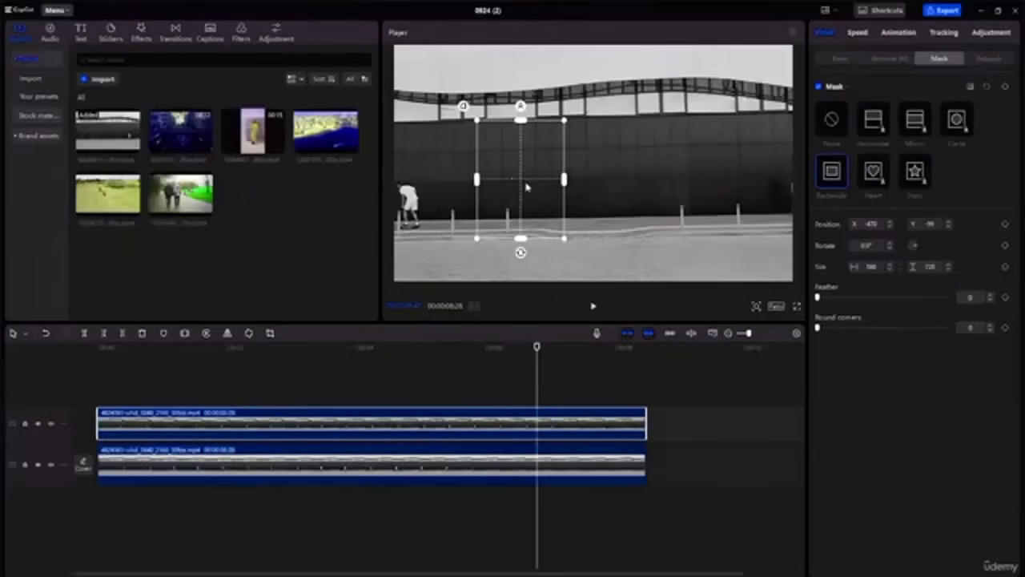
pyautogui.moveTo(523, 186); pyautogui.dragTo(495, 186)
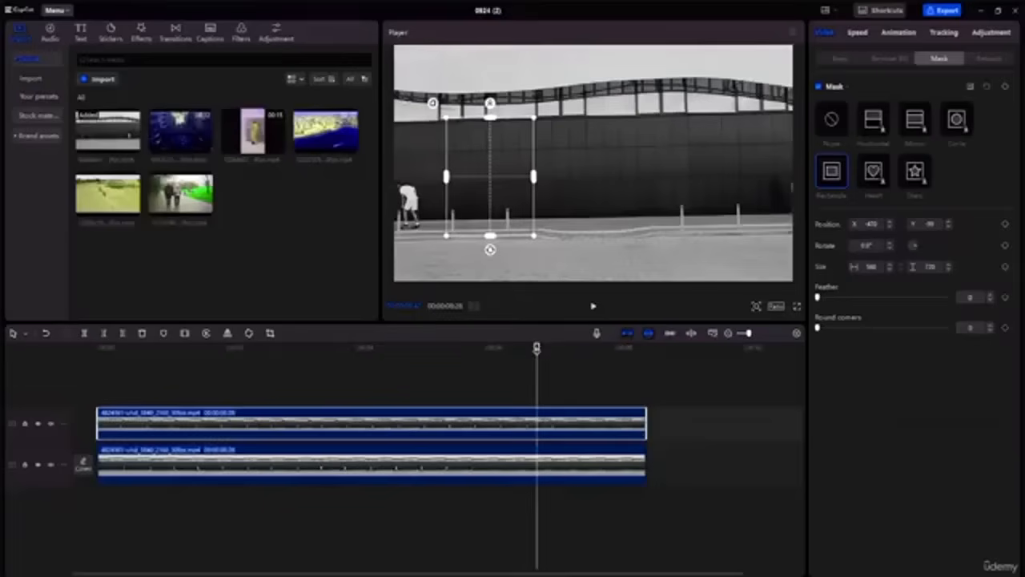
pyautogui.moveTo(537, 347); pyautogui.dragTo(365, 347)
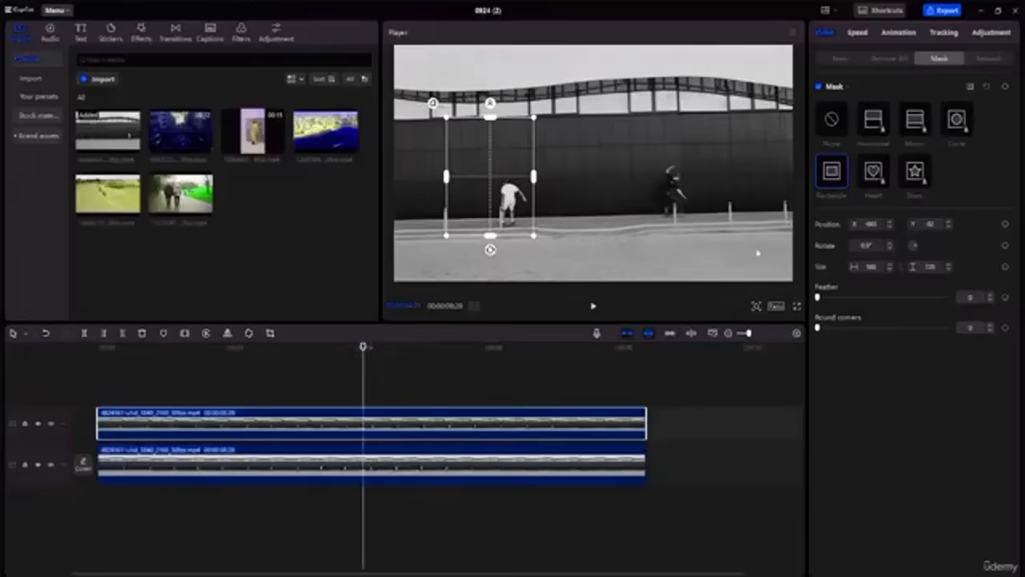
# Try motion tracking on the upper clip in both directions, with the tracking box around the white-shirted skater
pyautogui.click(947, 33)
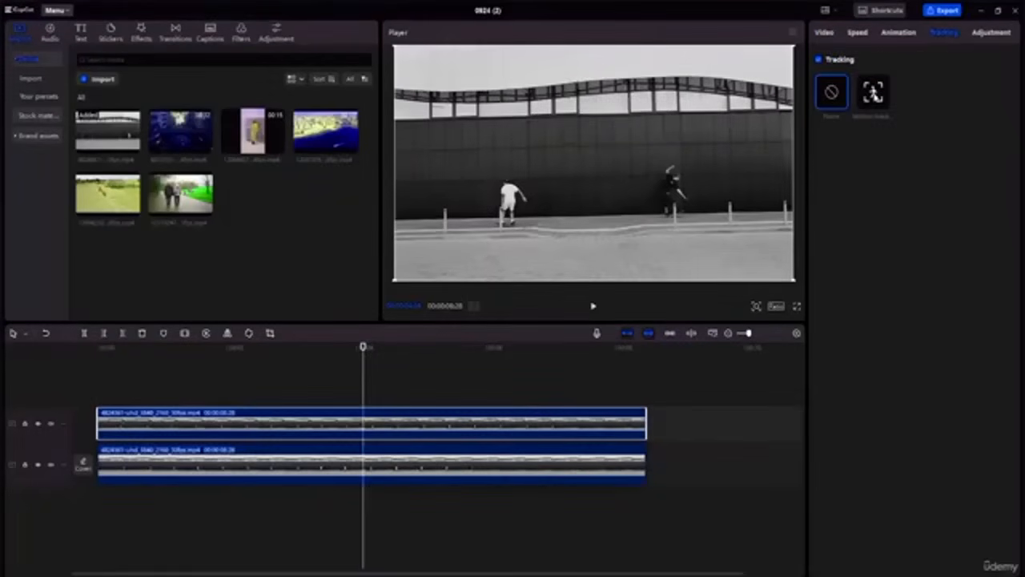
pyautogui.click(873, 91)
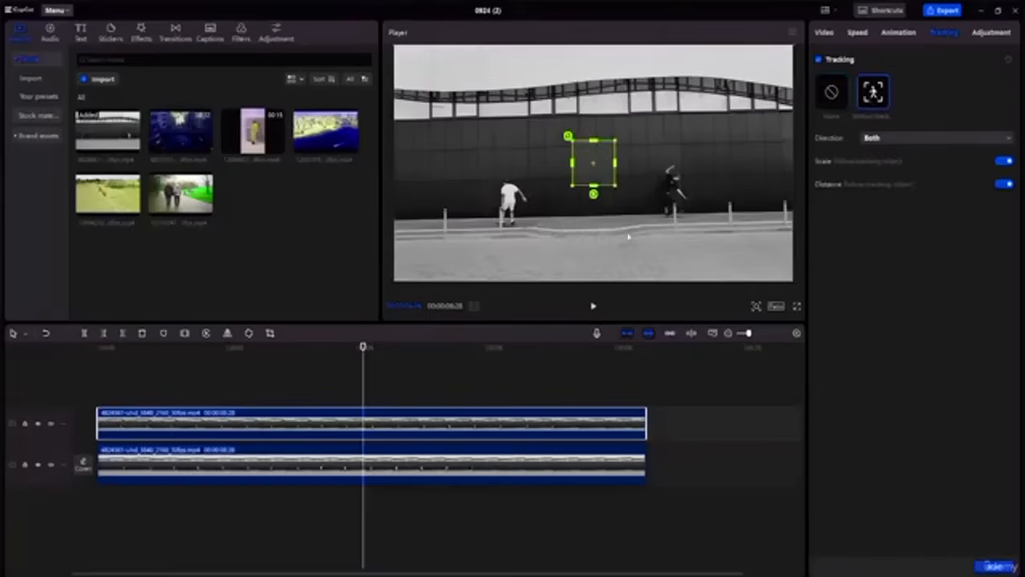
pyautogui.moveTo(593, 166); pyautogui.dragTo(507, 253)
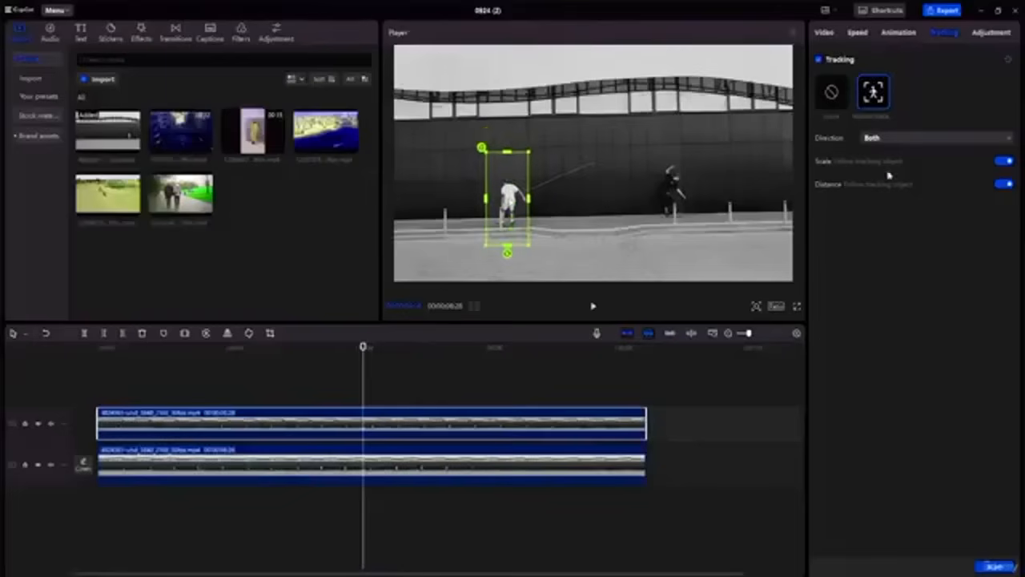
pyautogui.click(992, 140)
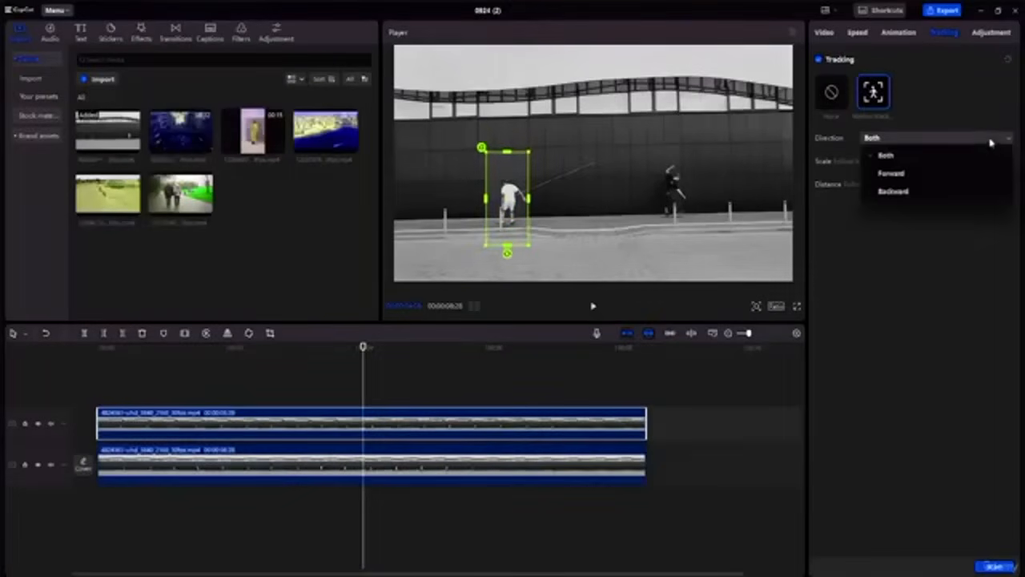
pyautogui.click(918, 141)
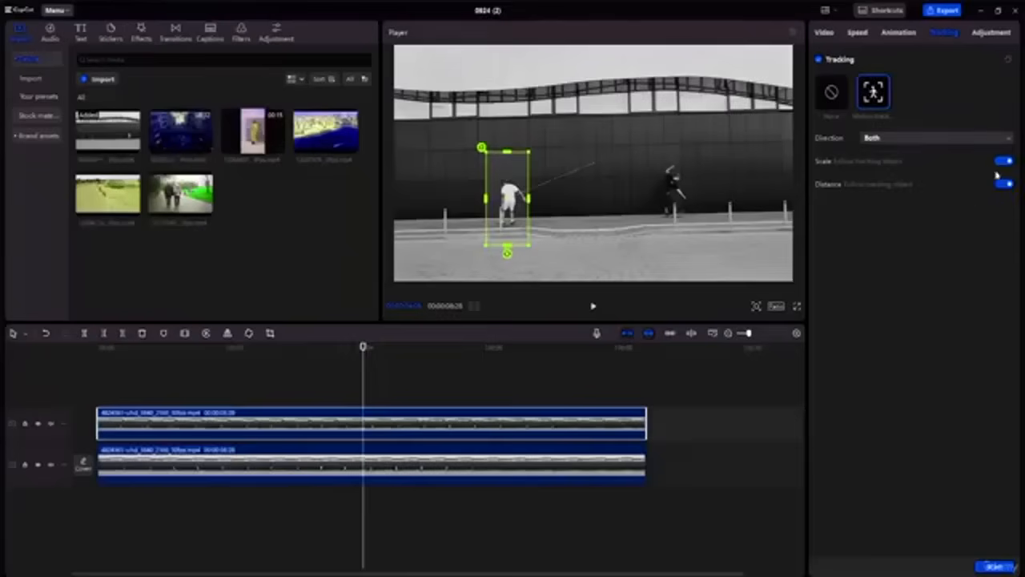
pyautogui.click(994, 566)
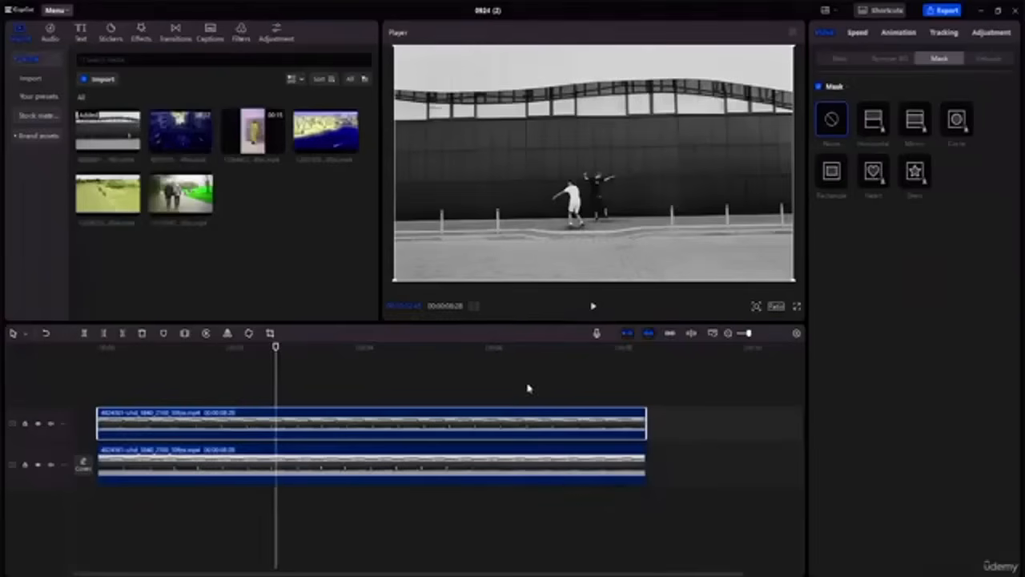
# Trim the ends of both skaters clips to about 7.5 seconds
pyautogui.moveTo(276, 347); pyautogui.dragTo(476, 403)
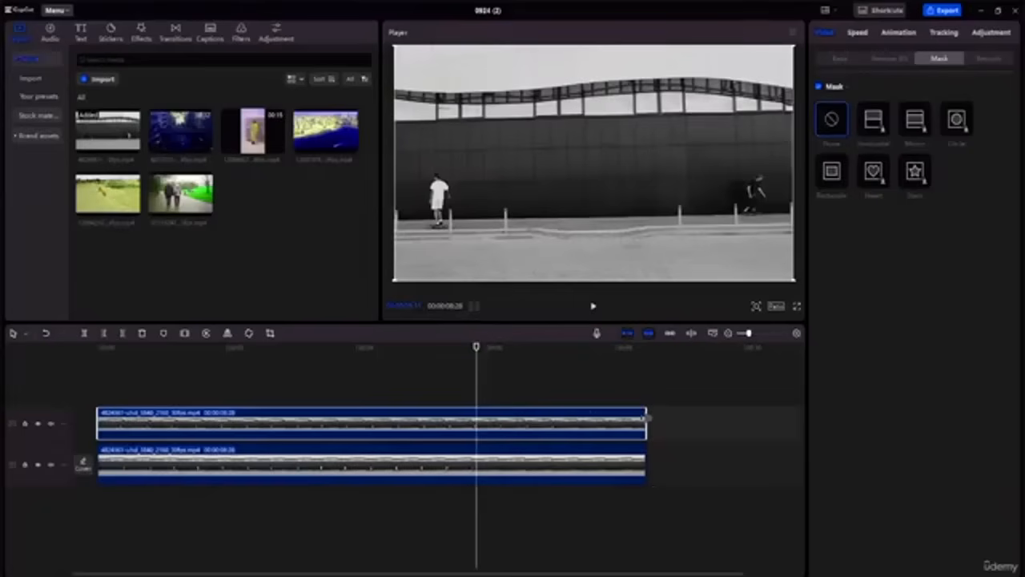
pyautogui.moveTo(645, 422); pyautogui.dragTo(582, 417)
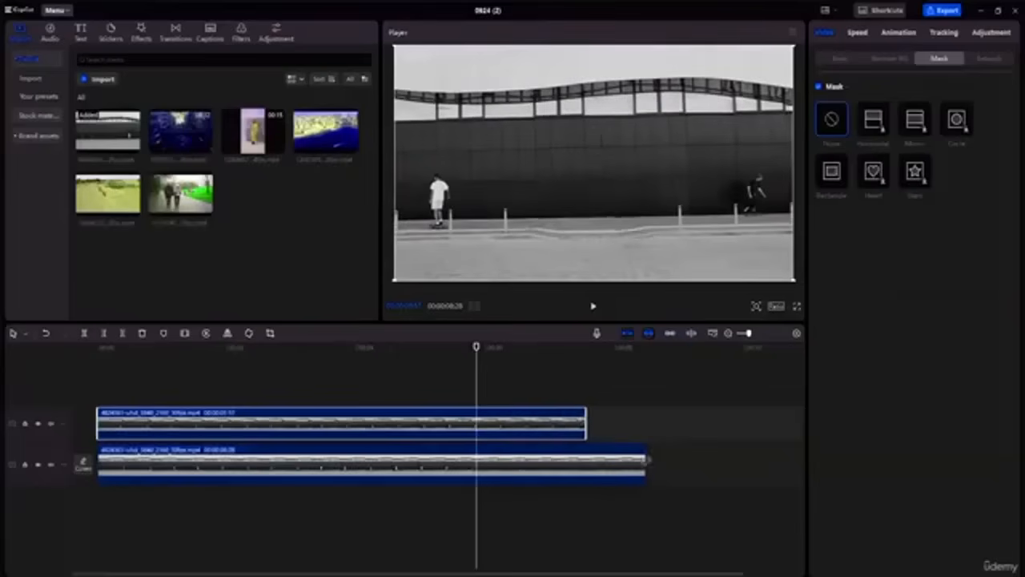
pyautogui.moveTo(646, 463); pyautogui.dragTo(587, 461)
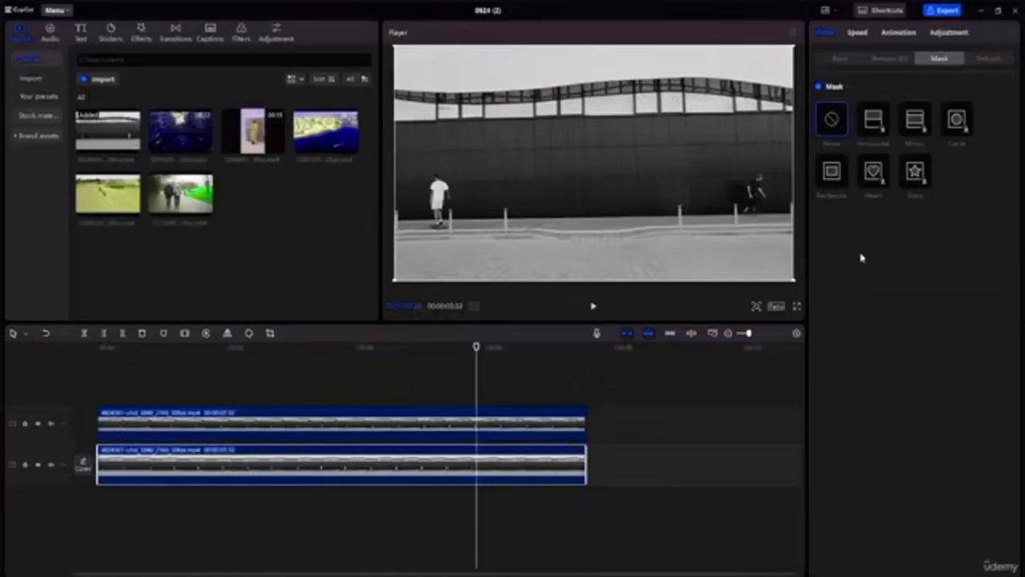
# Mask the lower clip with a rectangle about 615 by 665 around the white-shirted skater at the frame's left edge
pyautogui.click(834, 172)
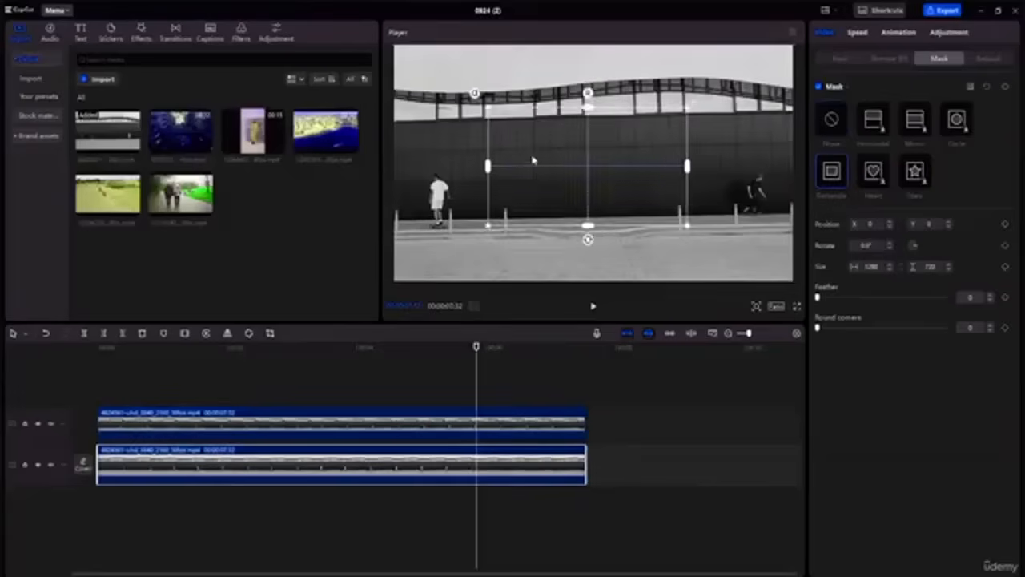
pyautogui.moveTo(533, 160); pyautogui.dragTo(451, 174)
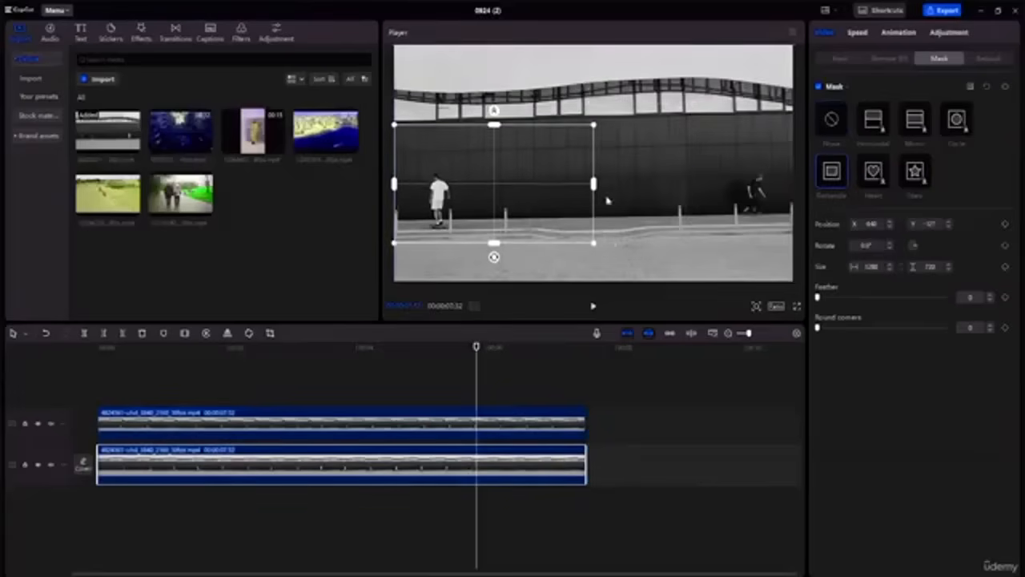
pyautogui.moveTo(593, 184); pyautogui.dragTo(542, 185)
pyautogui.moveTo(517, 178); pyautogui.dragTo(492, 168)
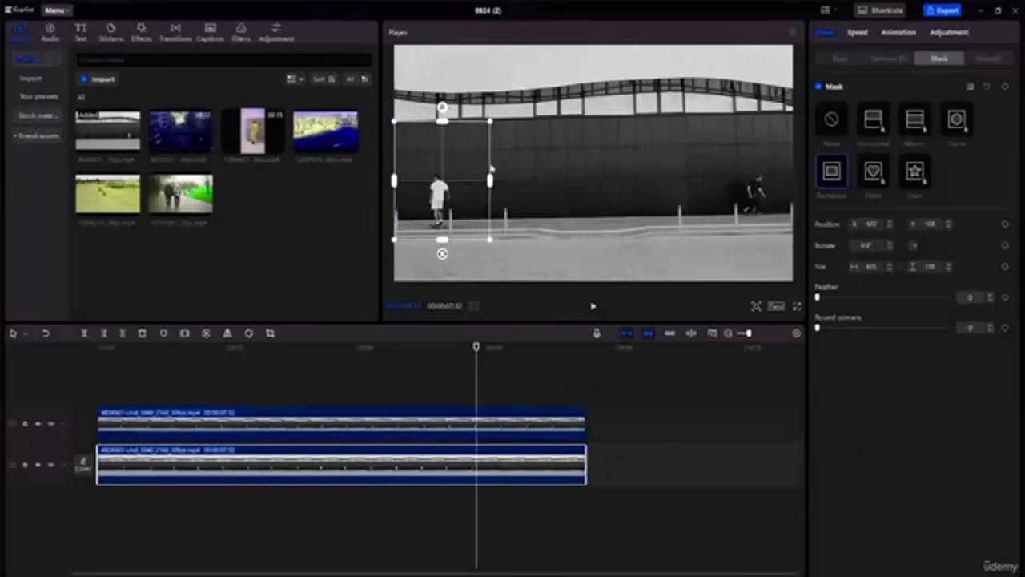
pyautogui.moveTo(441, 124); pyautogui.dragTo(446, 130)
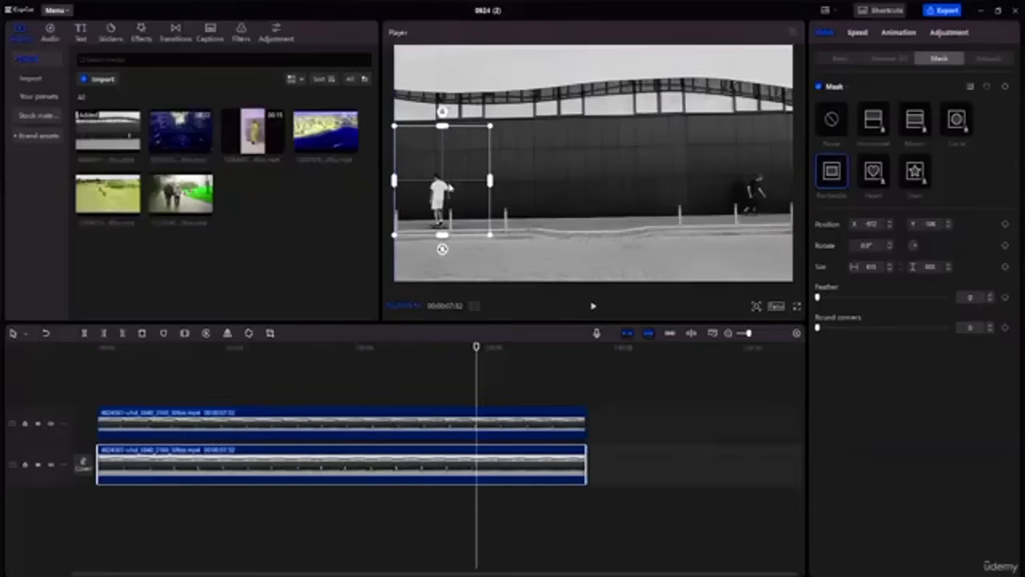
pyautogui.moveTo(449, 184); pyautogui.dragTo(450, 183)
# Play the video from the start and park the playhead where the white-shirted skater is inside the mask
pyautogui.moveTo(477, 347); pyautogui.dragTo(16, 316)
pyautogui.press('space')
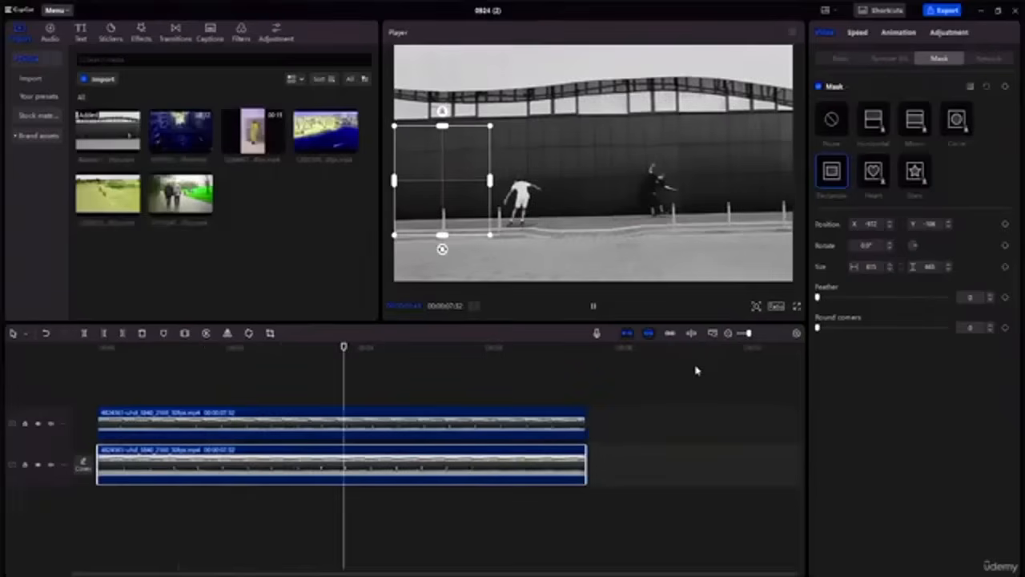
pyautogui.press('space')
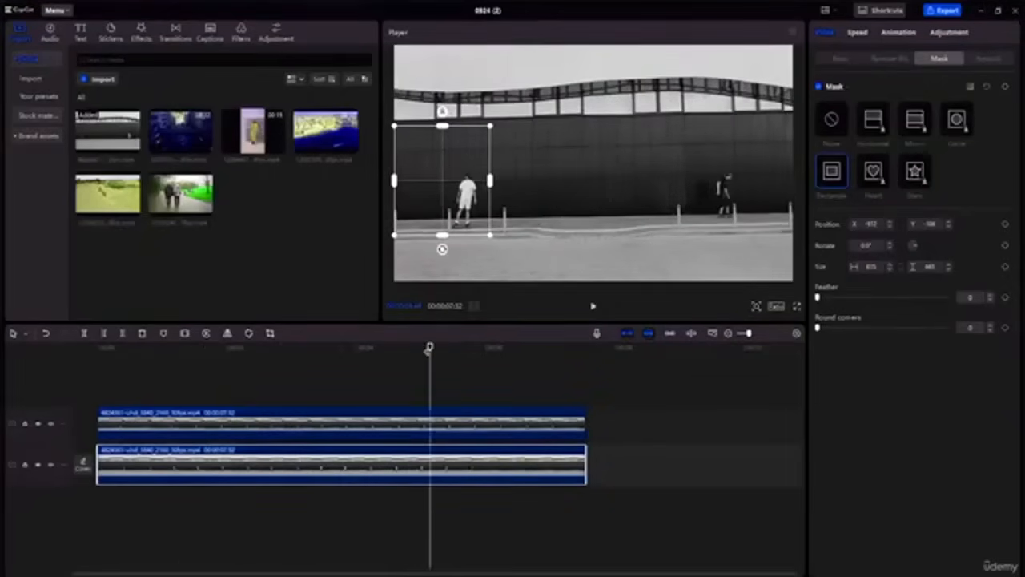
pyautogui.moveTo(430, 348)
pyautogui.mouseDown()
pyautogui.moveTo(395, 349)
pyautogui.moveTo(419, 349)
pyautogui.mouseUp()
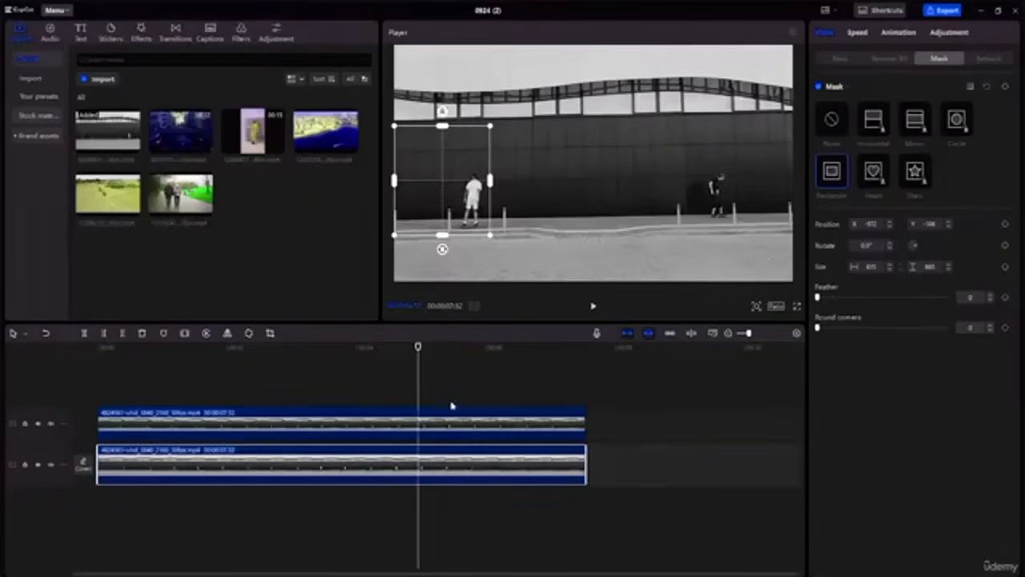
# Swap the two clips' tracks so the masked clip lies above the unmasked one, both starting at zero
pyautogui.click(431, 425)
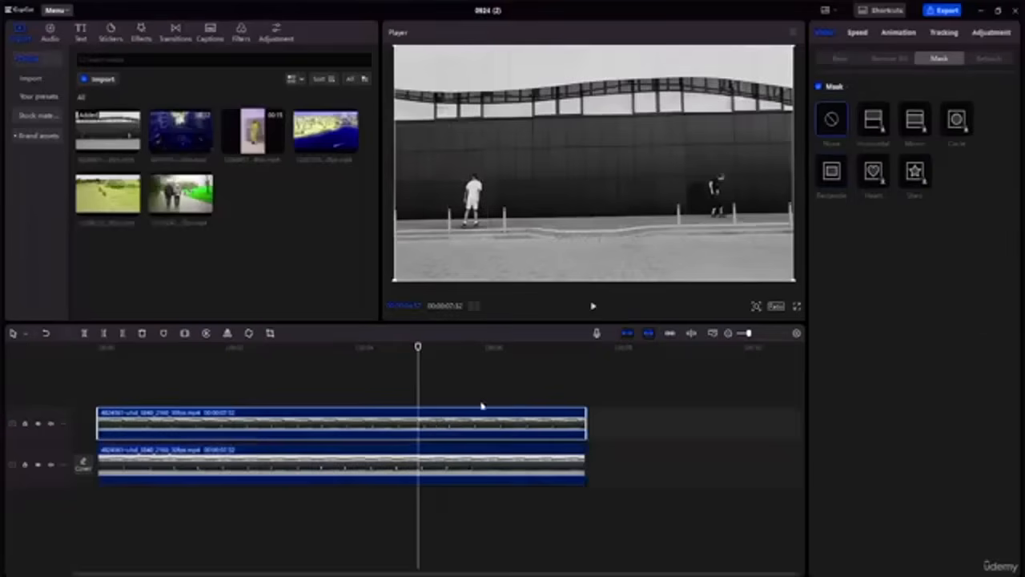
pyautogui.click(444, 458)
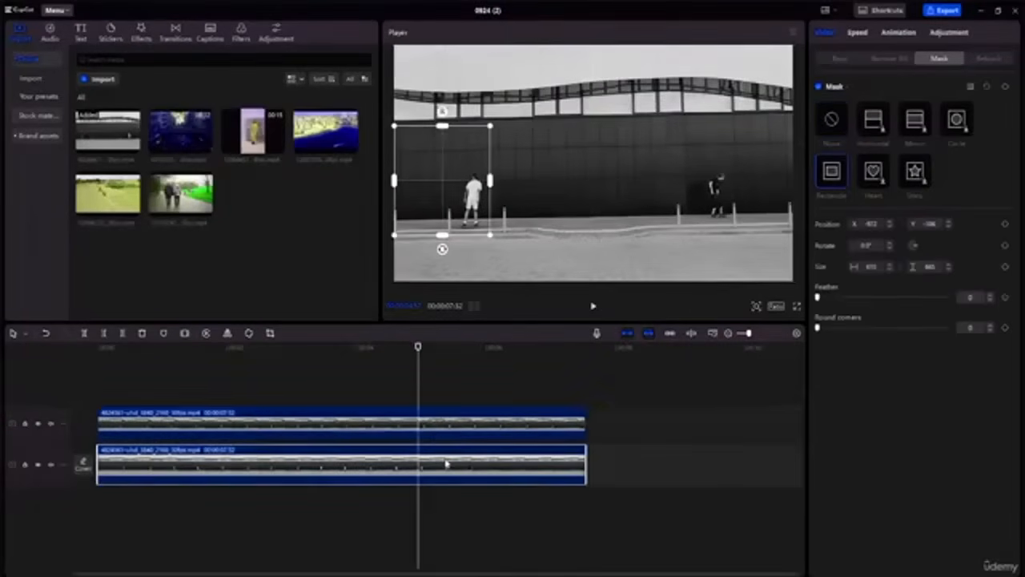
pyautogui.moveTo(476, 407); pyautogui.dragTo(968, 433)
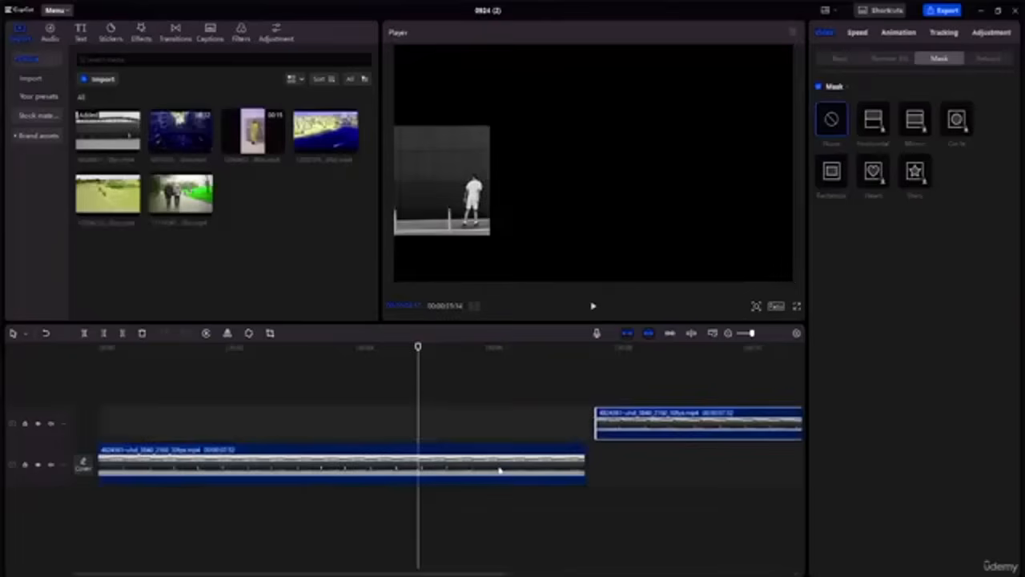
pyautogui.moveTo(499, 471); pyautogui.dragTo(501, 432)
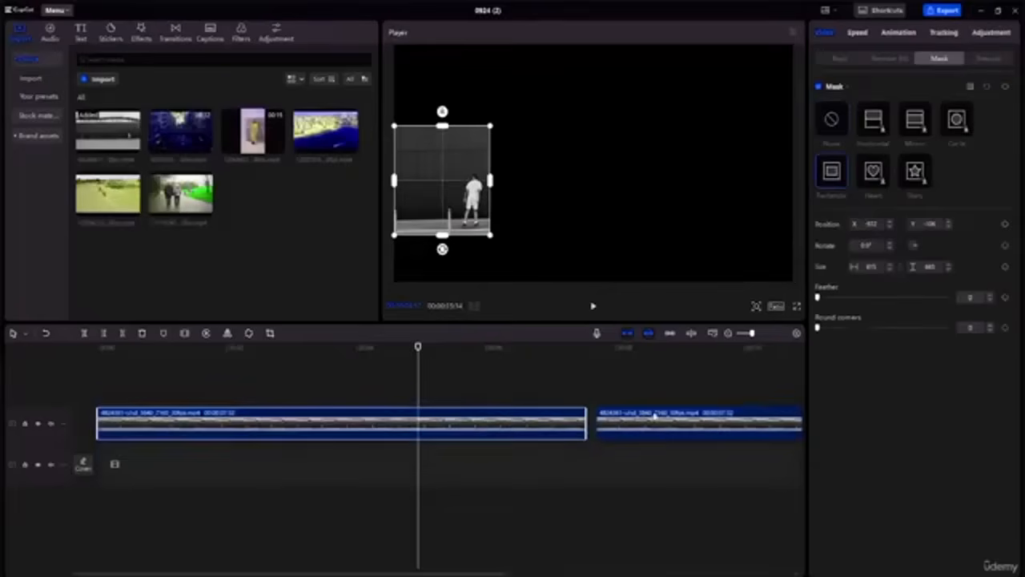
pyautogui.moveTo(656, 416); pyautogui.dragTo(174, 465)
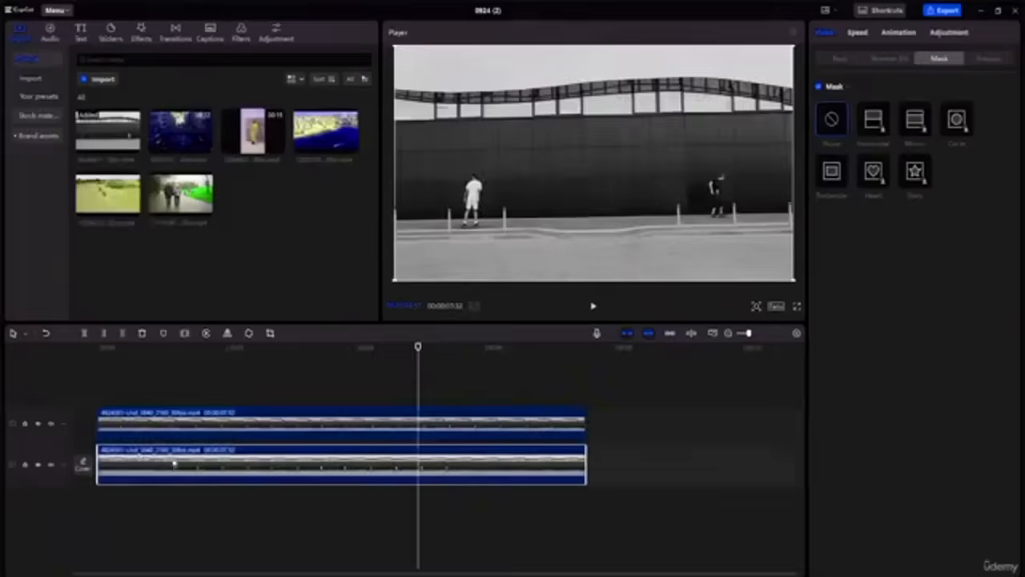
# Scale the upper masked skaters clip to 102%
pyautogui.click(469, 429)
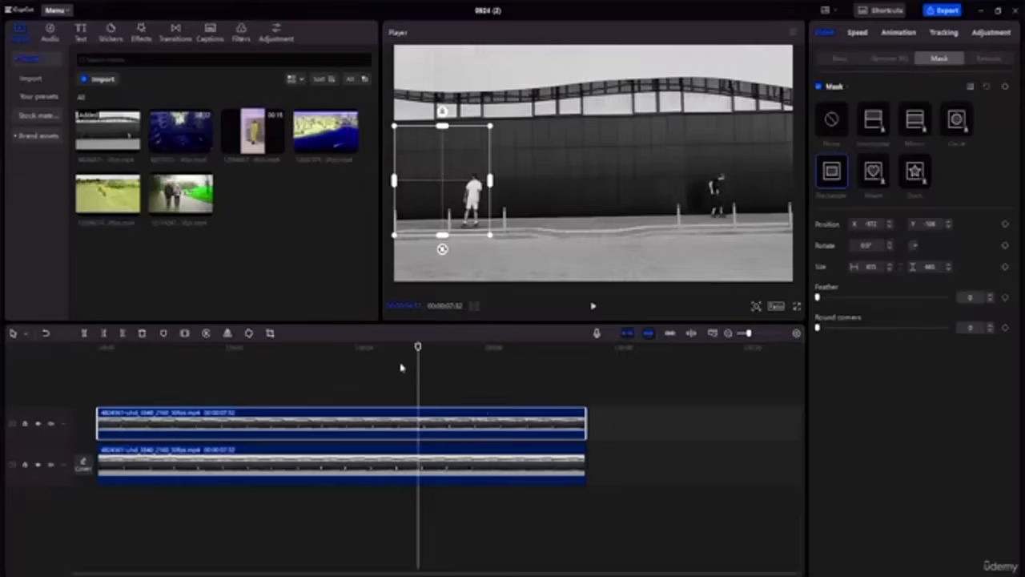
pyautogui.moveTo(417, 347)
pyautogui.mouseDown()
pyautogui.moveTo(350, 346)
pyautogui.moveTo(428, 347)
pyautogui.mouseUp()
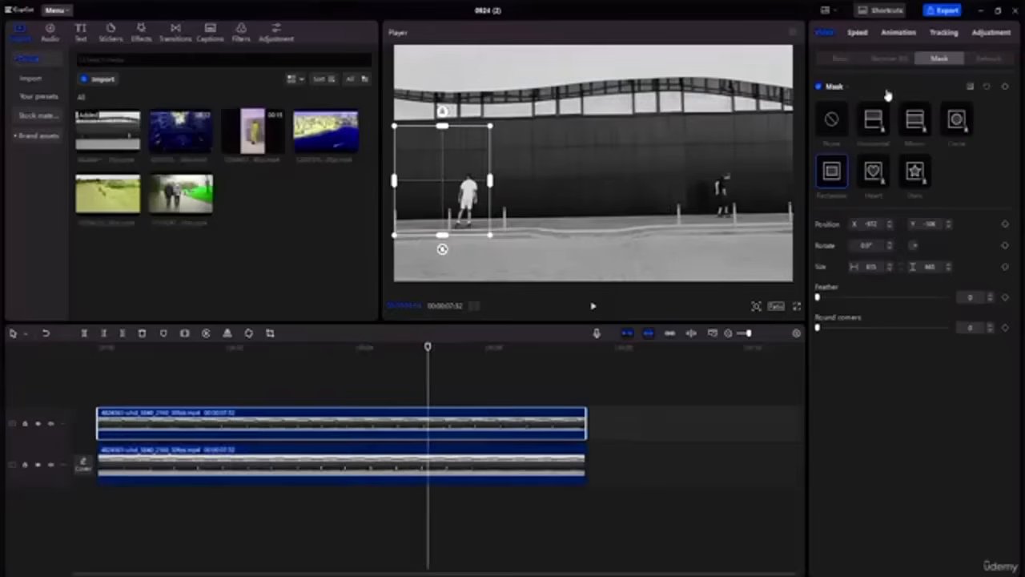
pyautogui.click(853, 60)
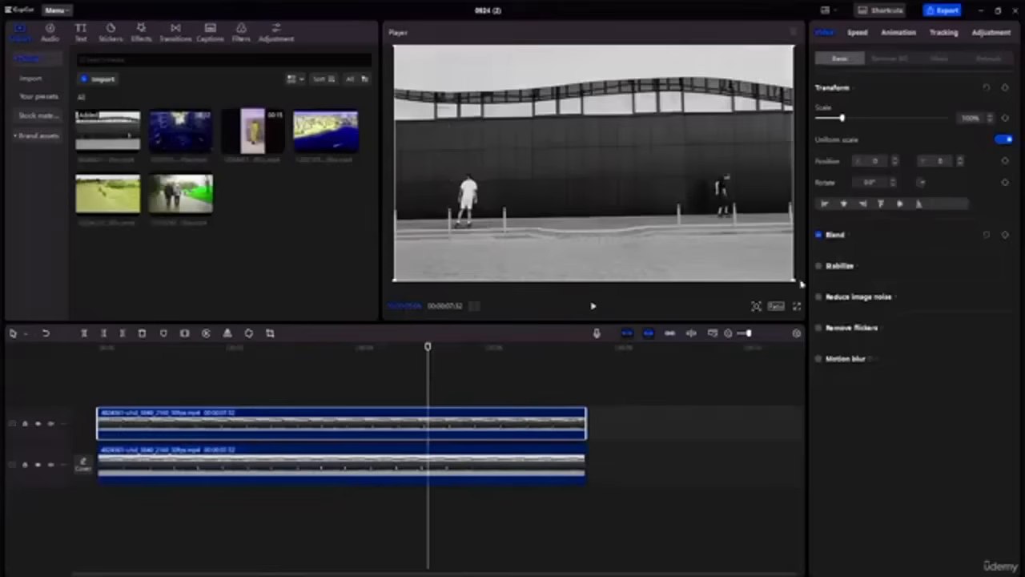
pyautogui.moveTo(842, 119)
pyautogui.mouseDown()
pyautogui.moveTo(861, 118)
pyautogui.moveTo(843, 119)
pyautogui.mouseUp()
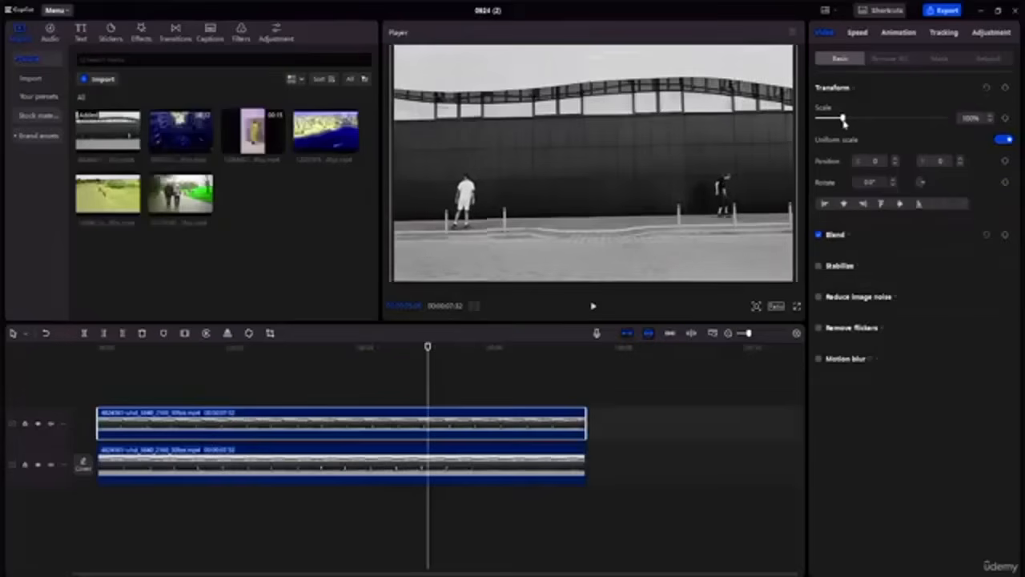
pyautogui.click(896, 162)
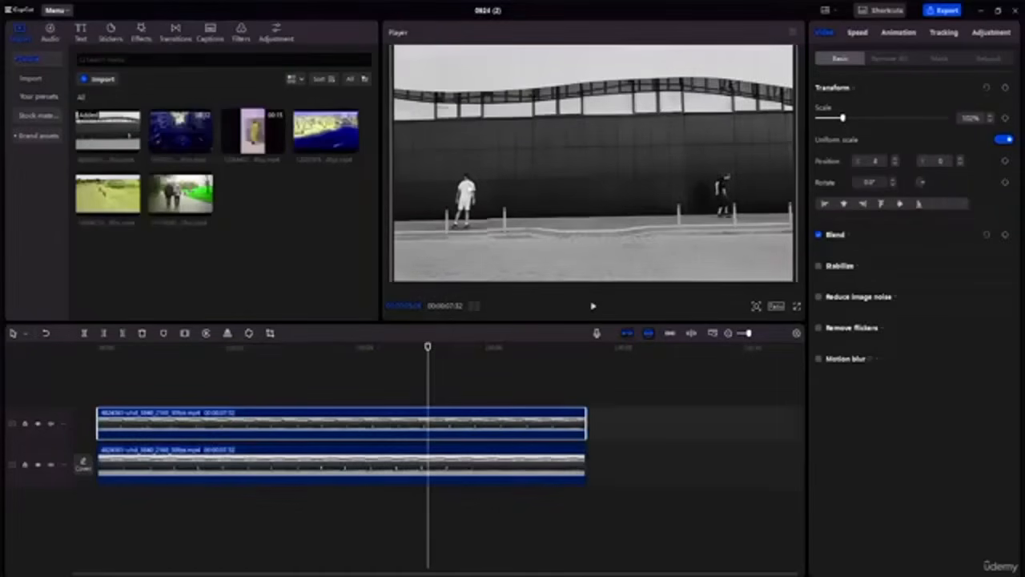
# Try enlarging the masked clip to 155% at position X 1045, Y 162, and undo the move and enlargement
pyautogui.moveTo(464, 188); pyautogui.dragTo(494, 189)
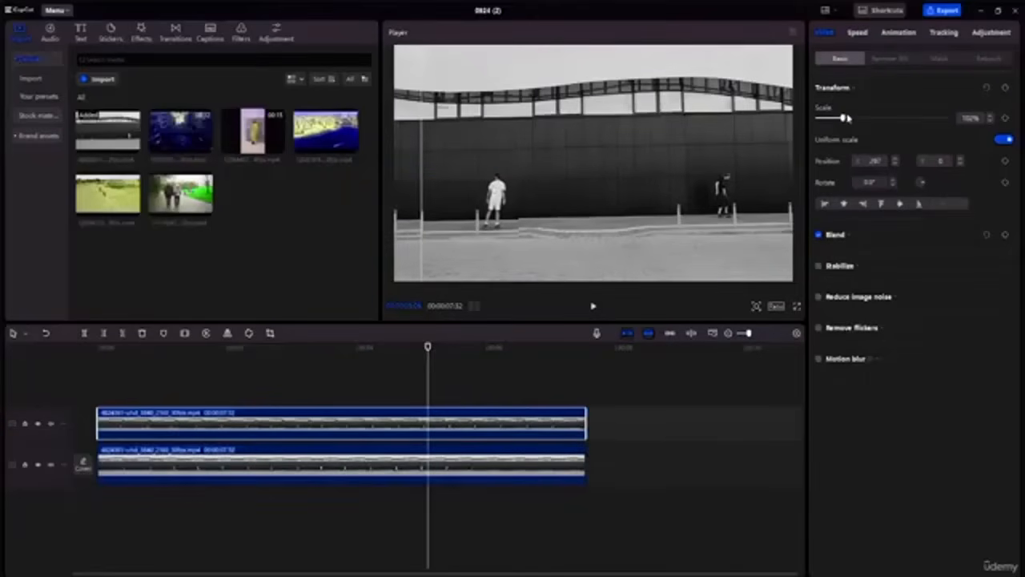
pyautogui.moveTo(843, 118); pyautogui.dragTo(855, 118)
pyautogui.moveTo(434, 200); pyautogui.dragTo(513, 185)
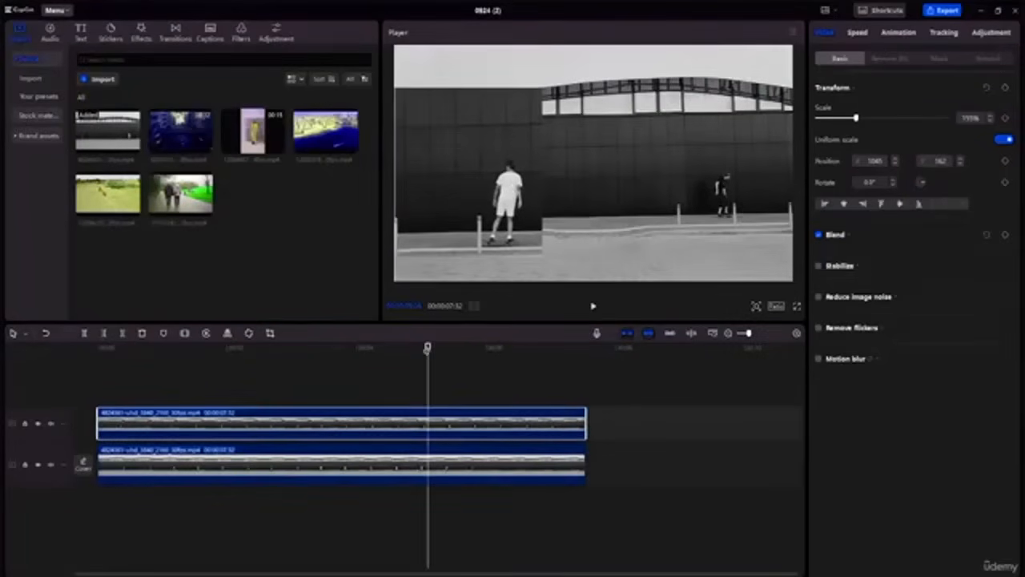
pyautogui.click(427, 348)
pyautogui.moveTo(427, 348); pyautogui.dragTo(51, 357)
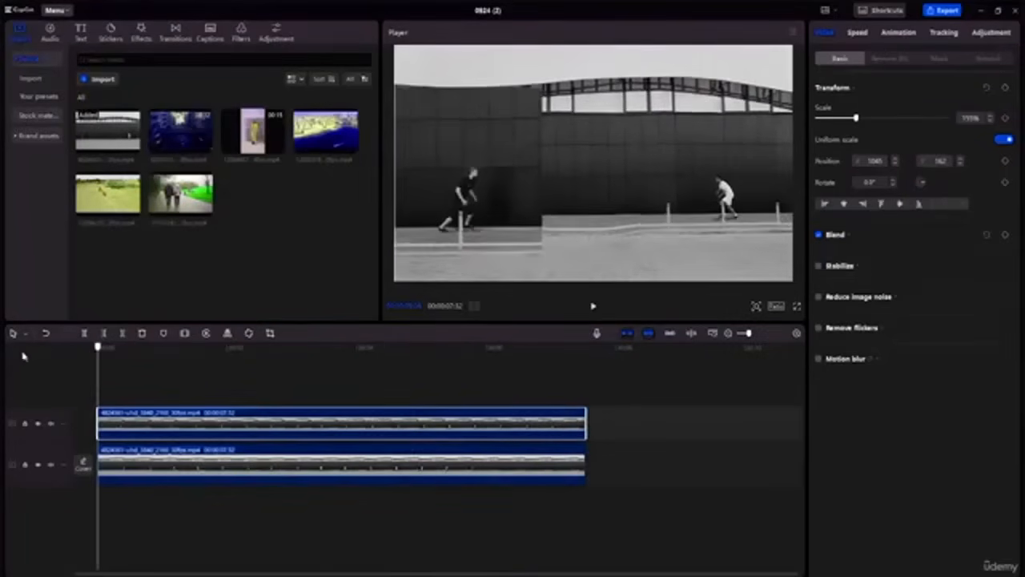
pyautogui.hotkey('ctrl', 'z')
pyautogui.hotkey('ctrl', 'z')
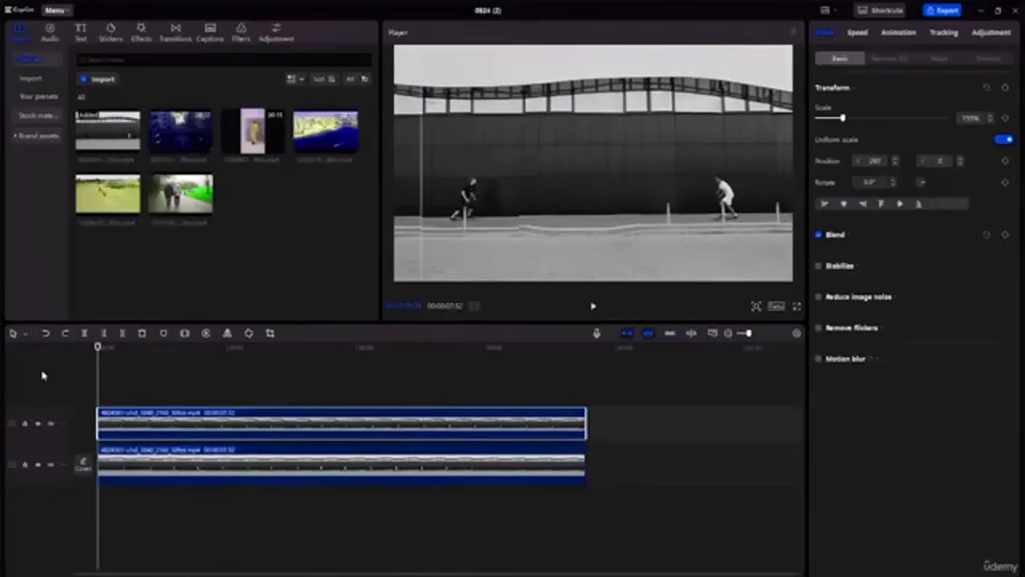
pyautogui.hotkey('ctrl', 'z')
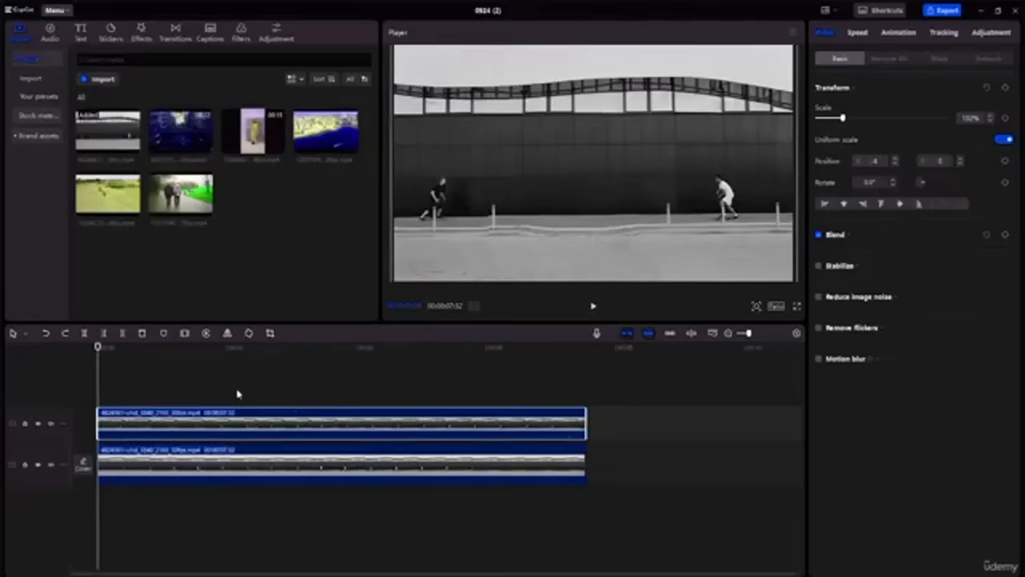
# Play the video and shift the rectangle mask to about X -949 so its edge meets the frame's left edge
pyautogui.press('space')
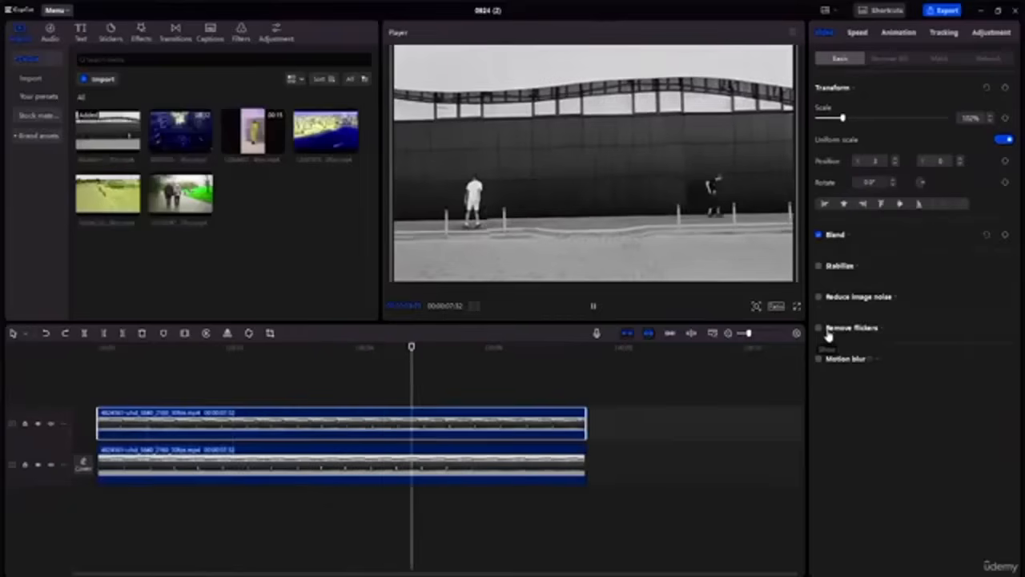
pyautogui.press('space')
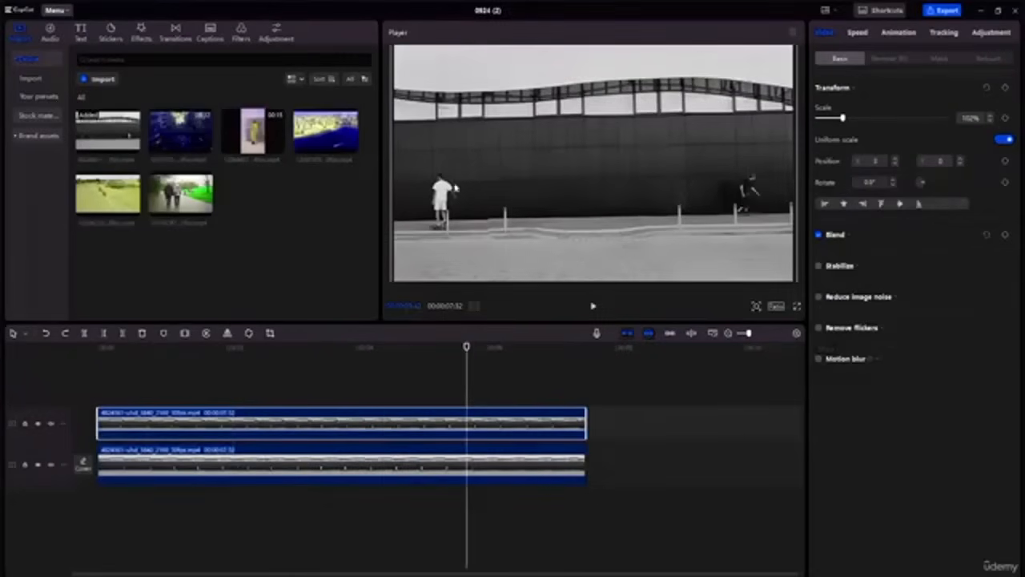
pyautogui.click(945, 61)
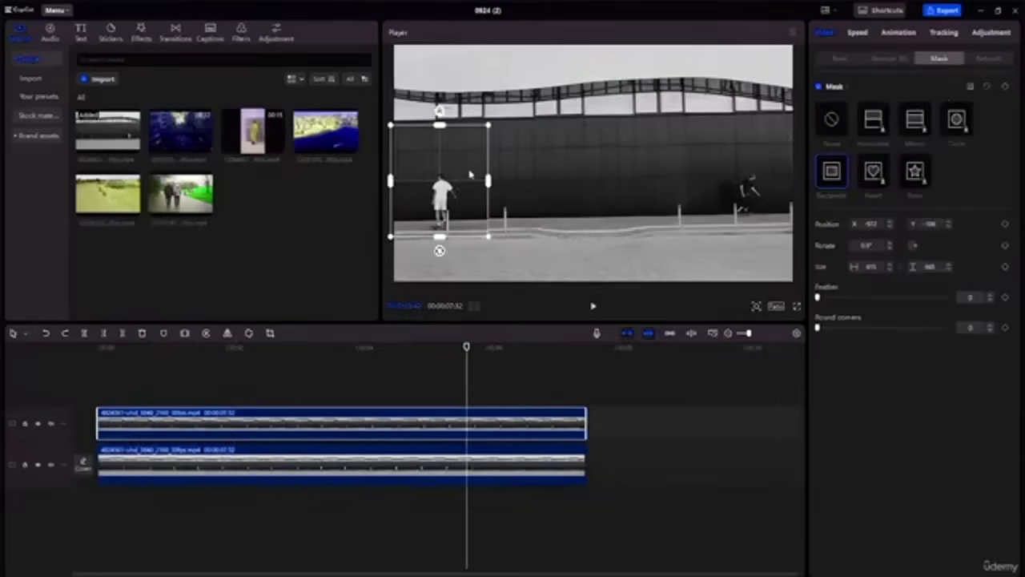
pyautogui.moveTo(472, 174); pyautogui.dragTo(479, 174)
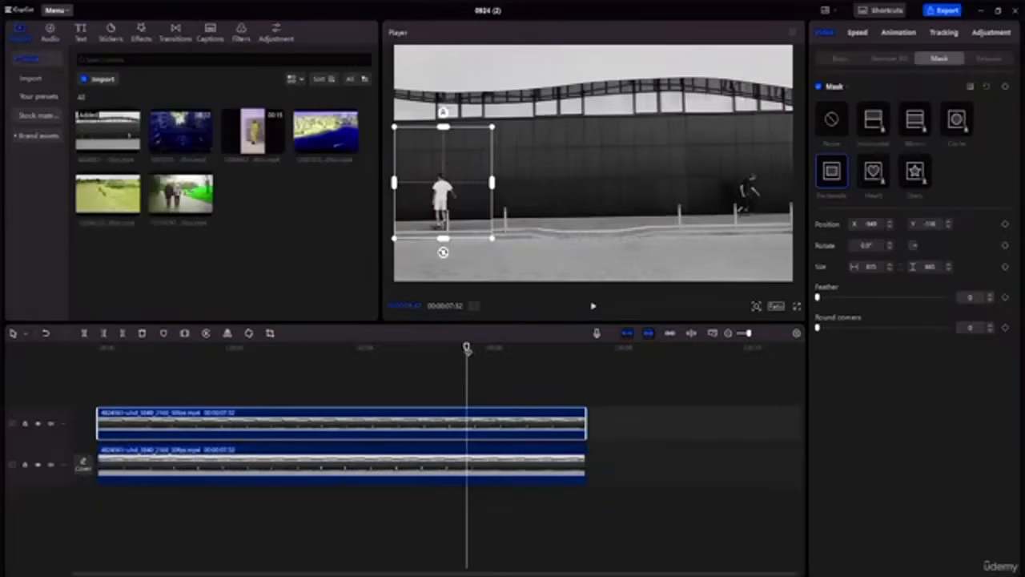
# Add scale and position keyframes to the masked clip at about 4.75 seconds, where the white-shirted skater is inside the mask
pyautogui.moveTo(469, 347); pyautogui.dragTo(406, 339)
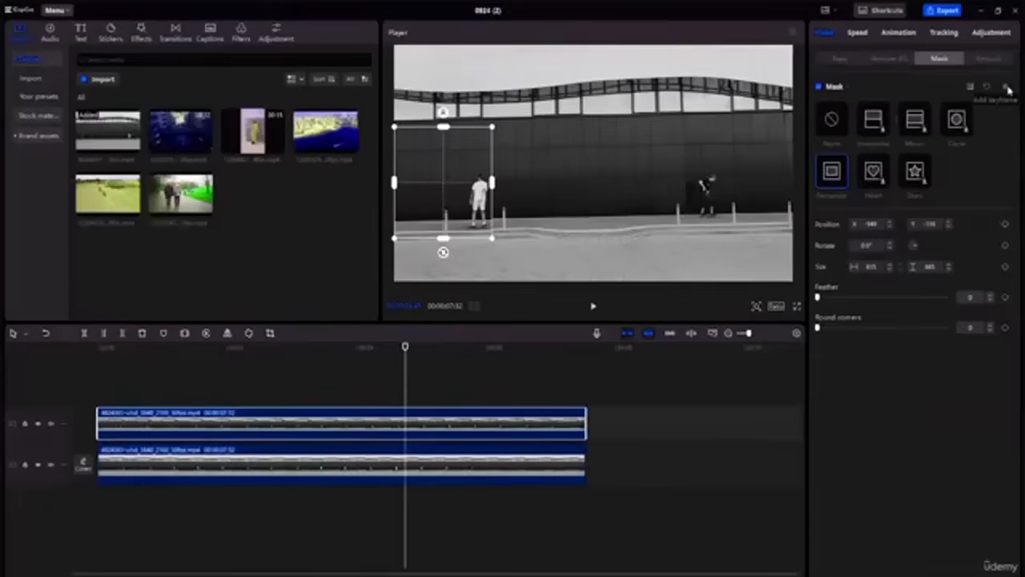
pyautogui.click(841, 60)
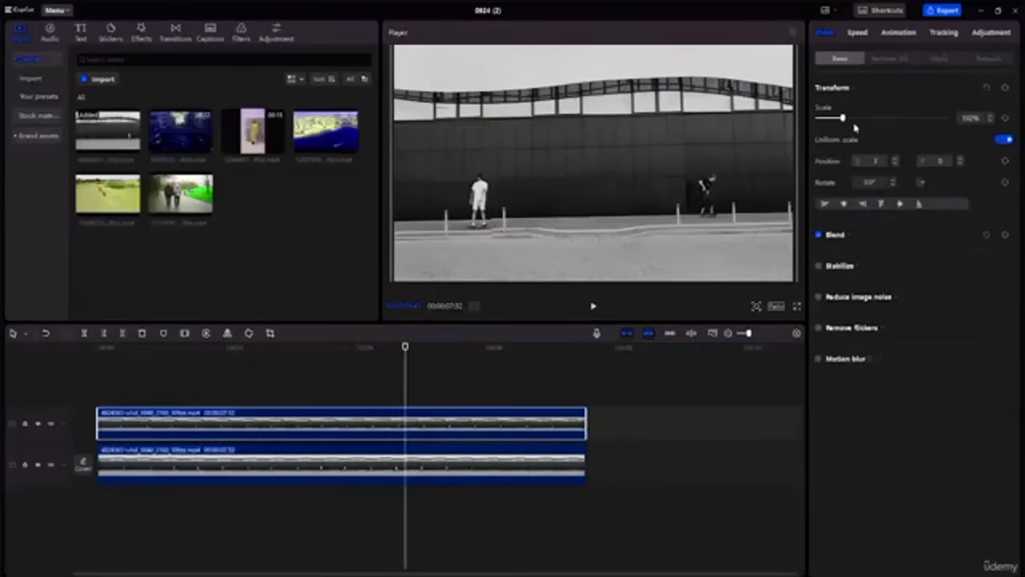
pyautogui.click(1006, 118)
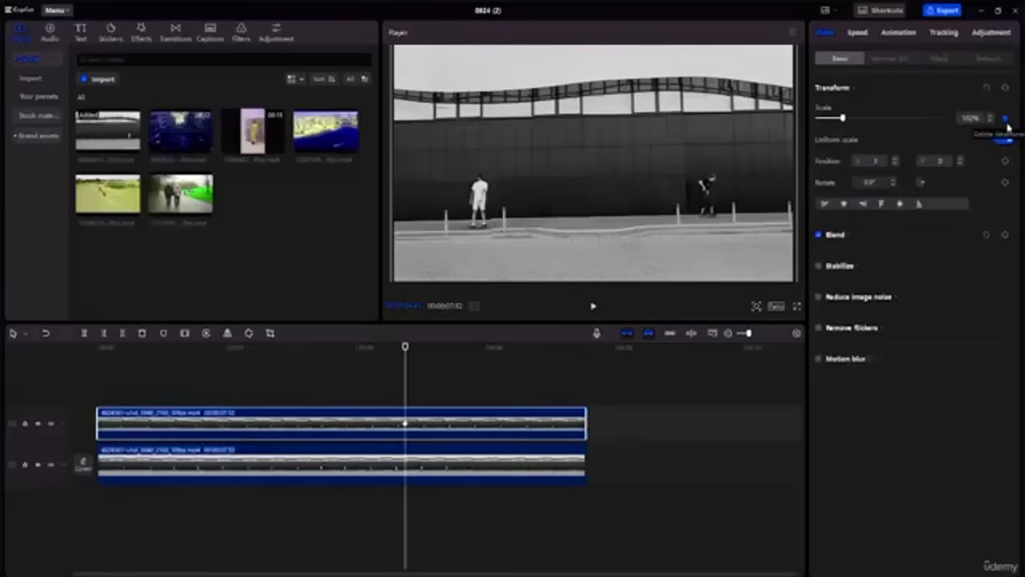
pyautogui.click(1006, 162)
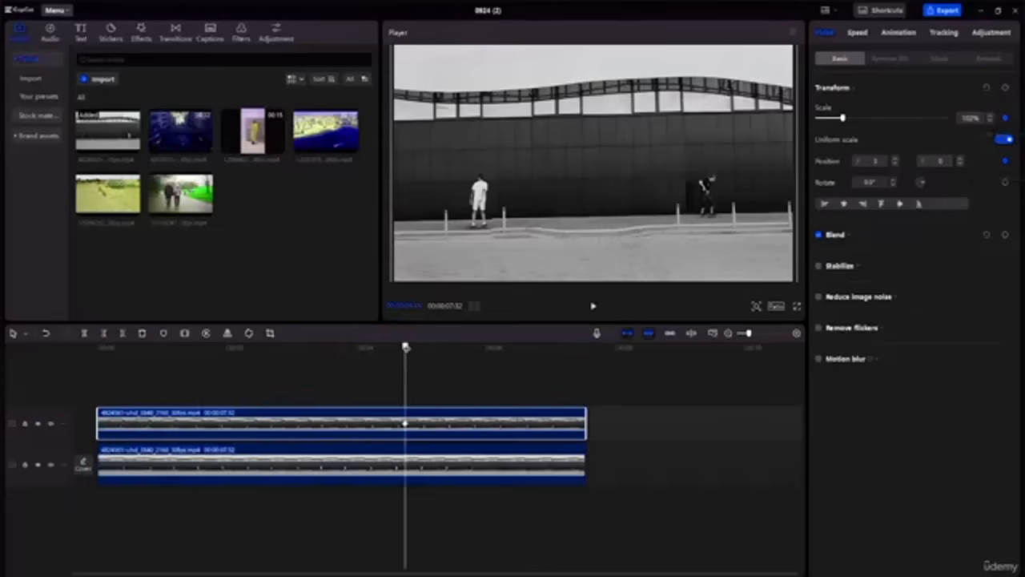
# Add scale and position keyframes to the masked clip at about 5.4 seconds and at its start
pyautogui.moveTo(405, 347); pyautogui.dragTo(446, 348)
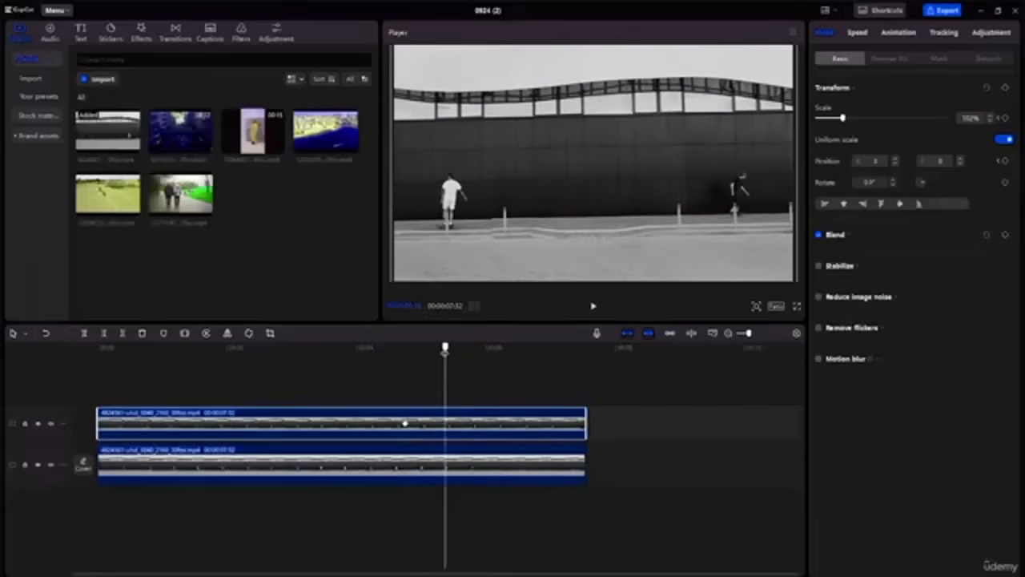
pyautogui.click(1005, 119)
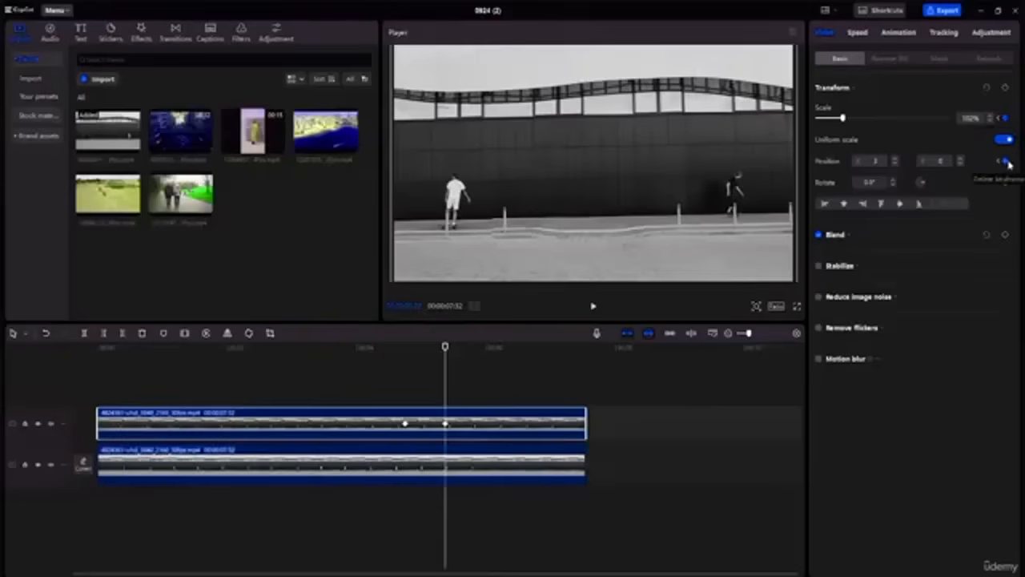
pyautogui.moveTo(445, 346); pyautogui.dragTo(97, 348)
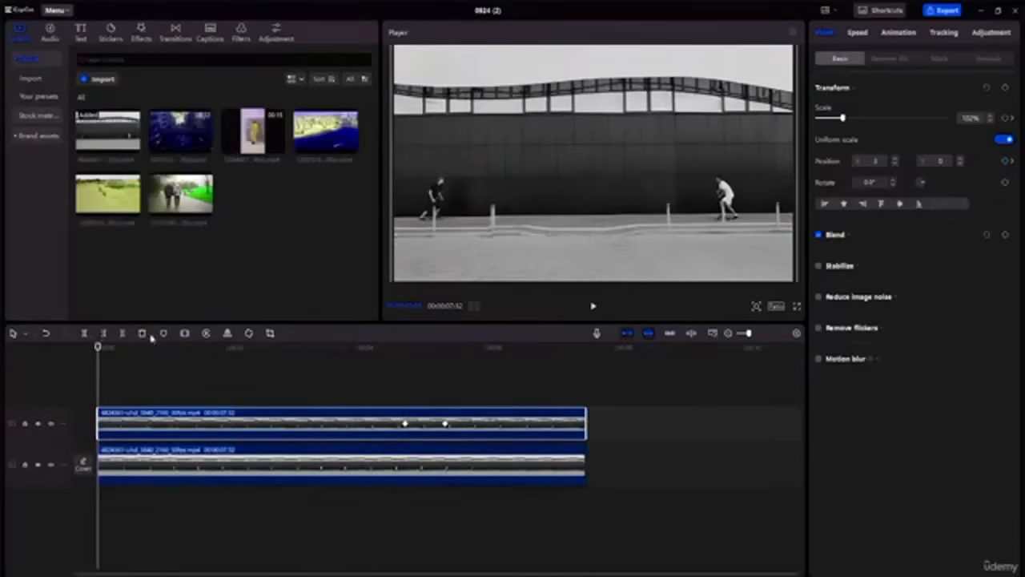
pyautogui.click(1005, 118)
pyautogui.click(1008, 161)
# At the keyframe near 5.4 seconds, scale the masked clip to 188% and move it to about X 1600, Y 226
pyautogui.moveTo(97, 347); pyautogui.dragTo(446, 427)
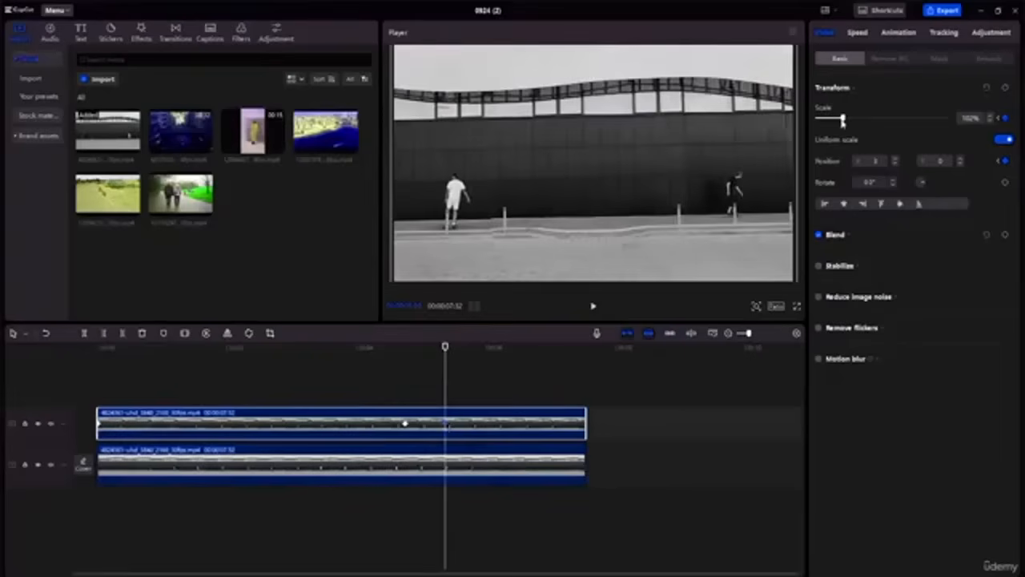
pyautogui.moveTo(844, 118); pyautogui.dragTo(864, 119)
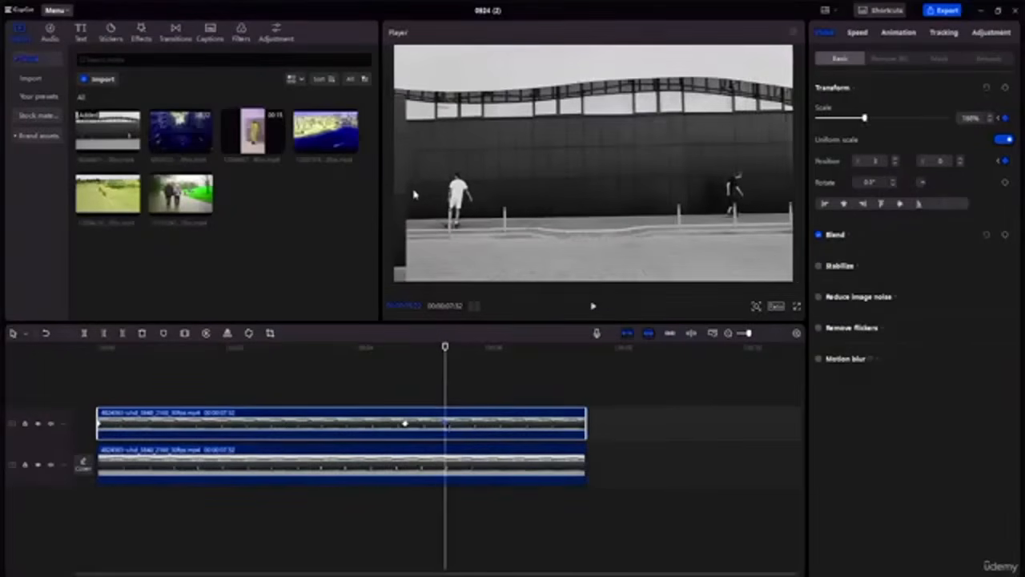
pyautogui.moveTo(400, 195); pyautogui.dragTo(568, 171)
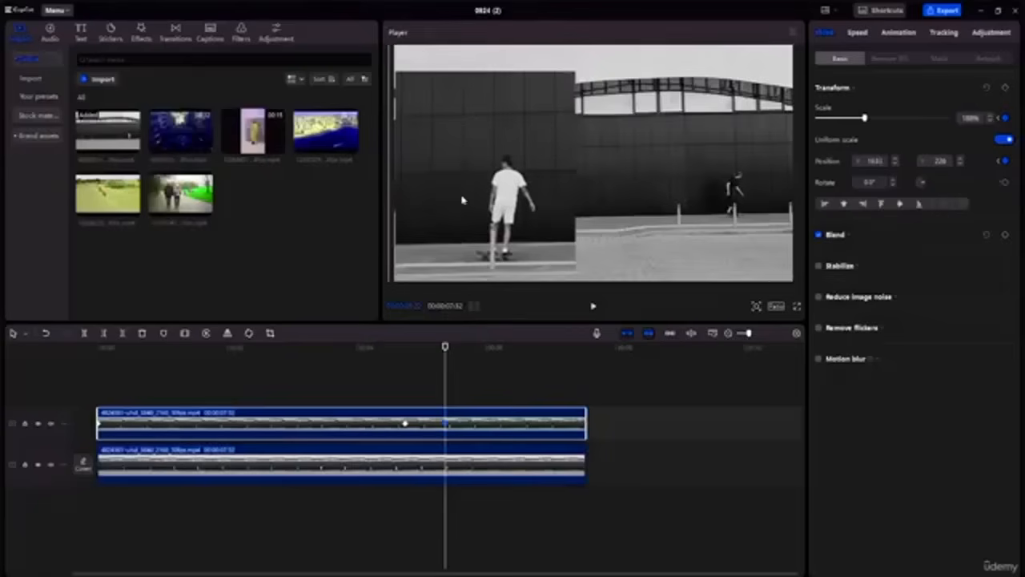
# Play the video from the start to review the masked clip's zoom animation
pyautogui.moveTo(446, 348); pyautogui.dragTo(337, 352)
pyautogui.click(269, 374)
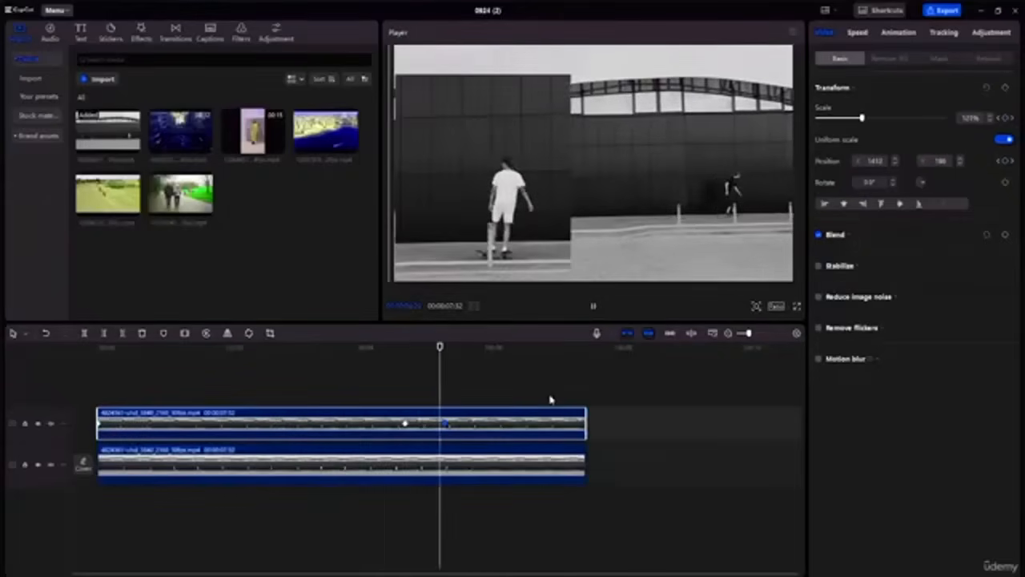
pyautogui.press('space')
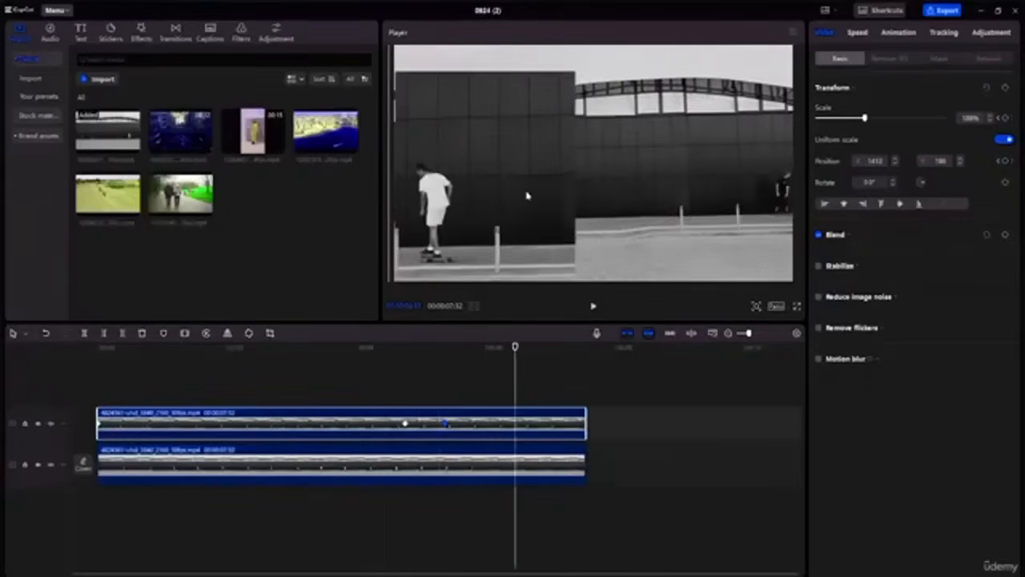
pyautogui.press('space')
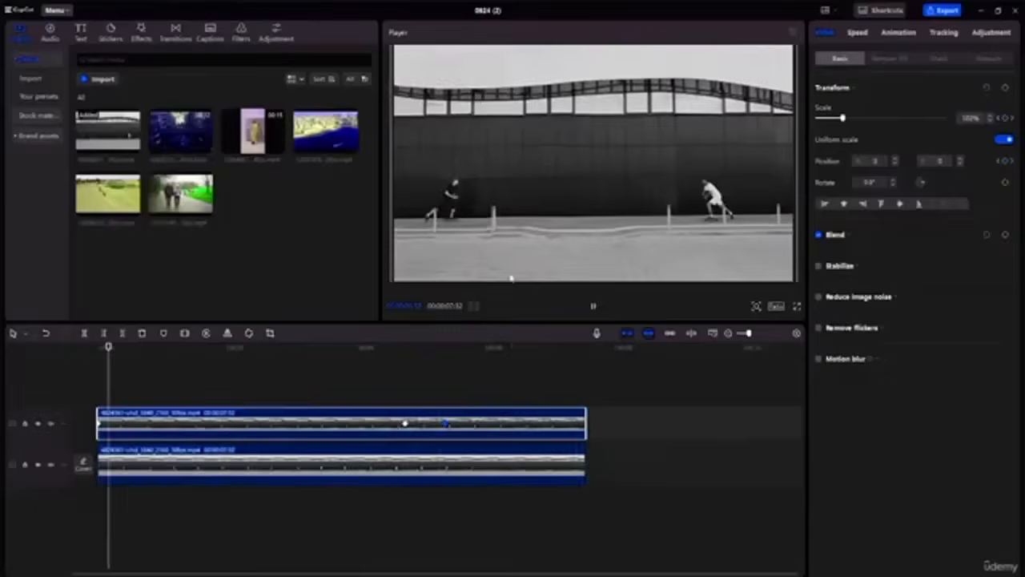
pyautogui.press('space')
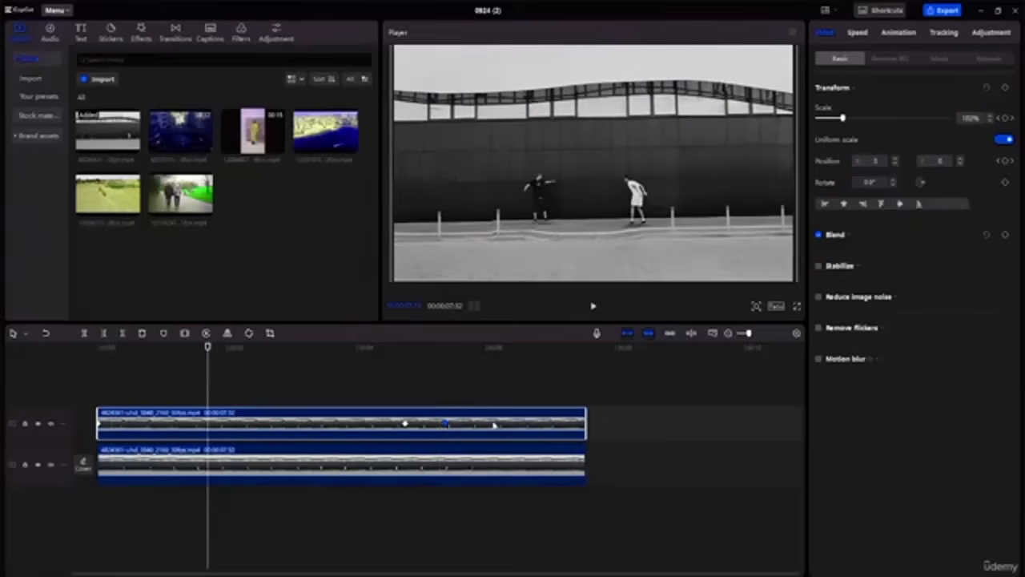
pyautogui.press('space')
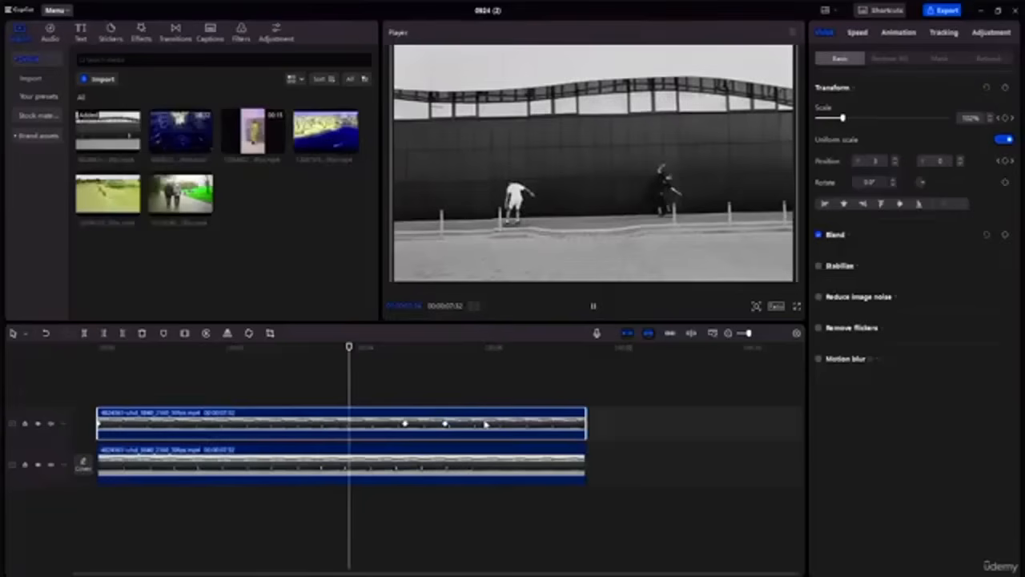
pyautogui.press('space')
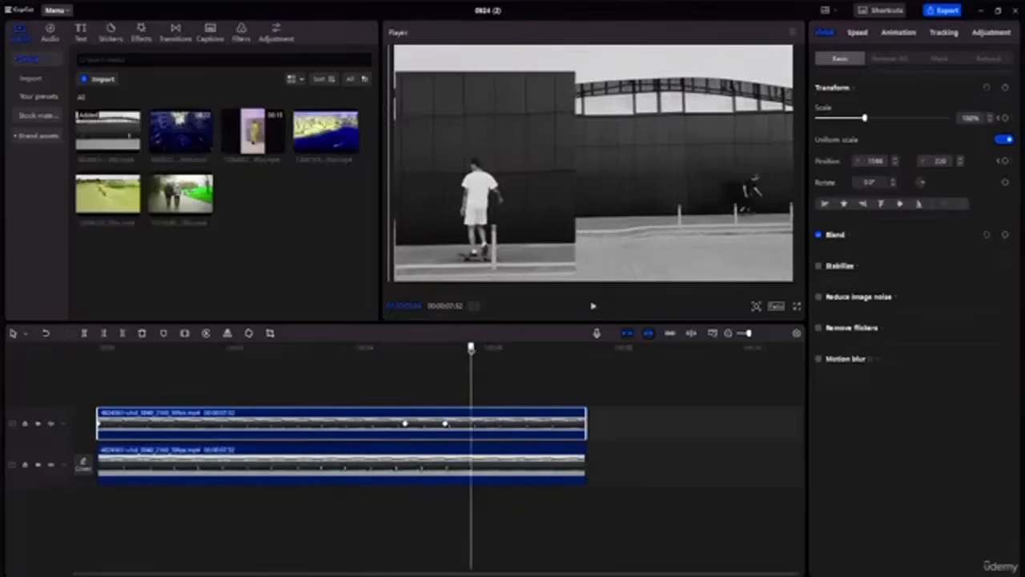
# Add a scale keyframe to the masked clip near 7.4 seconds, plus scale and position keyframes at about 6.9 seconds
pyautogui.moveTo(471, 348); pyautogui.dragTo(577, 375)
pyautogui.moveTo(571, 374); pyautogui.dragTo(578, 373)
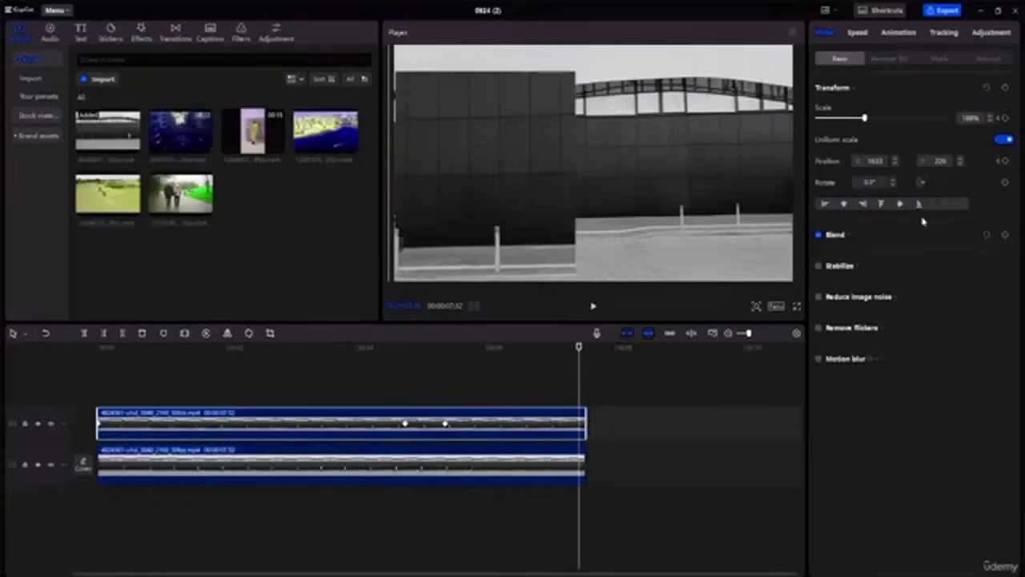
pyautogui.click(1006, 118)
pyautogui.moveTo(579, 373); pyautogui.dragTo(549, 391)
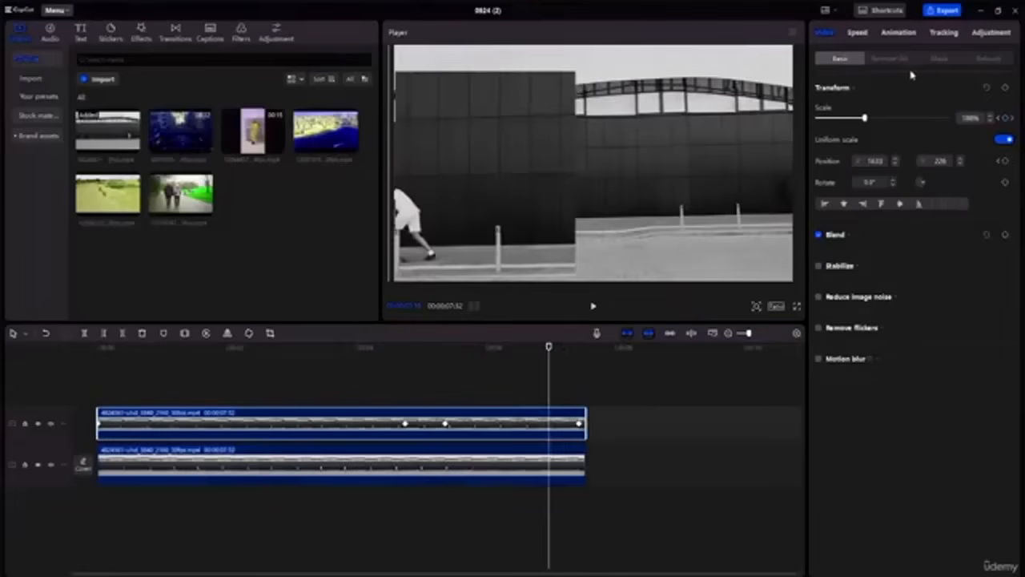
pyautogui.click(1005, 118)
pyautogui.click(1007, 161)
# At the keyframe near 6.9 seconds, set the masked clip's scale to 100% and its position to X 0, Y 0
pyautogui.moveTo(865, 119); pyautogui.dragTo(843, 119)
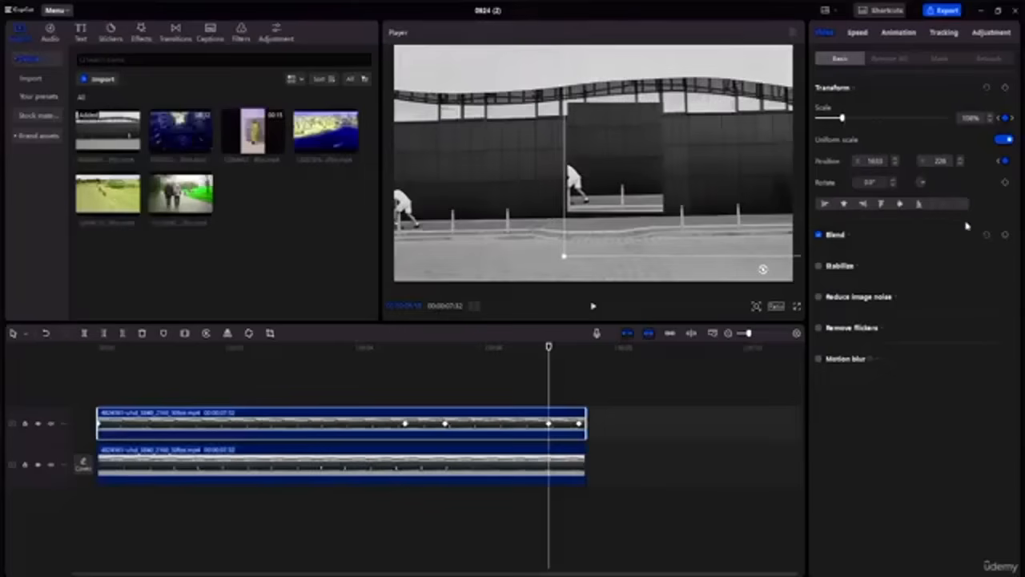
pyautogui.moveTo(884, 161); pyautogui.dragTo(871, 161)
pyautogui.write('0')
pyautogui.click(936, 161)
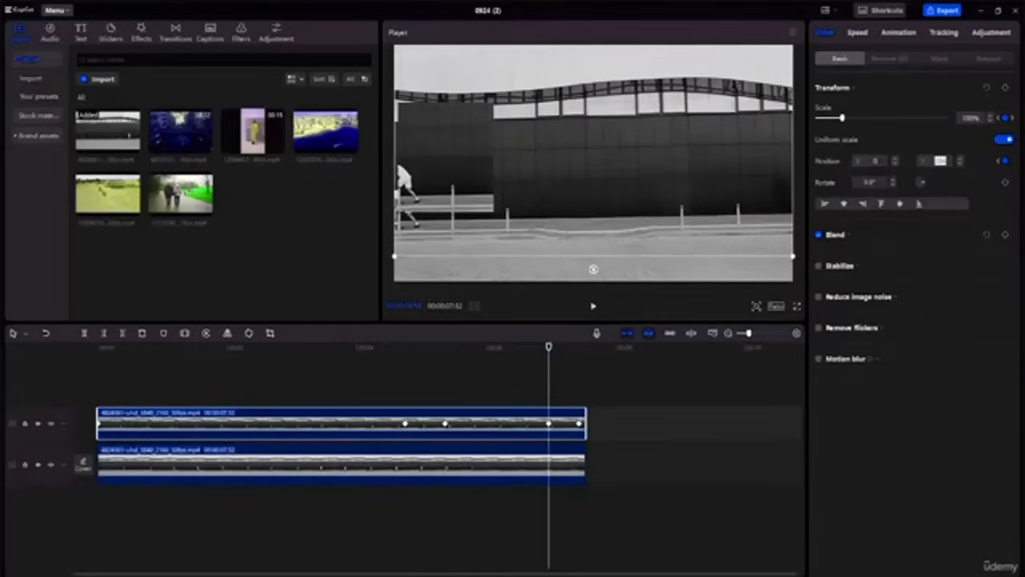
pyautogui.write('0')
pyautogui.press('Return')
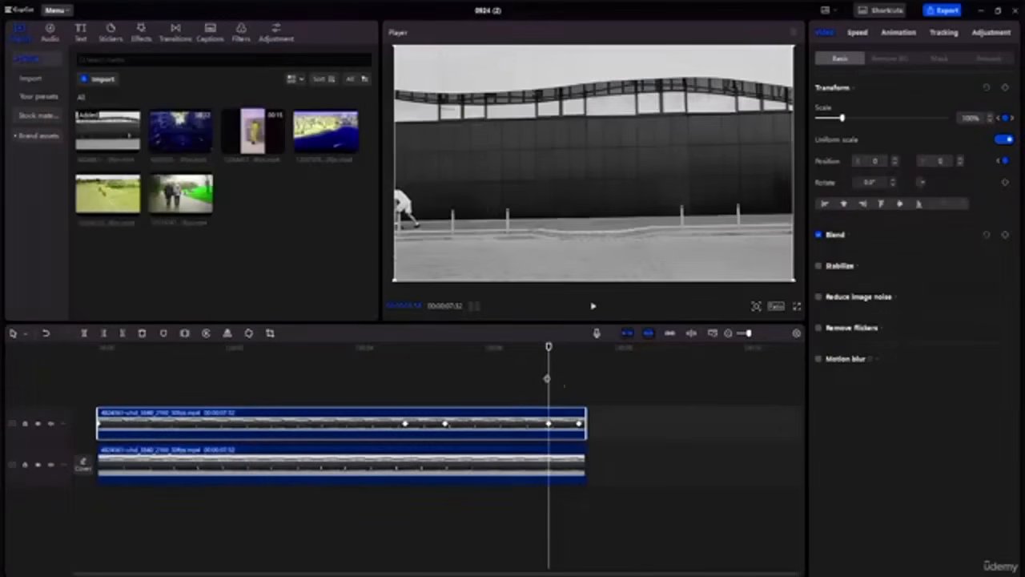
# Review the masked clip's closing zoom, and set its scale to 100% at the last keyframe near 7.4 seconds
pyautogui.moveTo(553, 348); pyautogui.dragTo(404, 348)
pyautogui.press('space')
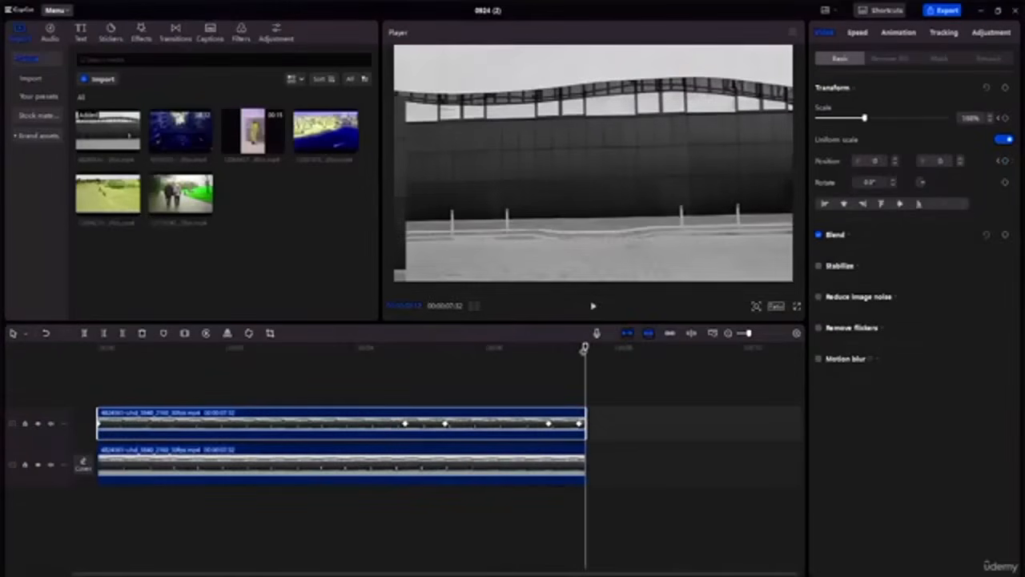
pyautogui.moveTo(585, 348); pyautogui.dragTo(548, 355)
pyautogui.press('space')
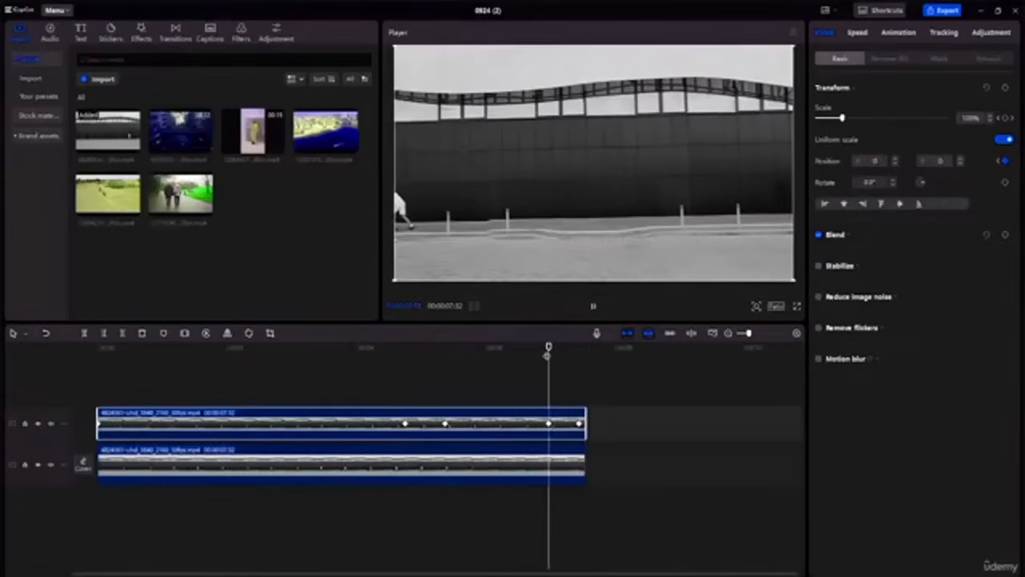
pyautogui.press('space')
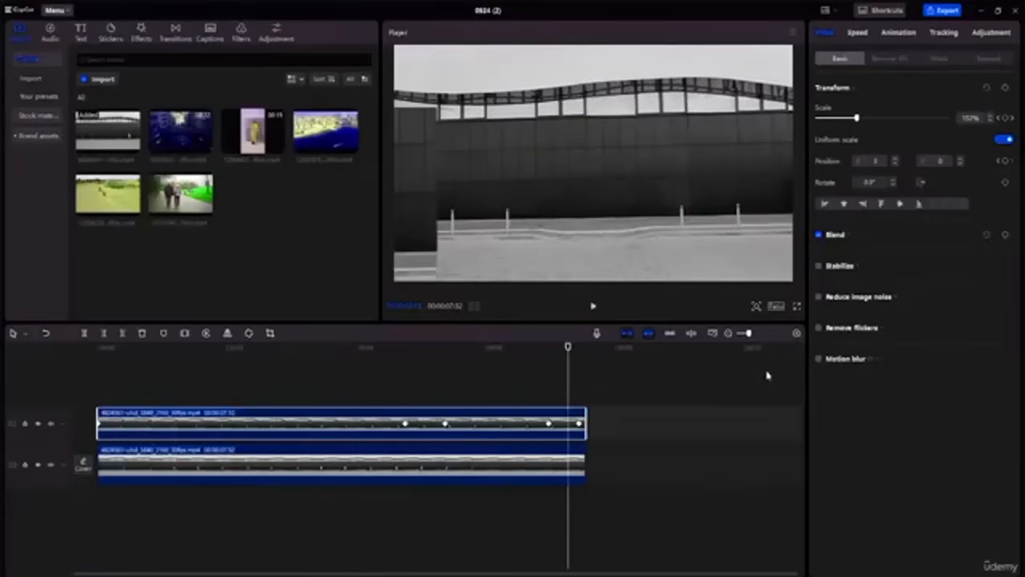
pyautogui.moveTo(571, 350)
pyautogui.mouseDown()
pyautogui.moveTo(546, 347)
pyautogui.moveTo(579, 348)
pyautogui.mouseUp()
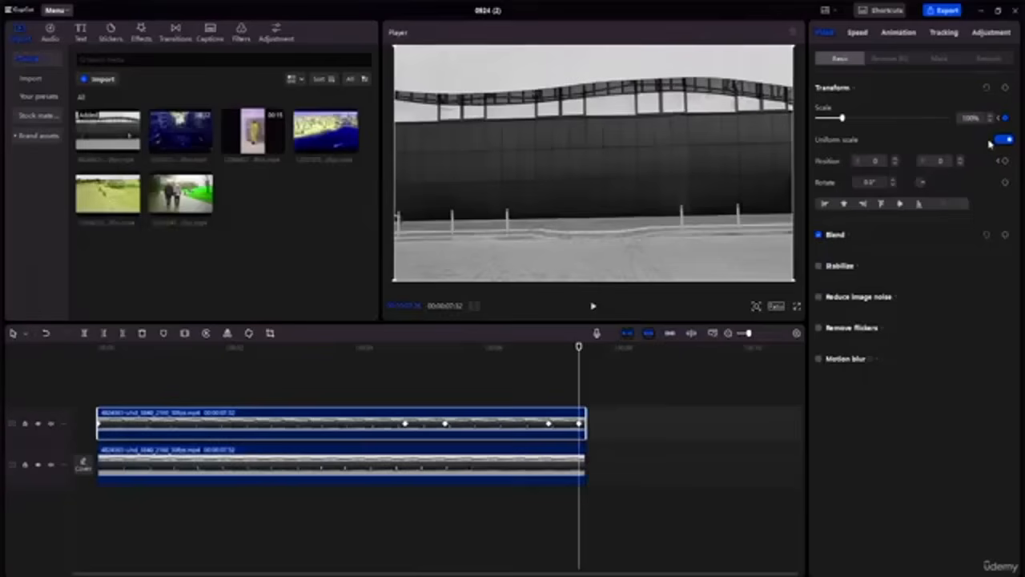
# Play the video from just before the zoom-in to the end to check the enlarging and shrinking of the skater
pyautogui.moveTo(578, 348); pyautogui.dragTo(397, 360)
pyautogui.press('space')
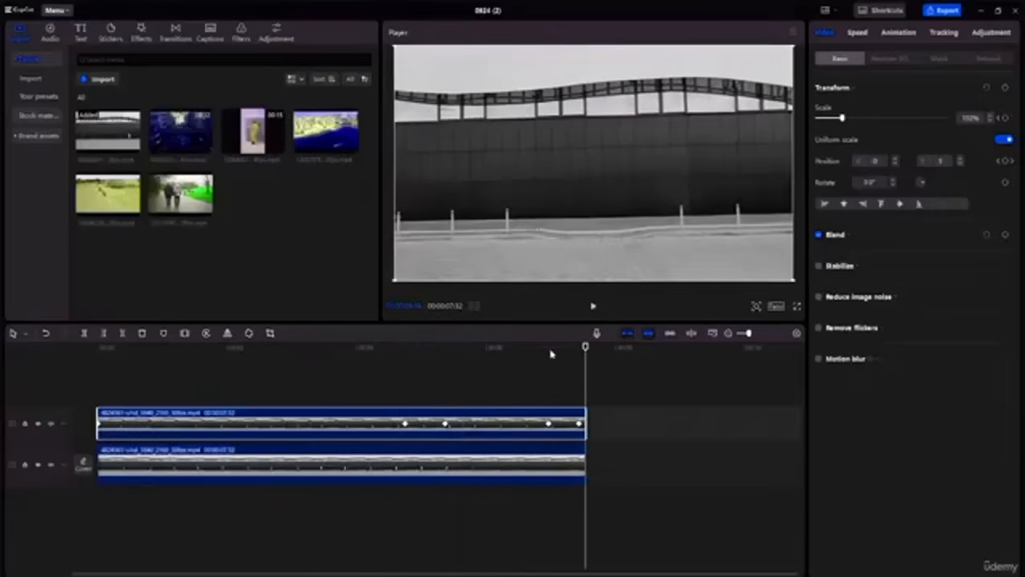
pyautogui.moveTo(585, 346); pyautogui.dragTo(383, 363)
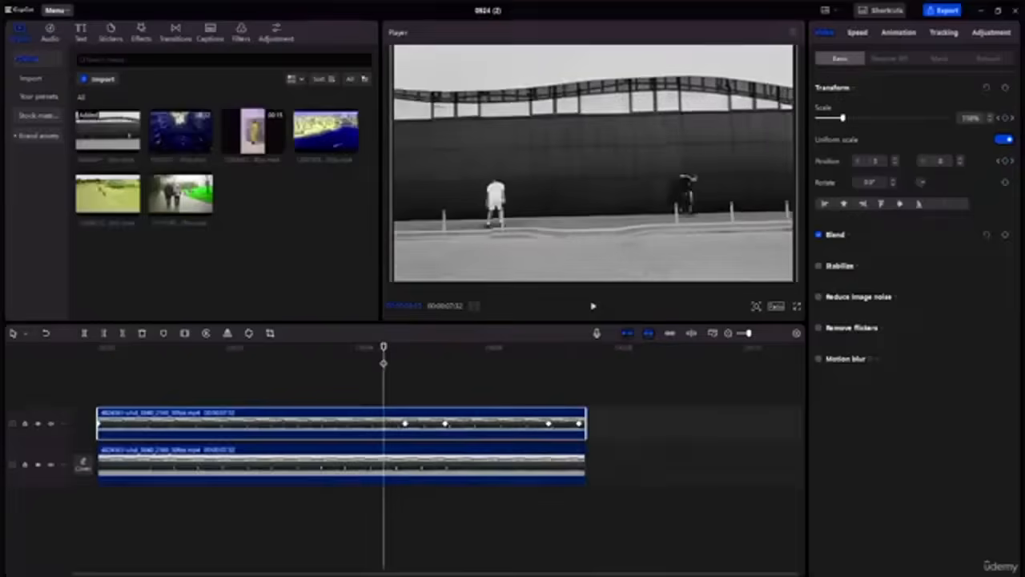
pyautogui.press('space')
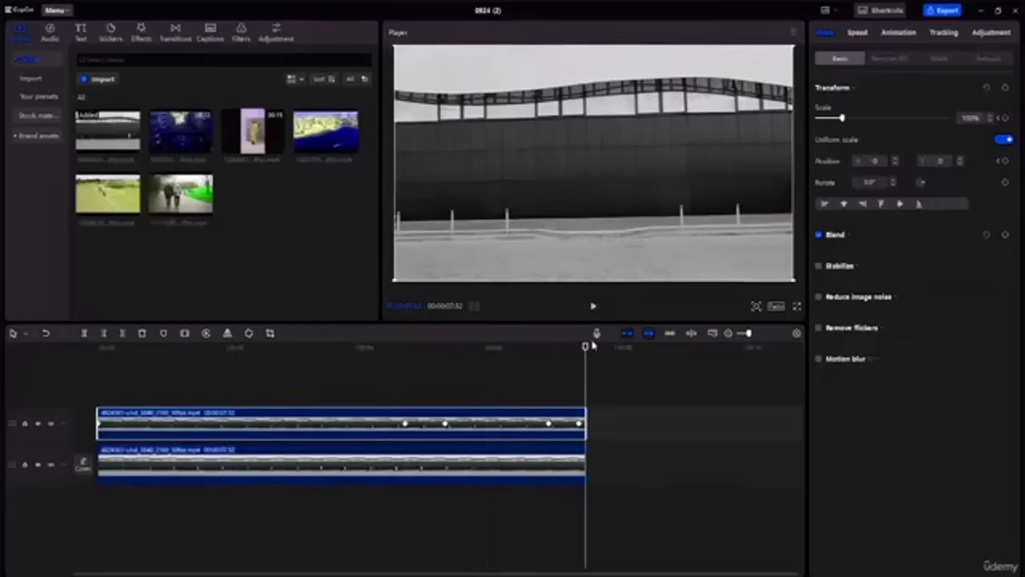
pyautogui.moveTo(584, 348); pyautogui.dragTo(347, 349)
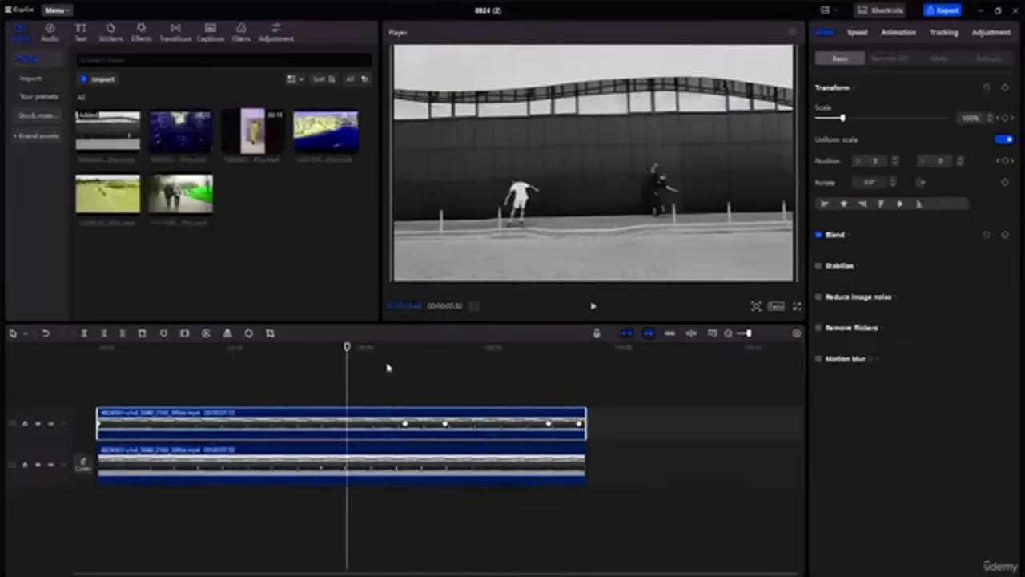
# Shift the masked clip's 6.9-second keyframe to about 6.5 seconds and its 5.4-second keyframe to about 5.8 seconds, then replay the zoom
pyautogui.click(549, 425)
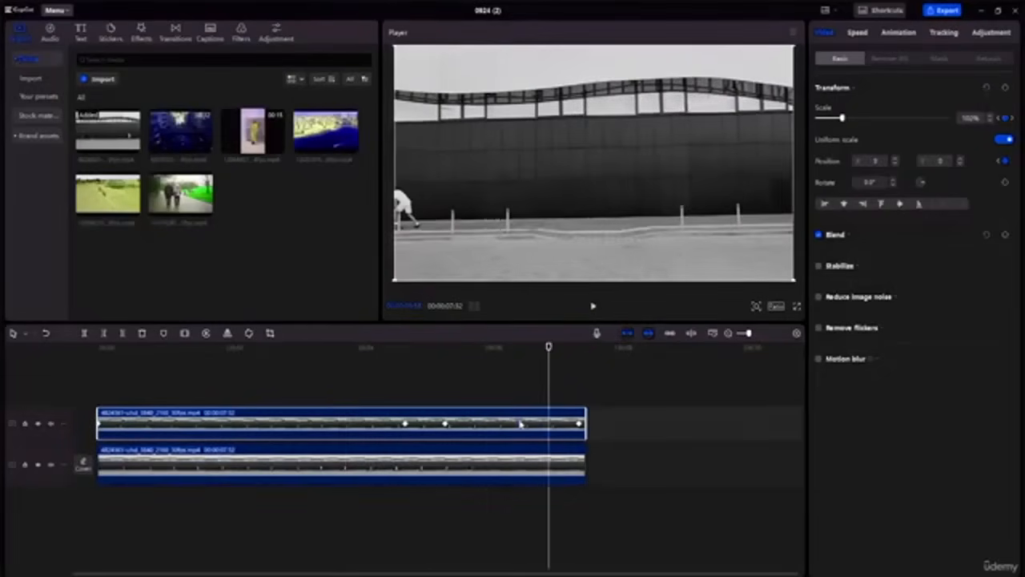
pyautogui.click(446, 425)
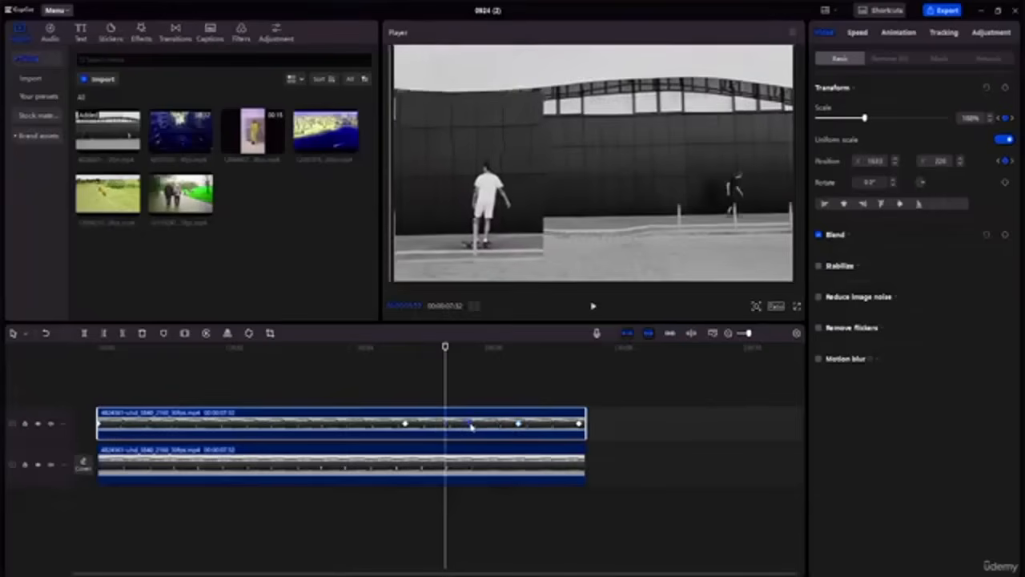
pyautogui.moveTo(447, 348); pyautogui.dragTo(397, 364)
pyautogui.press('space')
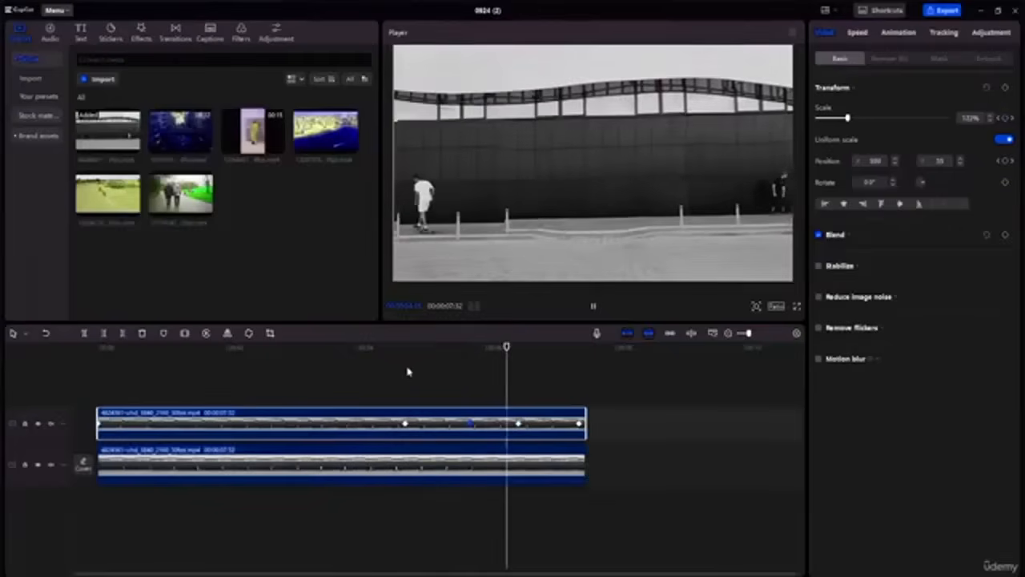
pyautogui.moveTo(588, 347); pyautogui.dragTo(338, 370)
# Select the lower duplicate clip at about 4.6 seconds and look through its background removal, mask, retouch, speed, animation and adjustment settings
pyautogui.click(438, 463)
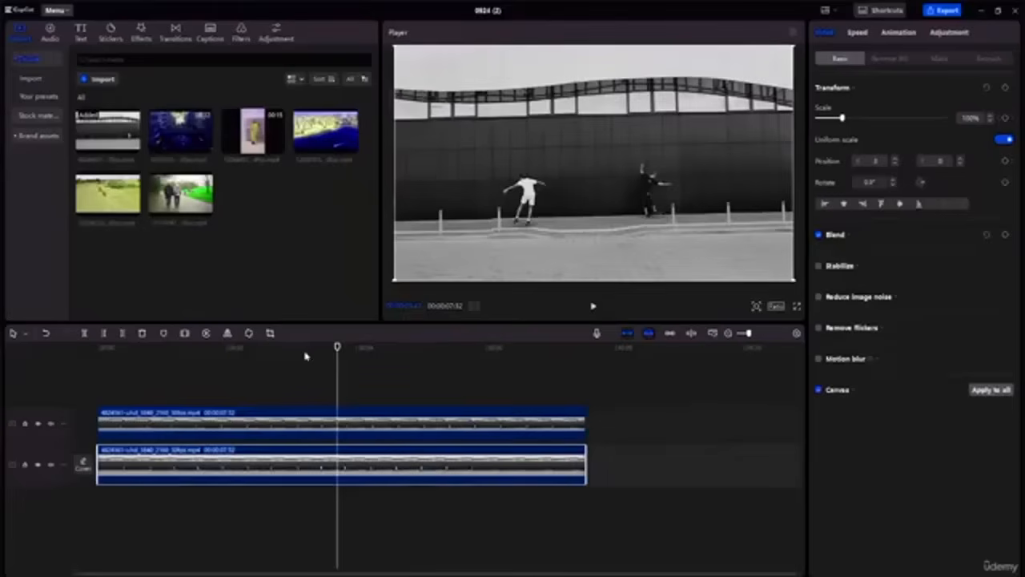
pyautogui.moveTo(336, 349); pyautogui.dragTo(394, 360)
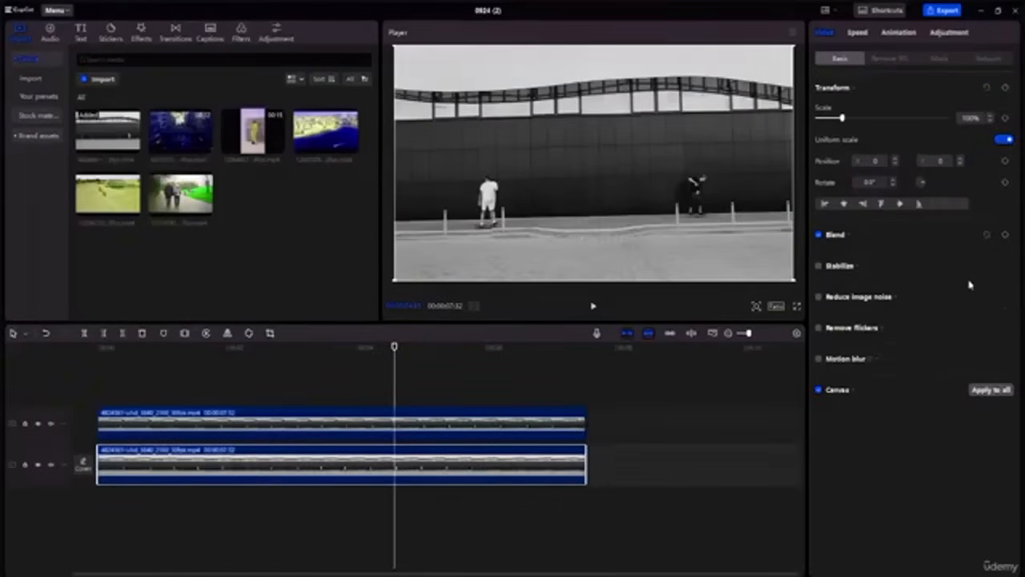
pyautogui.click(906, 60)
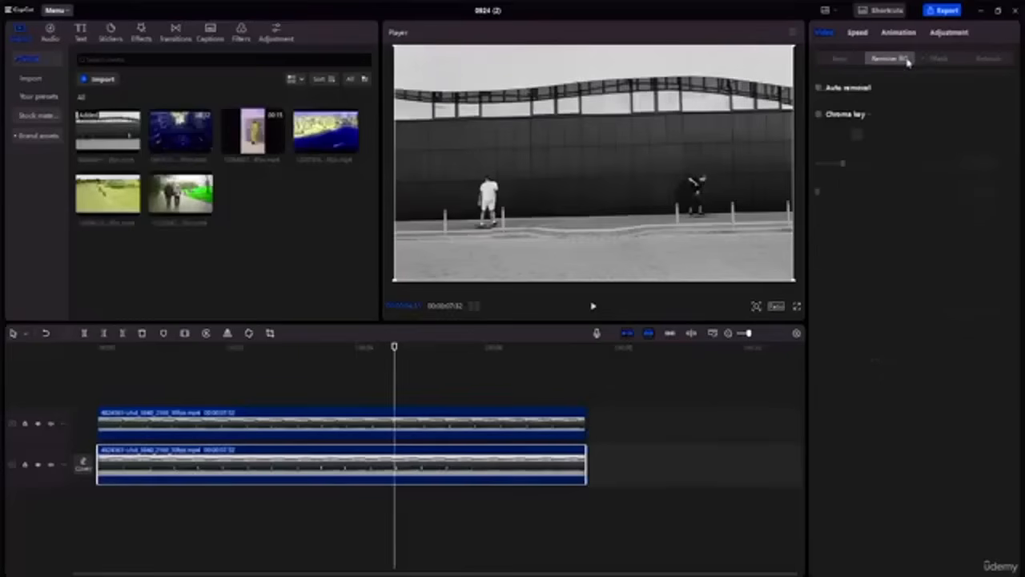
pyautogui.click(942, 61)
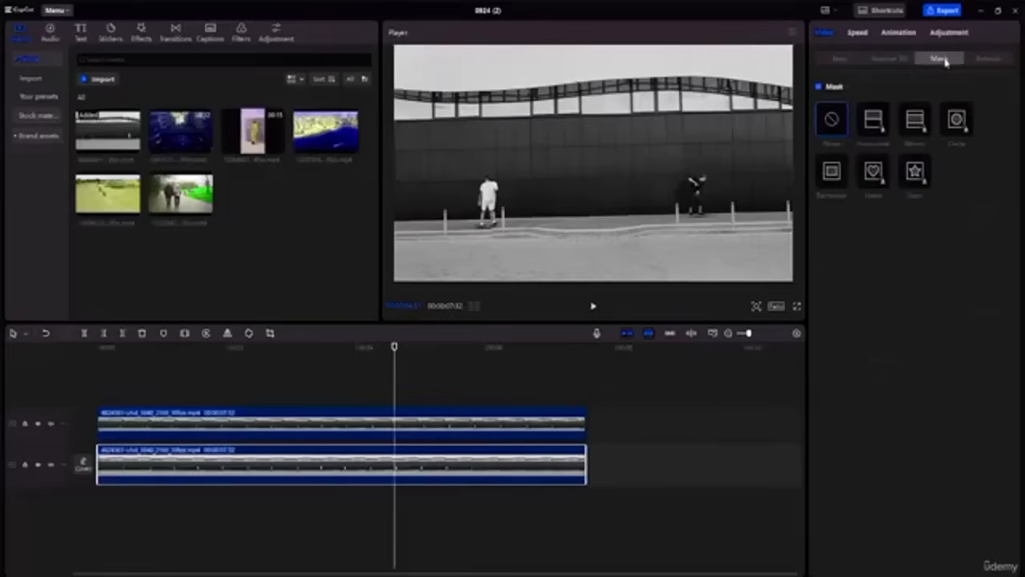
pyautogui.click(991, 60)
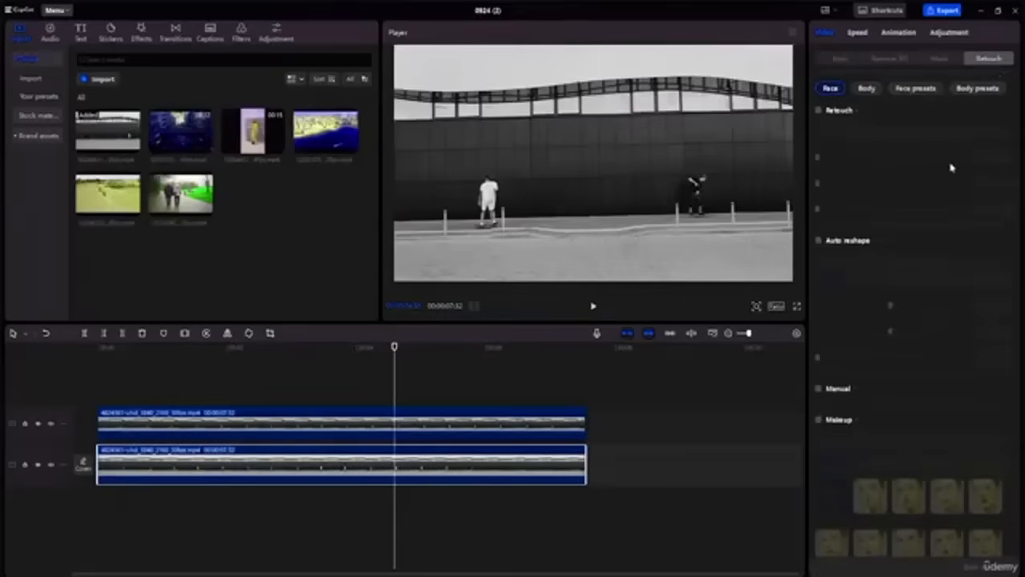
pyautogui.click(819, 112)
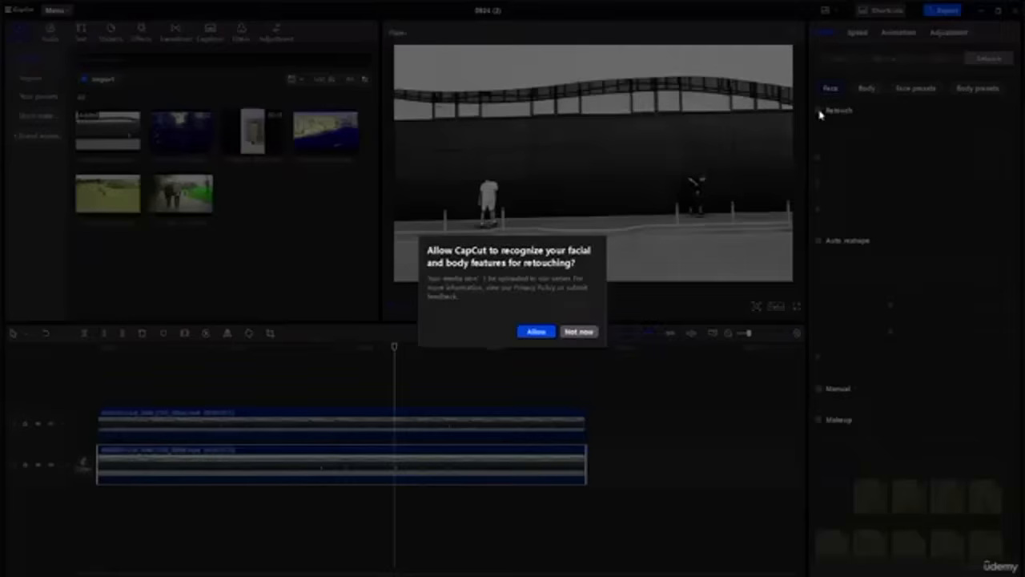
pyautogui.click(589, 334)
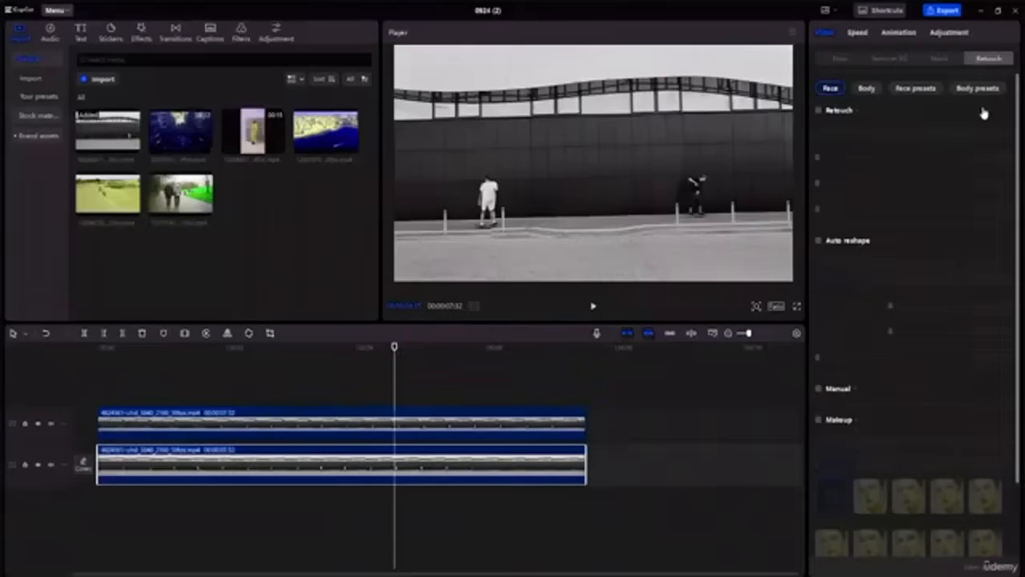
pyautogui.click(854, 33)
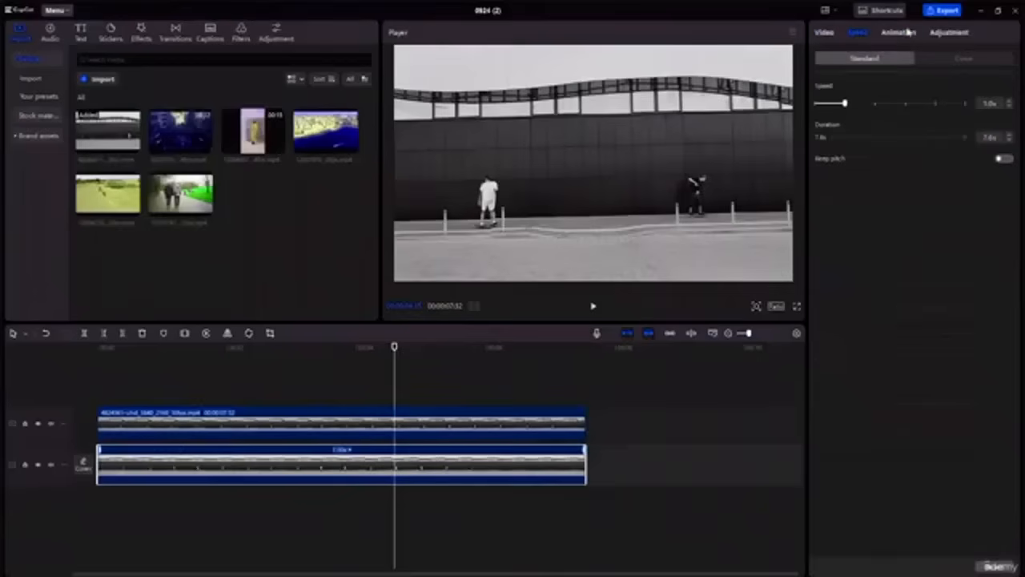
pyautogui.click(900, 32)
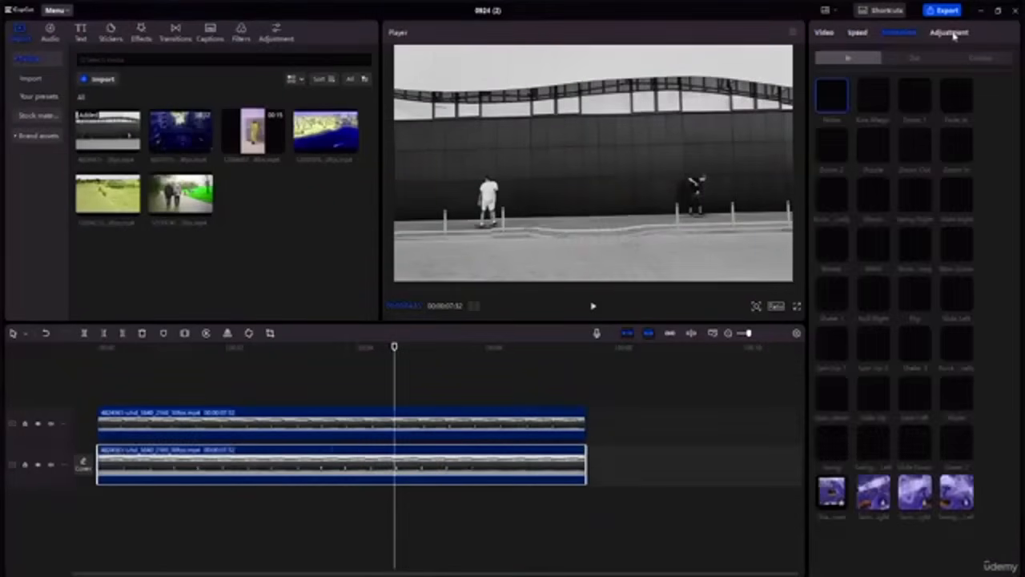
pyautogui.click(951, 33)
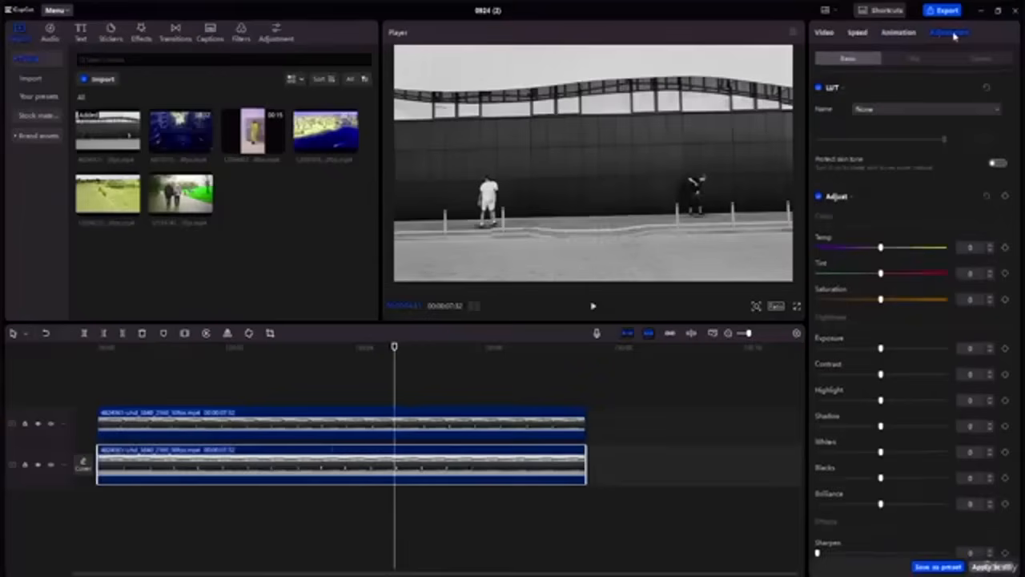
pyautogui.scroll(-3, 929, 270)
pyautogui.scroll(3, 929, 262)
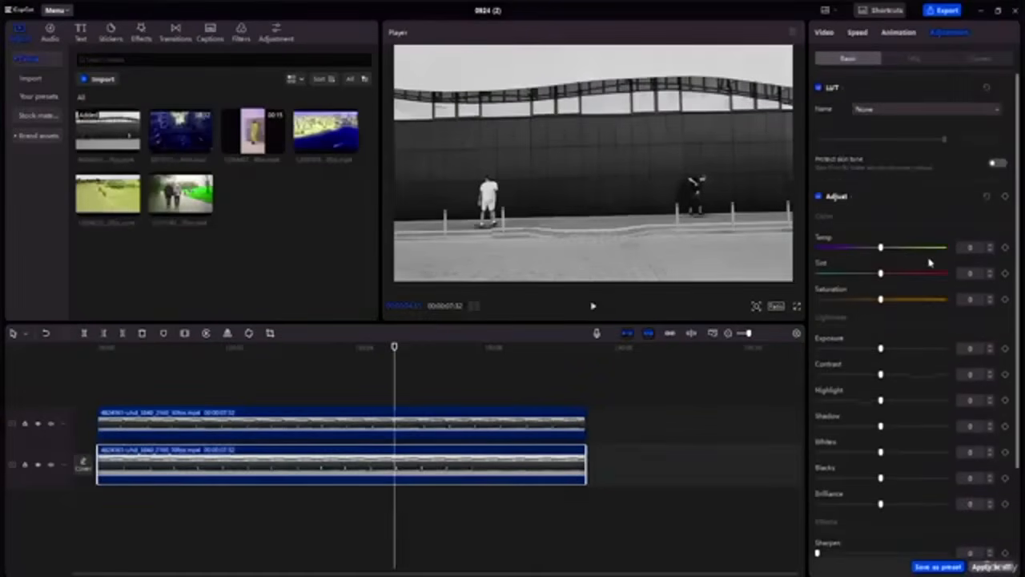
pyautogui.click(827, 33)
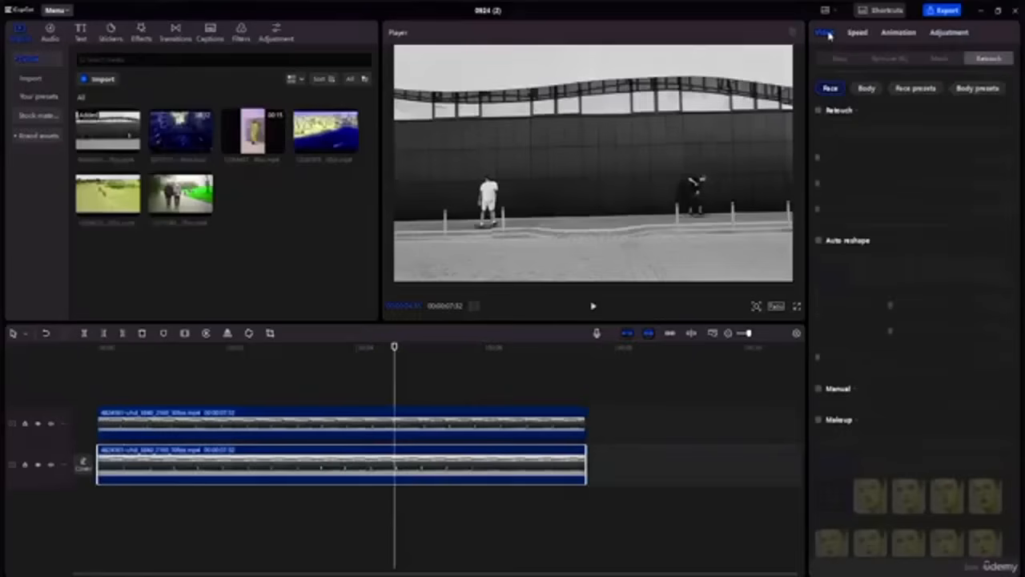
pyautogui.click(845, 58)
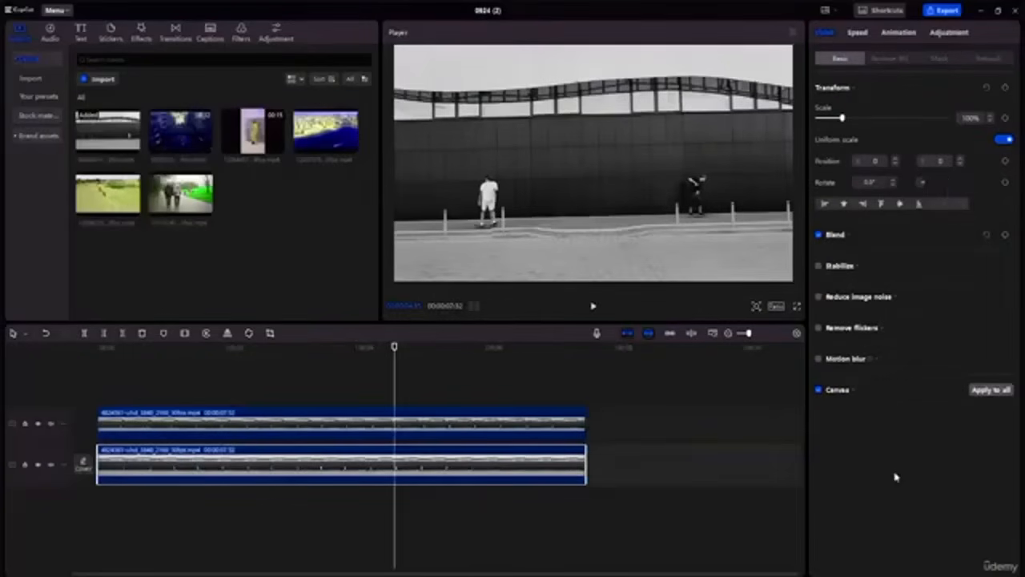
# Add blend opacity keyframes to the lower clip at about 4.6 seconds, the clip's start, 6.6 seconds and 0.5 seconds
pyautogui.click(848, 234)
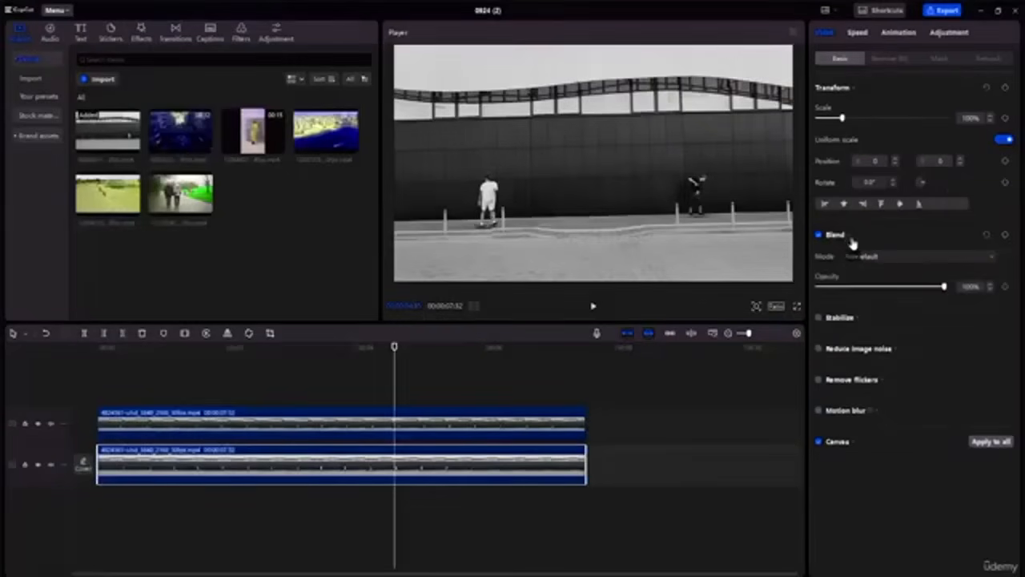
pyautogui.click(1007, 287)
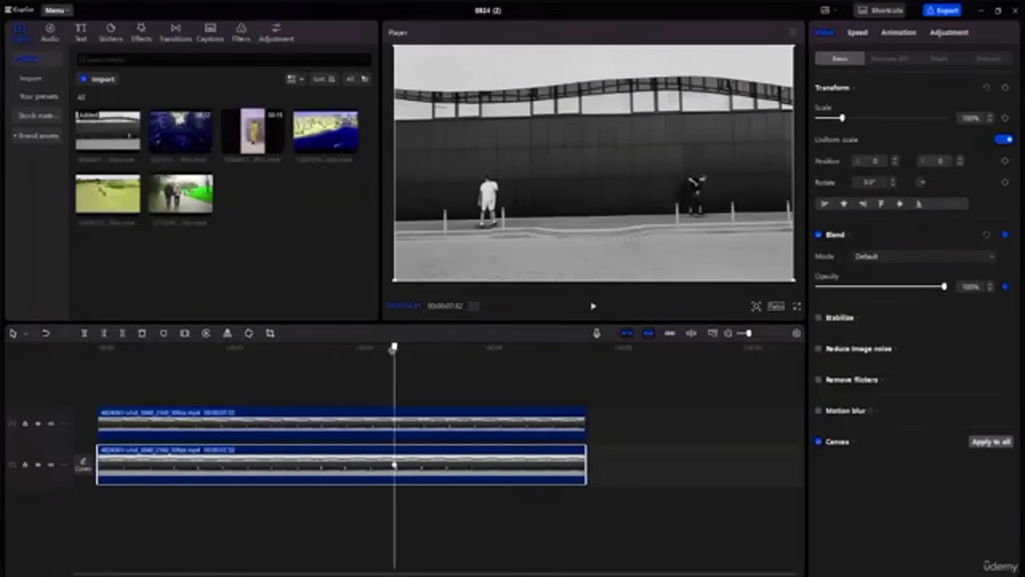
pyautogui.moveTo(393, 347); pyautogui.dragTo(100, 365)
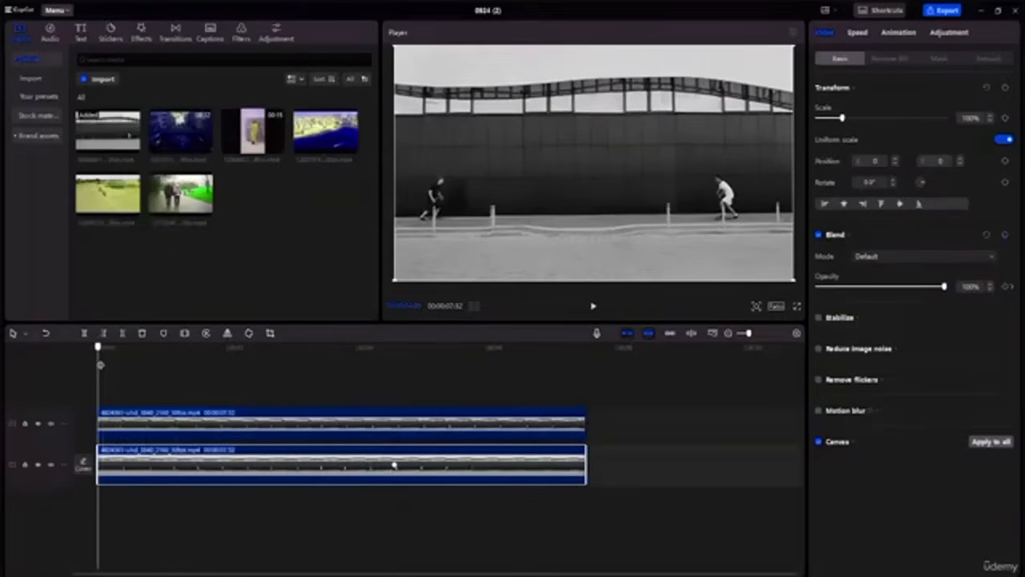
pyautogui.click(1006, 235)
pyautogui.moveTo(99, 347); pyautogui.dragTo(471, 365)
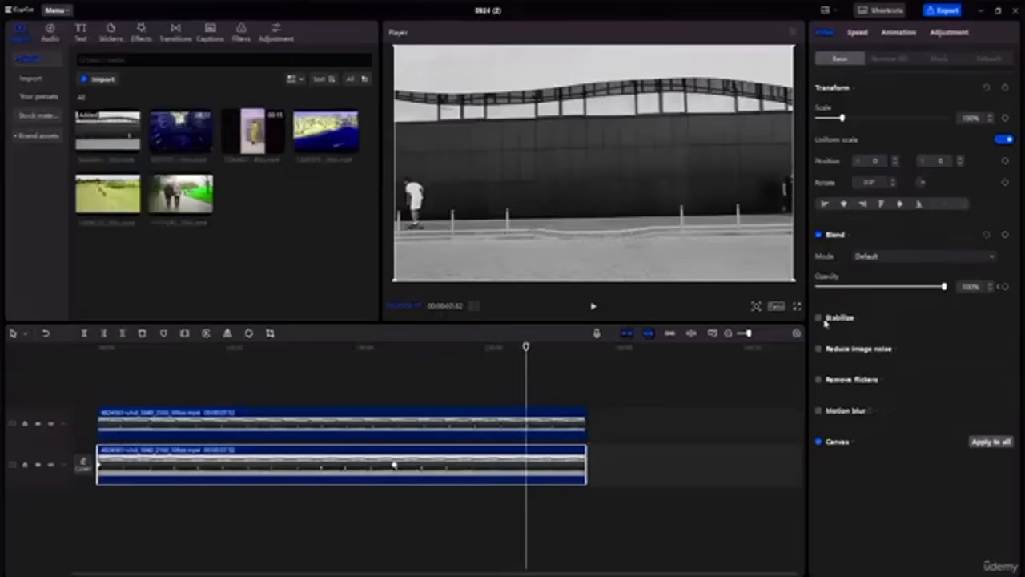
pyautogui.click(1006, 235)
pyautogui.moveTo(526, 347); pyautogui.dragTo(394, 417)
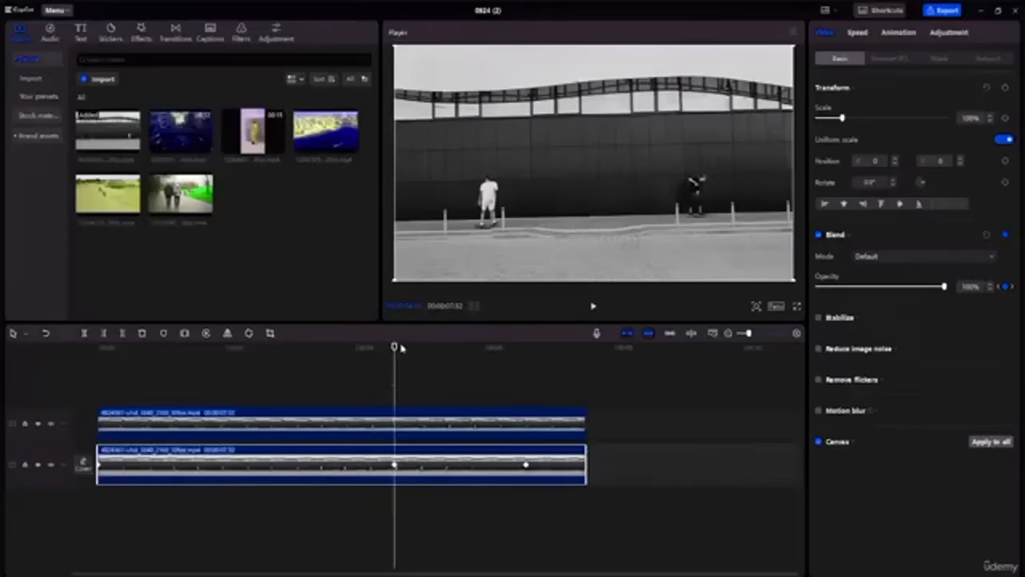
pyautogui.moveTo(401, 347); pyautogui.dragTo(128, 368)
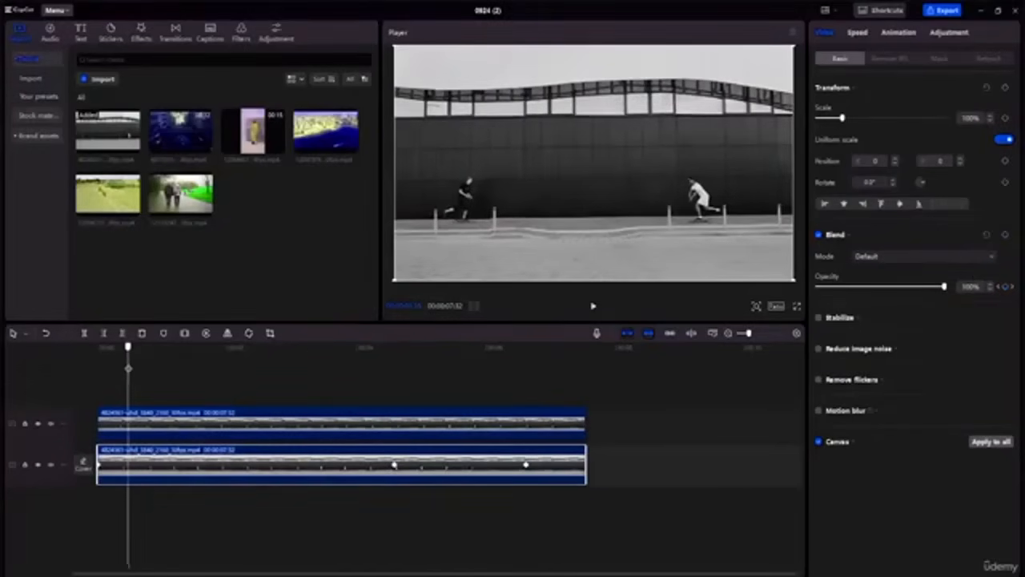
pyautogui.click(1005, 234)
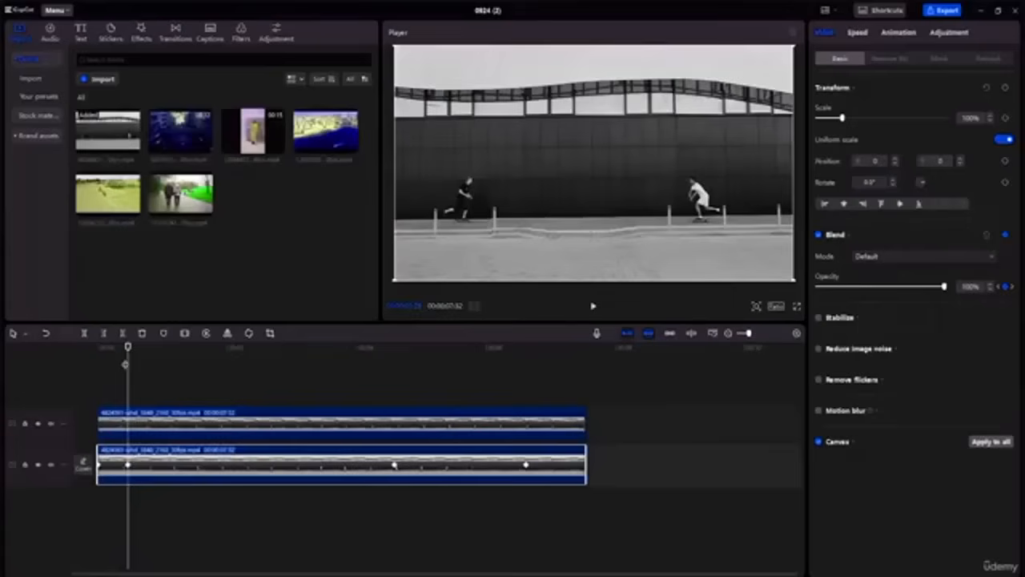
# Reduce the lower clip's opacity to about 70% at the keyframe near 4.6 seconds and about 69% at the one near 6.6 seconds
pyautogui.moveTo(125, 365); pyautogui.dragTo(394, 366)
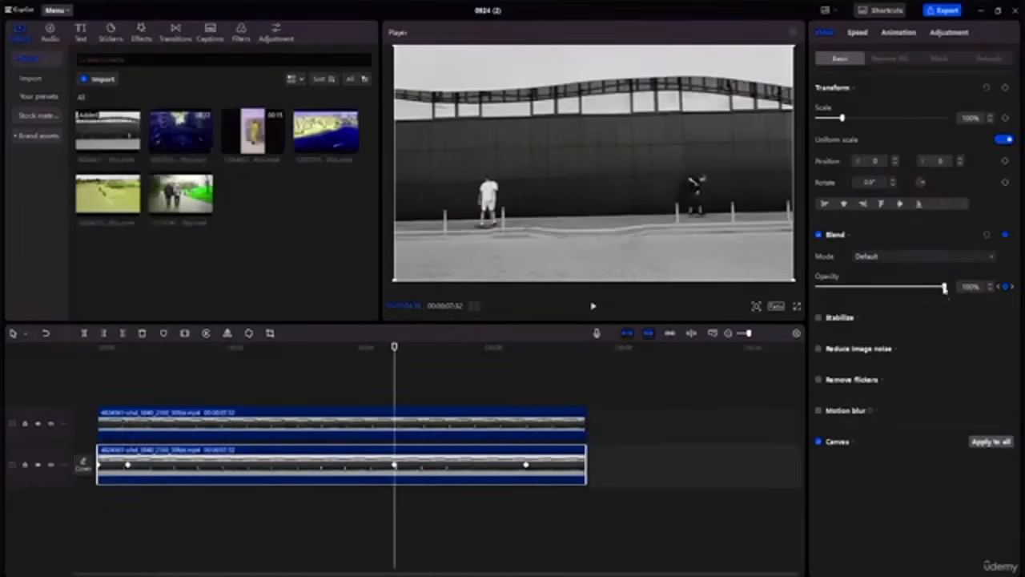
pyautogui.moveTo(943, 287); pyautogui.dragTo(907, 287)
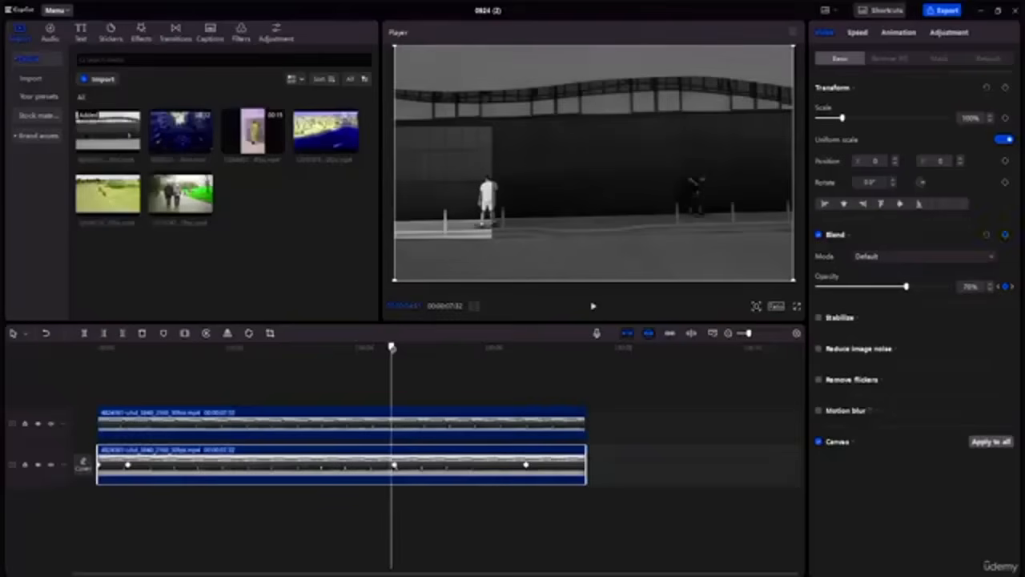
pyautogui.moveTo(393, 347); pyautogui.dragTo(526, 371)
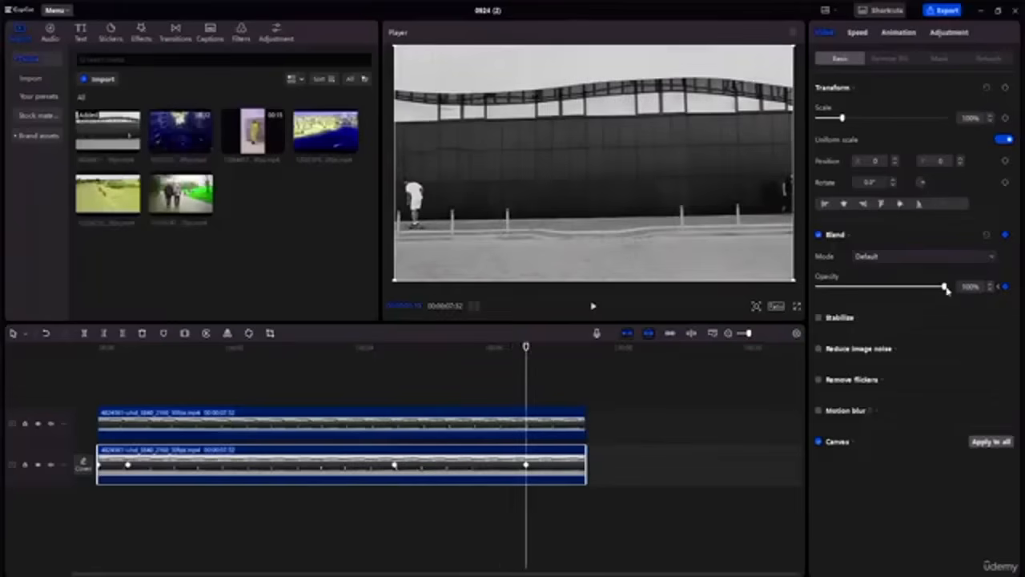
pyautogui.moveTo(944, 287); pyautogui.dragTo(904, 288)
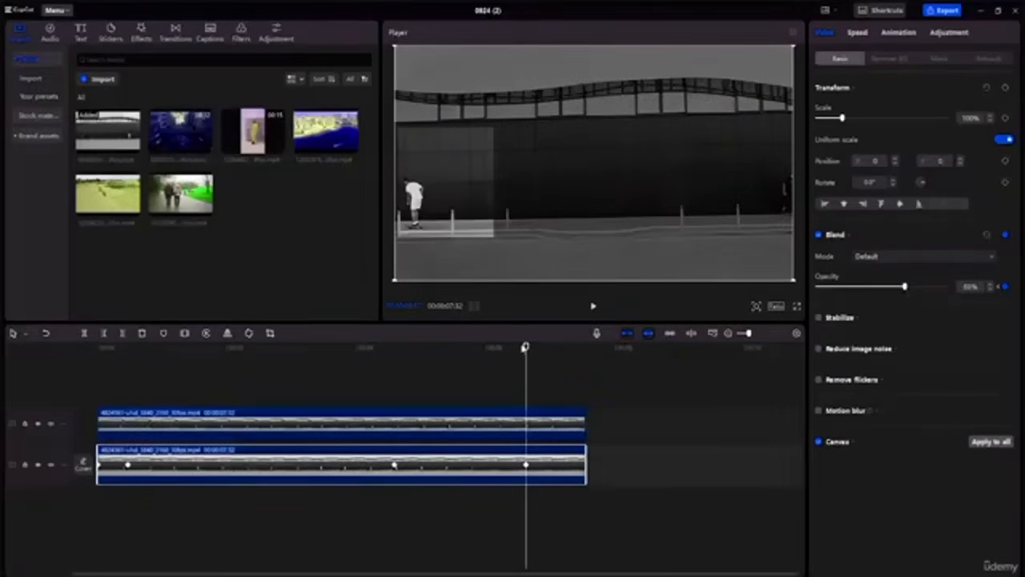
# Add a 100% opacity keyframe to the lower clip at about 7.3 seconds
pyautogui.moveTo(526, 346); pyautogui.dragTo(571, 348)
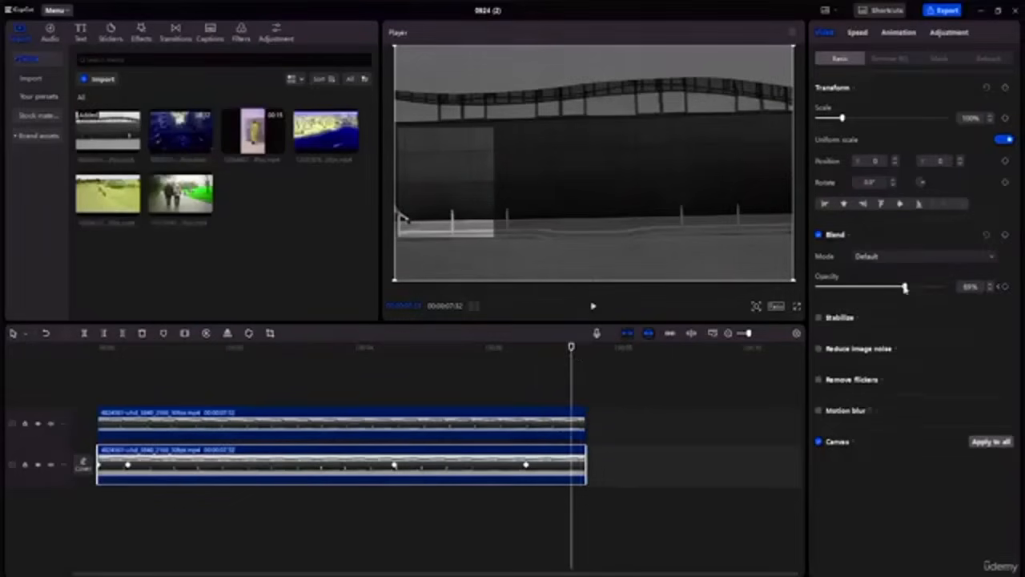
pyautogui.click(1005, 287)
pyautogui.moveTo(905, 287); pyautogui.dragTo(945, 287)
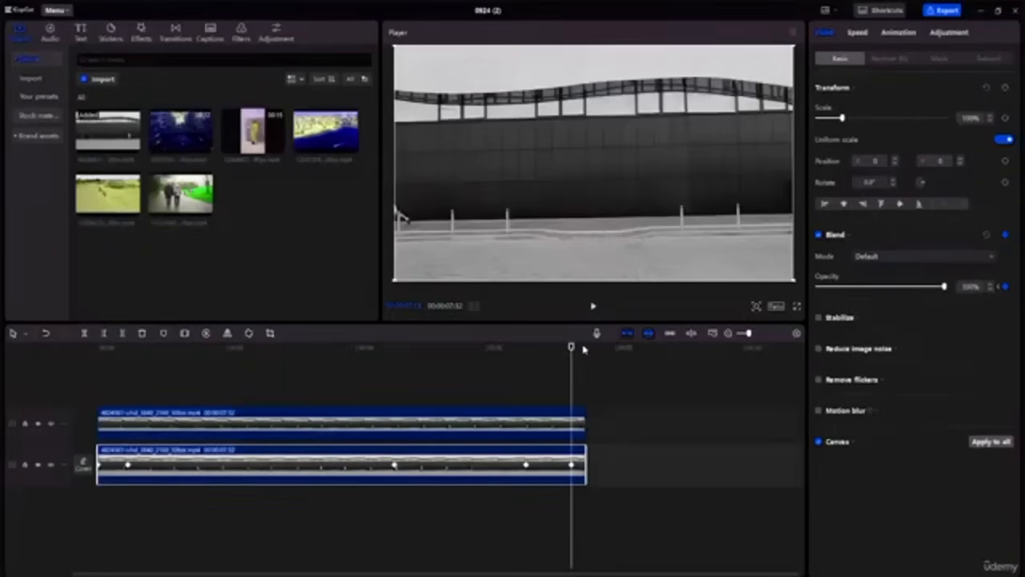
# Replay the composition from the start and again from about 2.3 seconds to check the background dimming
pyautogui.moveTo(572, 347); pyautogui.dragTo(3, 350)
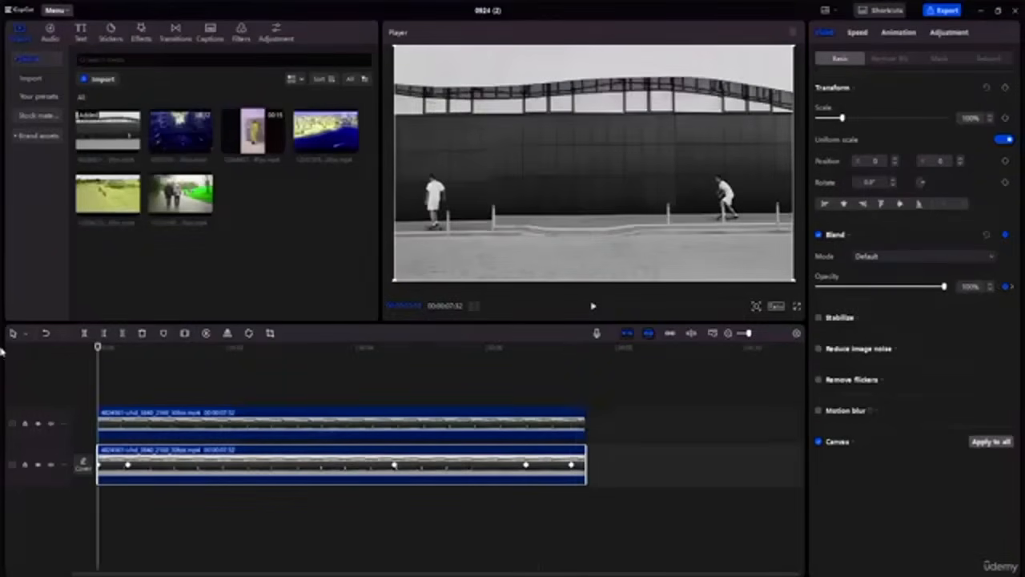
pyautogui.press('space')
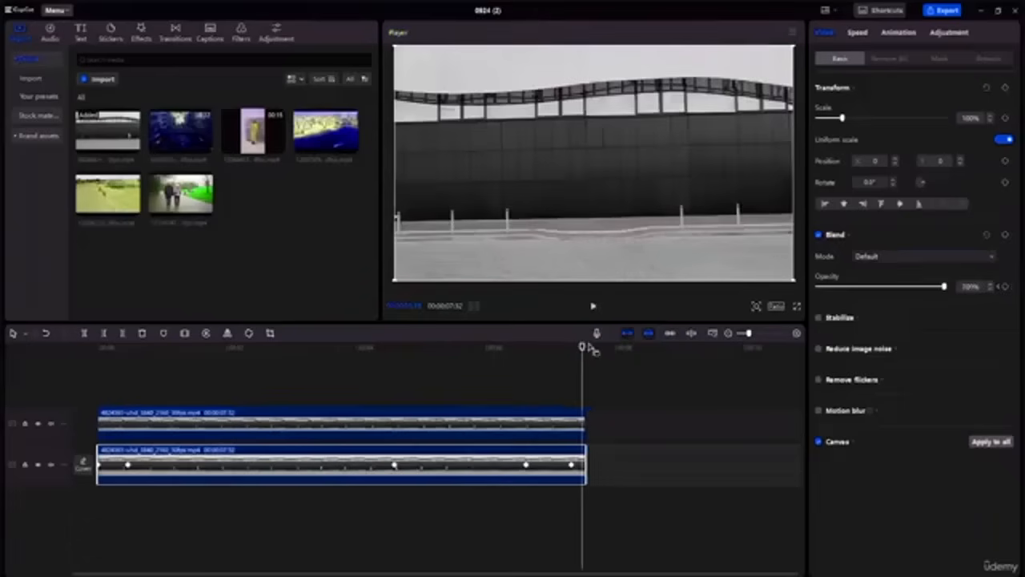
pyautogui.moveTo(583, 347); pyautogui.dragTo(247, 332)
pyautogui.press('space')
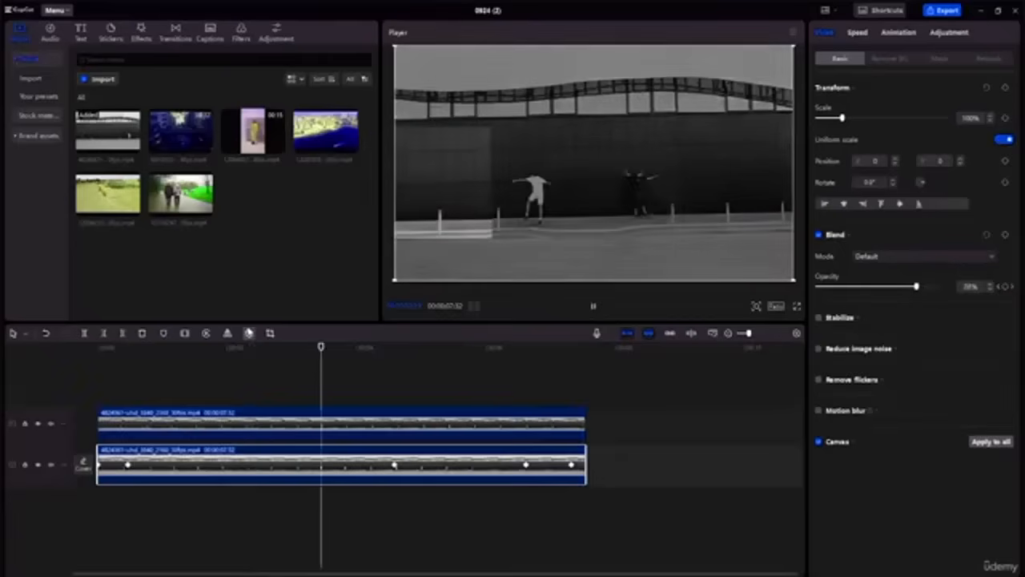
pyautogui.press('space')
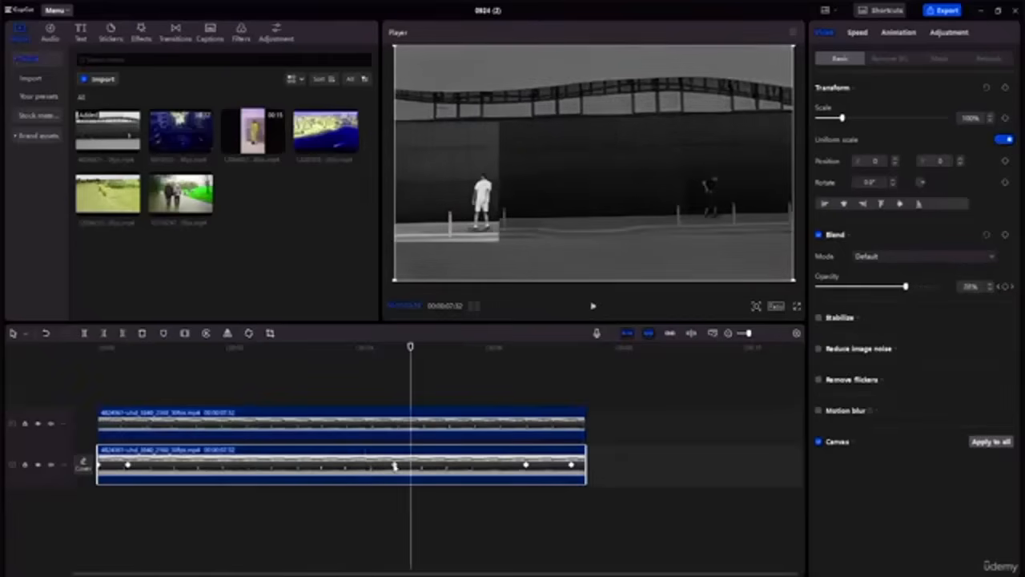
# Shift the lower clip's 4.6-second opacity keyframe to about 5.2 seconds, add a 100% opacity keyframe at about 4.8 seconds, and replay
pyautogui.moveTo(395, 465); pyautogui.dragTo(433, 475)
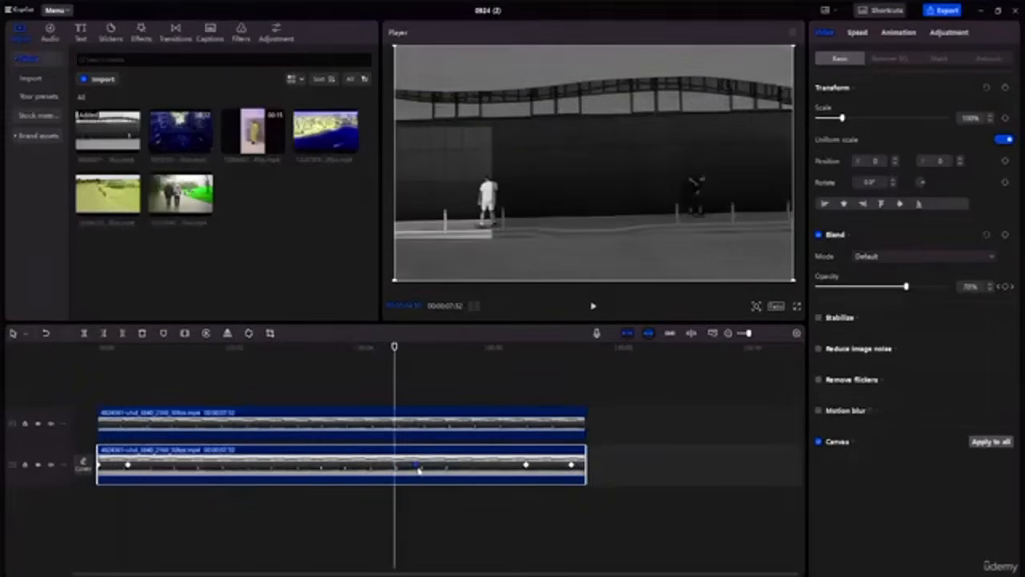
pyautogui.moveTo(395, 348); pyautogui.dragTo(411, 360)
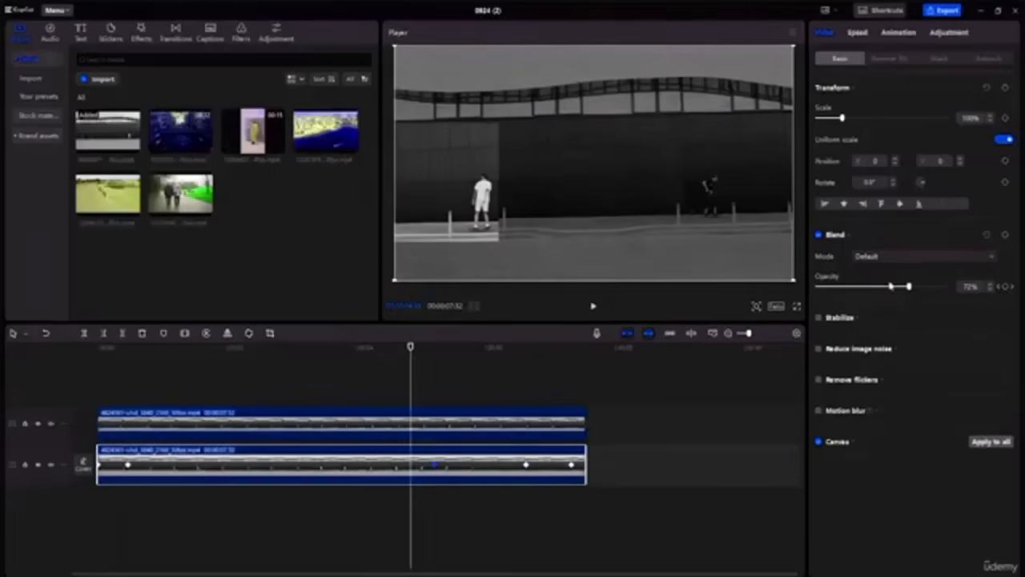
pyautogui.click(1006, 286)
pyautogui.moveTo(909, 286); pyautogui.dragTo(994, 289)
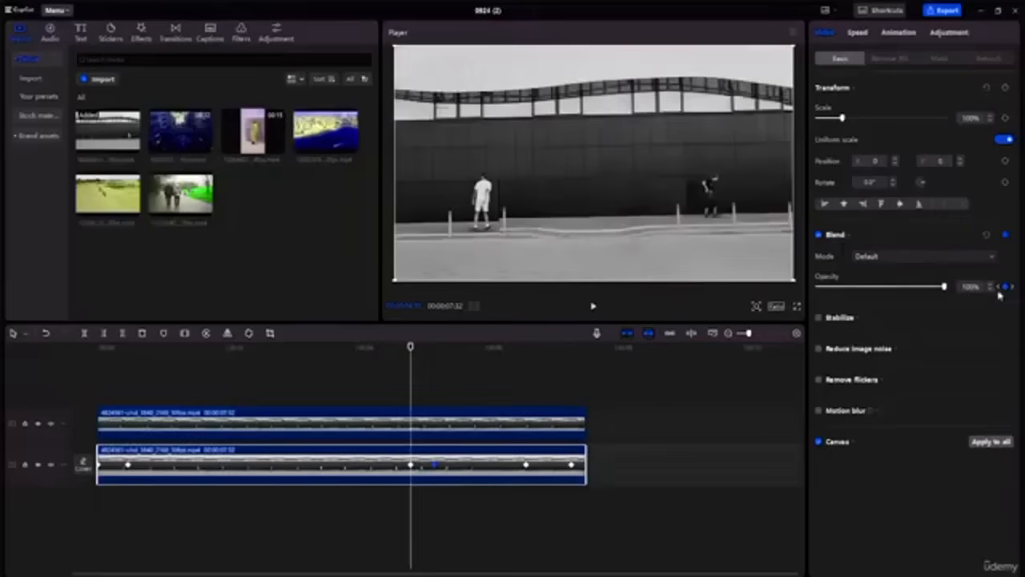
pyautogui.moveTo(410, 350); pyautogui.dragTo(327, 350)
pyautogui.press('space')
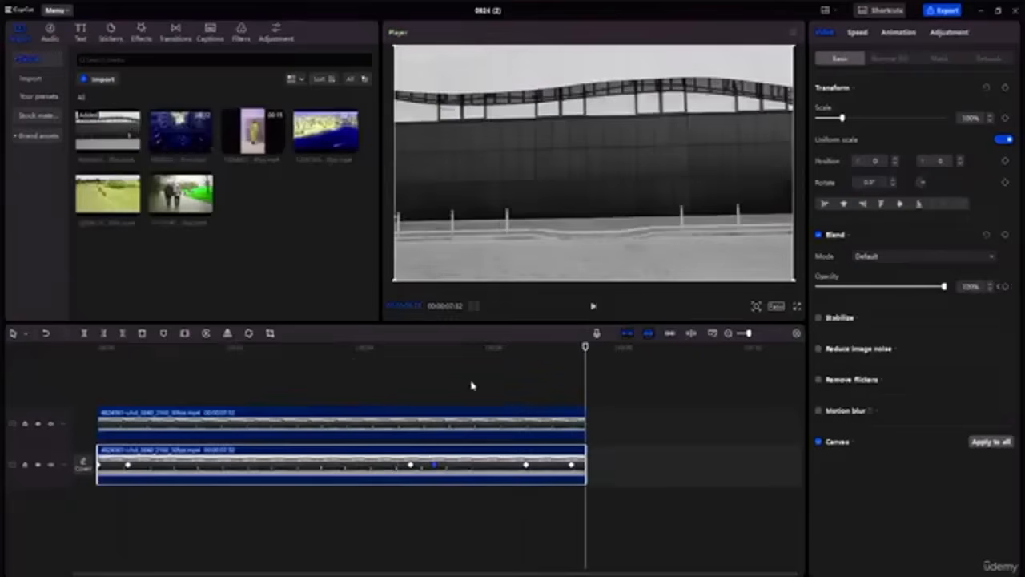
# Shift the lower clip's 5.2-second opacity keyframe to about 5.3 seconds and replay from about 4.2 seconds
pyautogui.click(438, 469)
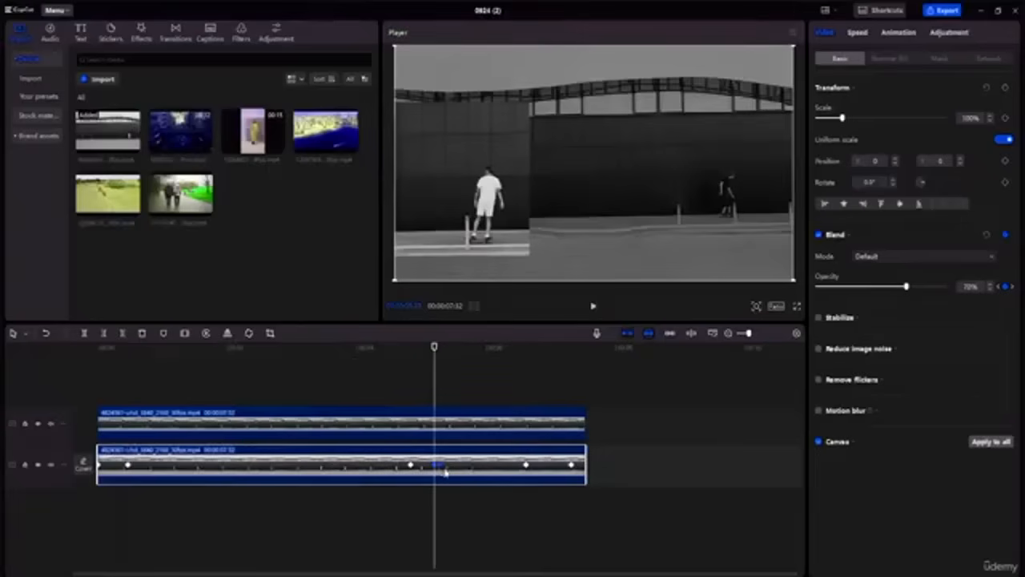
pyautogui.moveTo(436, 356); pyautogui.dragTo(370, 364)
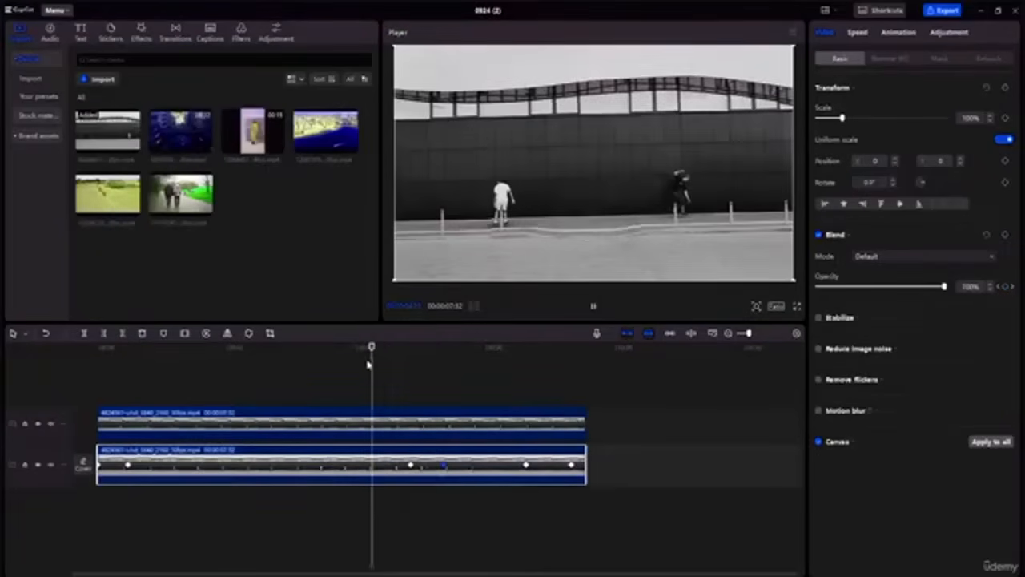
pyautogui.press('space')
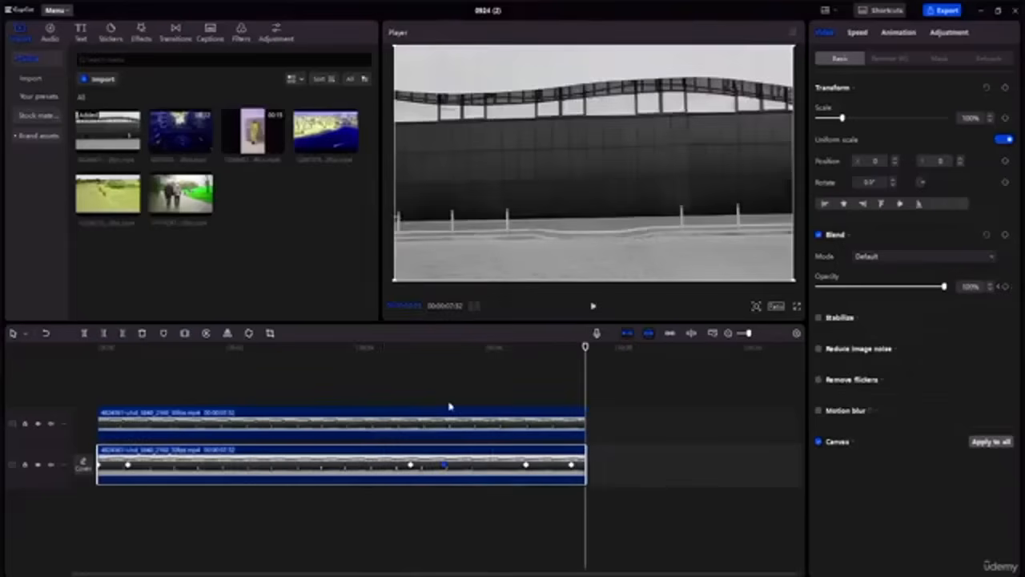
# Check the lower clip's opacity keyframes at about 0.5 and 5.3 seconds
pyautogui.press('space')
pyautogui.click(127, 464)
pyautogui.rightClick(126, 464)
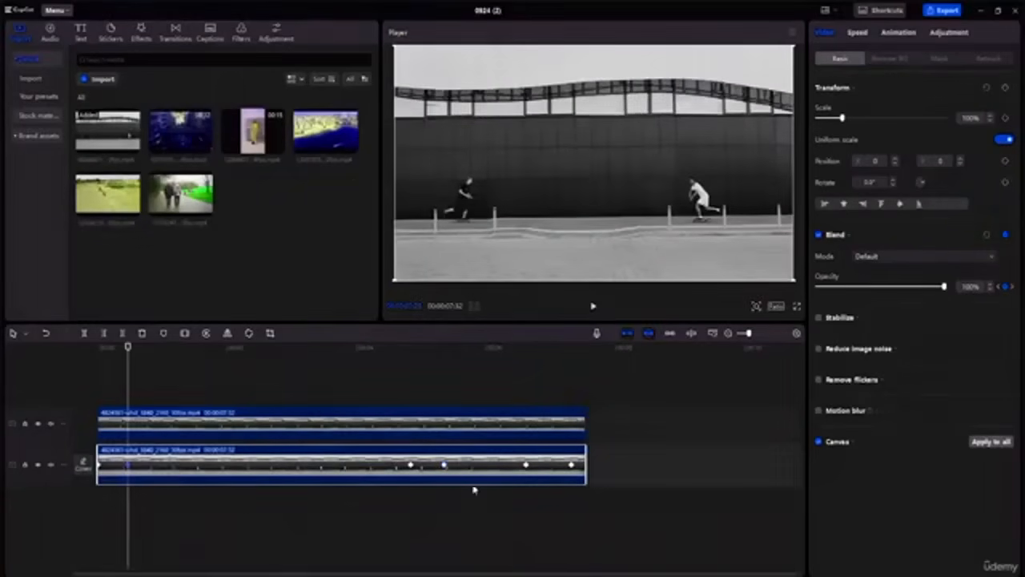
pyautogui.rightClick(444, 464)
# Open the export settings and name the video Magnifying Effect
pyautogui.click(947, 11)
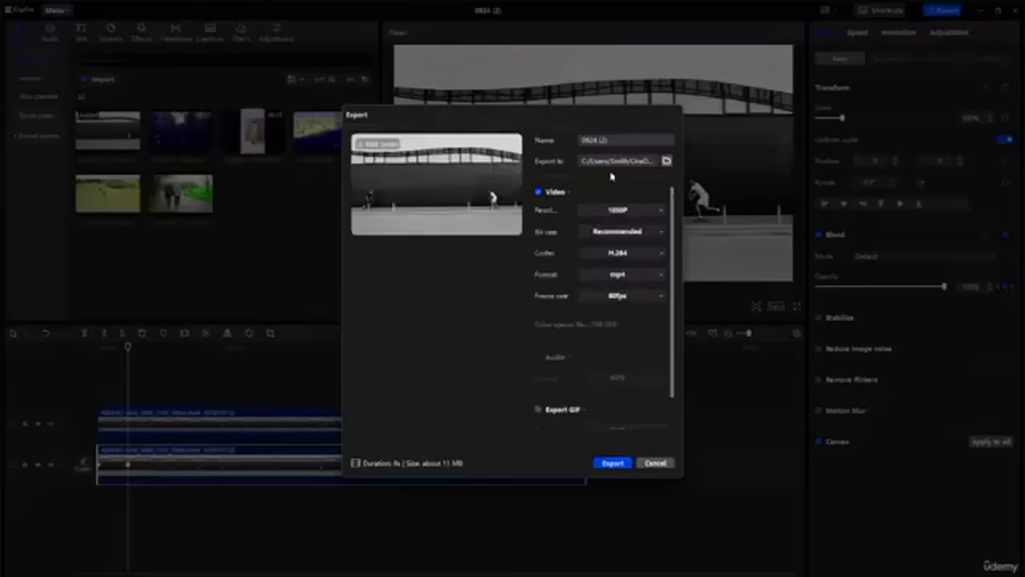
pyautogui.moveTo(613, 143); pyautogui.dragTo(566, 138)
pyautogui.write('Magnifying Effect')
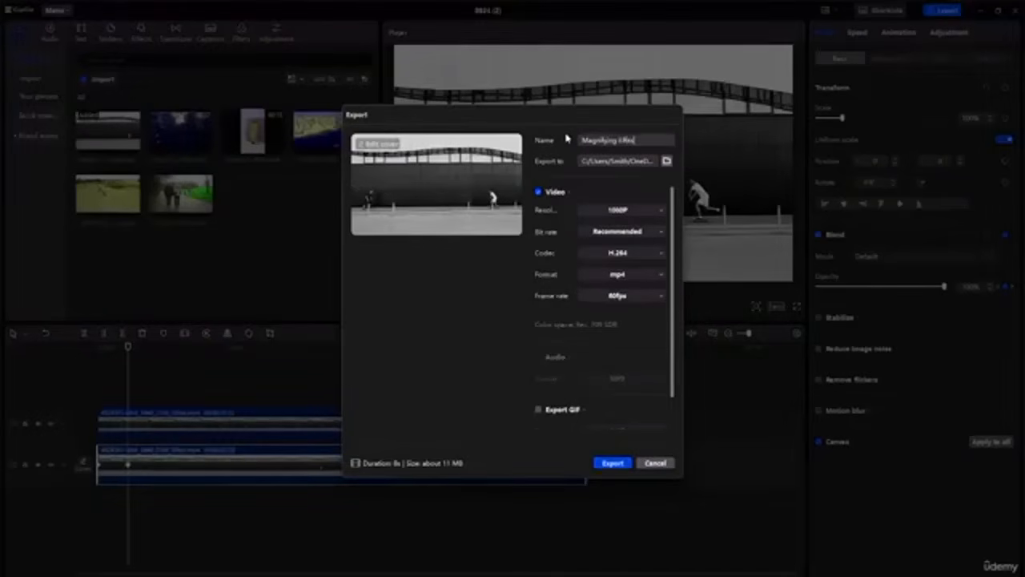
# Set the export destination to the Advance Capcut Tutorial Resource File folder on the Desktop and review the remaining export settings
pyautogui.click(667, 161)
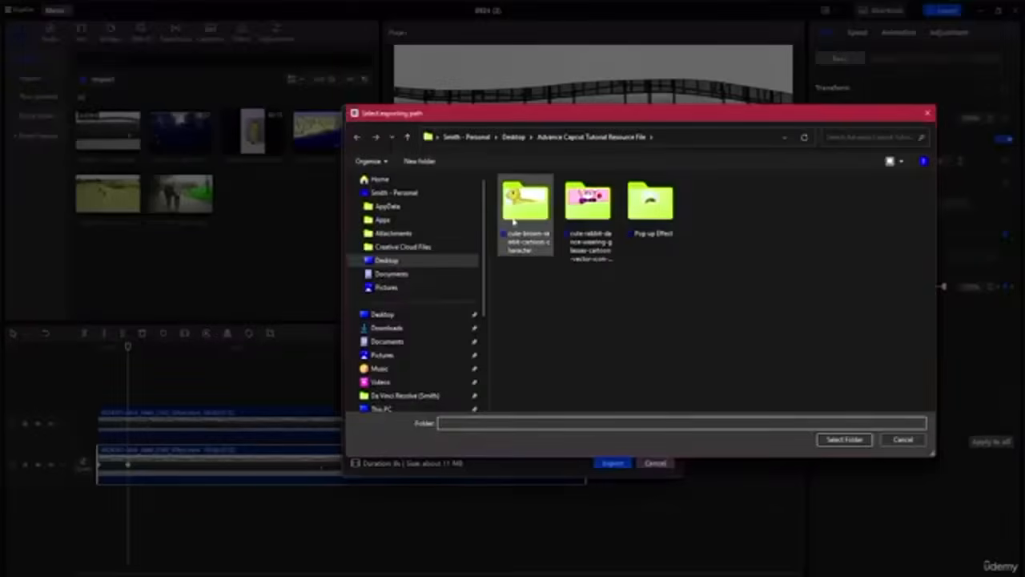
pyautogui.click(424, 315)
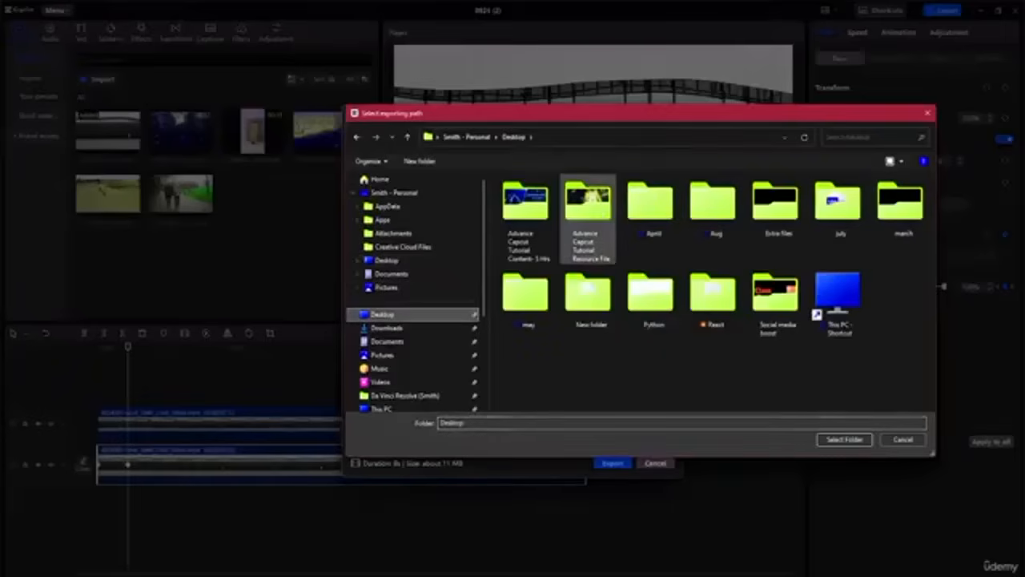
pyautogui.doubleClick(588, 208)
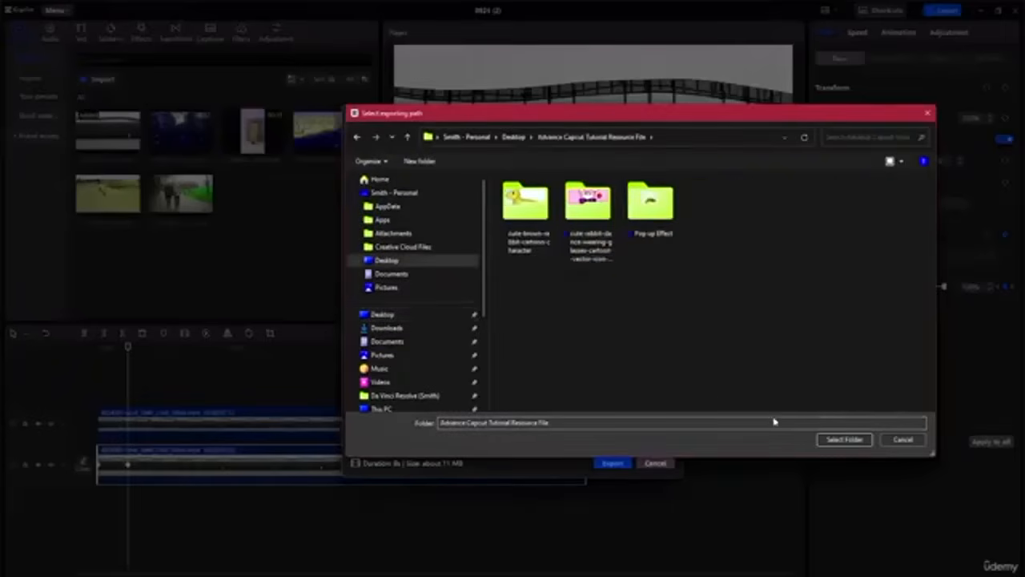
pyautogui.click(849, 440)
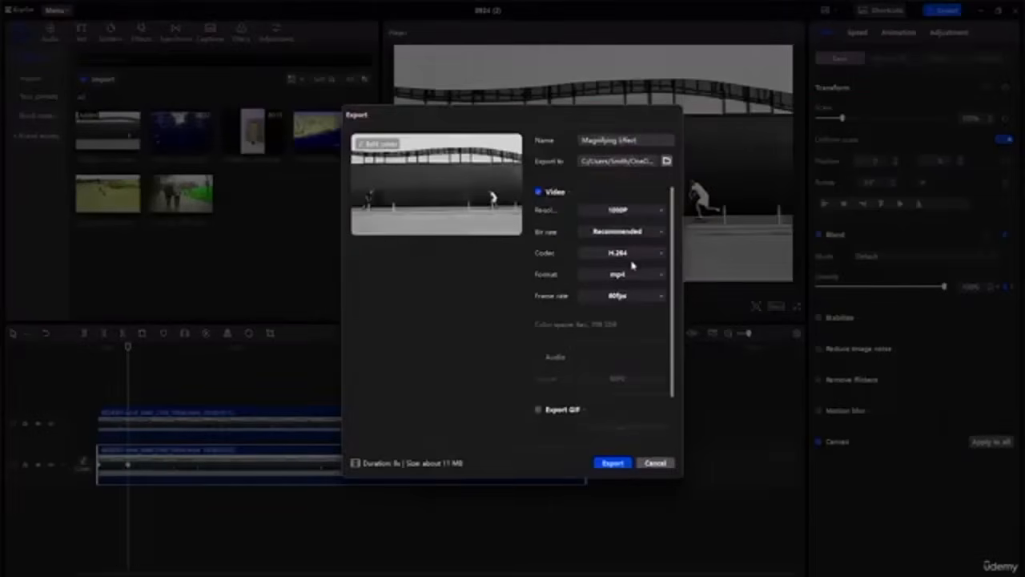
pyautogui.scroll(-2, 655, 231)
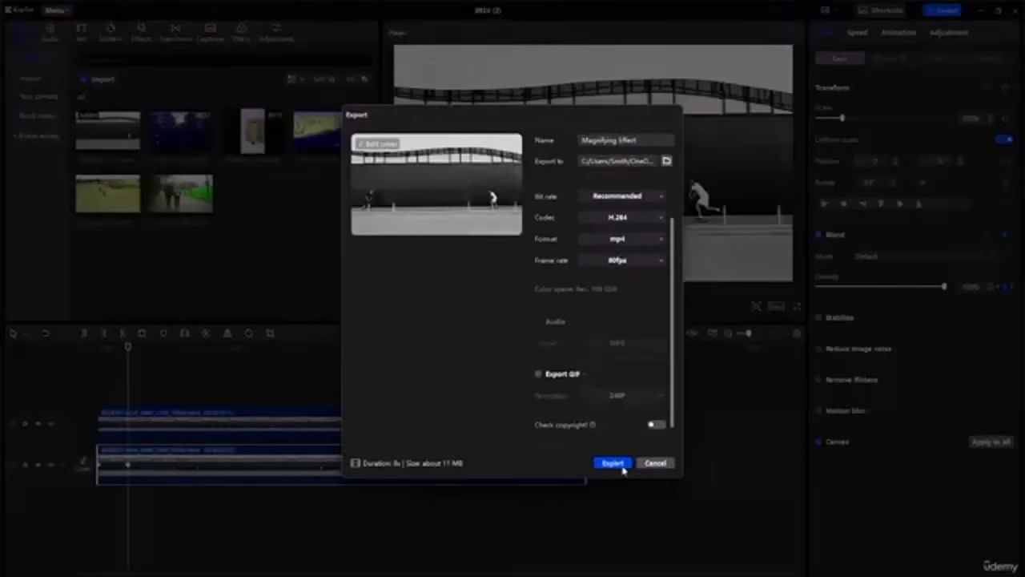